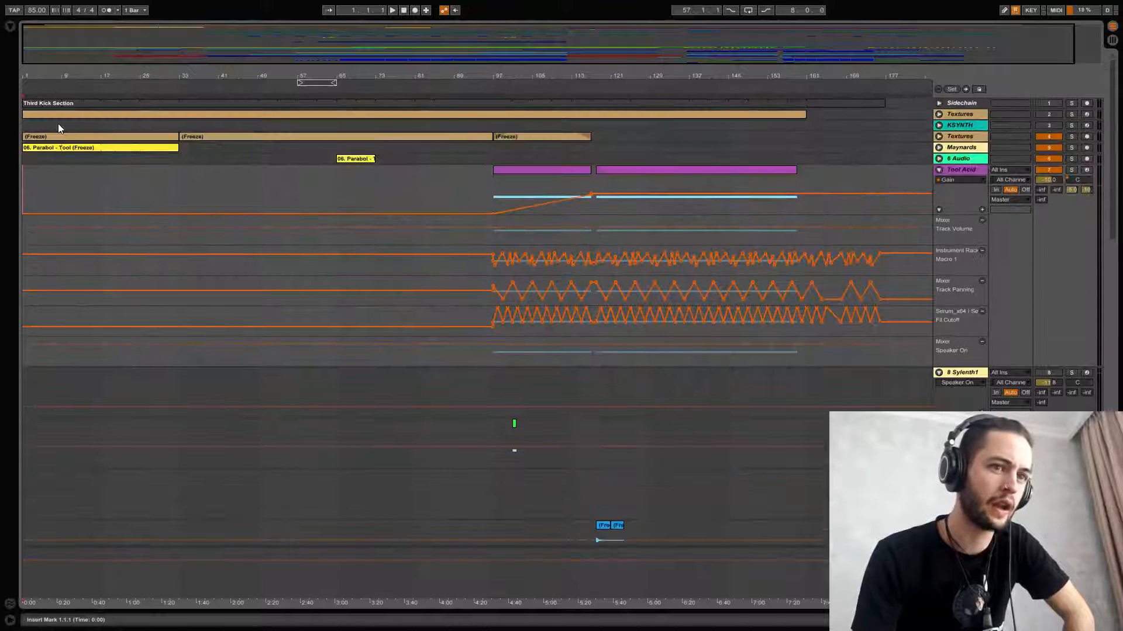
# Step: Highlight bars 1 to 33 on the Tool Acid track to examine the arrangement's first section
pyautogui.moveTo(22, 176); pyautogui.dragTo(180, 187)
pyautogui.click(23, 179)
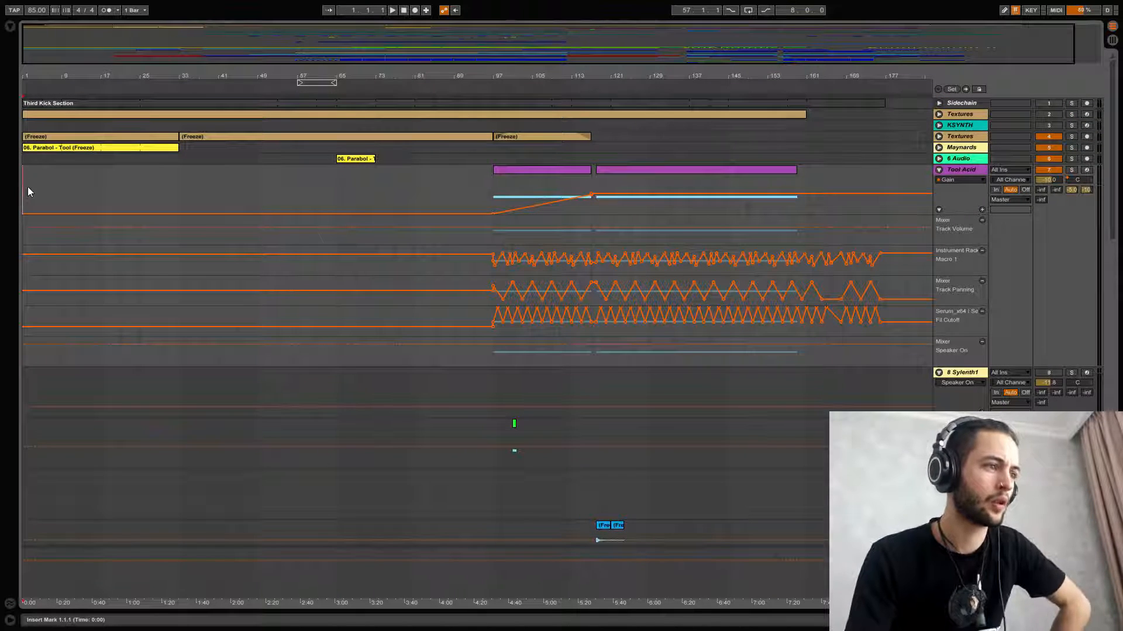
pyautogui.moveTo(29, 185); pyautogui.dragTo(173, 193)
pyautogui.scroll(-2, 141, 183)
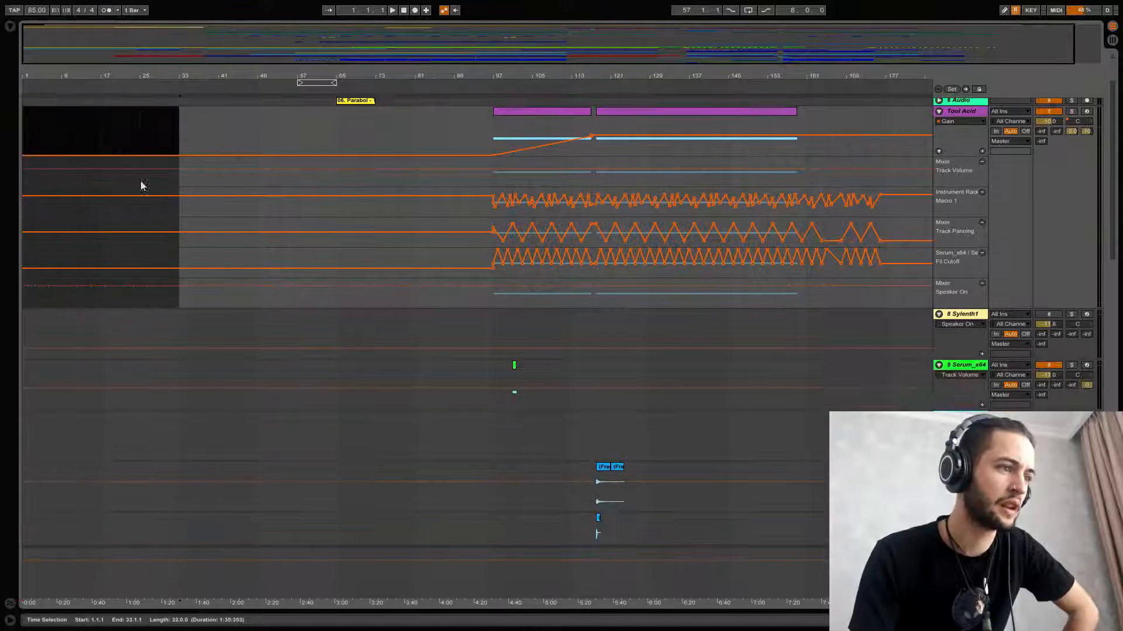
pyautogui.scroll(2, 52, 172)
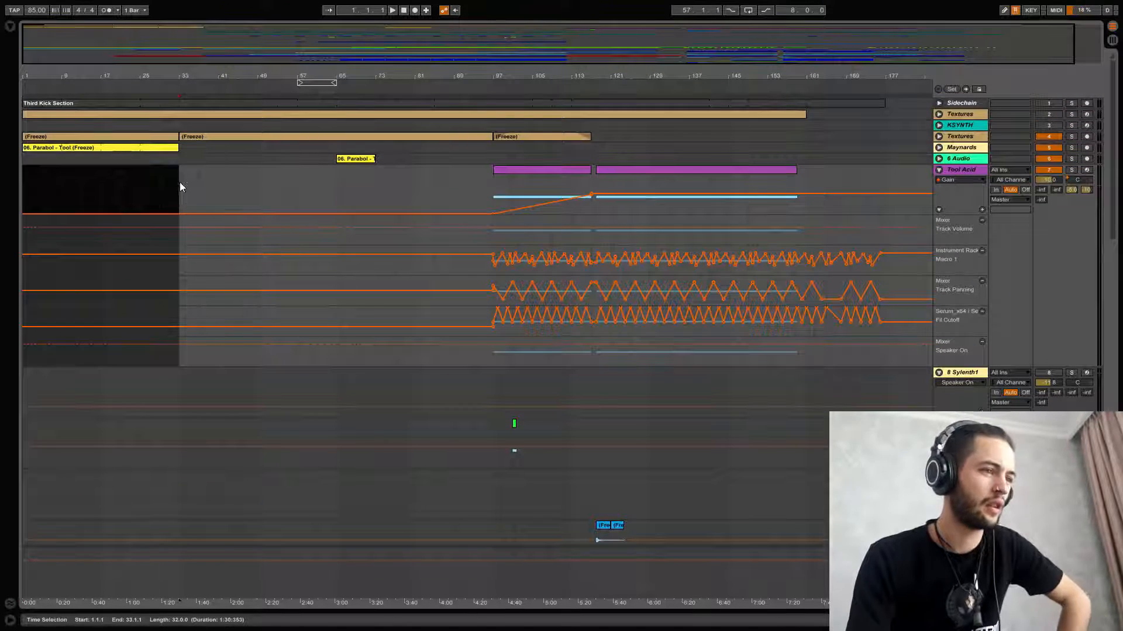
# Step: Highlight bars 37 to 65 and bars 65 to 97 on the Tool Acid track, and look through the tracks below
pyautogui.moveTo(180, 182)
pyautogui.mouseDown()
pyautogui.moveTo(493, 194)
pyautogui.moveTo(193, 188)
pyautogui.mouseUp()
pyautogui.click(337, 195)
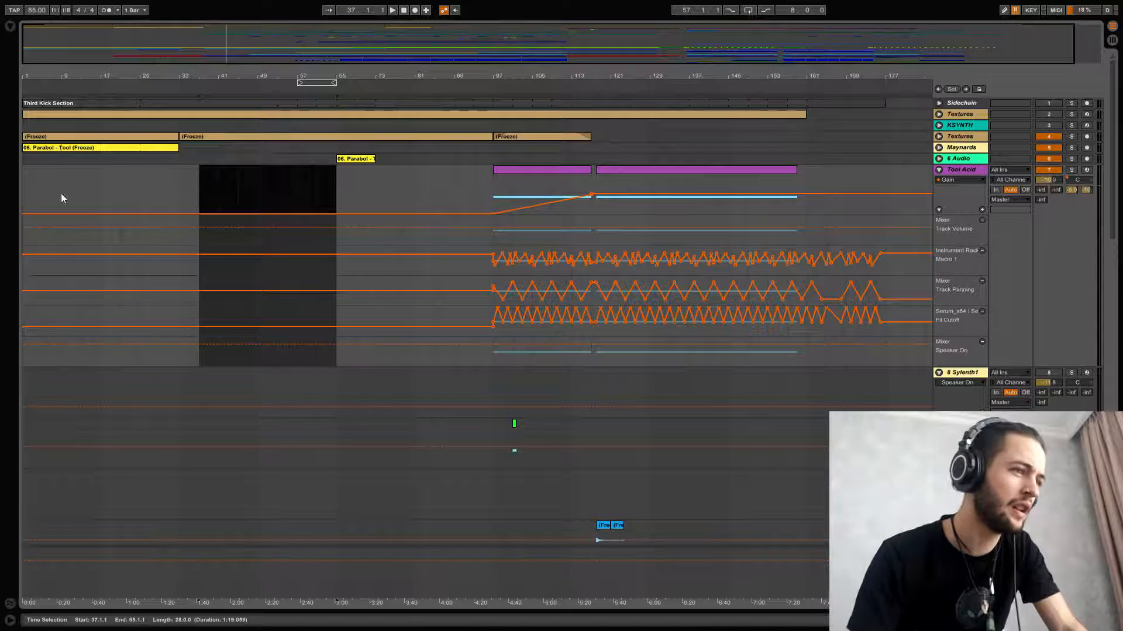
pyautogui.moveTo(29, 184); pyautogui.dragTo(489, 184)
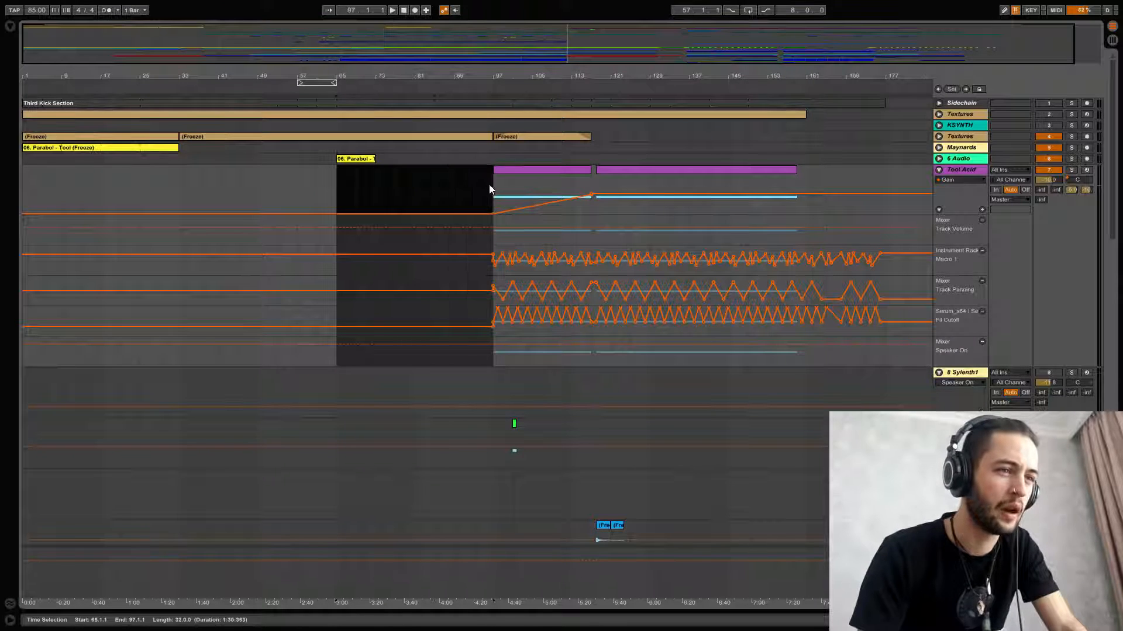
pyautogui.scroll(-2, 485, 222)
pyautogui.scroll(-10, 484, 226)
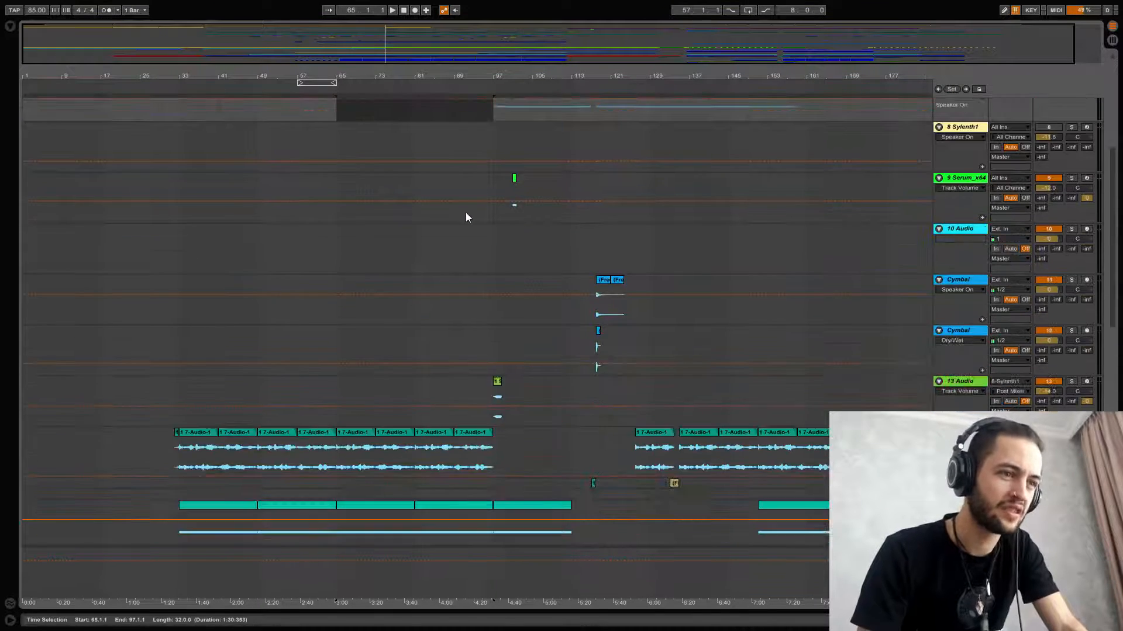
pyautogui.scroll(12, 465, 212)
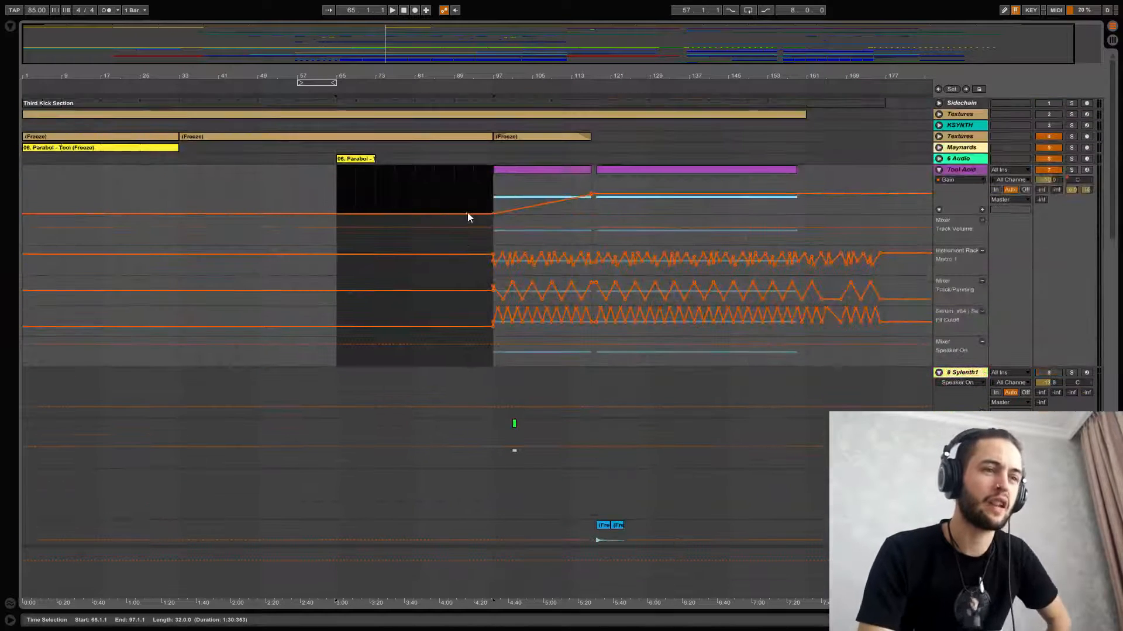
# Step: Collapse the expanded tracks from Tool Acid down to Vocal for a compact overview of the whole arrangement
pyautogui.click(939, 170)
pyautogui.click(938, 181)
pyautogui.click(939, 192)
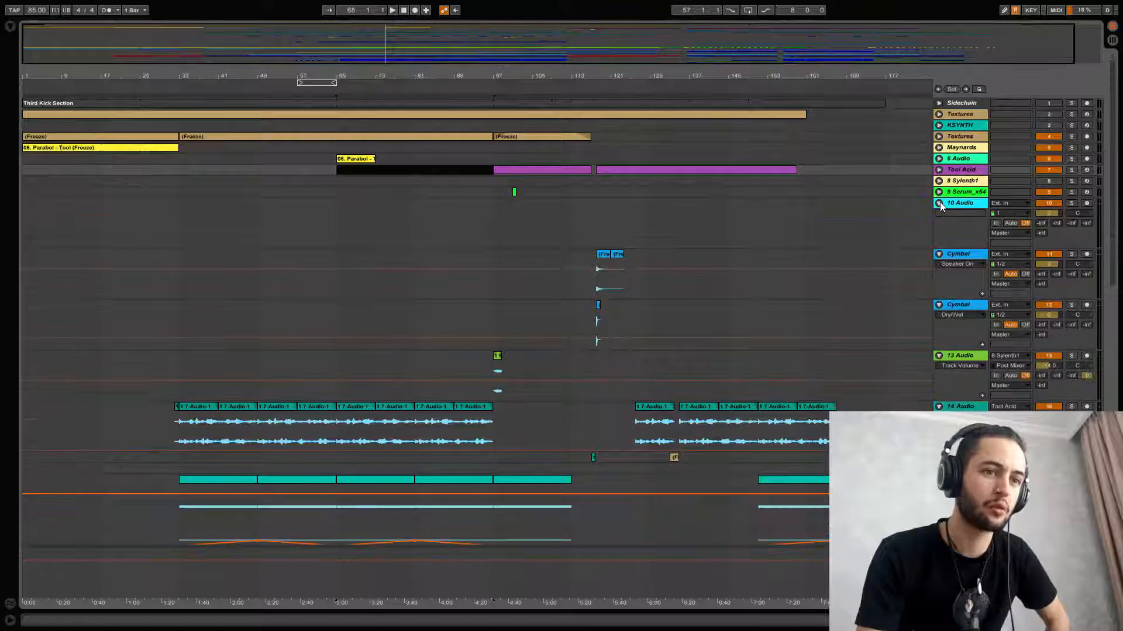
pyautogui.click(939, 203)
pyautogui.click(939, 214)
pyautogui.click(938, 225)
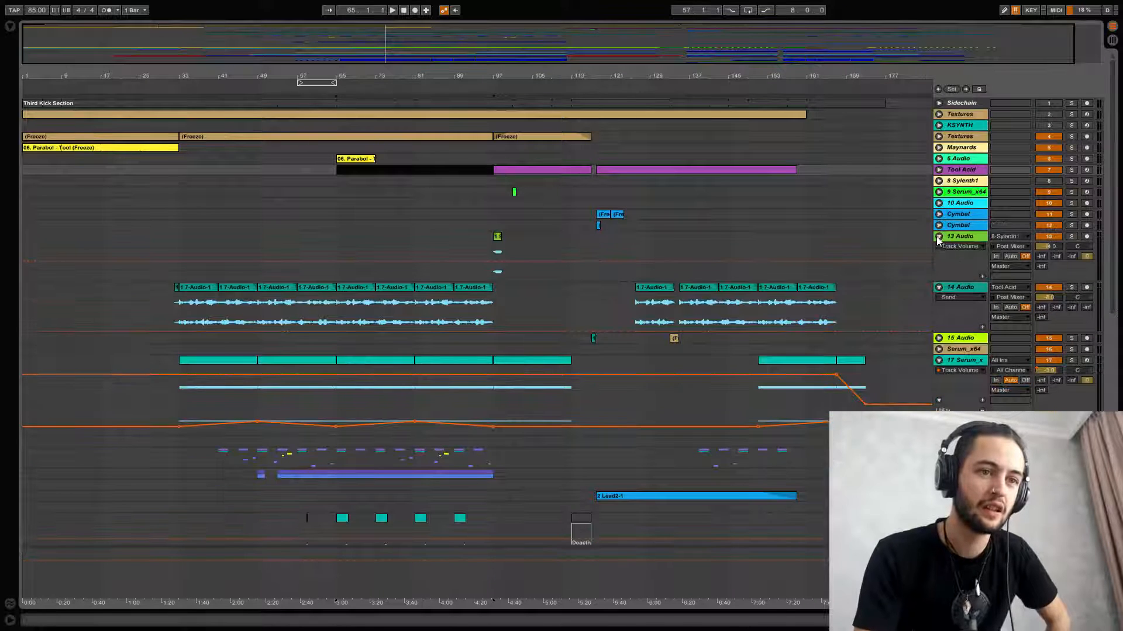
pyautogui.click(938, 236)
pyautogui.click(939, 247)
pyautogui.click(939, 281)
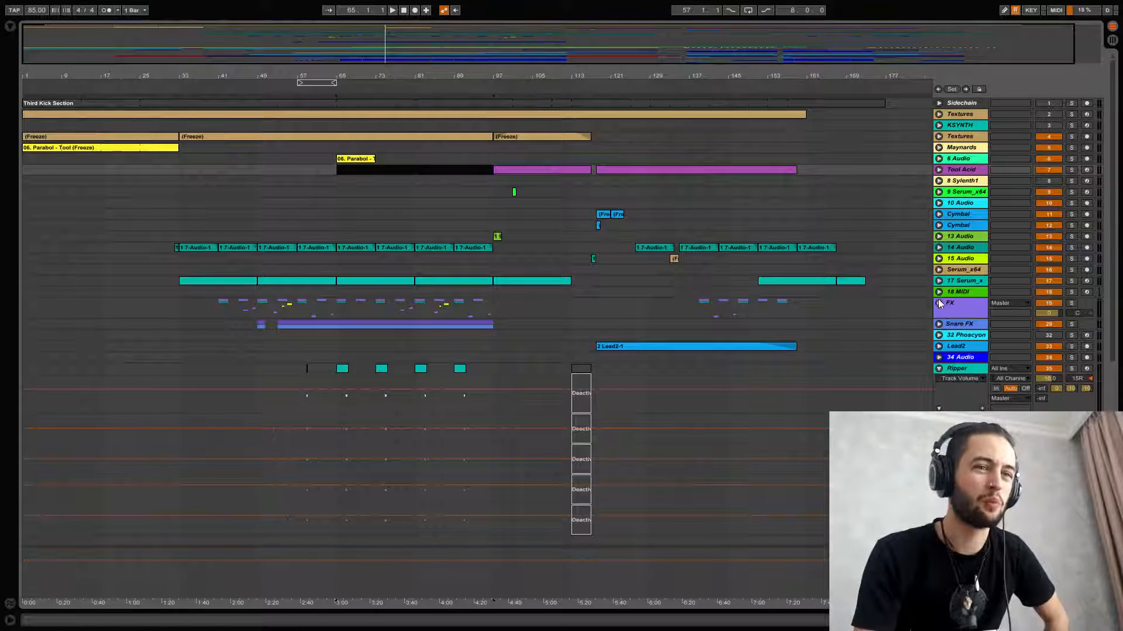
pyautogui.click(938, 369)
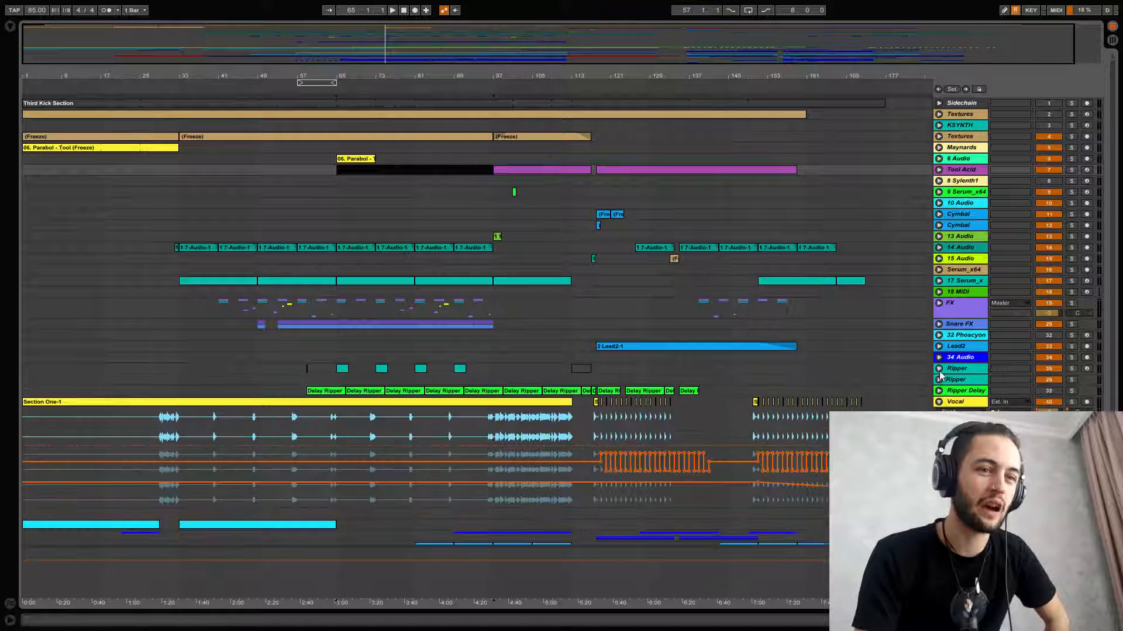
pyautogui.click(939, 402)
pyautogui.scroll(-2, 939, 408)
pyautogui.scroll(2, 939, 408)
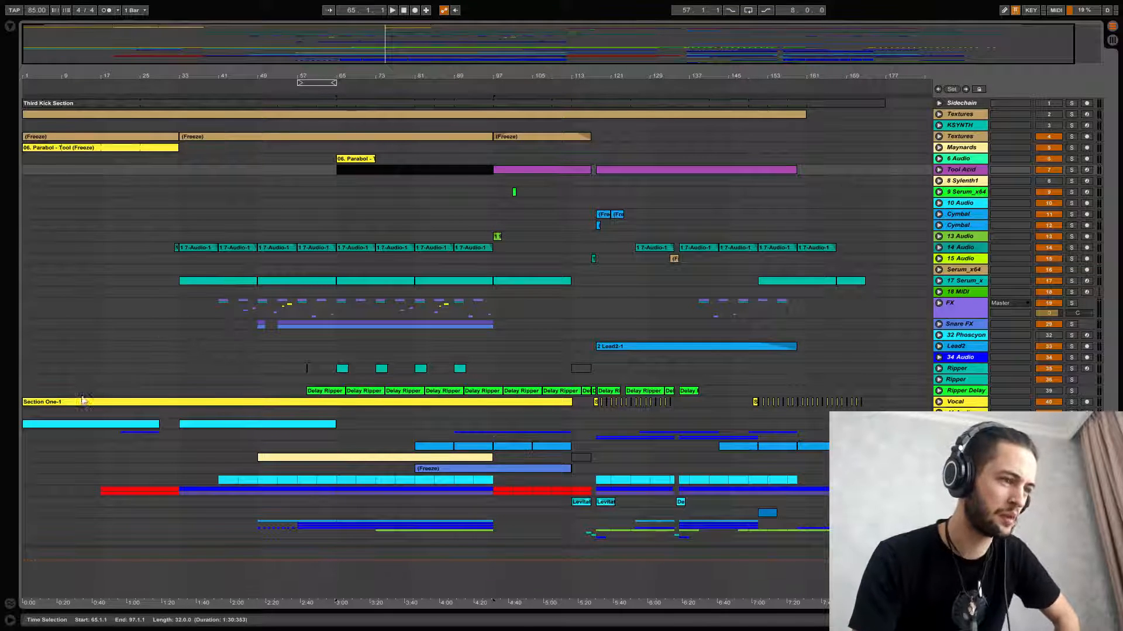
pyautogui.click(939, 424)
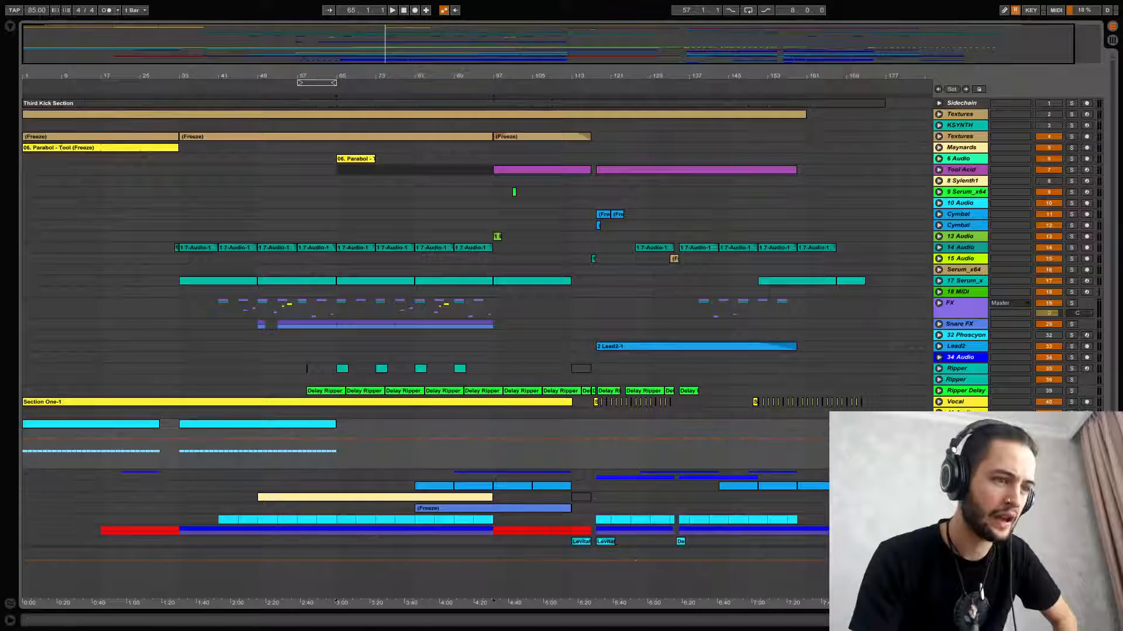
pyautogui.click(939, 424)
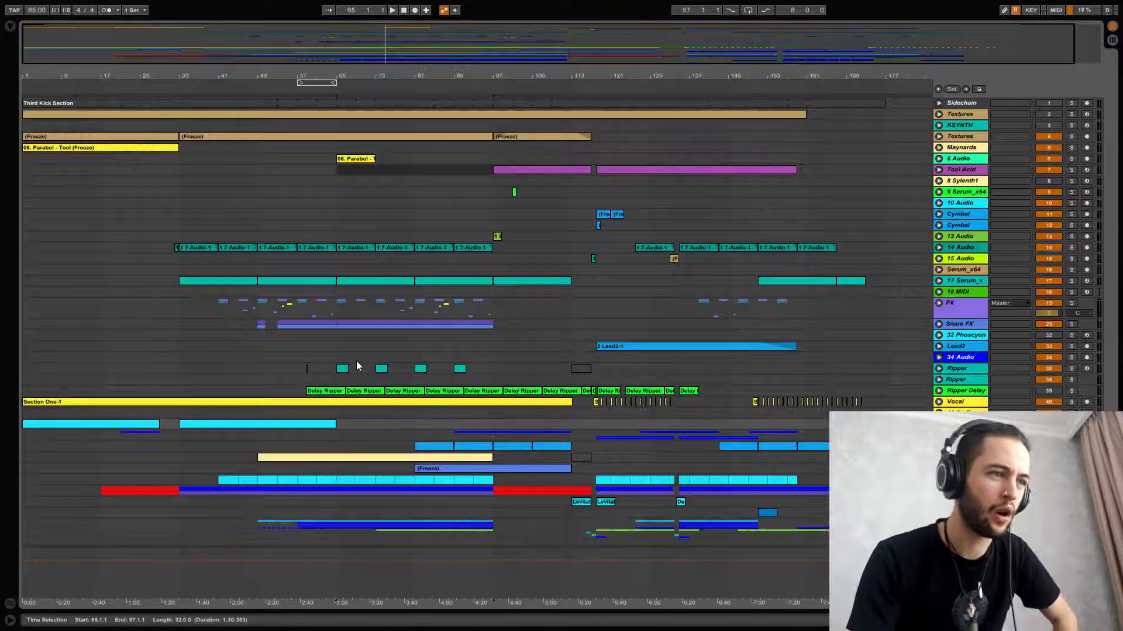
# Step: Inspect the first Textures and Parabol - Tool clips, and play the arrangement from bar 1
pyautogui.click(48, 137)
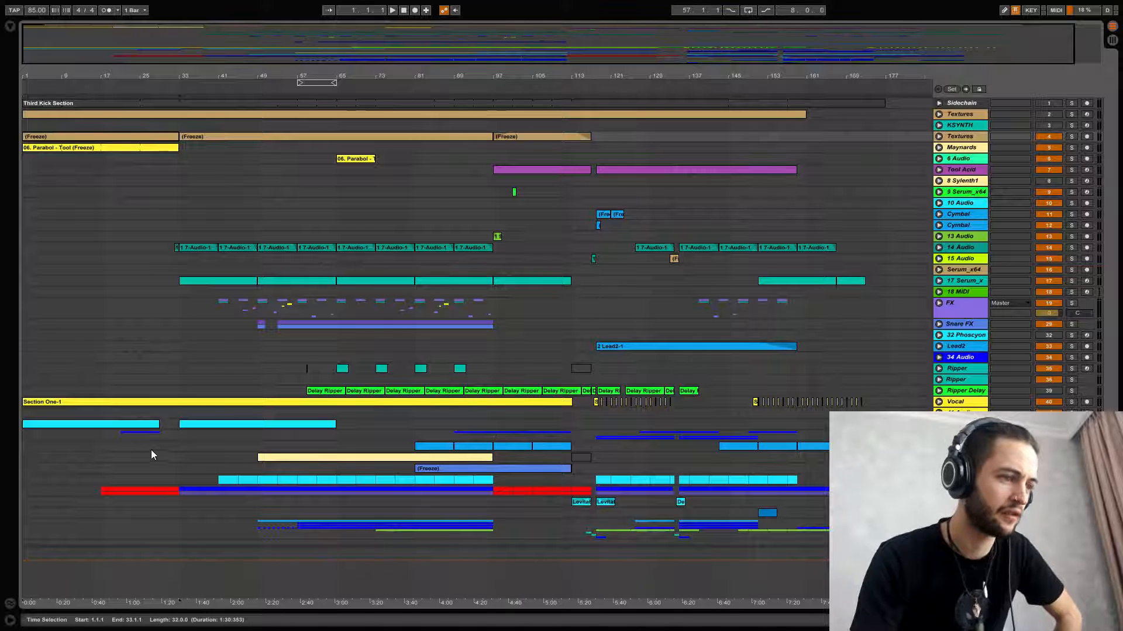
pyautogui.click(24, 370)
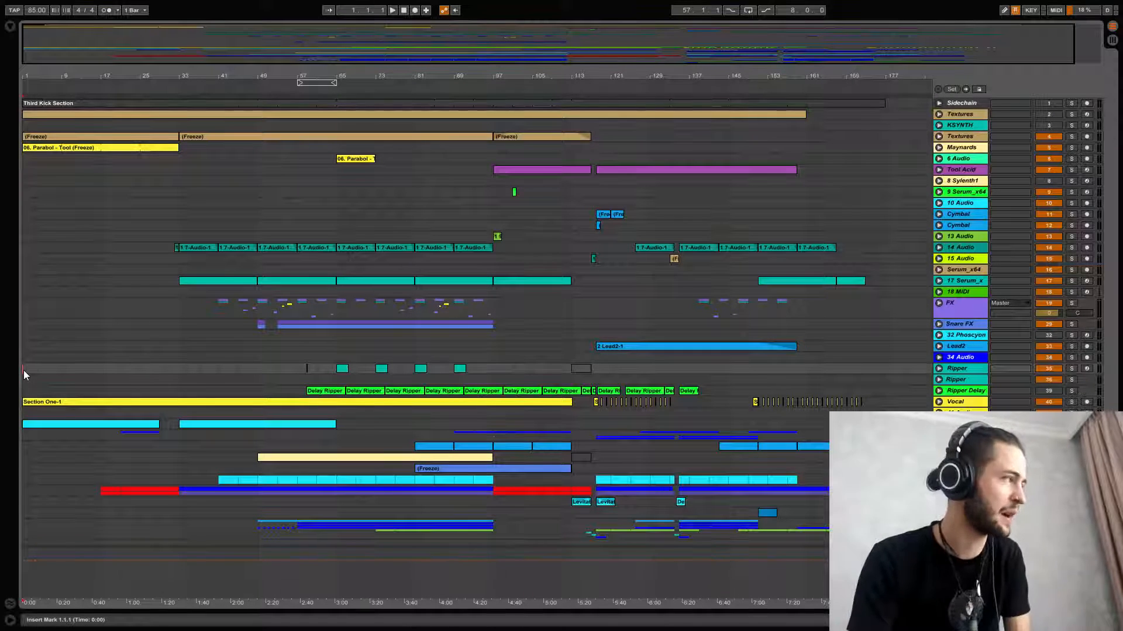
pyautogui.click(79, 148)
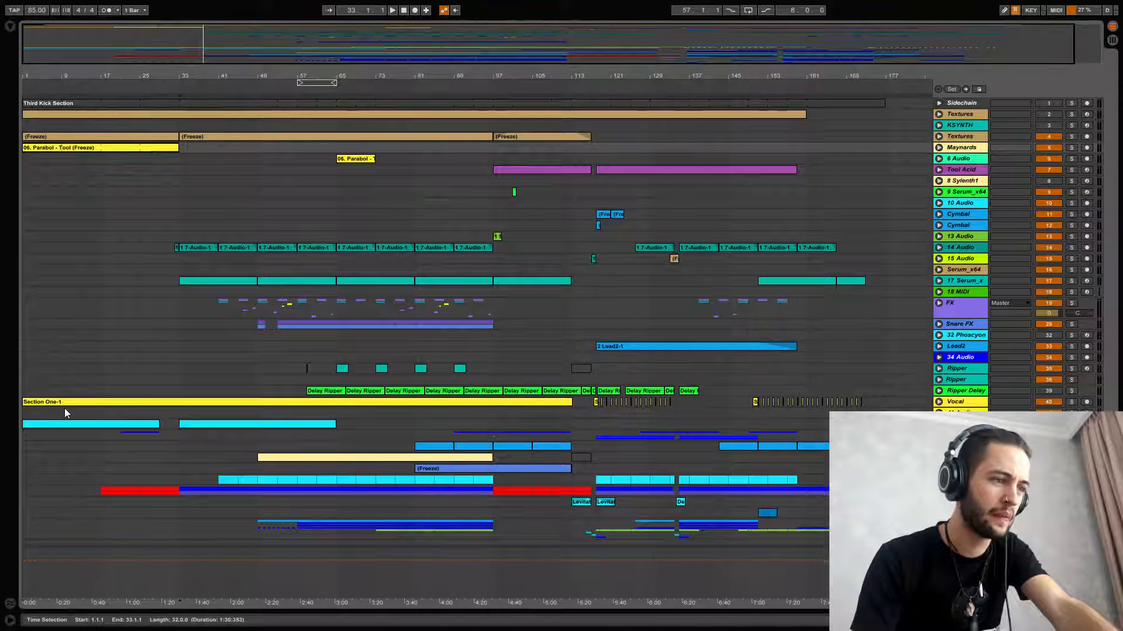
pyautogui.click(25, 182)
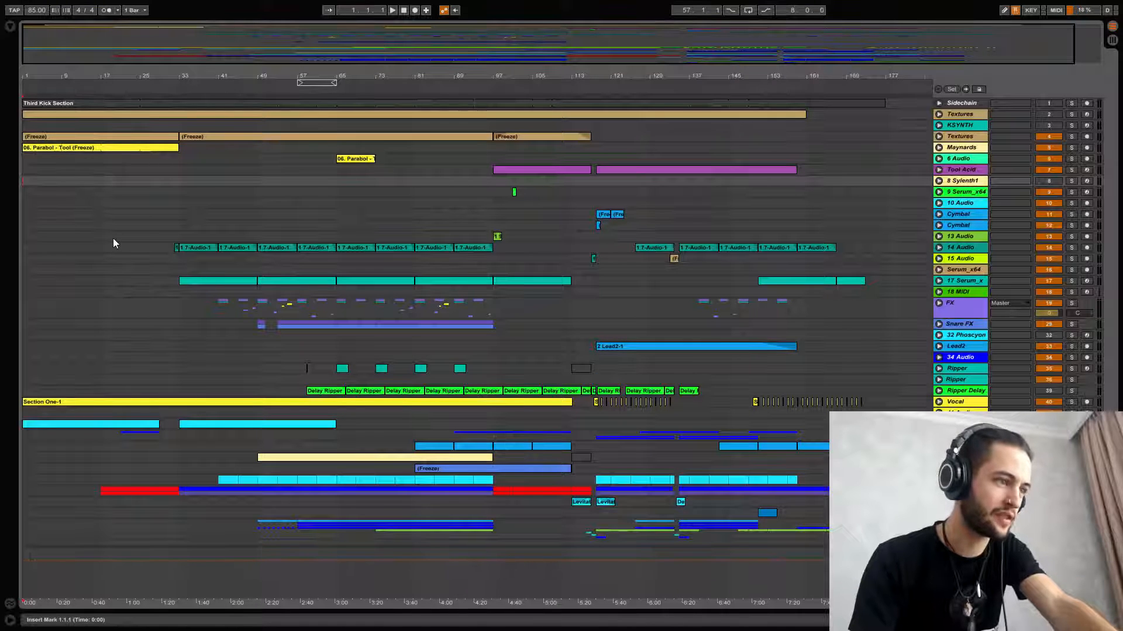
pyautogui.press('space')
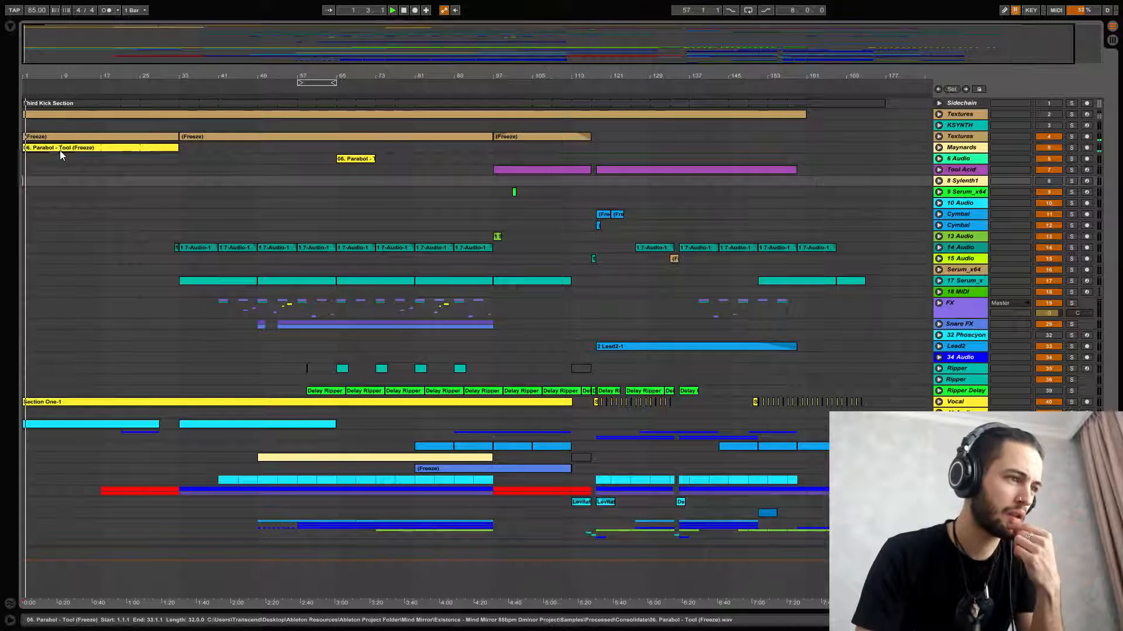
# Step: Solo and expand the Maynards track, enlarging the timeline around its Parabol - Tool clip
pyautogui.click(60, 149)
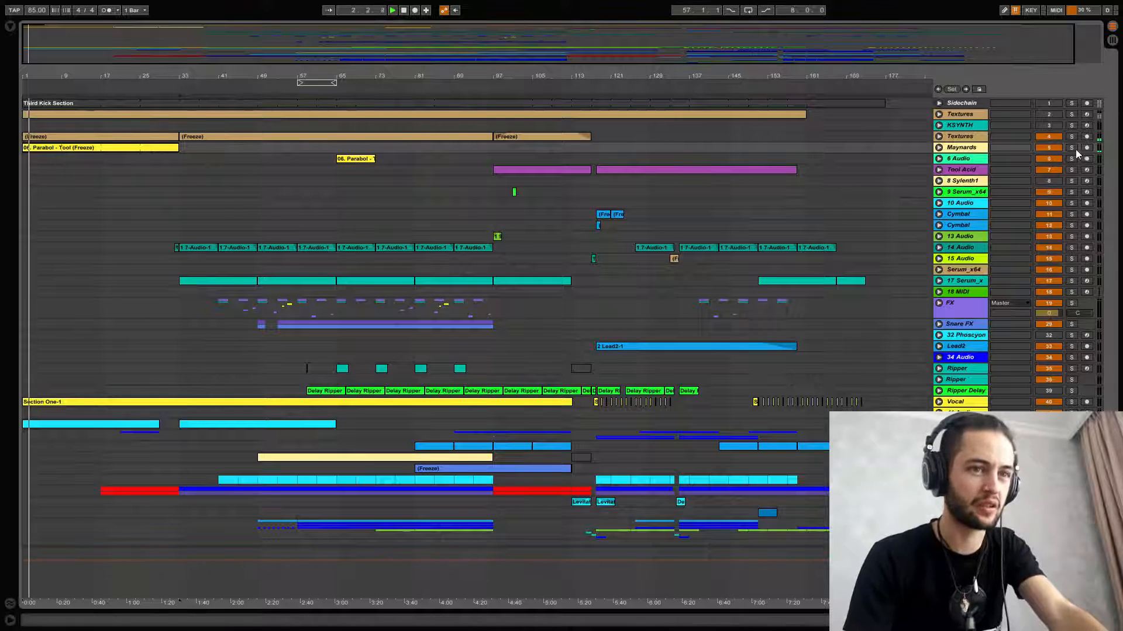
pyautogui.click(940, 148)
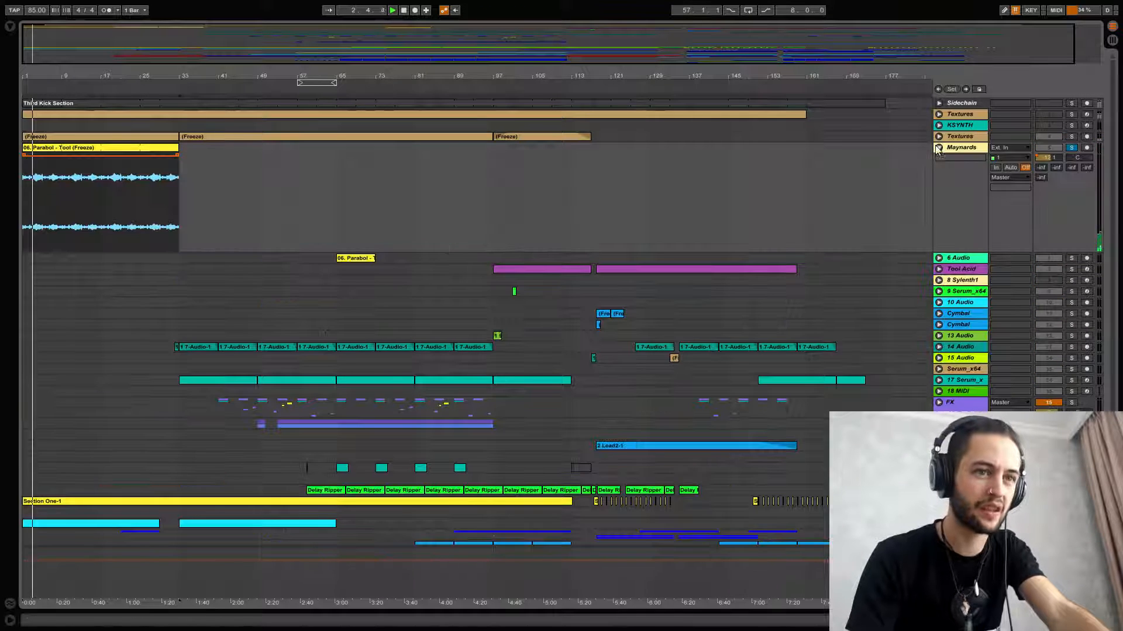
pyautogui.moveTo(33, 72); pyautogui.dragTo(27, 266)
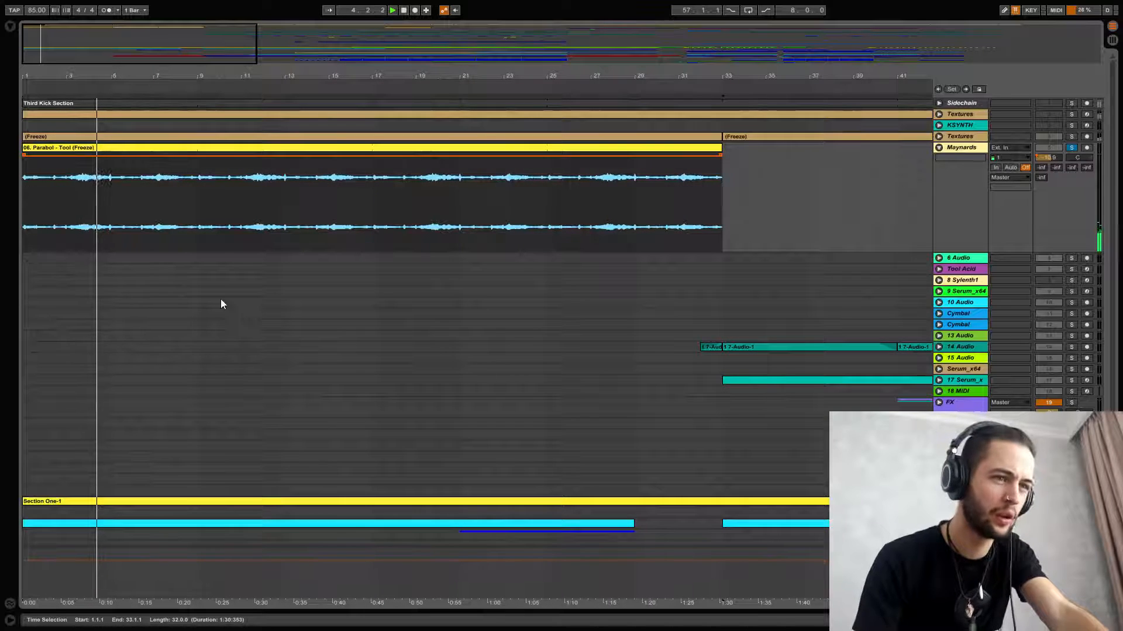
# Step: Examine the Maynards track's audio effect chain and reveal its track volume automation
pyautogui.click(25, 198)
pyautogui.hotkey('ctrl', 'alt', 'b')
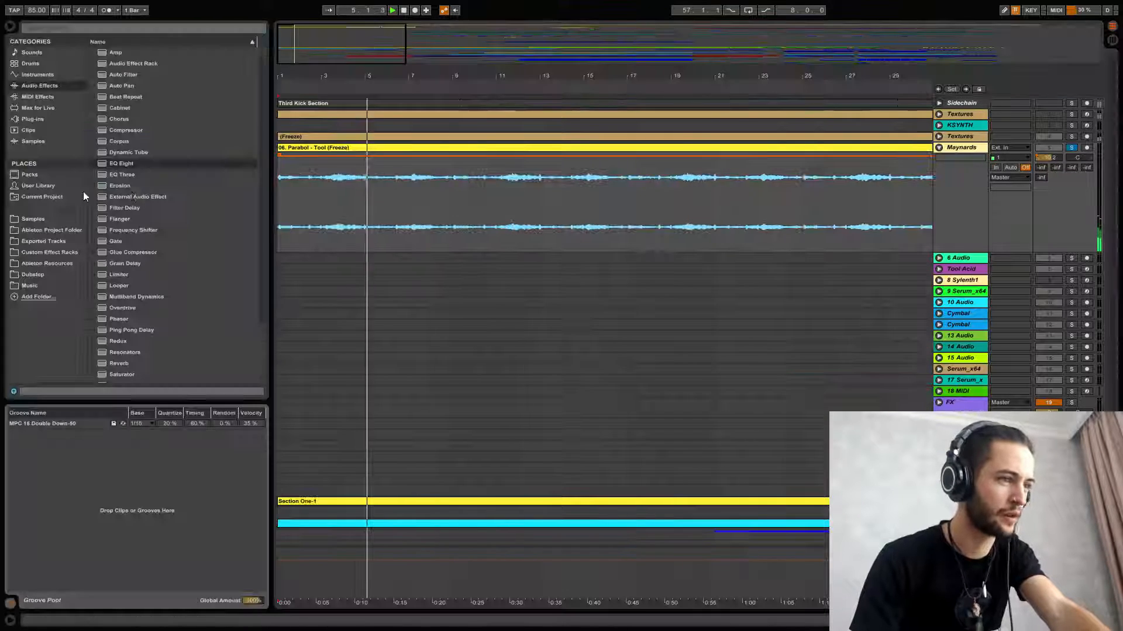
pyautogui.hotkey('ctrl', 'alt', 'b')
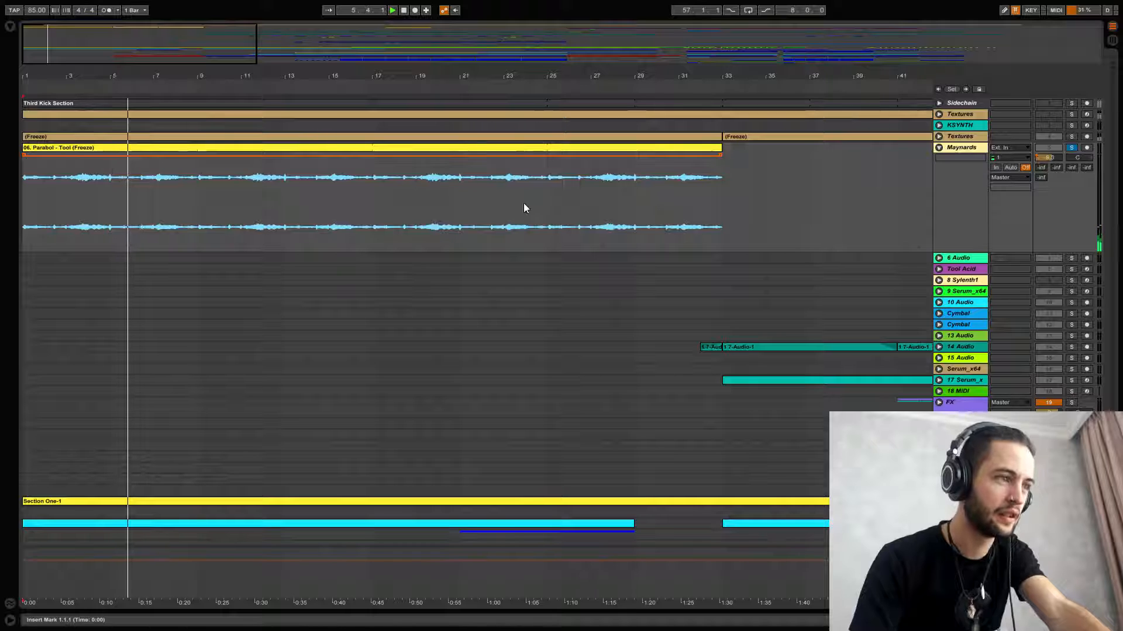
pyautogui.click(1012, 148)
pyautogui.click(974, 151)
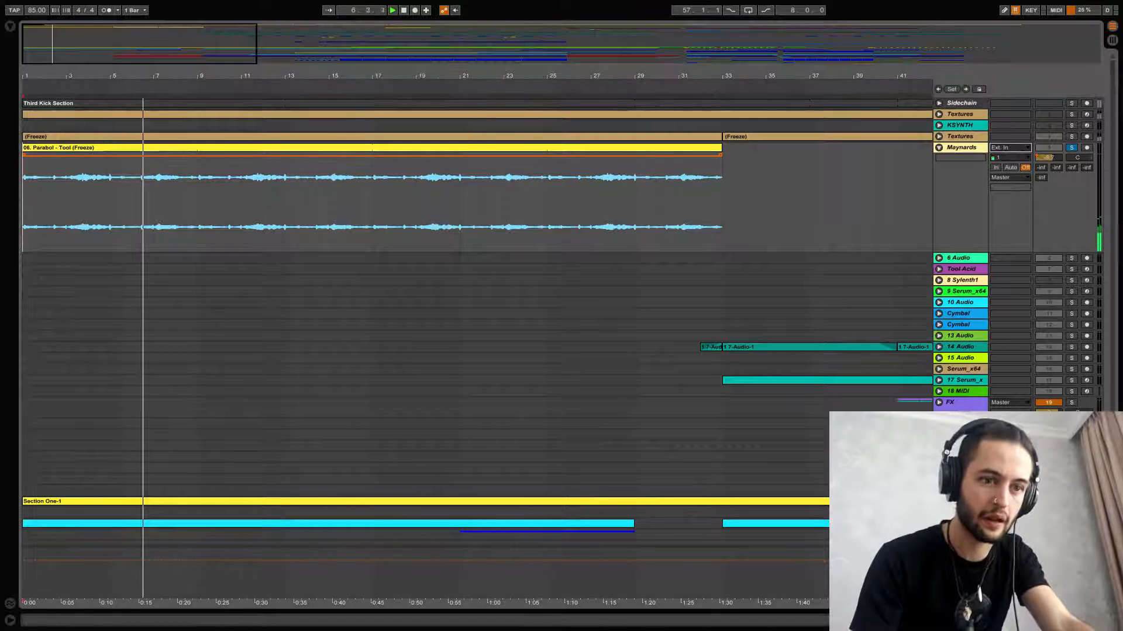
pyautogui.hotkey('ctrl', 'alt', 'l')
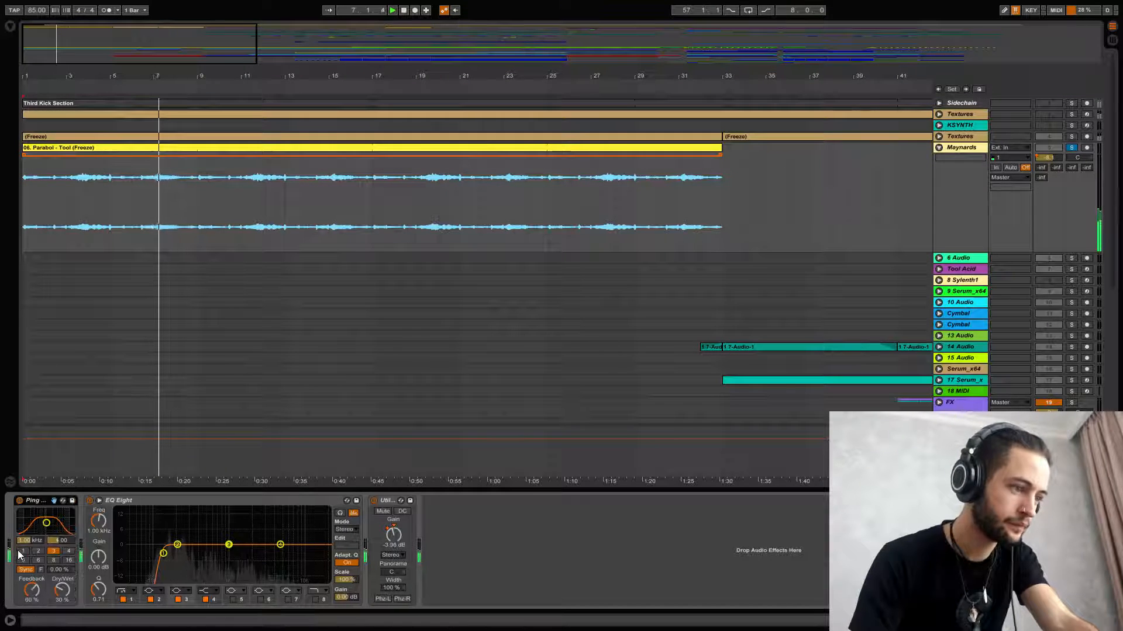
pyautogui.doubleClick(15, 555)
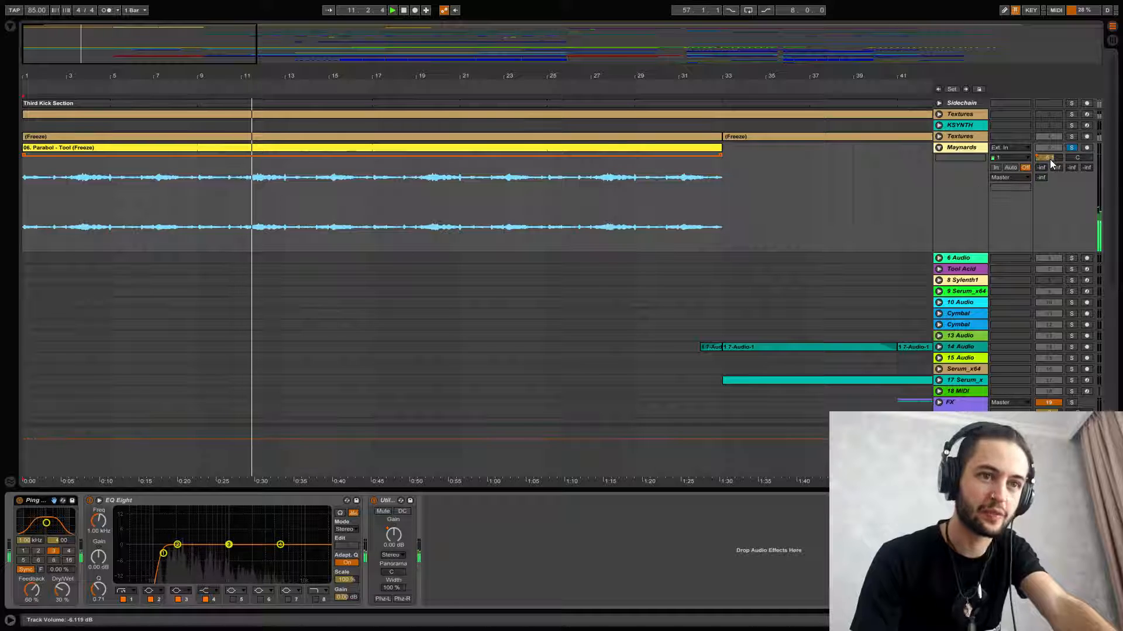
pyautogui.press('a')
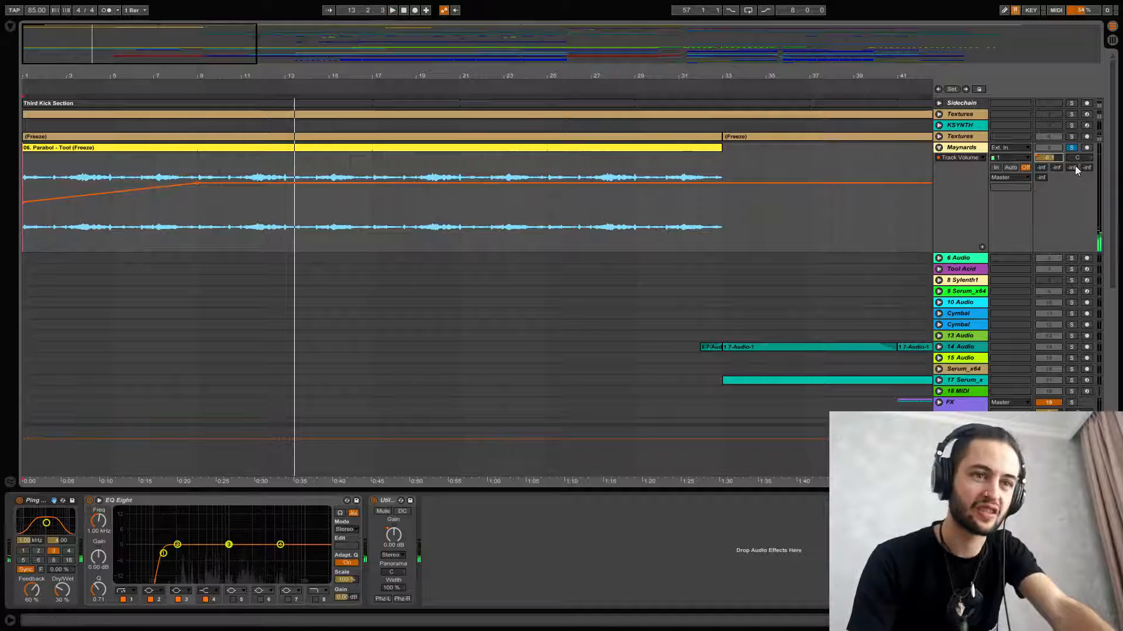
# Step: Expand the lower Textures track, solo it with Maynards, play from bar 1, and show the Textures effect chain
pyautogui.click(939, 136)
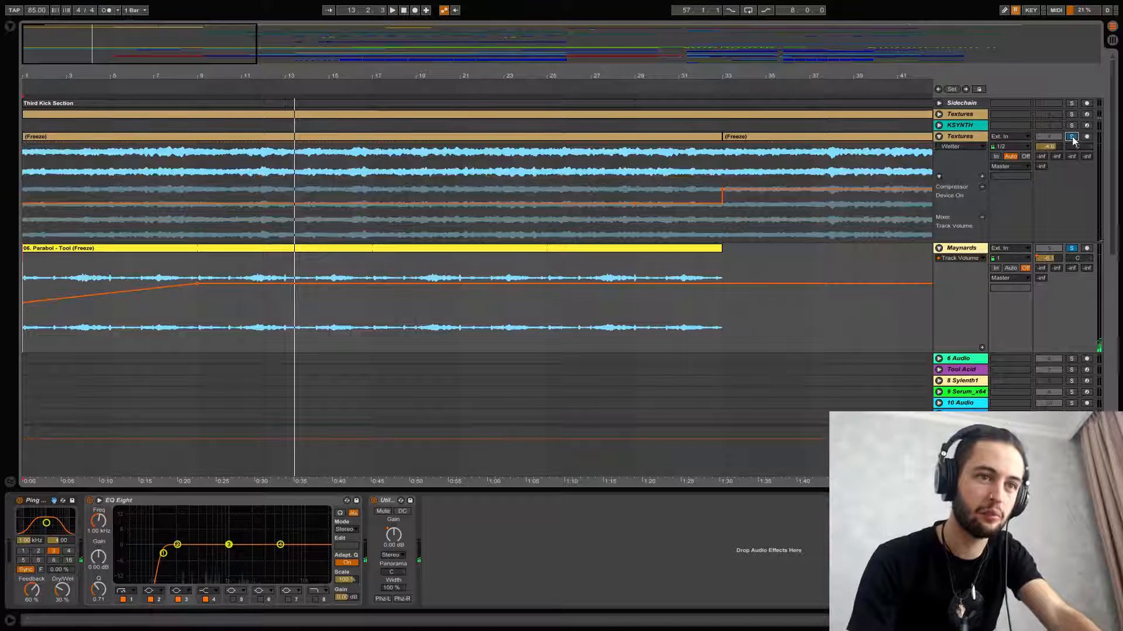
pyautogui.press('space')
pyautogui.press('space')
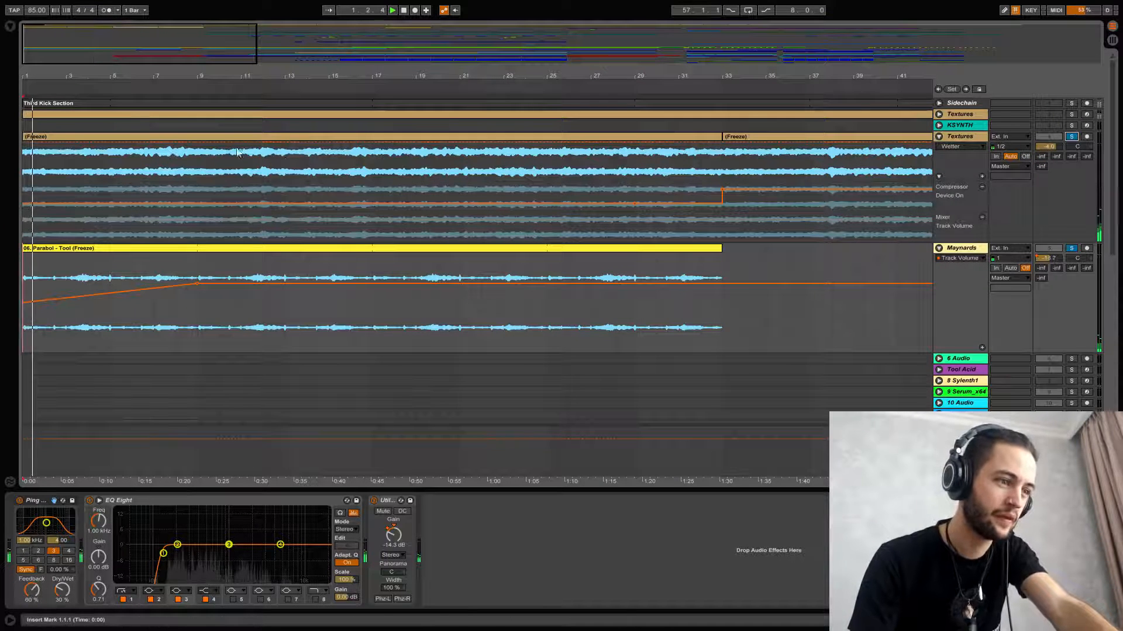
pyautogui.click(240, 140)
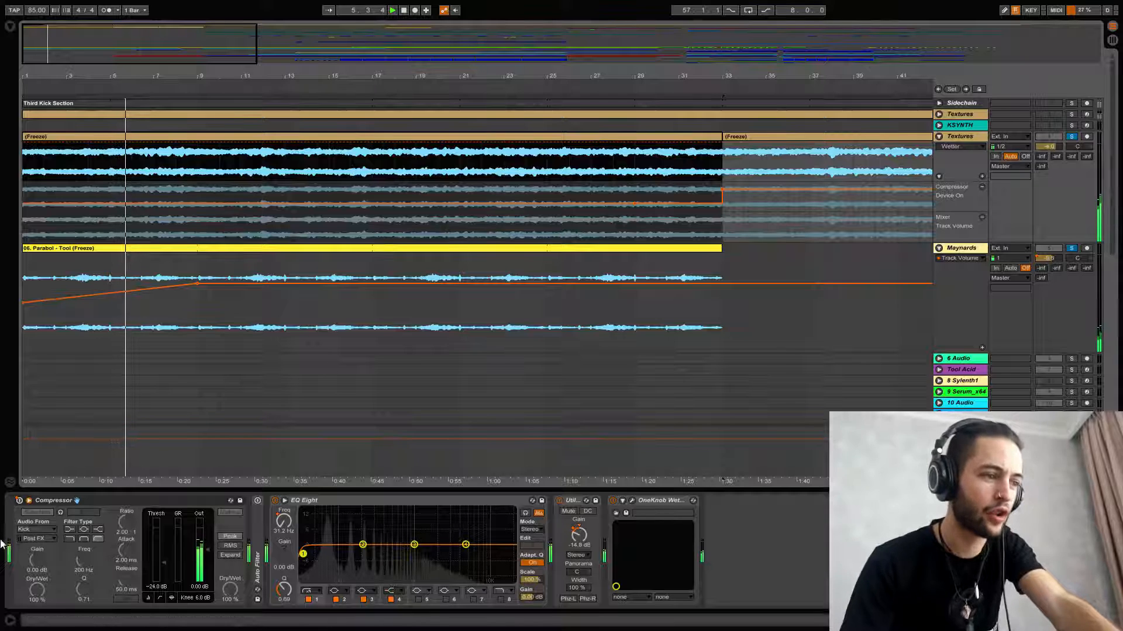
# Step: Play the Textures track from bar 33 and inspect its OneKnob Wetter plug-in
pyautogui.click(723, 169)
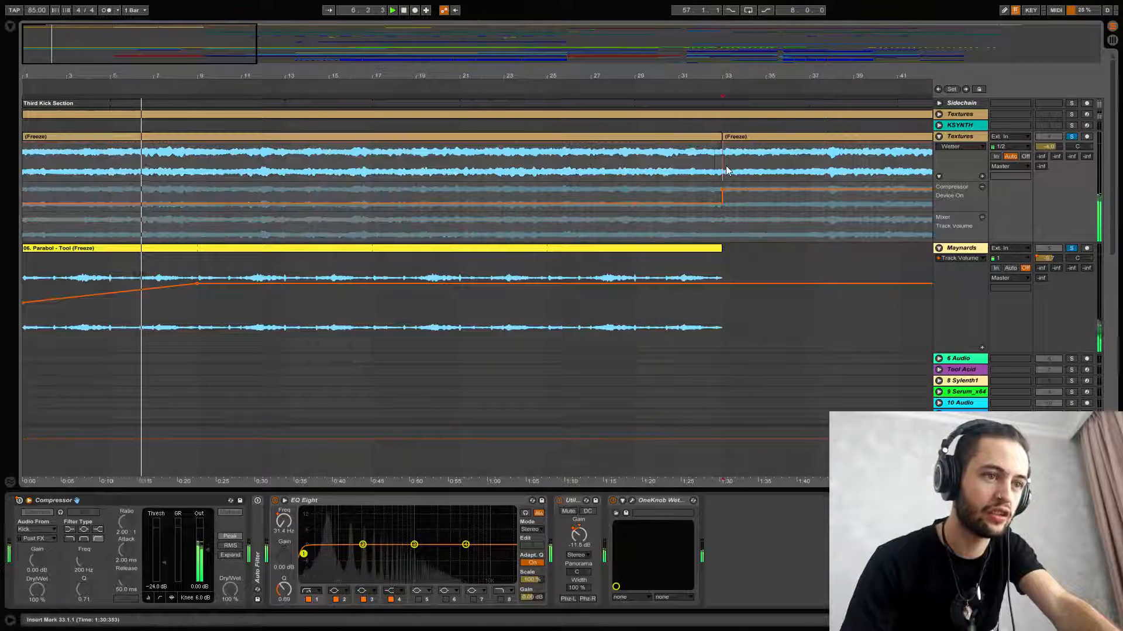
pyautogui.press('space')
pyautogui.press('space')
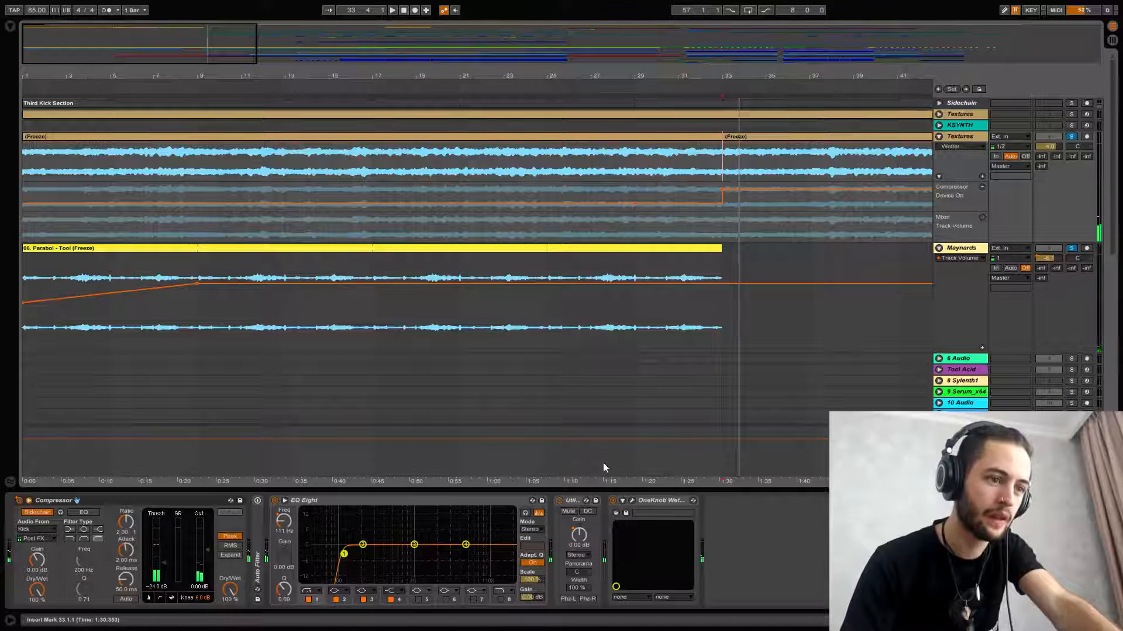
pyautogui.click(632, 502)
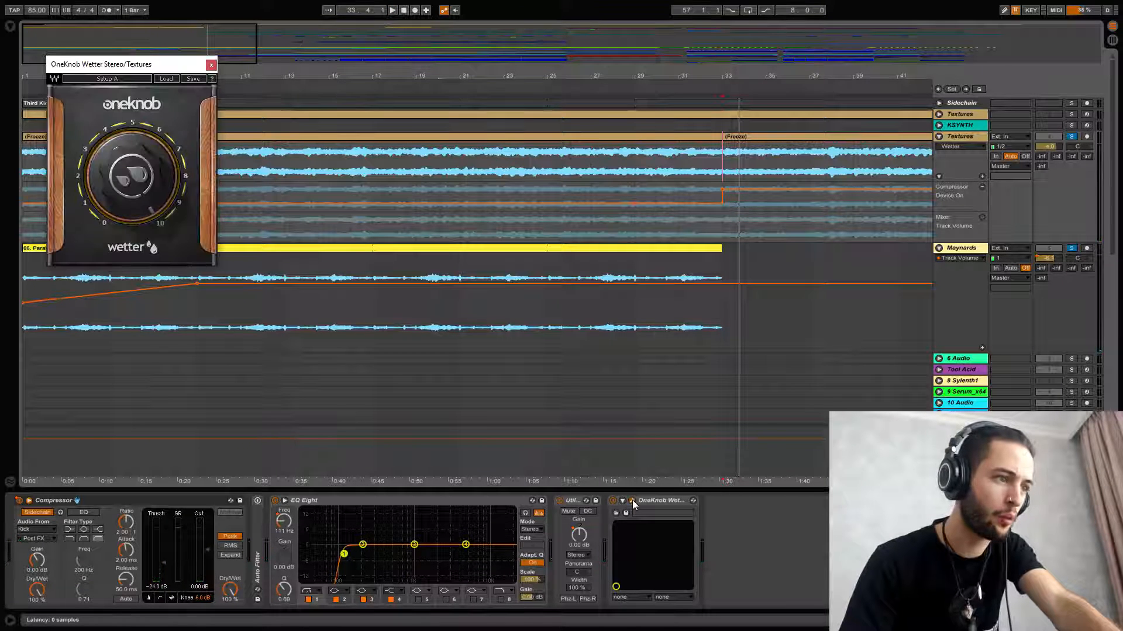
pyautogui.click(632, 501)
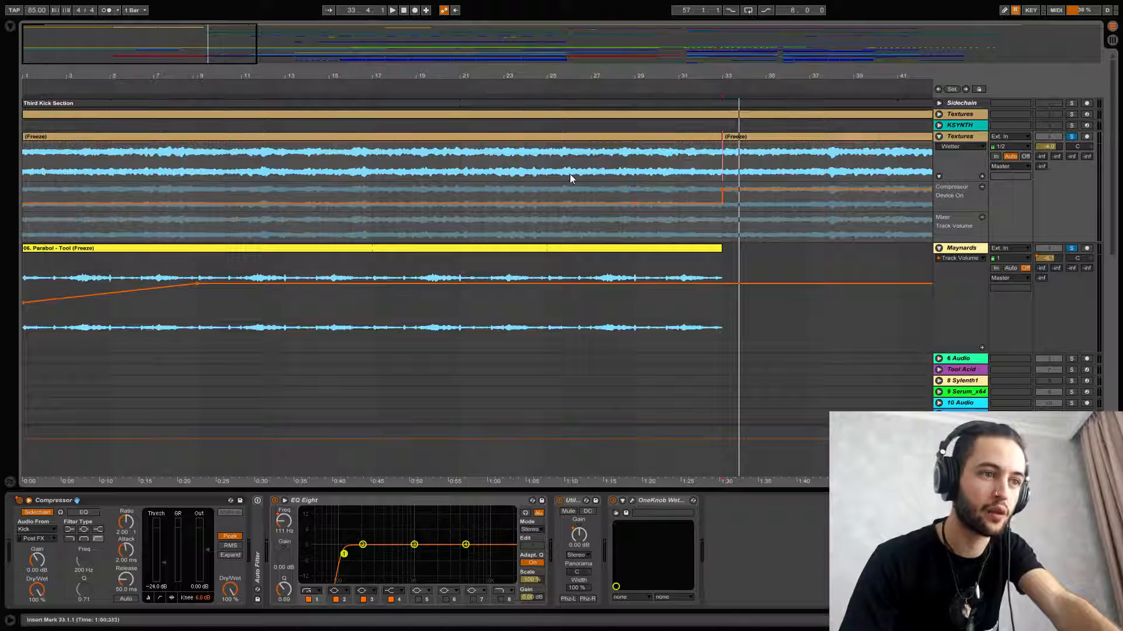
# Step: Stop playback with the insert marker at bar 24 and collapse the lower Textures track
pyautogui.click(545, 181)
pyautogui.press('space')
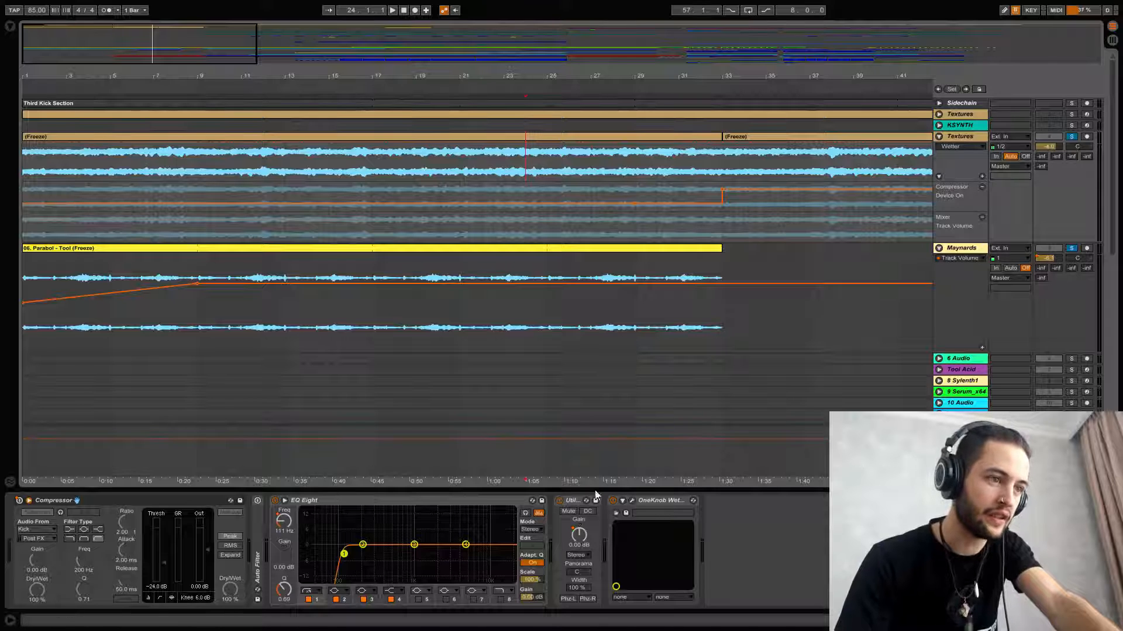
pyautogui.click(938, 136)
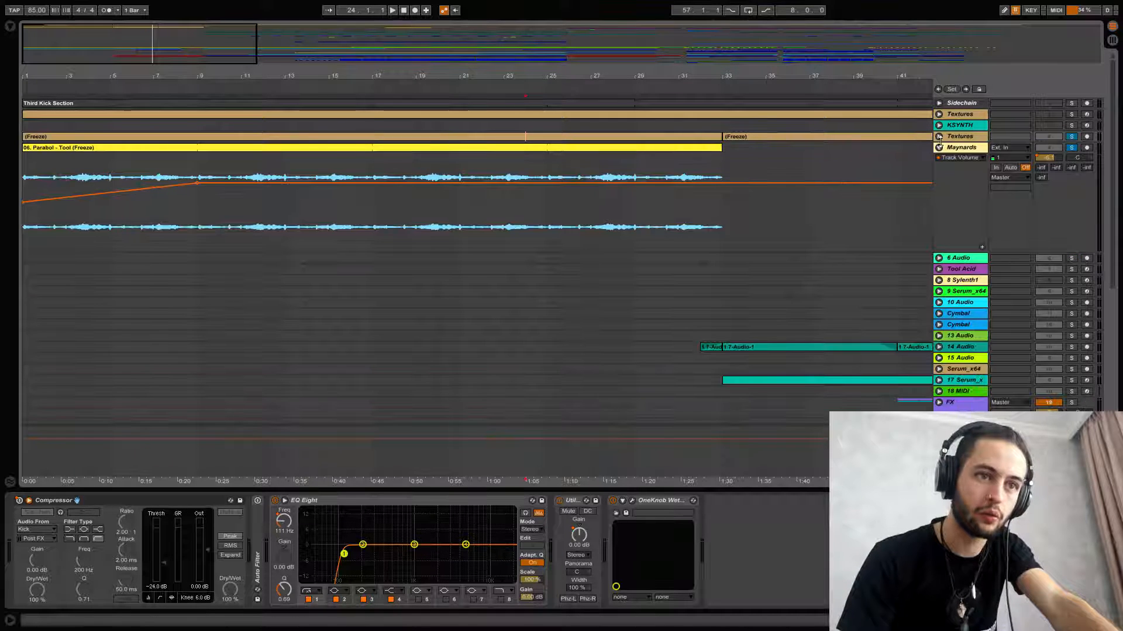
# Step: Expand the This one track below the vocal tracks and show its device chain
pyautogui.scroll(-5, 892, 202)
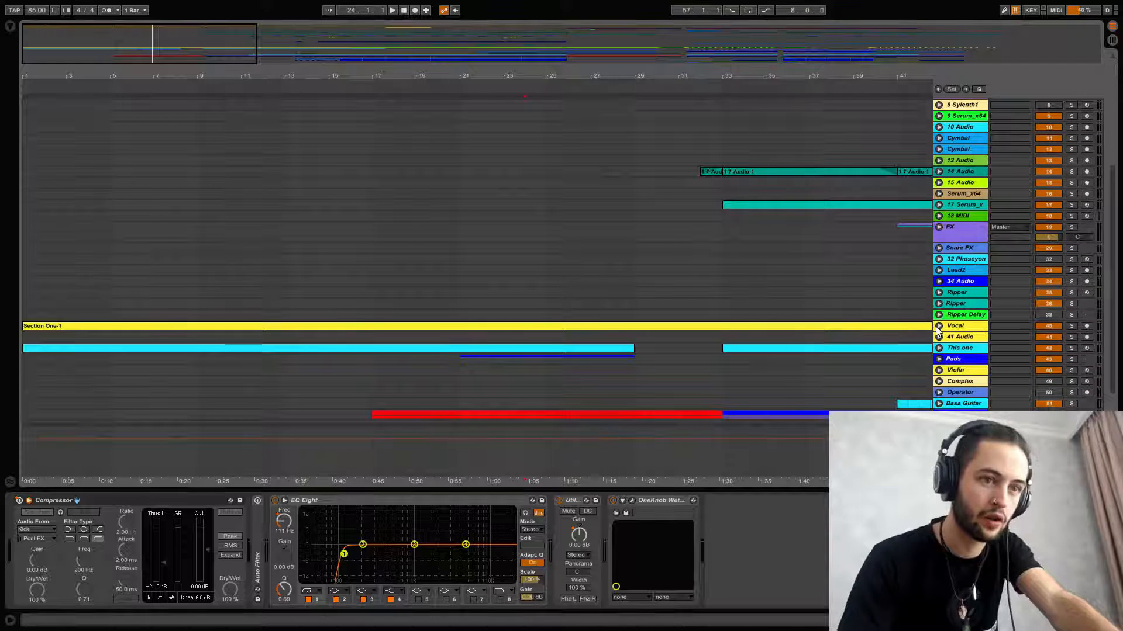
pyautogui.click(939, 326)
pyautogui.click(937, 318)
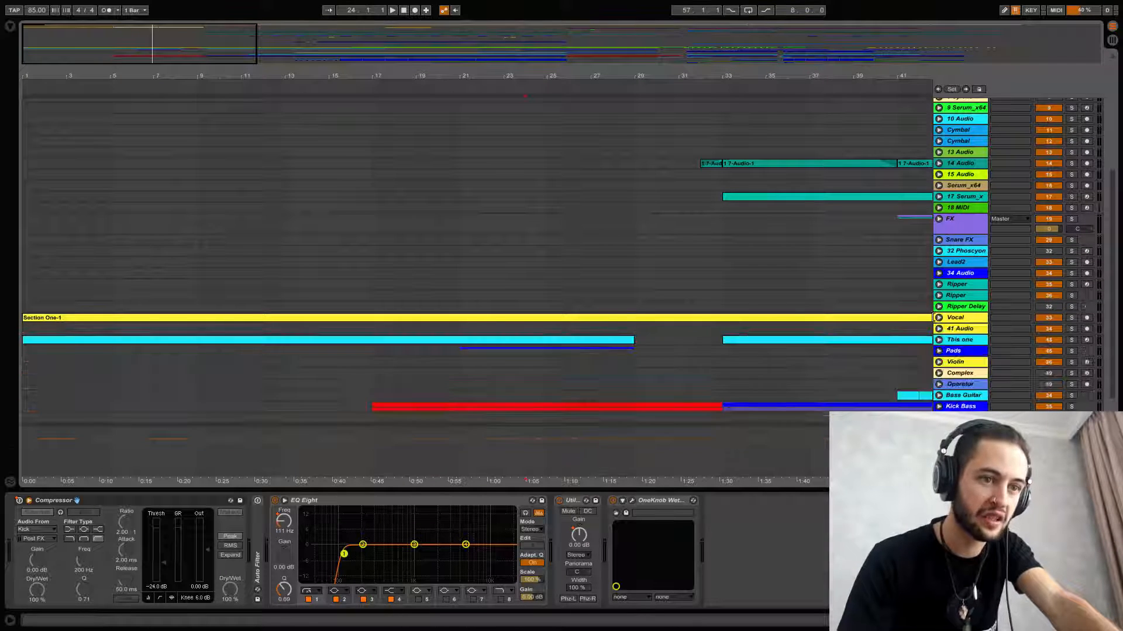
pyautogui.scroll(-1, 926, 325)
pyautogui.click(939, 310)
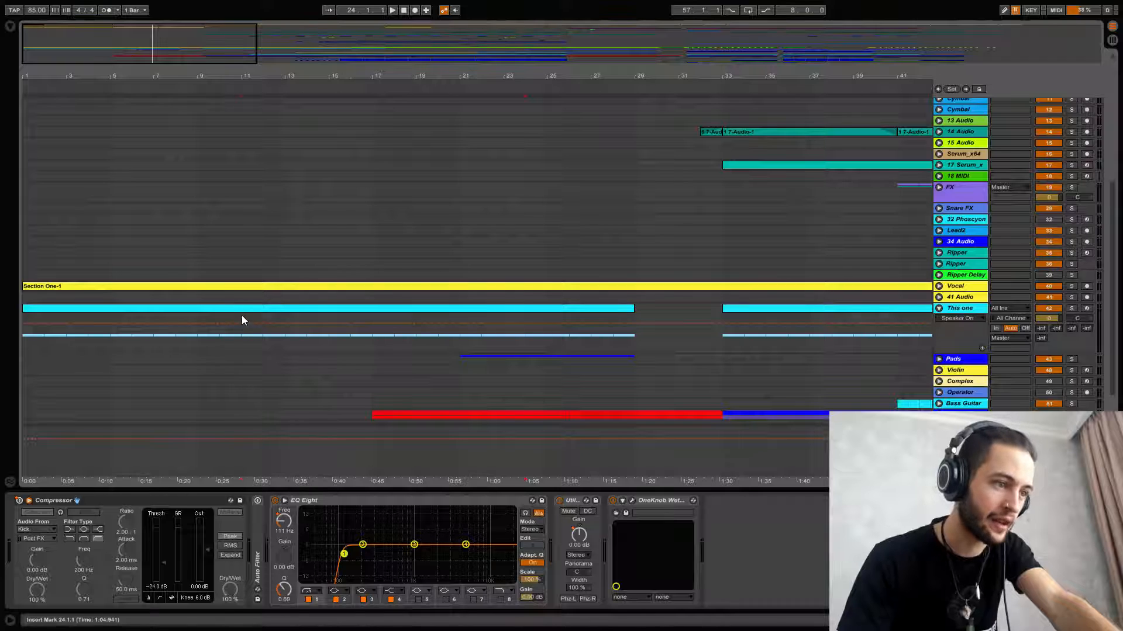
pyautogui.click(241, 315)
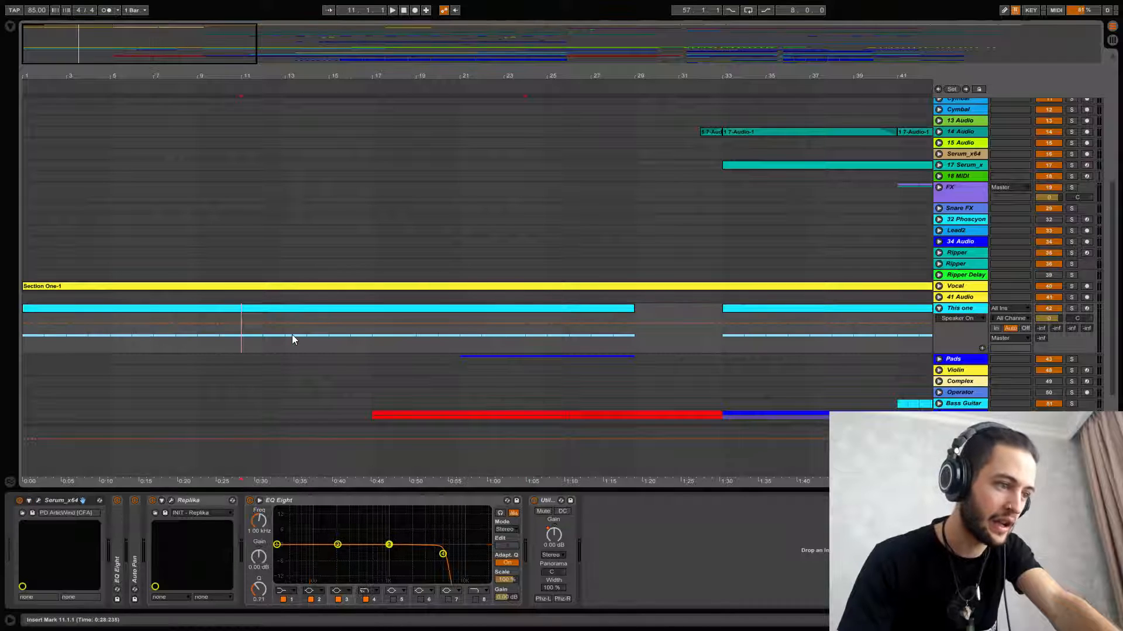
# Step: Select the first clip on the This one track, solo the track and play it from bar 1
pyautogui.click(433, 309)
pyautogui.click(1070, 310)
pyautogui.press('space')
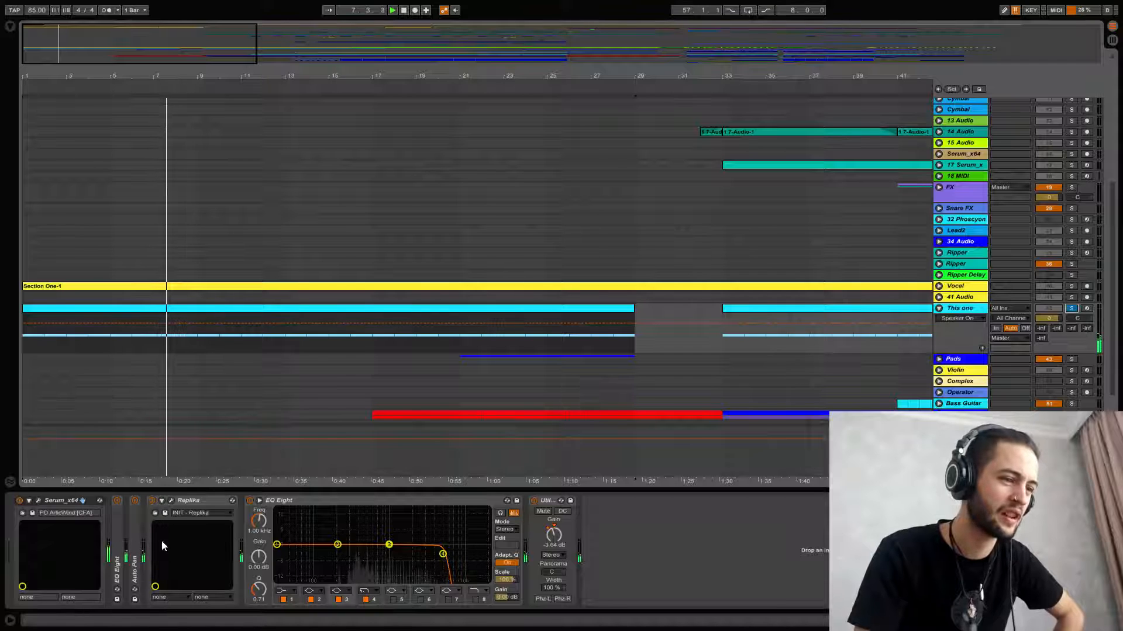
# Step: Unfold the Auto Pan and first EQ Eight on This one, and inspect the Replika delay plug-in
pyautogui.doubleClick(134, 547)
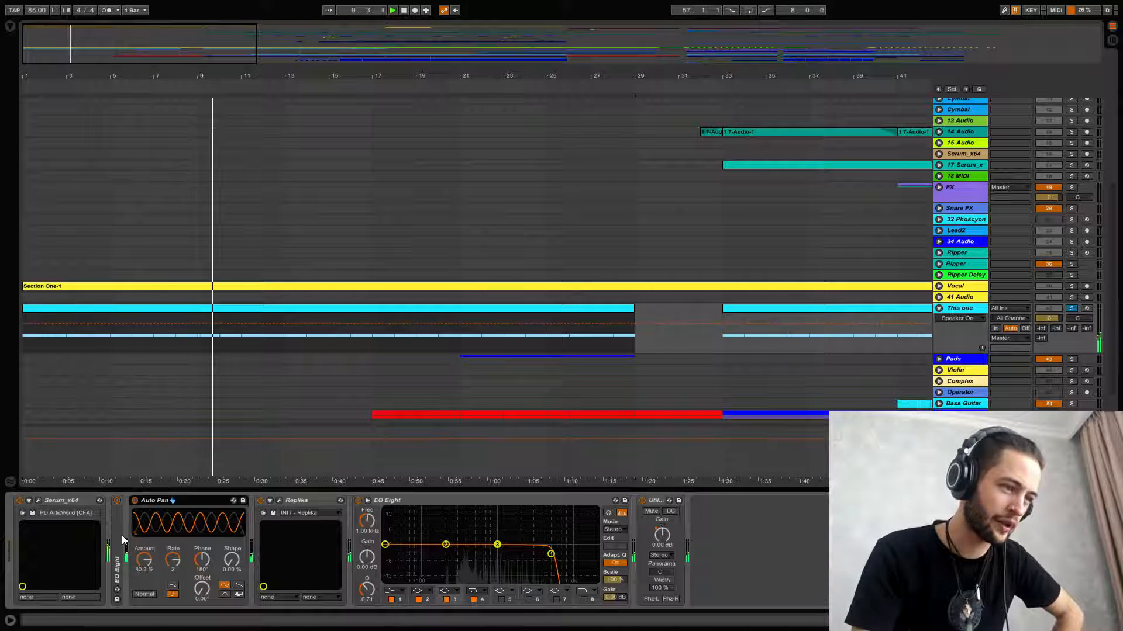
pyautogui.hotkey('ctrl', 'v')
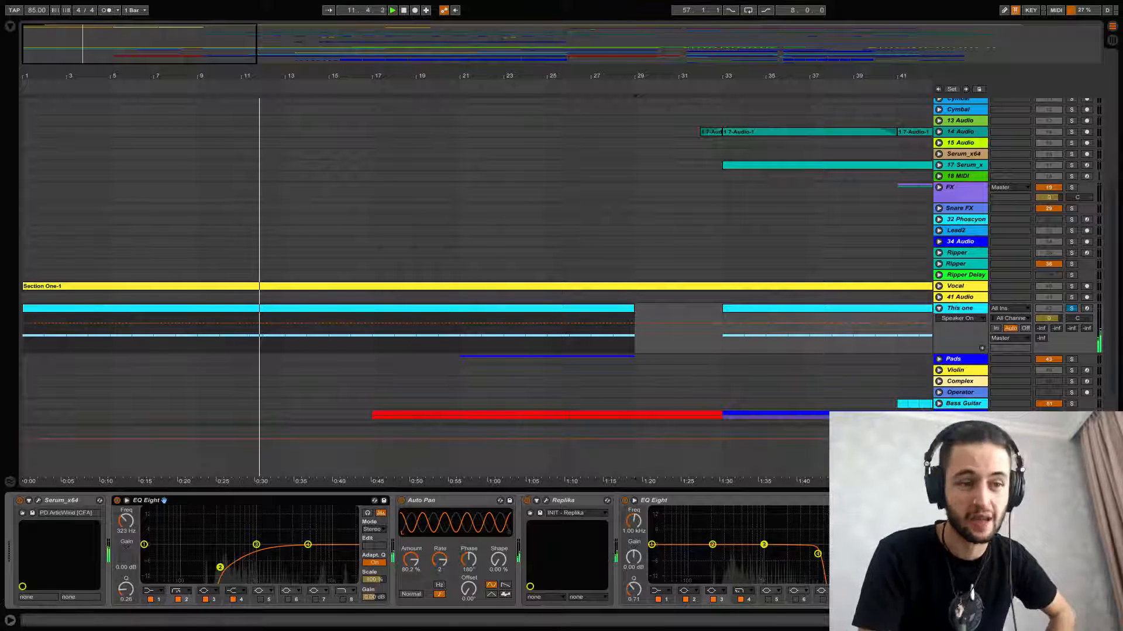
pyautogui.click(546, 500)
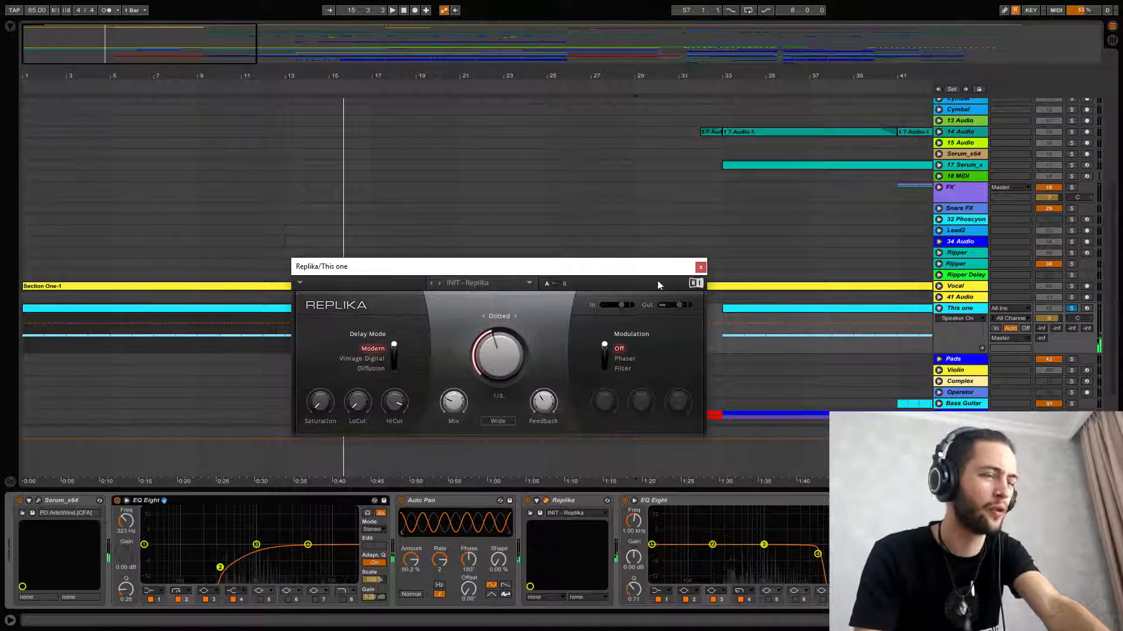
pyautogui.click(700, 267)
# Step: Unfold the Pads group and show the Burrrgh track's device chain and filter automation
pyautogui.click(502, 346)
pyautogui.scroll(-2, 501, 346)
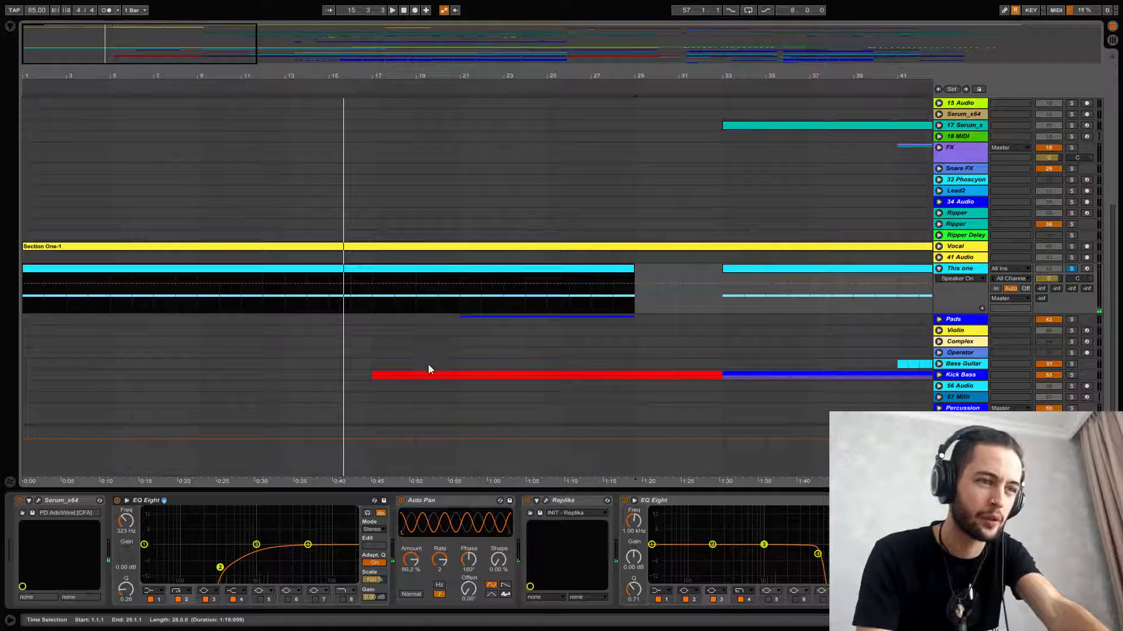
pyautogui.click(457, 321)
pyautogui.click(938, 319)
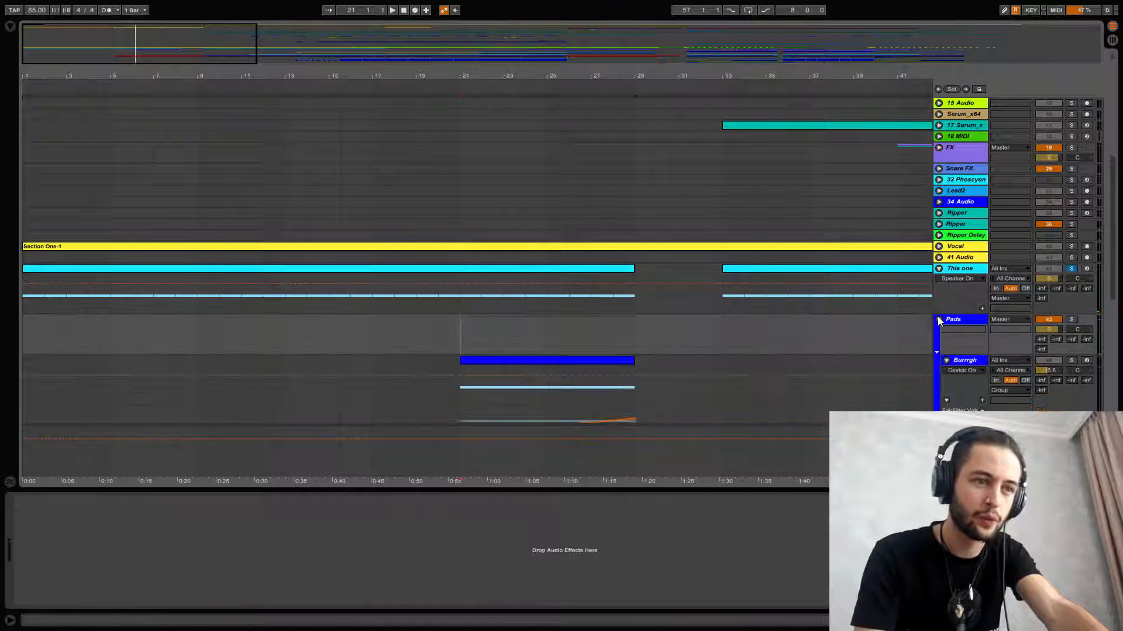
pyautogui.scroll(-2, 938, 317)
pyautogui.click(979, 314)
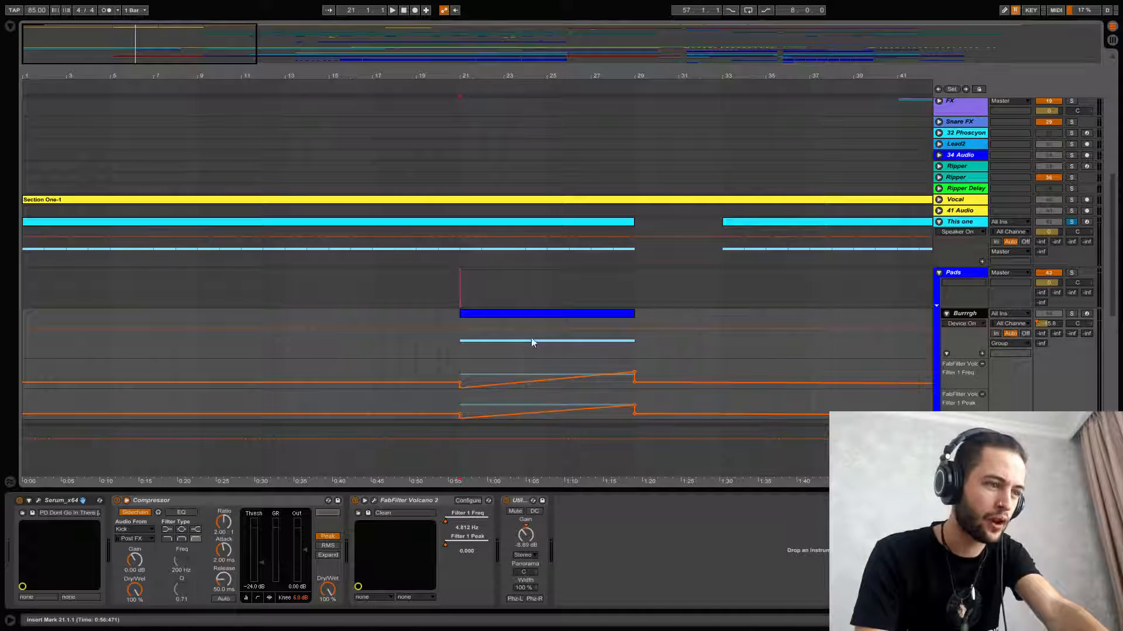
# Step: Solo Burrrgh, play its clip from bar 21 and inspect the FabFilter Volcano 2 plug-in
pyautogui.click(504, 317)
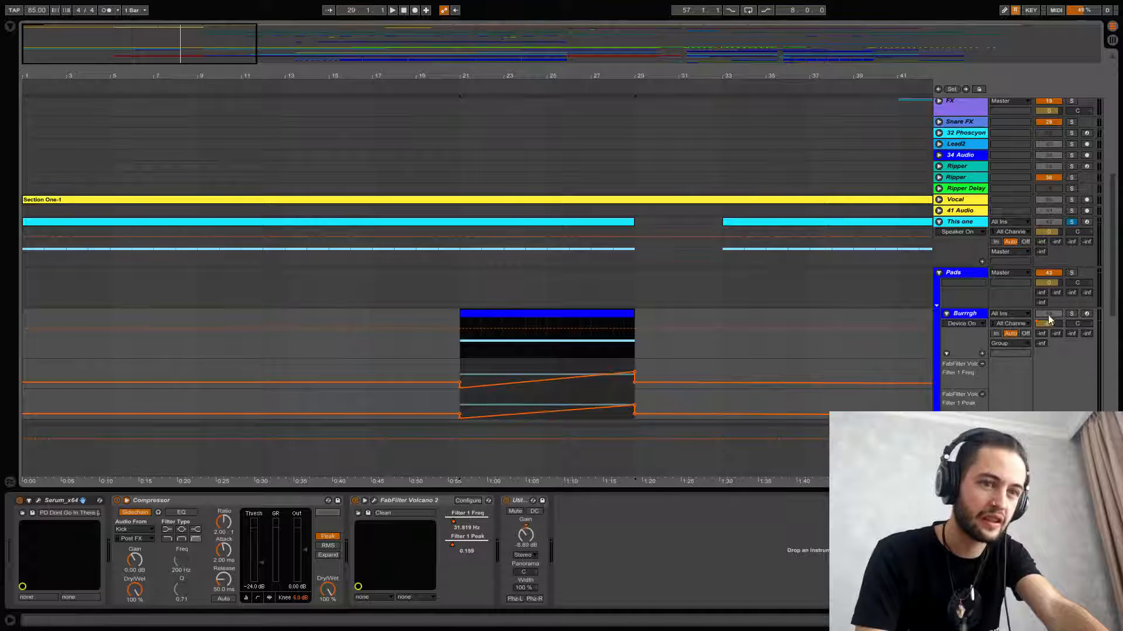
pyautogui.click(1071, 313)
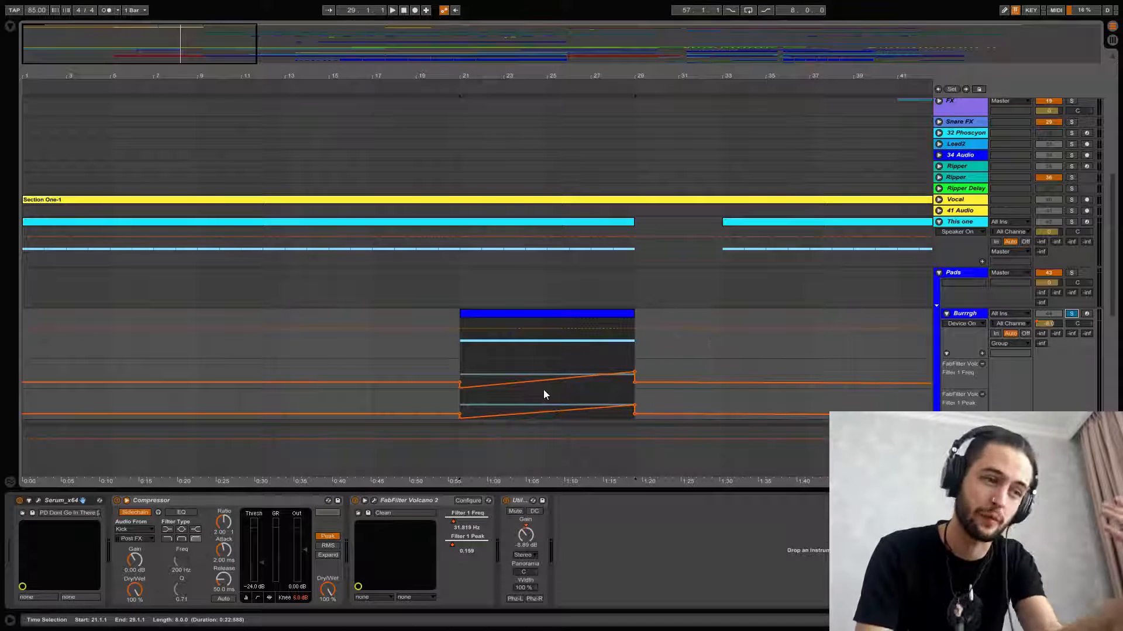
pyautogui.press('space')
pyautogui.click(375, 501)
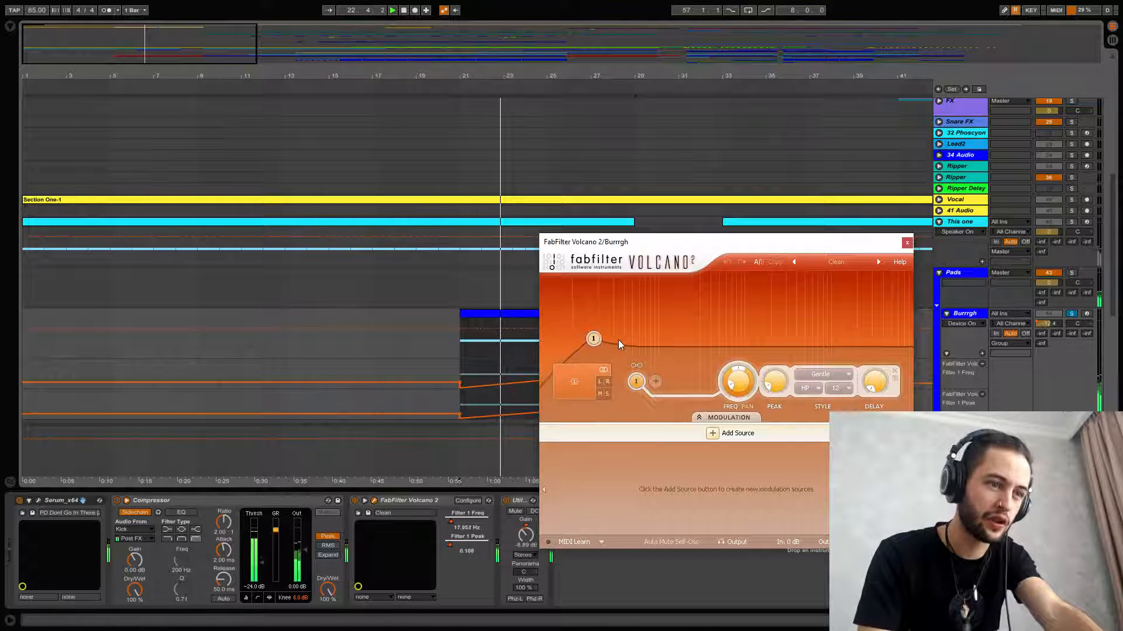
pyautogui.click(907, 243)
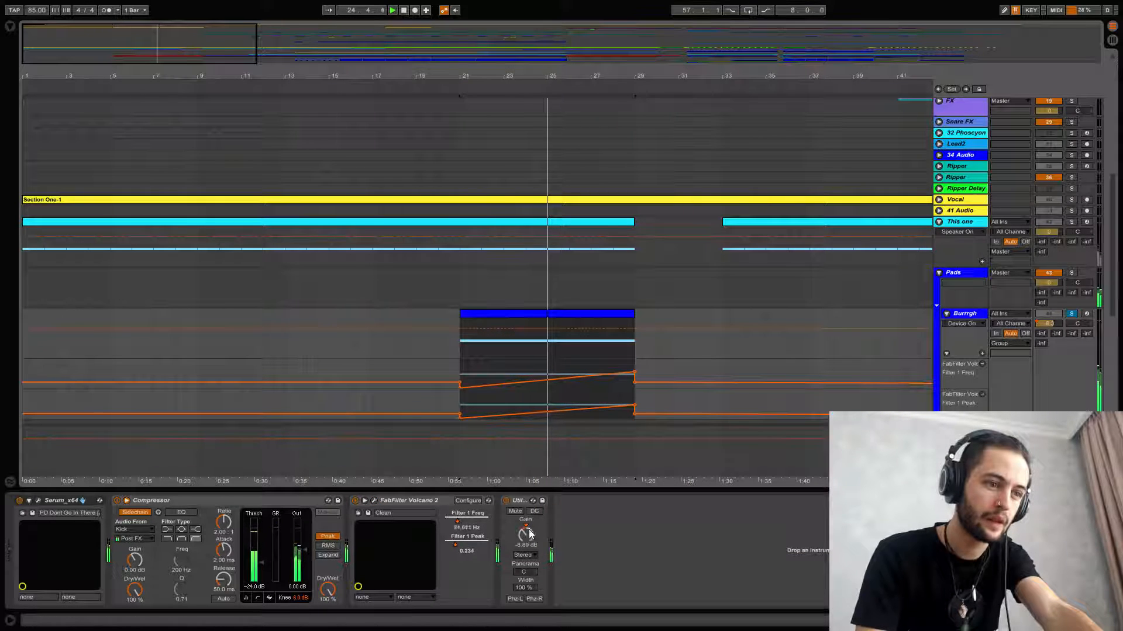
# Step: Listen to Burrrgh's rising filter sweep, stop playback and unsolo the track
pyautogui.scroll(-1, 551, 372)
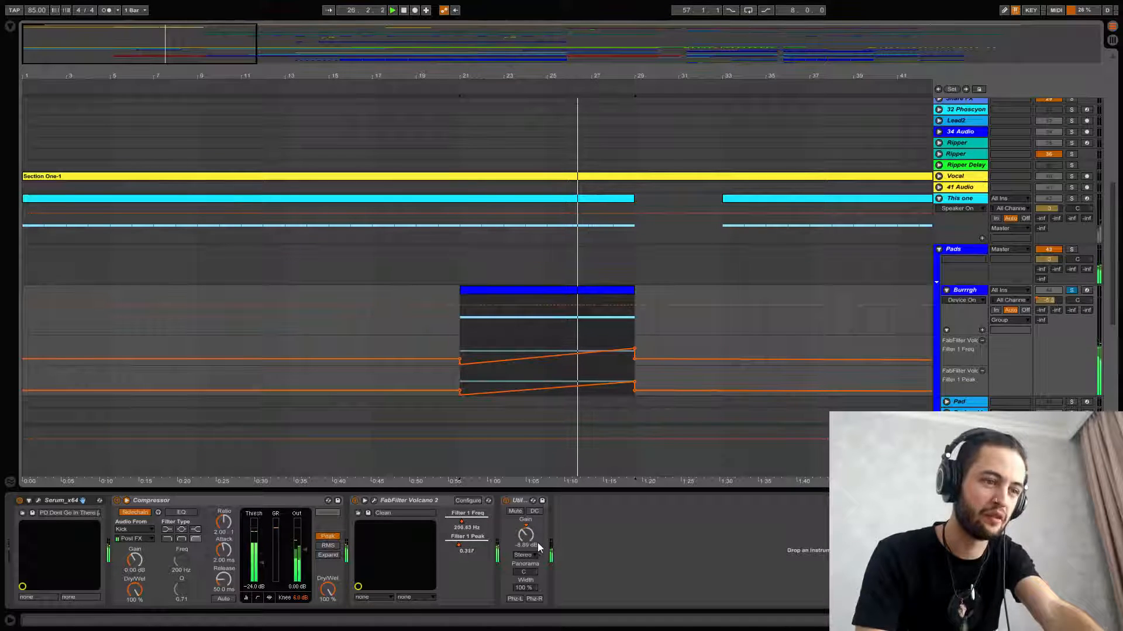
pyautogui.scroll(-5, 629, 328)
pyautogui.press('space')
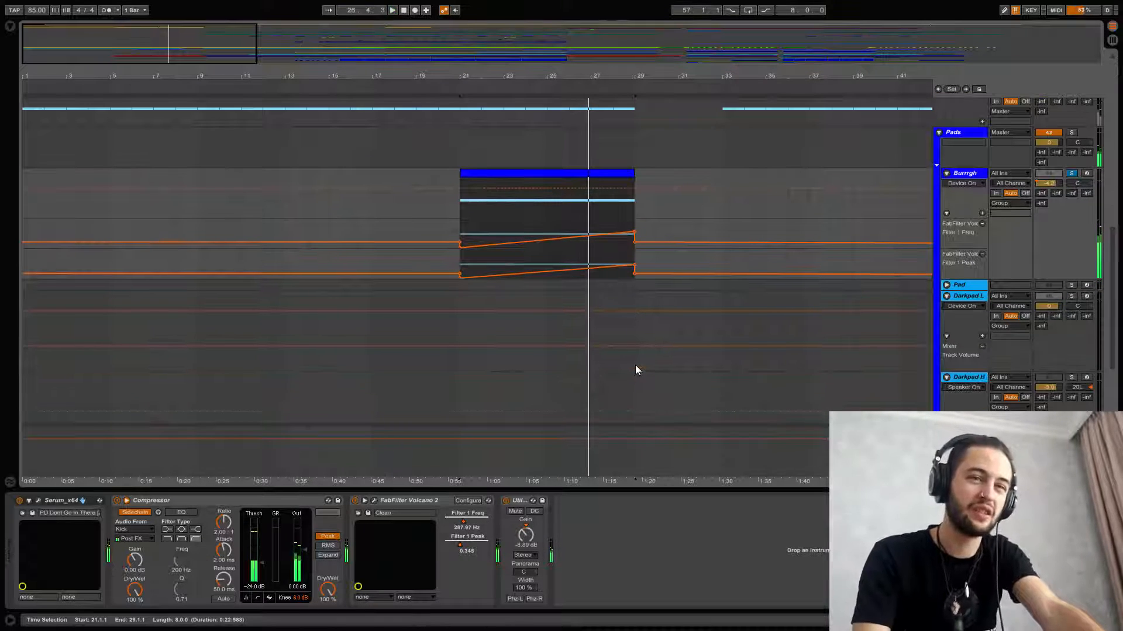
pyautogui.click(1072, 174)
# Step: Solo and unfold the Kick Bass group, and play its Kick clip from bar 17
pyautogui.scroll(-5, 515, 250)
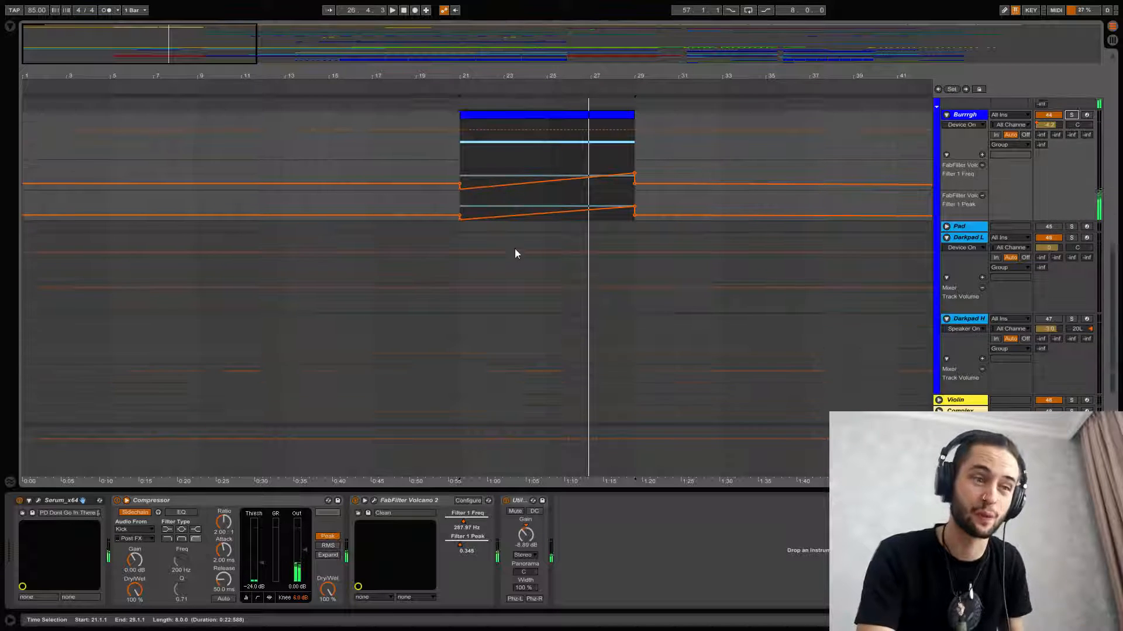
pyautogui.click(370, 377)
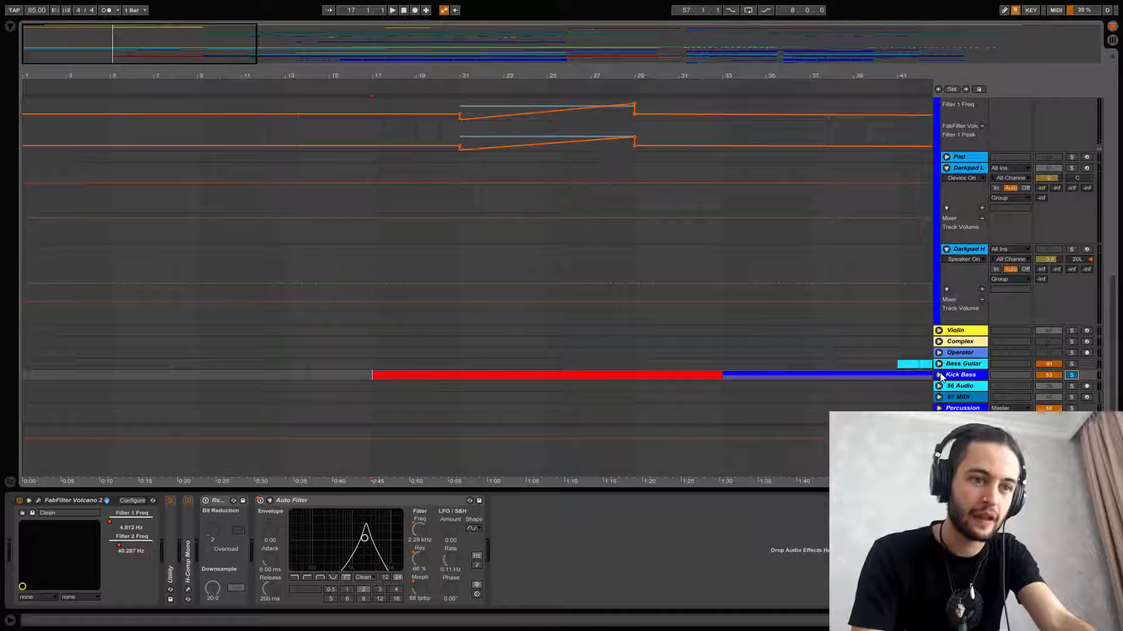
pyautogui.click(964, 376)
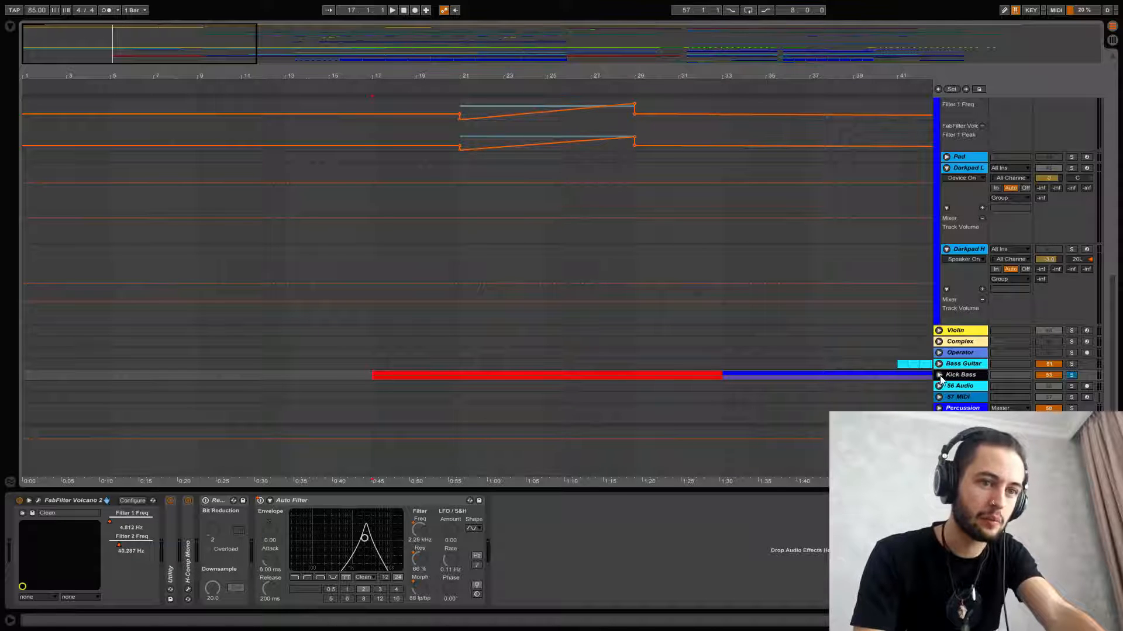
pyautogui.click(939, 375)
pyautogui.click(376, 363)
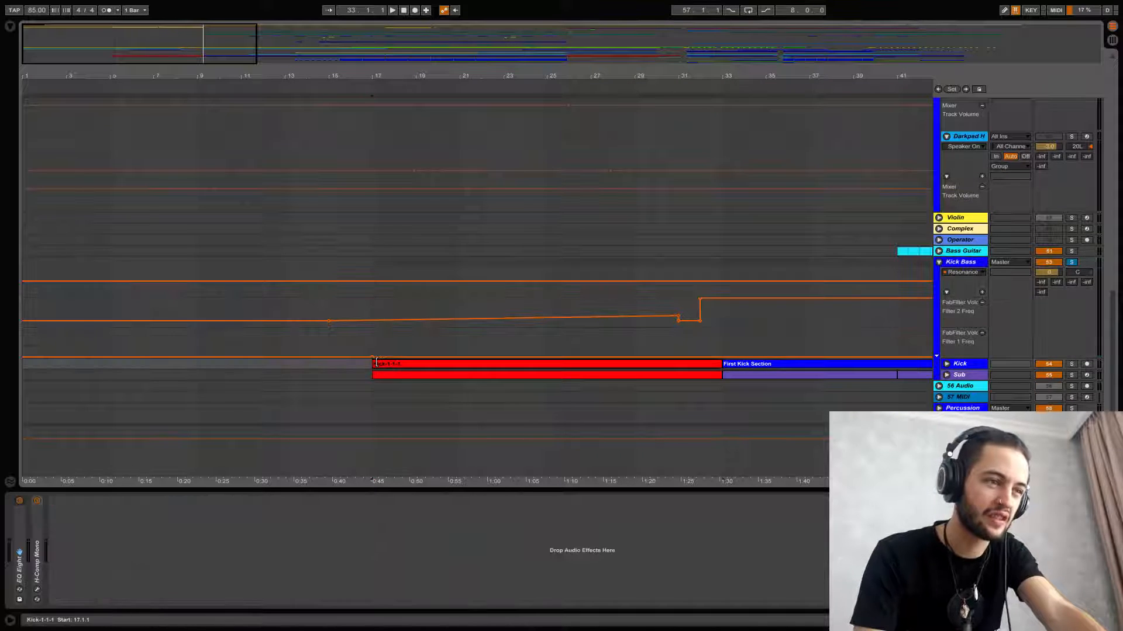
pyautogui.press('space')
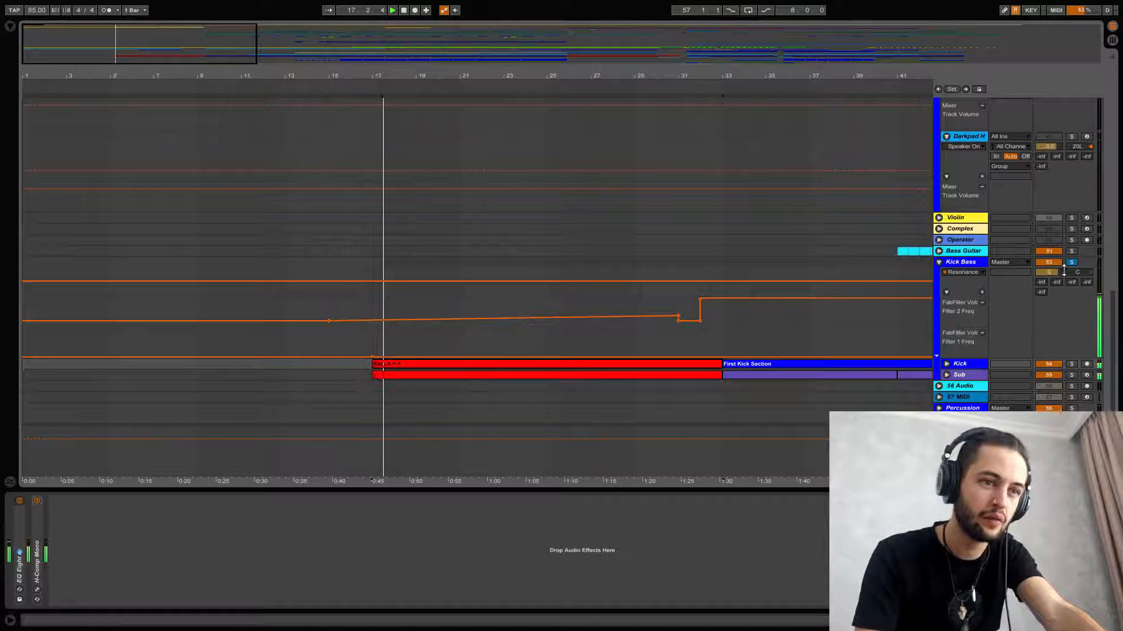
# Step: Show the Kick Bass group's effect chain and filter automation, and expand its Kick and Sub tracks
pyautogui.click(397, 345)
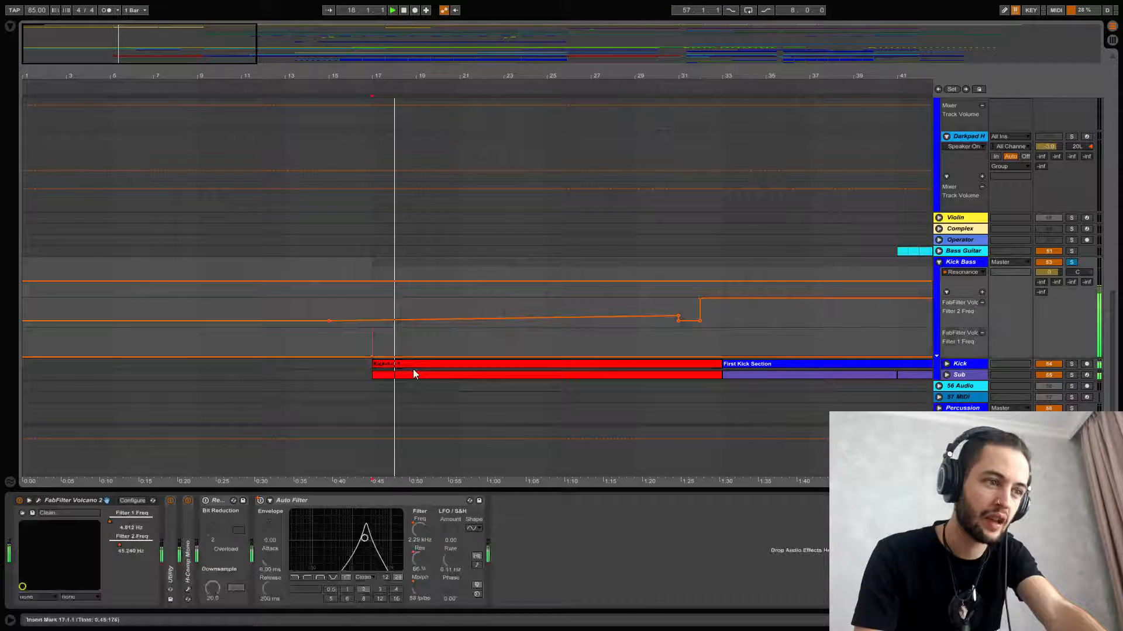
pyautogui.click(581, 364)
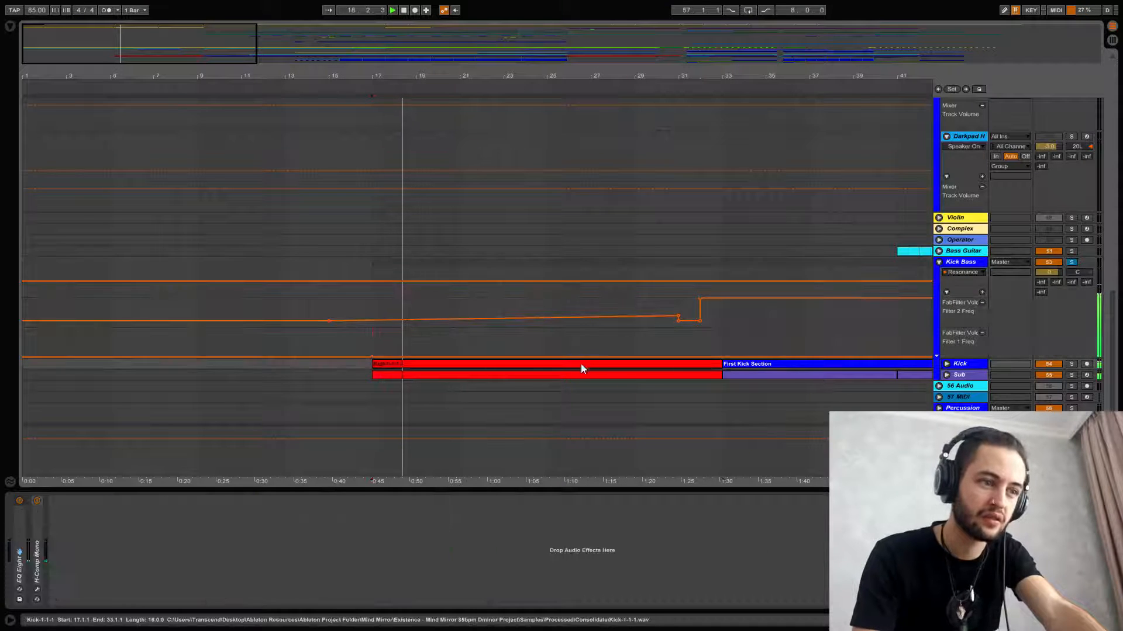
pyautogui.click(948, 364)
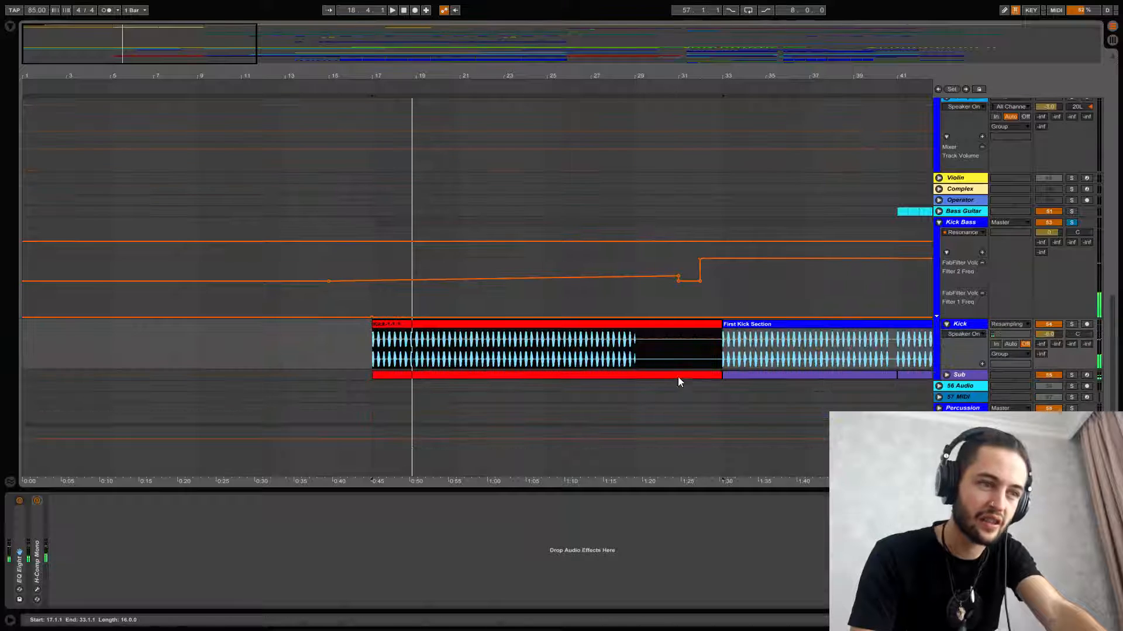
pyautogui.click(947, 375)
pyautogui.rightClick(453, 275)
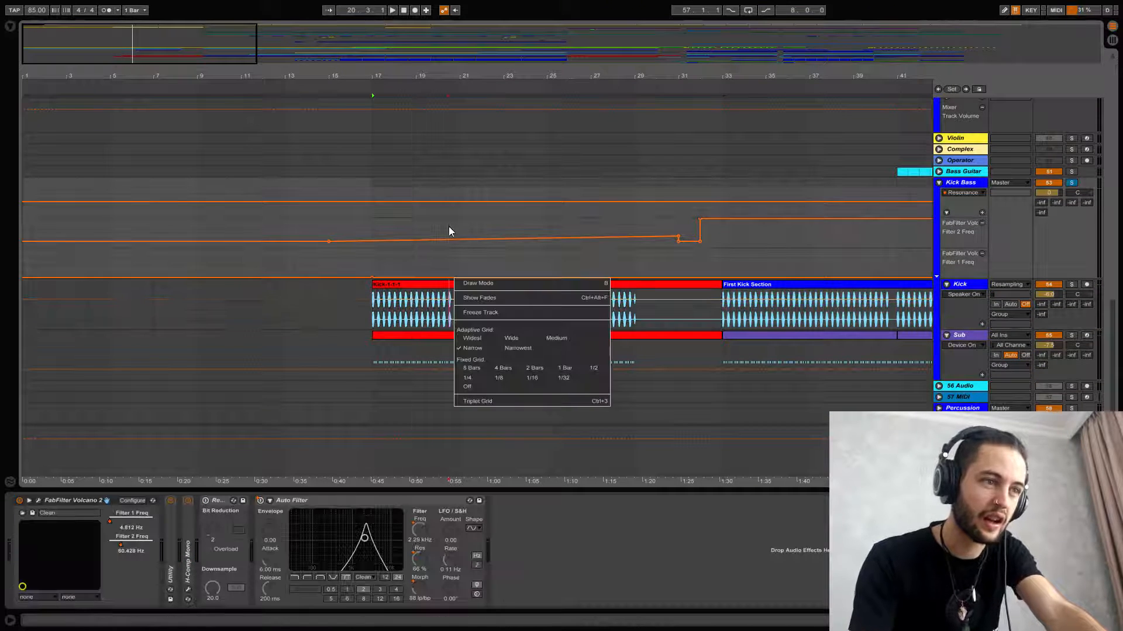
pyautogui.click(411, 269)
# Step: Expand the KSYNTH track near the start of the track list, arm it for recording and solo it
pyautogui.scroll(5, 412, 269)
pyautogui.scroll(10, 414, 257)
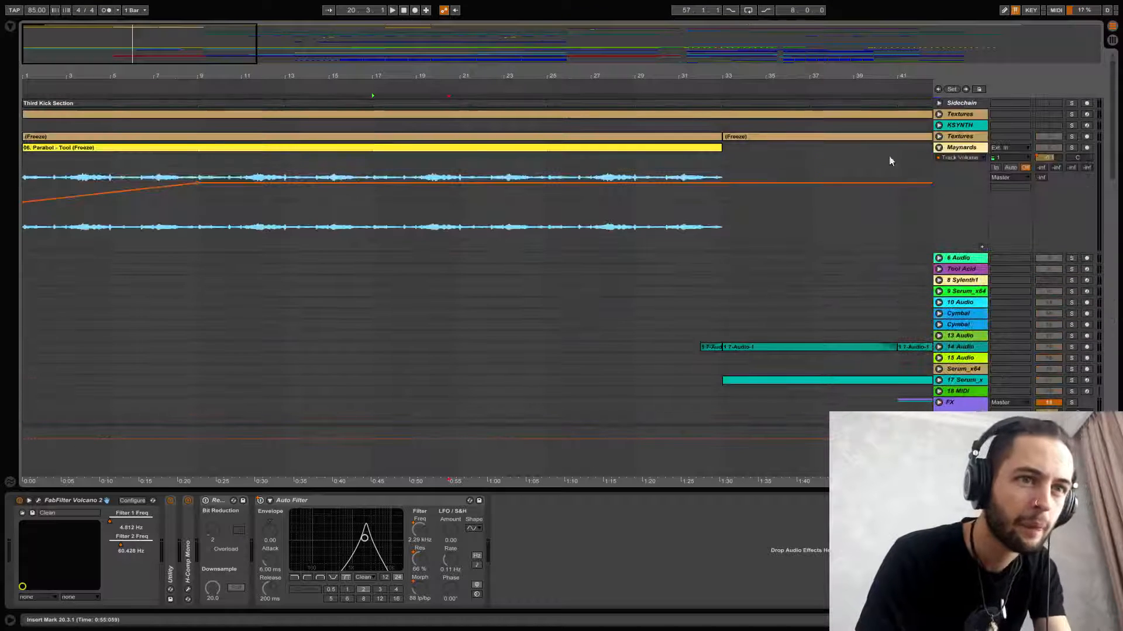
pyautogui.click(939, 125)
pyautogui.click(1087, 125)
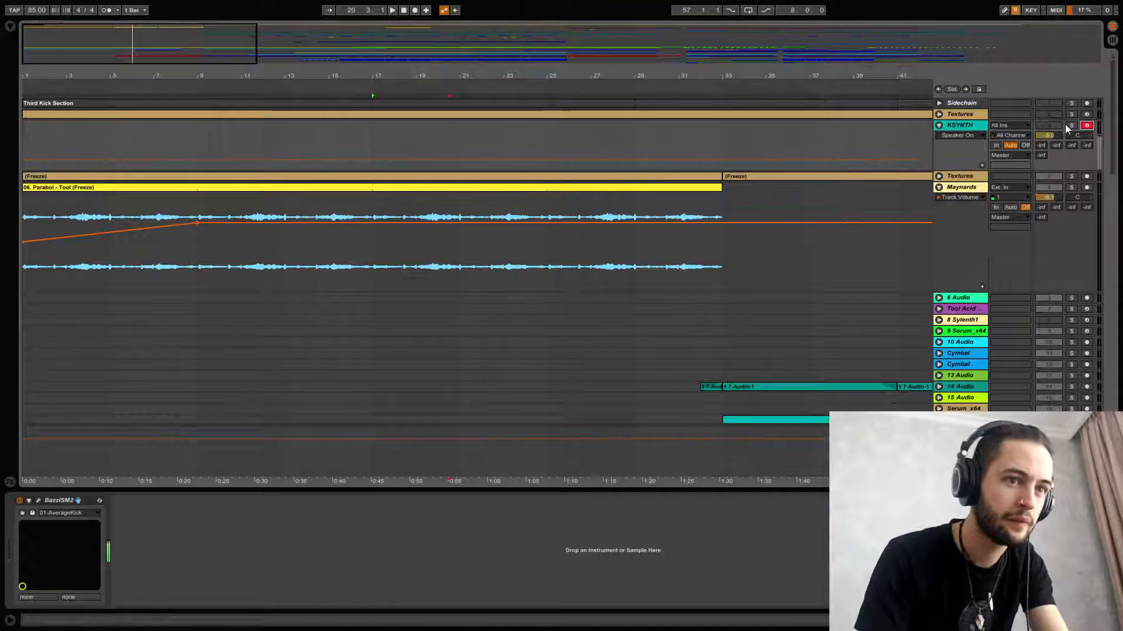
pyautogui.click(1071, 125)
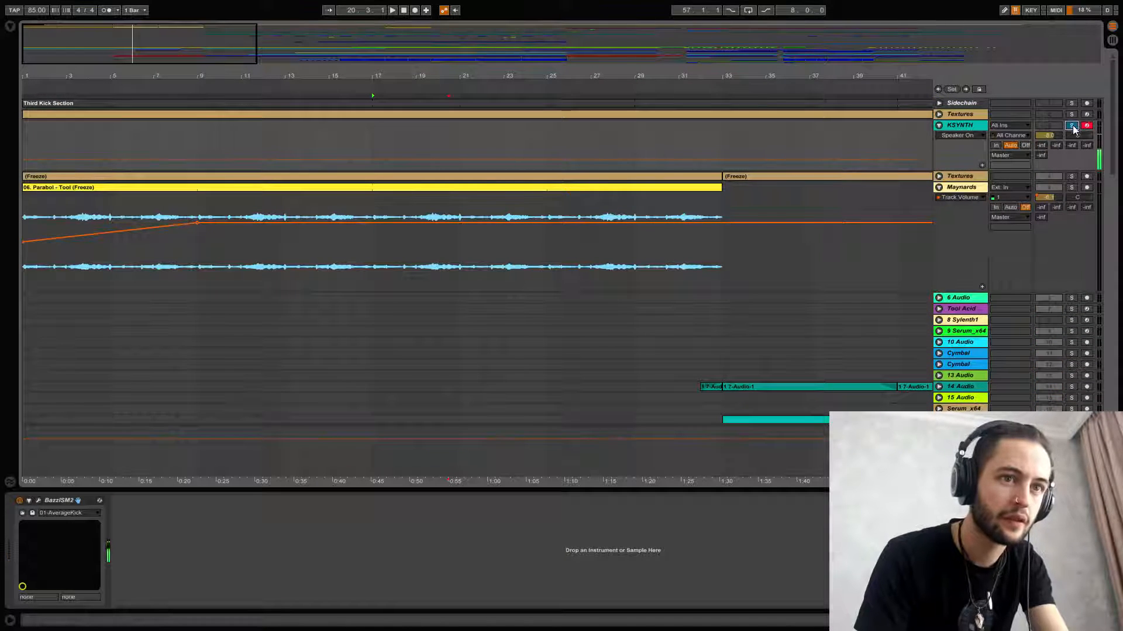
# Step: Inspect the main and envelope pages of KSYNTH's BazzISM2 plug-in, close it and return to the Kick Bass tracks
pyautogui.click(38, 500)
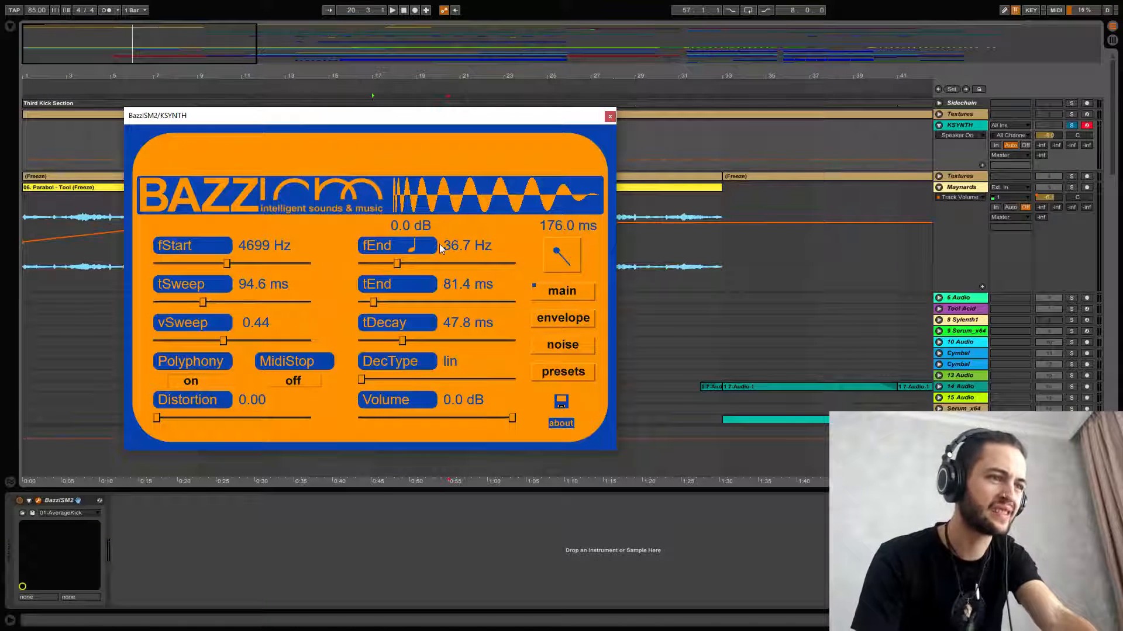
pyautogui.click(573, 320)
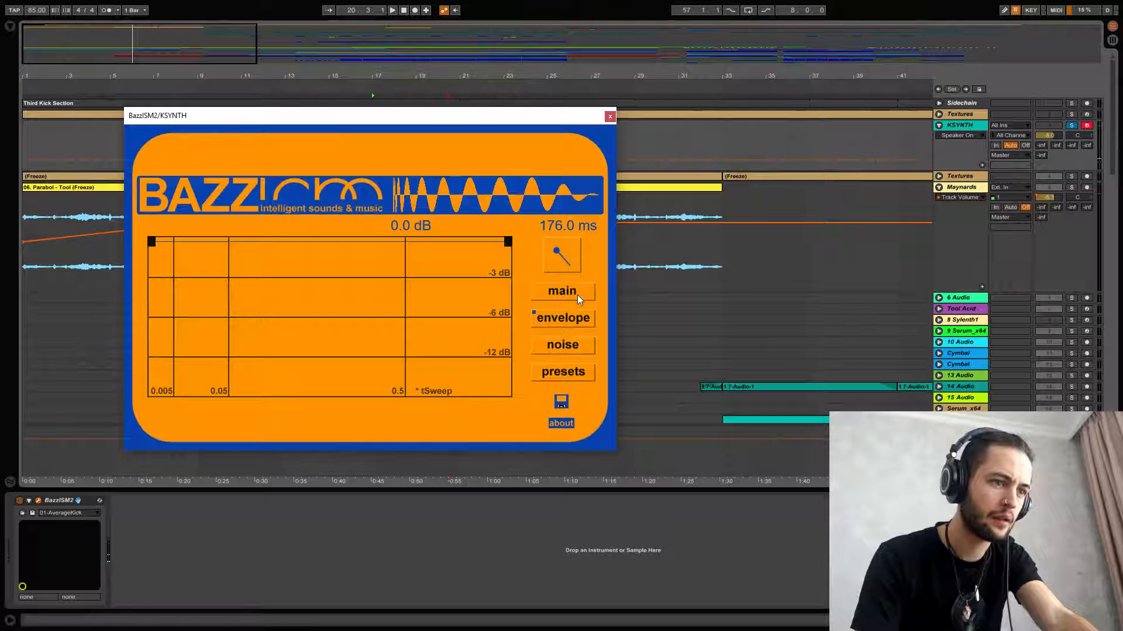
pyautogui.click(577, 295)
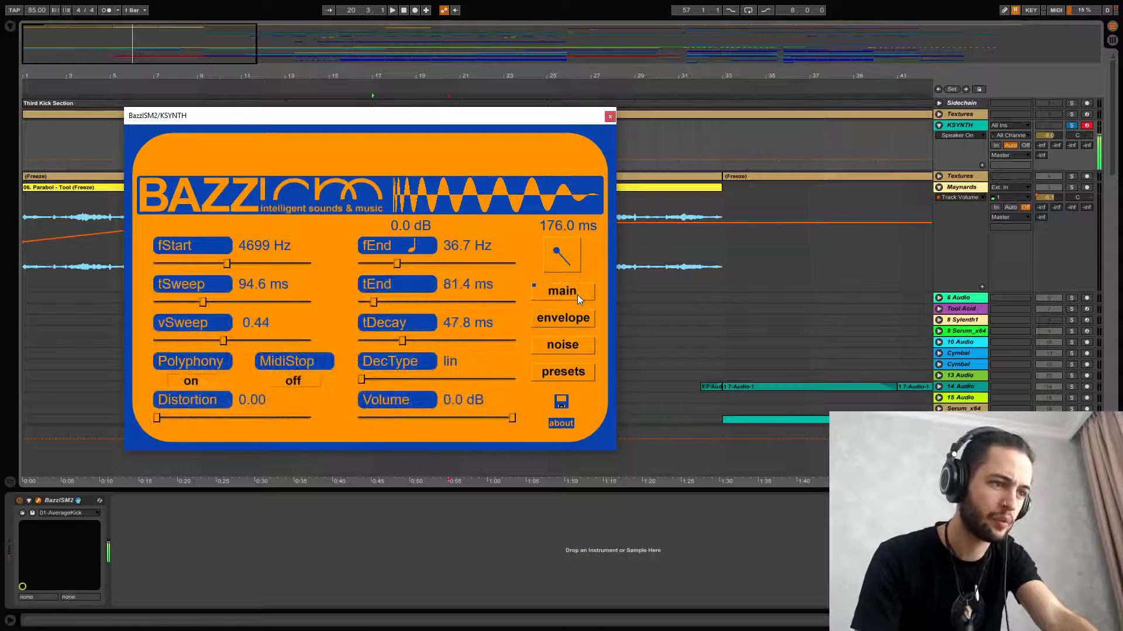
pyautogui.click(609, 117)
pyautogui.scroll(-5, 577, 227)
pyautogui.scroll(-10, 578, 221)
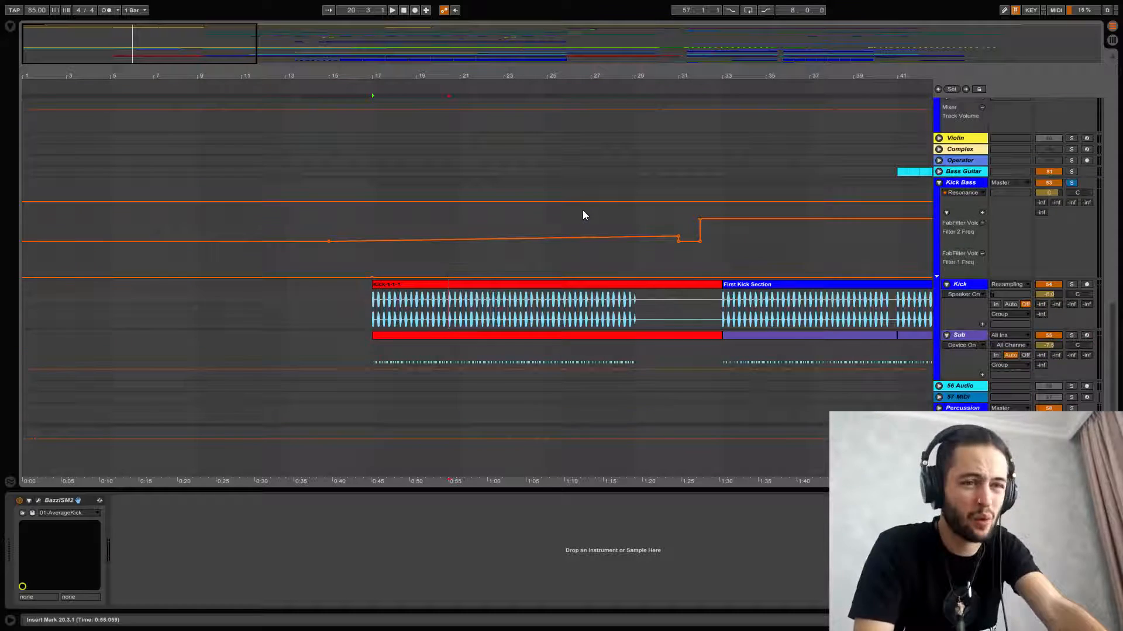
# Step: Select the Kick track's clip at bar 17 and unfold its EQ Eight and H-Comp devices for inspection
pyautogui.click(570, 284)
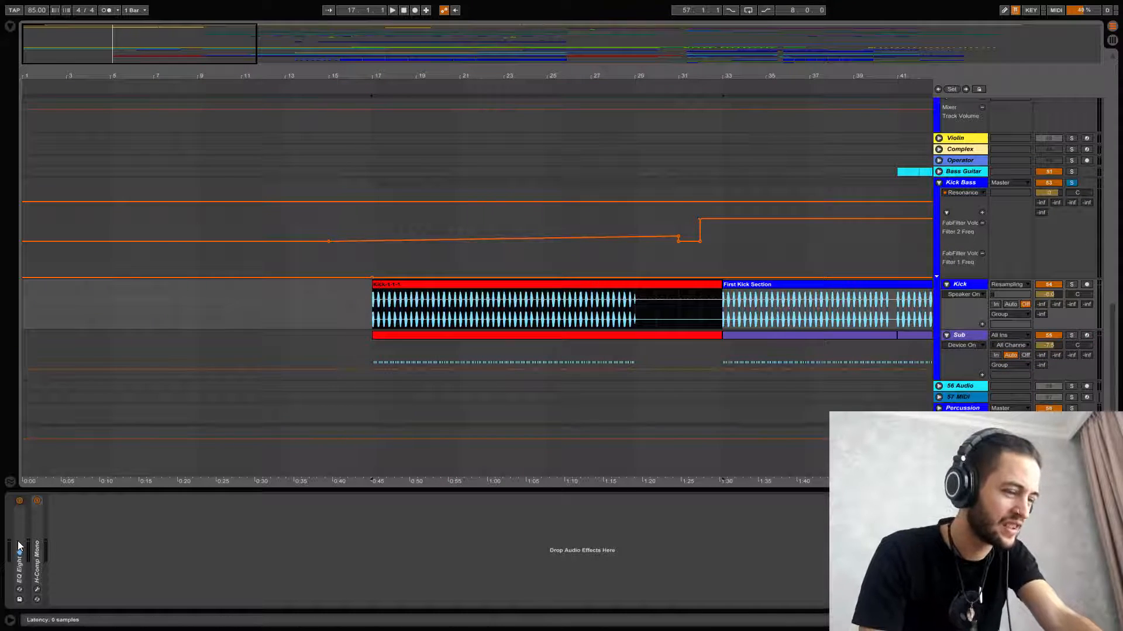
pyautogui.doubleClick(18, 546)
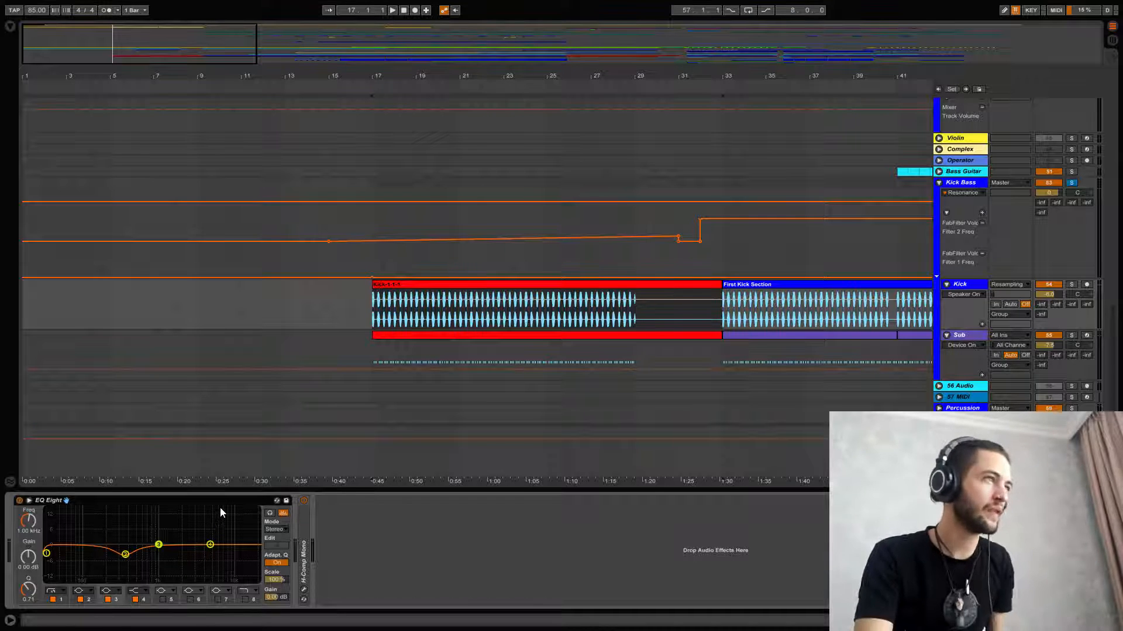
pyautogui.doubleClick(301, 528)
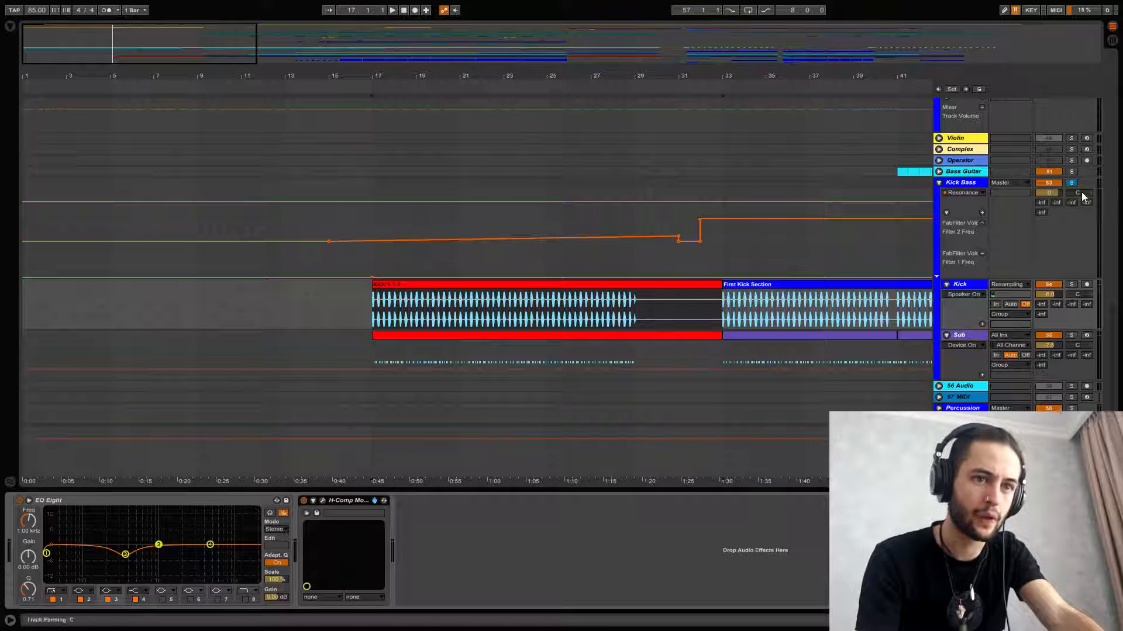
pyautogui.scroll(3, 1077, 195)
pyautogui.moveTo(1111, 243); pyautogui.dragTo(1112, 79)
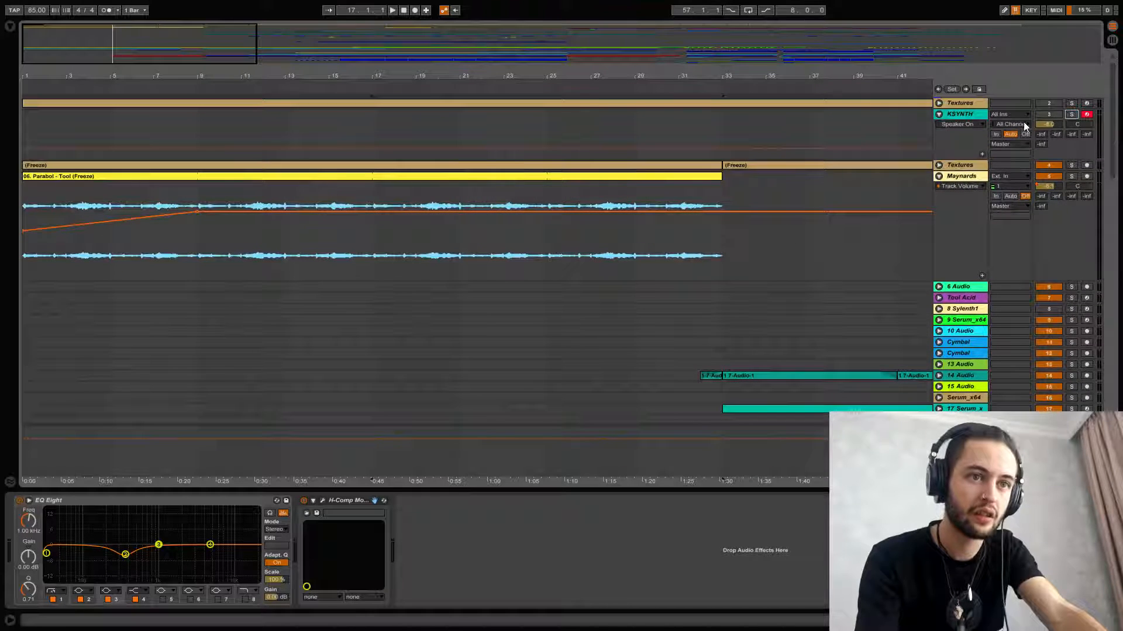
pyautogui.moveTo(1111, 120); pyautogui.dragTo(1115, 350)
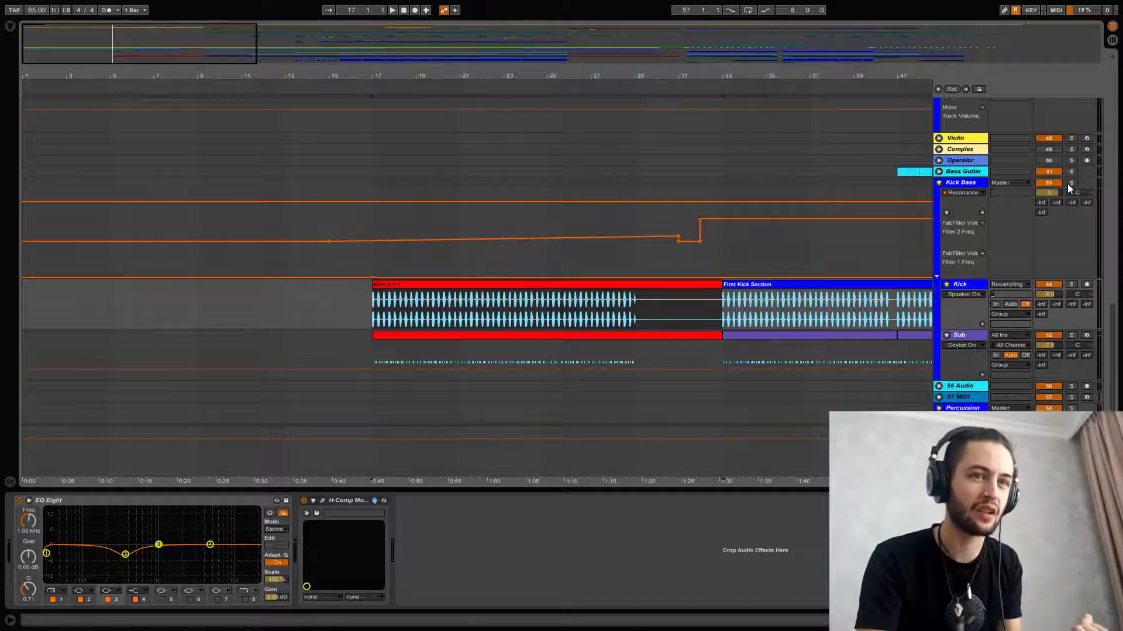
# Step: Play the Kick Bass group from bar 17, and play it again from the First Kick Section clip at bar 33
pyautogui.click(495, 290)
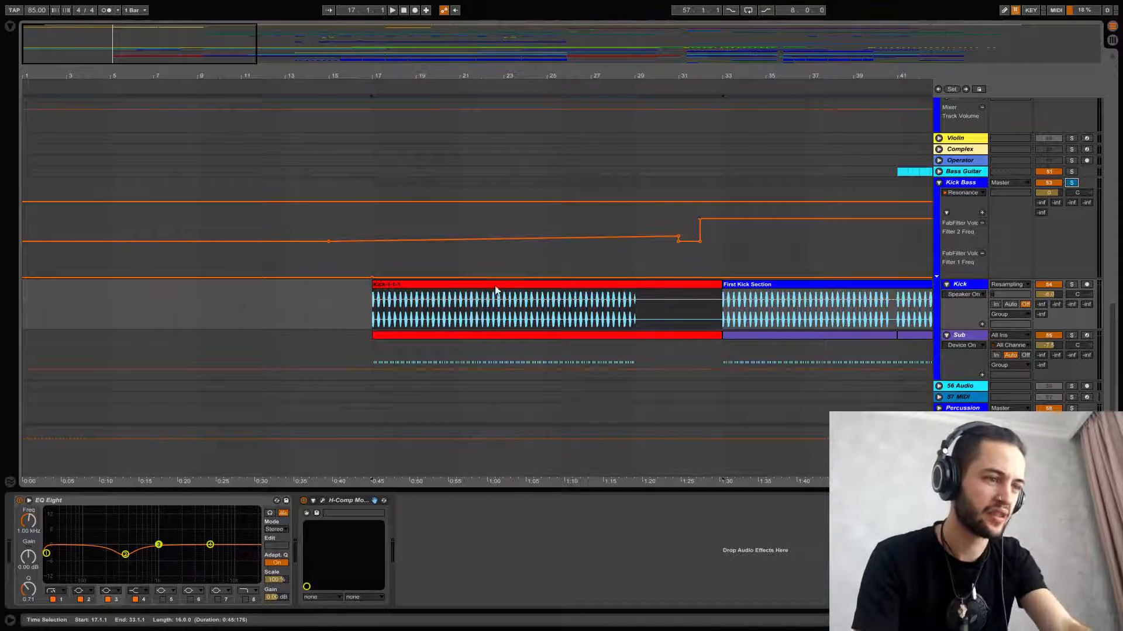
pyautogui.click(372, 323)
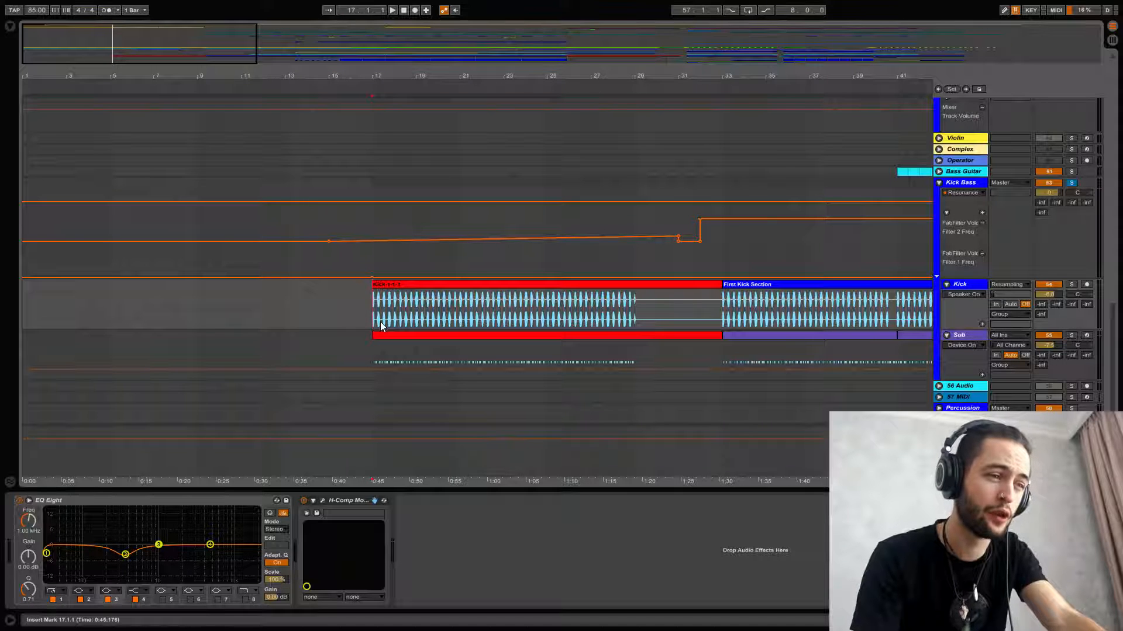
pyautogui.press('space')
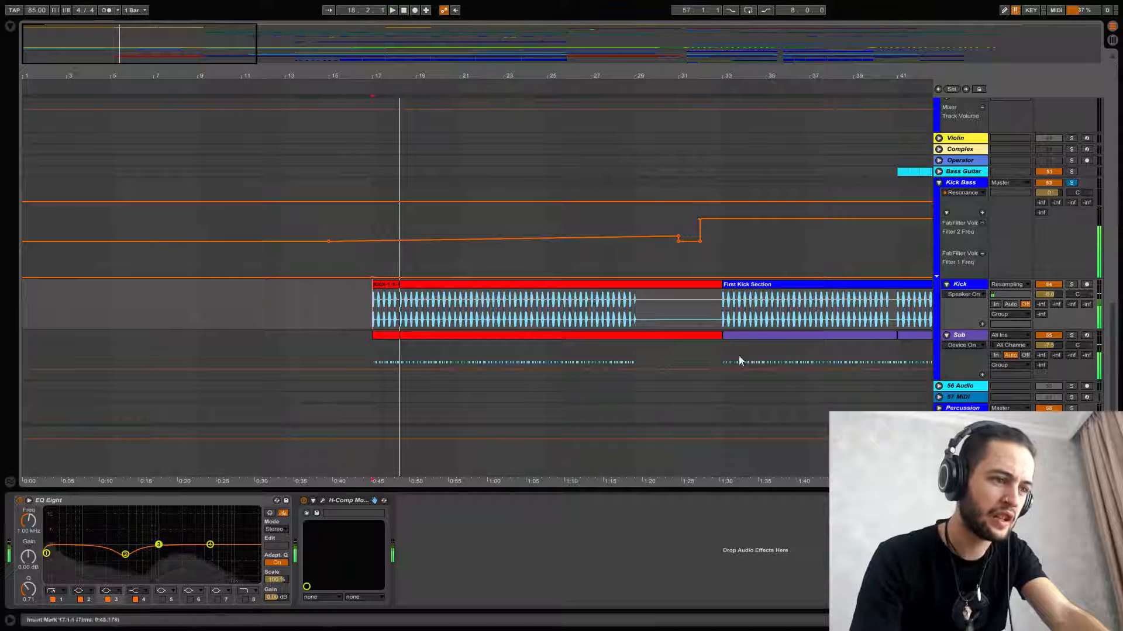
pyautogui.press('space')
pyautogui.click(735, 285)
pyautogui.press('space')
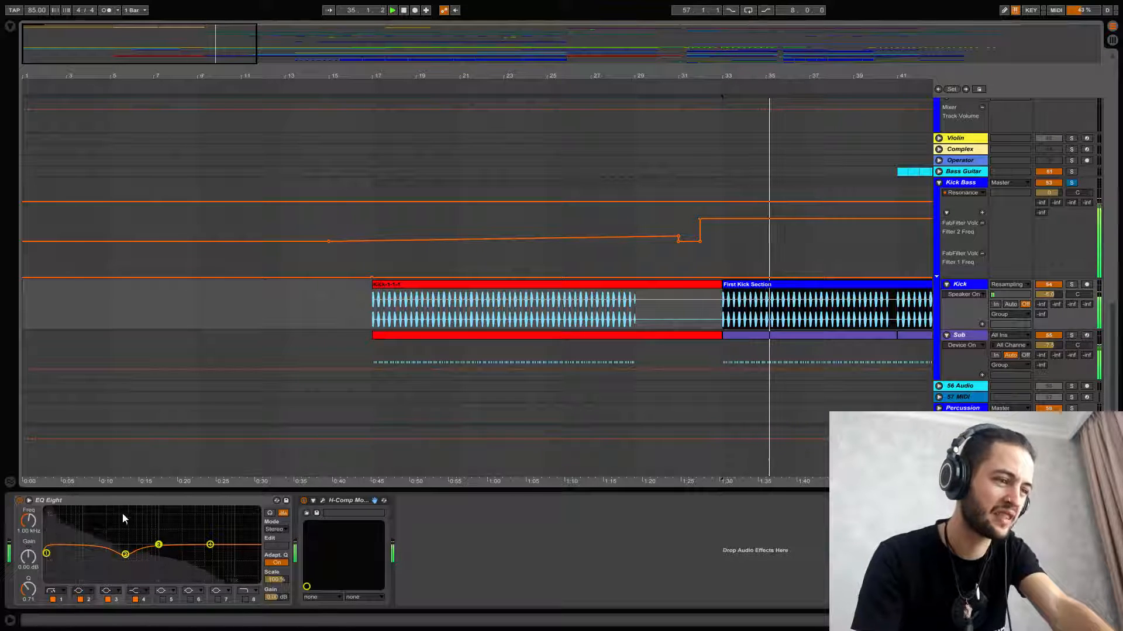
pyautogui.press('space')
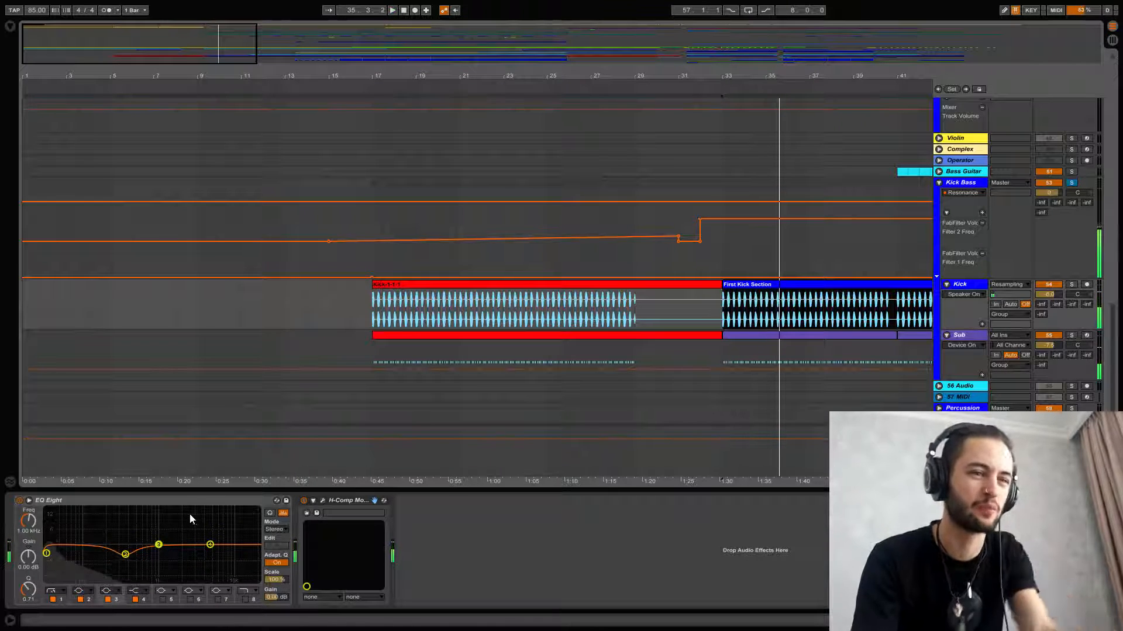
# Step: Open the Kick track's H-Comp plug-in during playback, examine its threshold, output, ratio and attack, and close it
pyautogui.click(323, 501)
pyautogui.press('space')
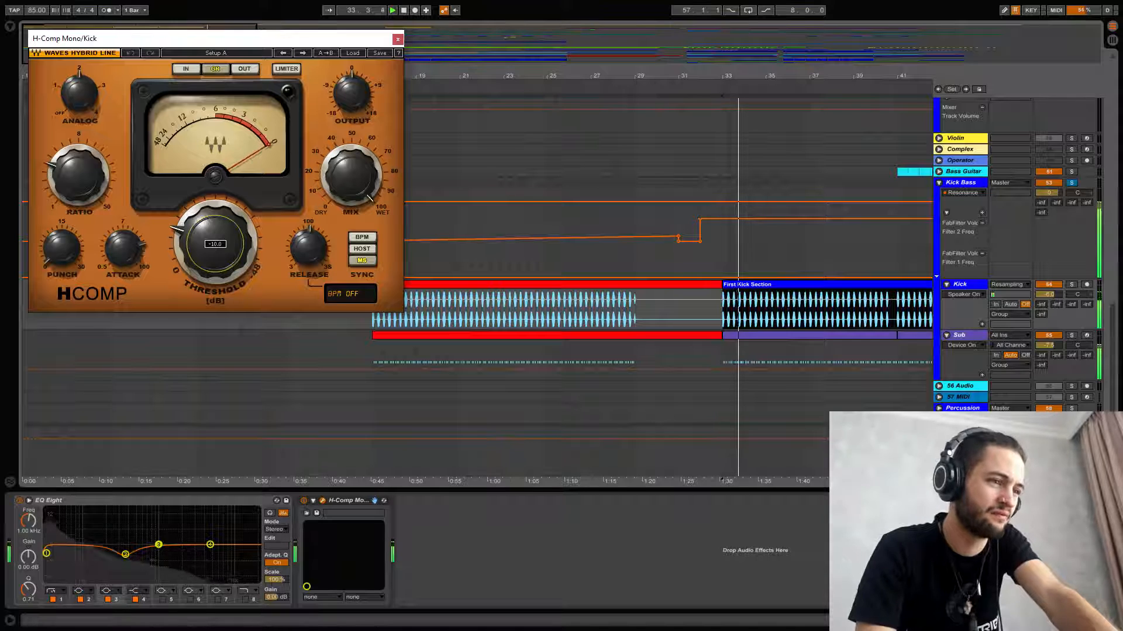
pyautogui.moveTo(239, 221)
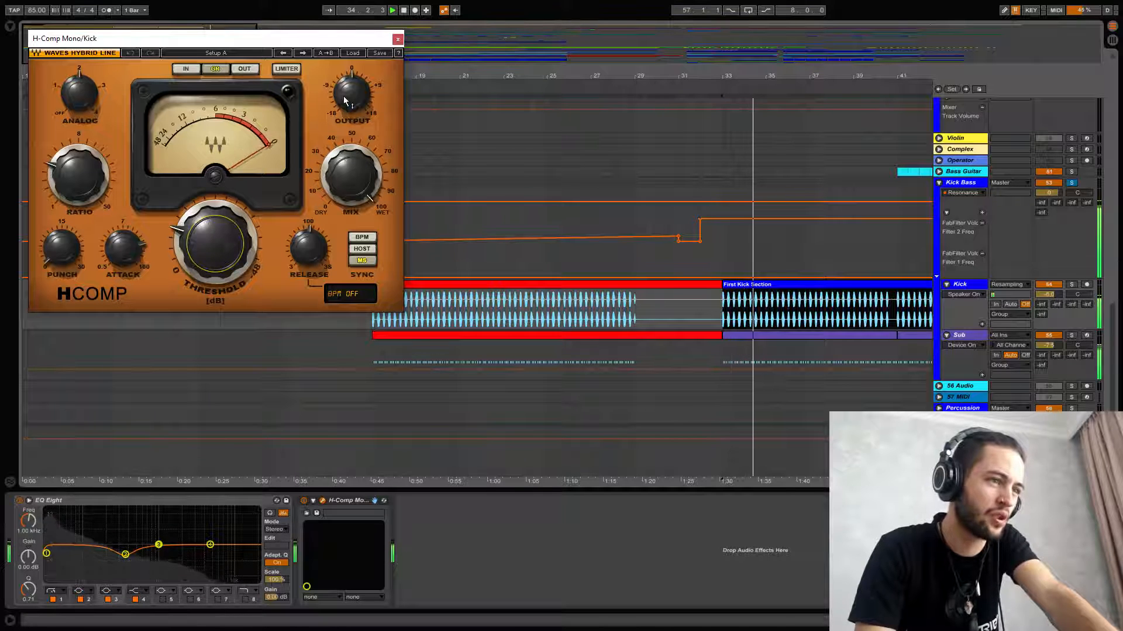
pyautogui.moveTo(351, 95)
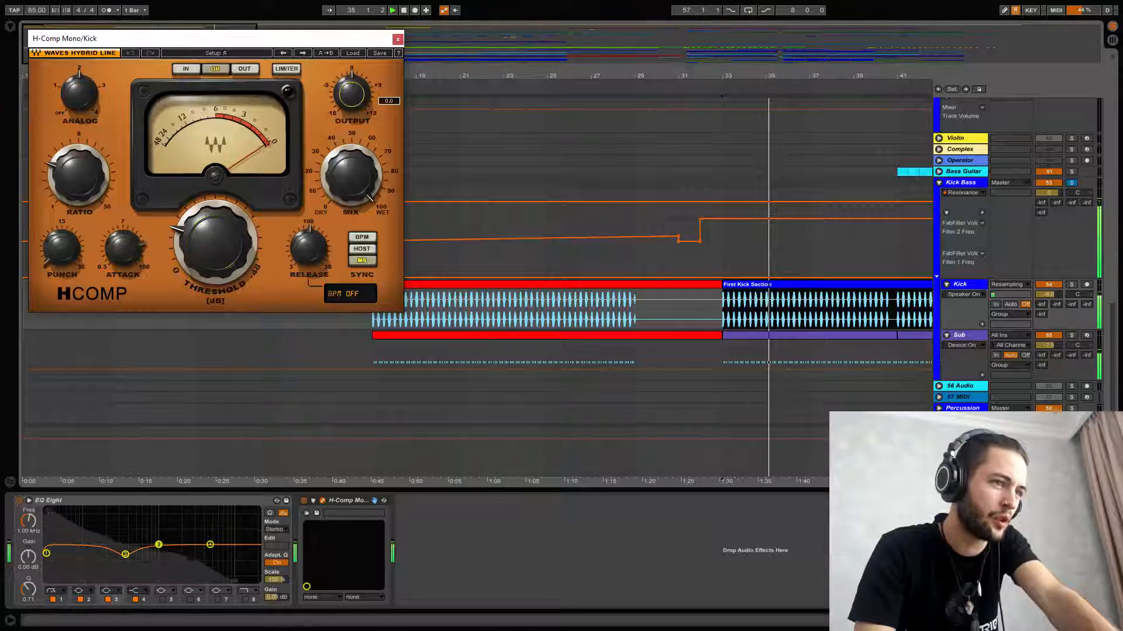
pyautogui.moveTo(79, 174); pyautogui.dragTo(79, 177)
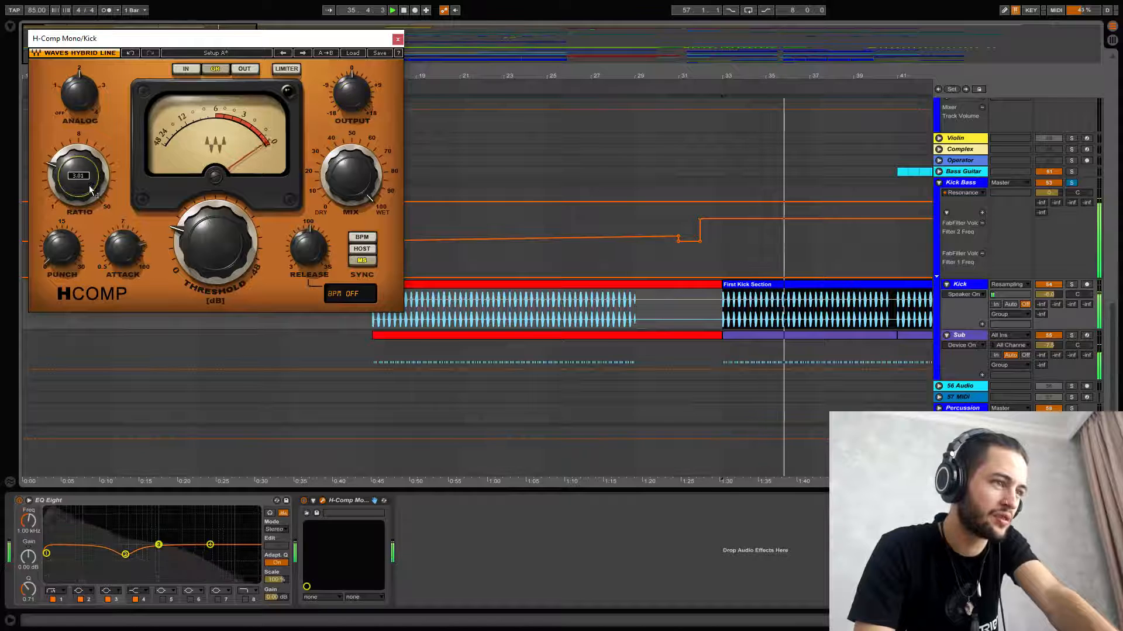
pyautogui.moveTo(123, 249)
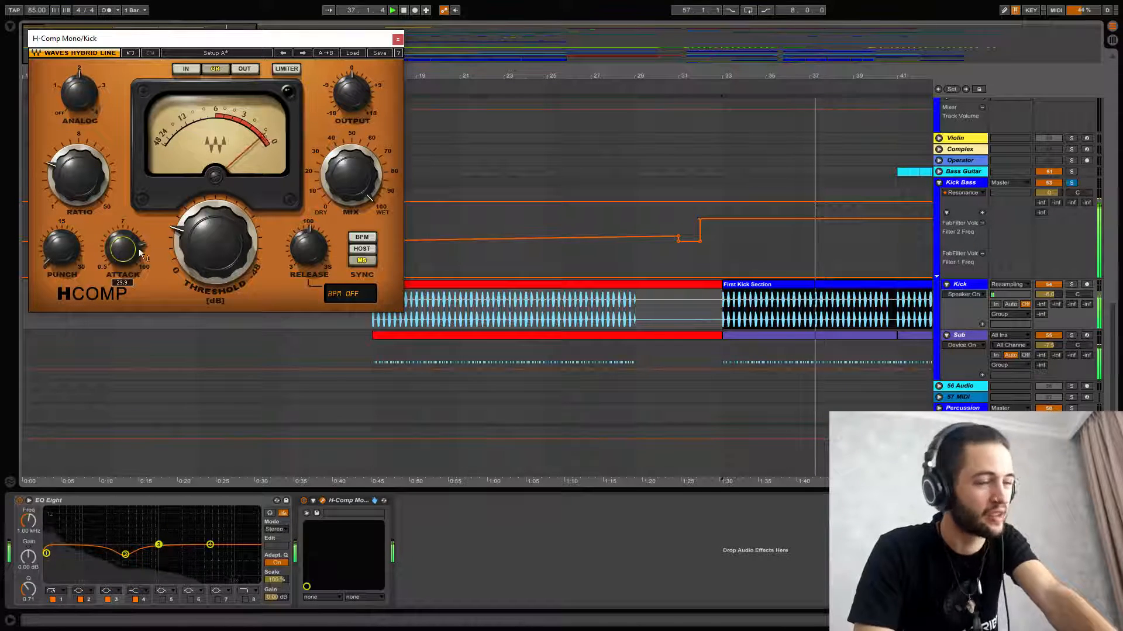
pyautogui.hotkey('ctrl', 'alt', 'p')
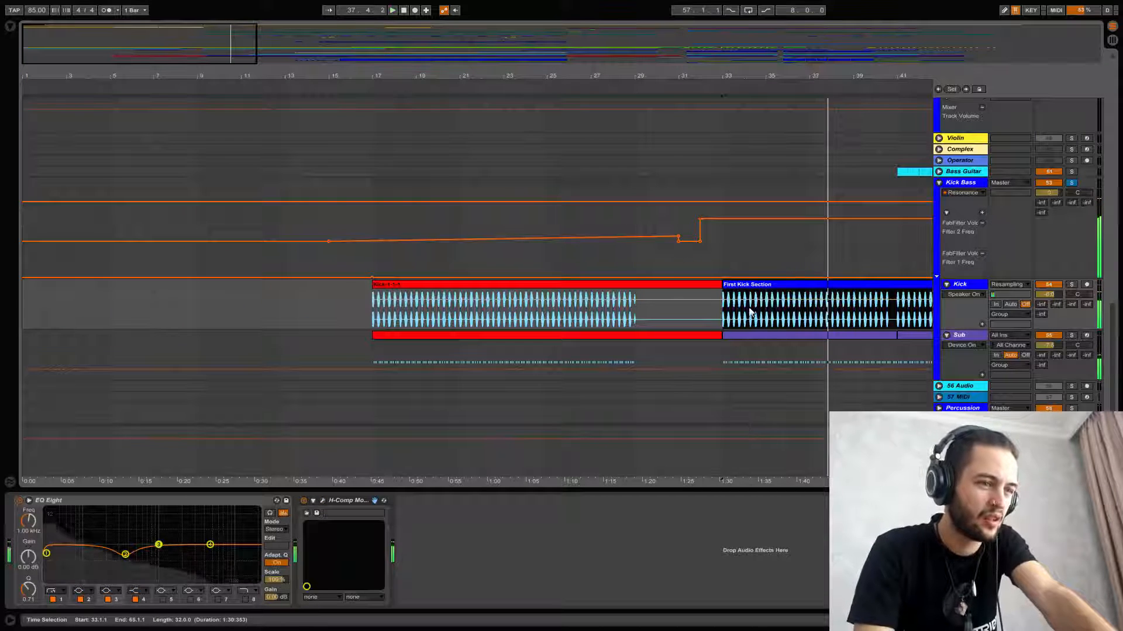
# Step: Solo the Sub track and play its clip from bar 33
pyautogui.click(723, 306)
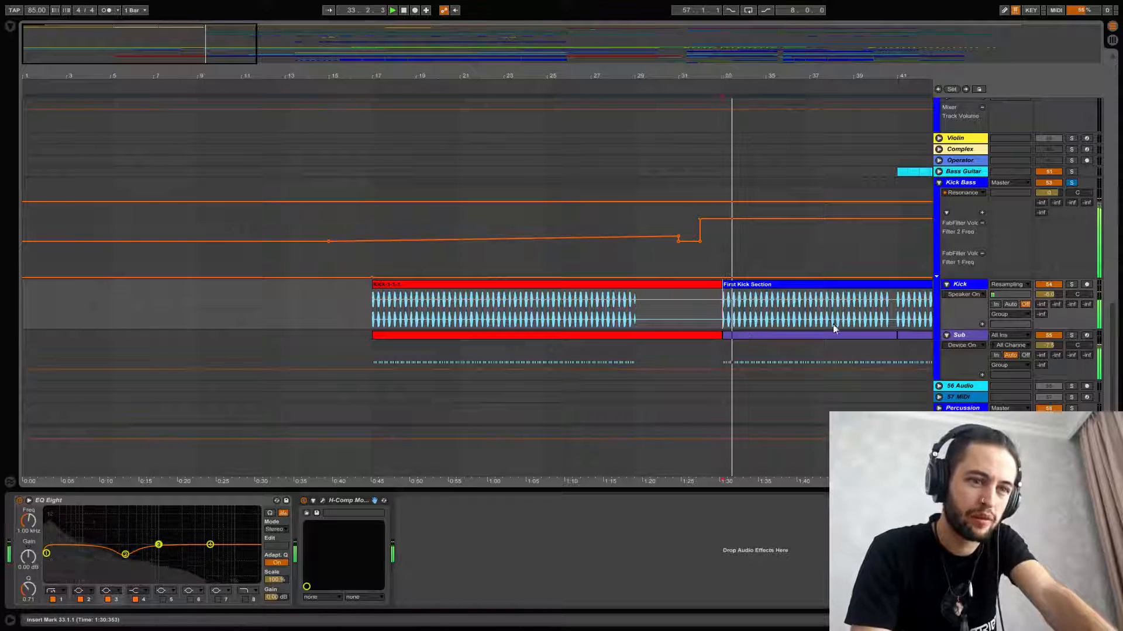
pyautogui.click(812, 334)
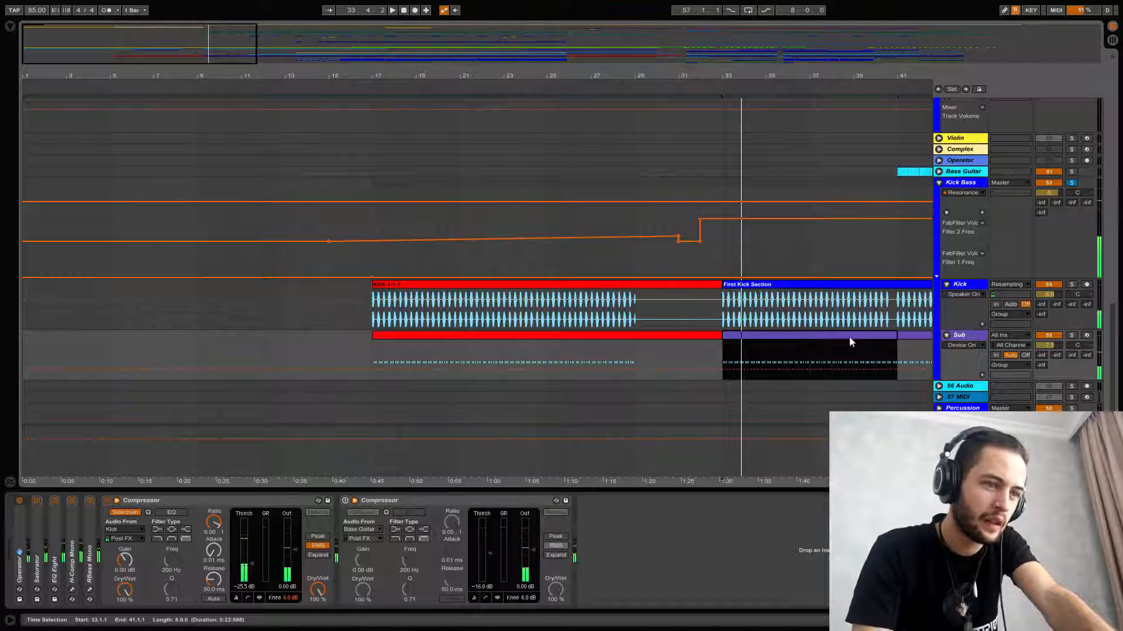
pyautogui.click(1071, 335)
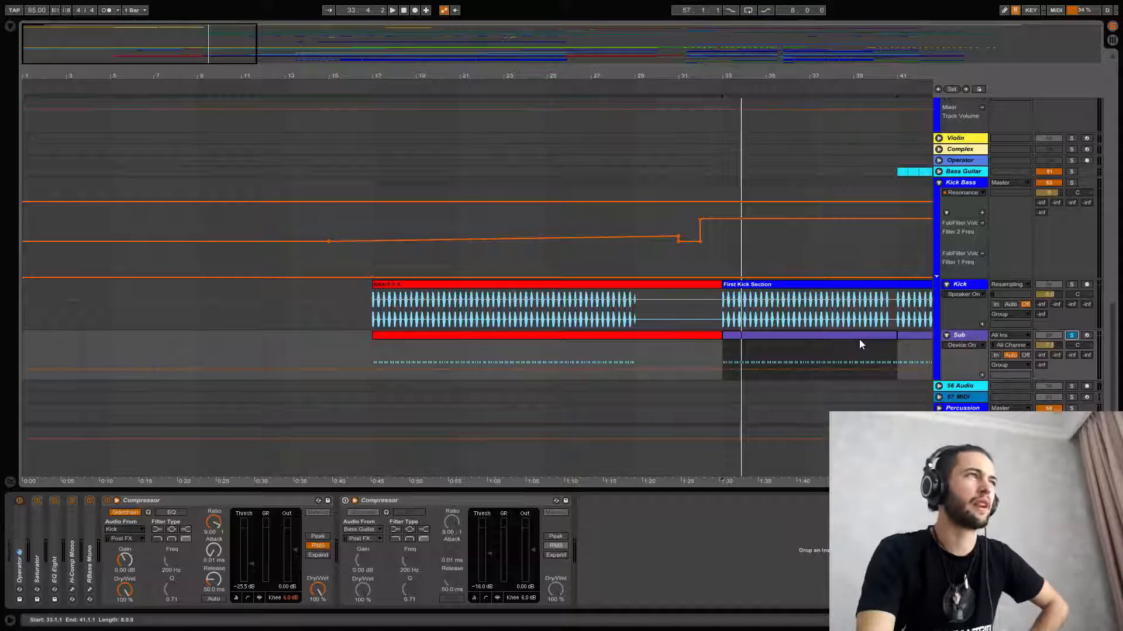
pyautogui.click(764, 342)
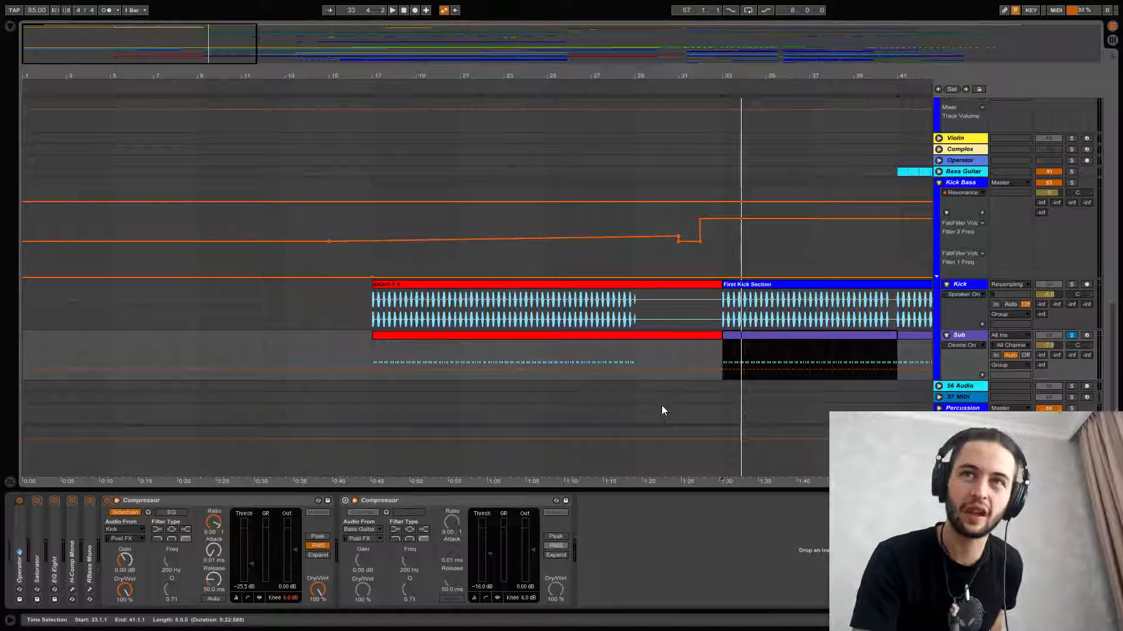
pyautogui.press('space')
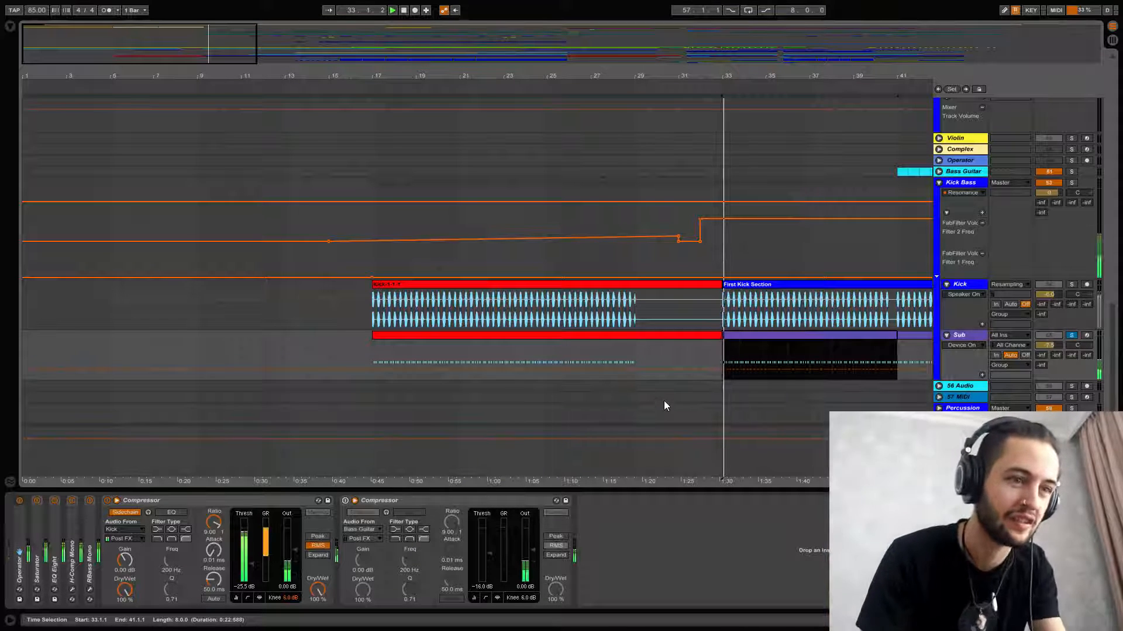
pyautogui.press('space')
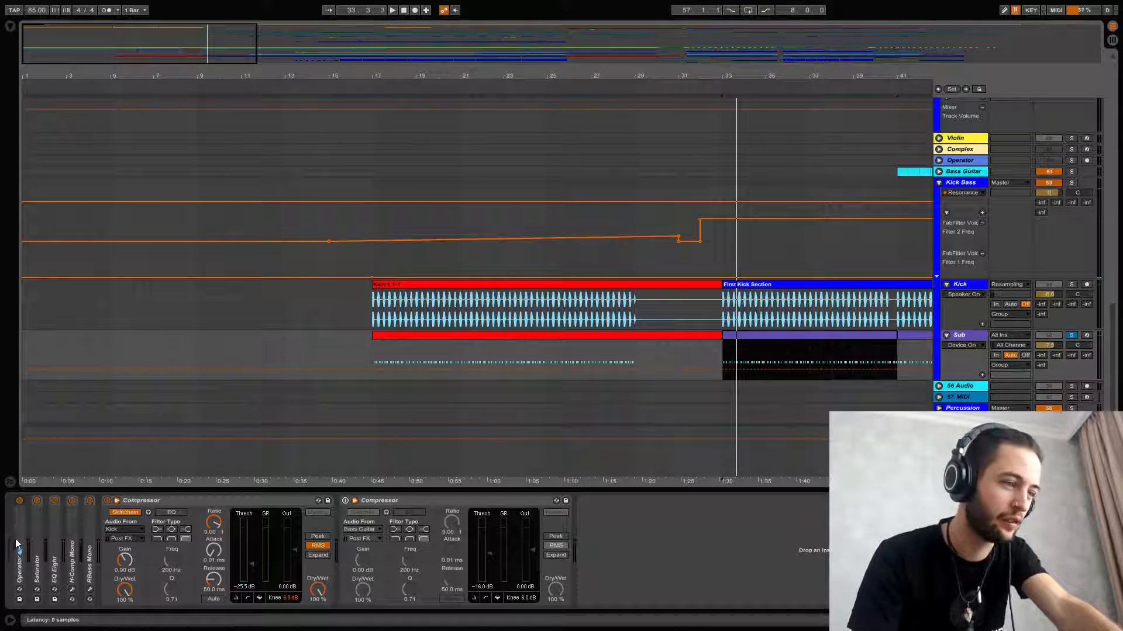
# Step: Unfold the Sub track's Operator, examine its oscillator, filter and pitch envelope settings during a short playback, and fold it again
pyautogui.doubleClick(17, 544)
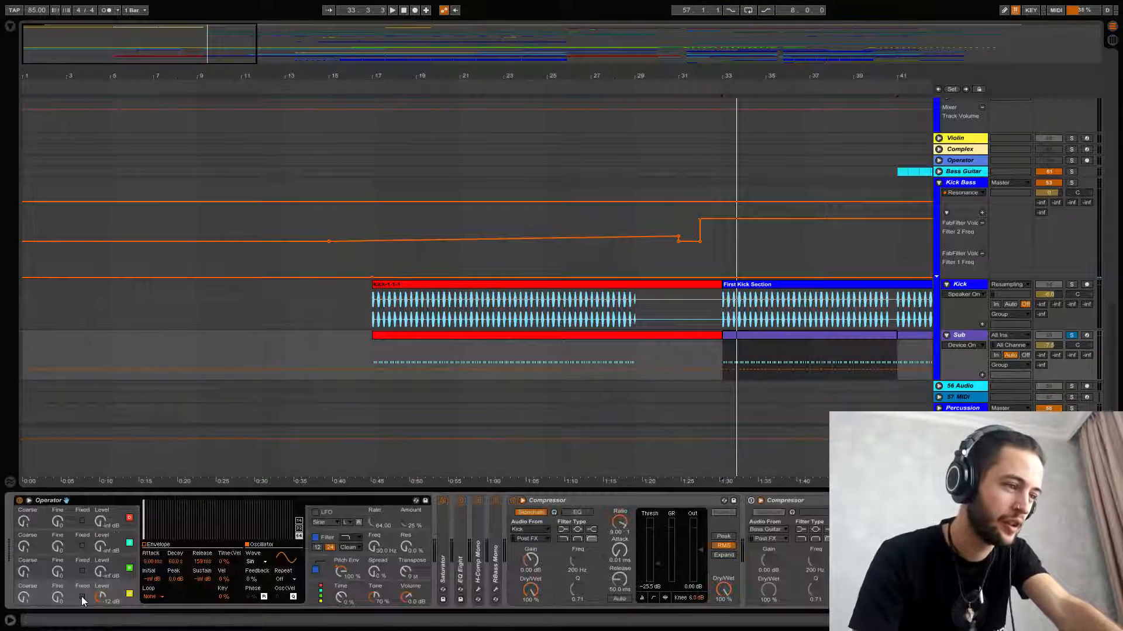
pyautogui.click(360, 563)
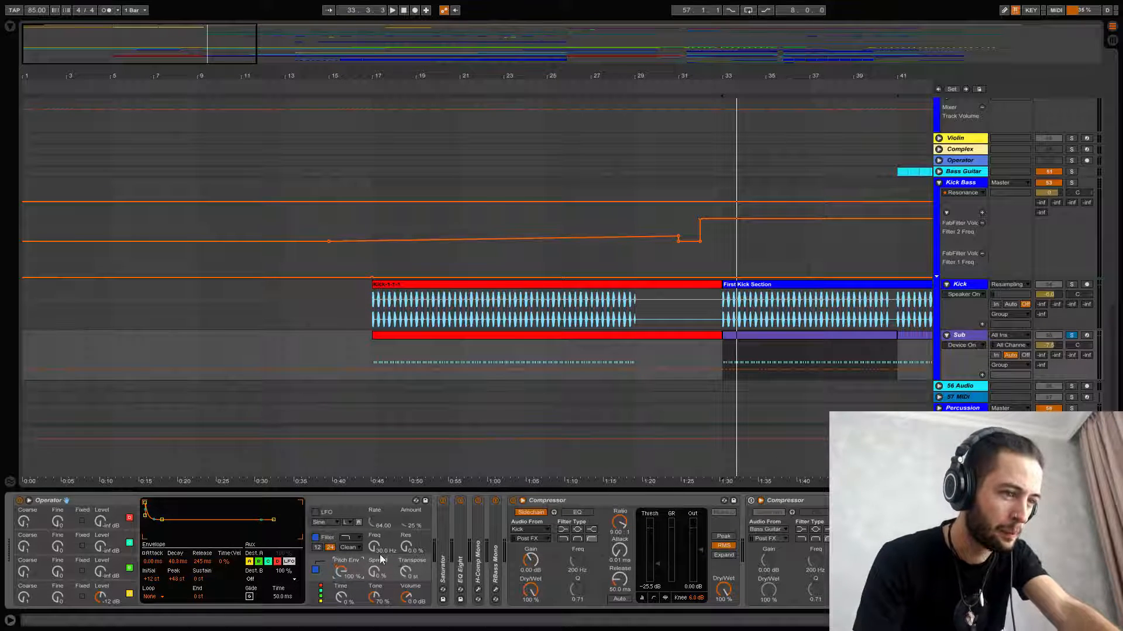
pyautogui.click(391, 542)
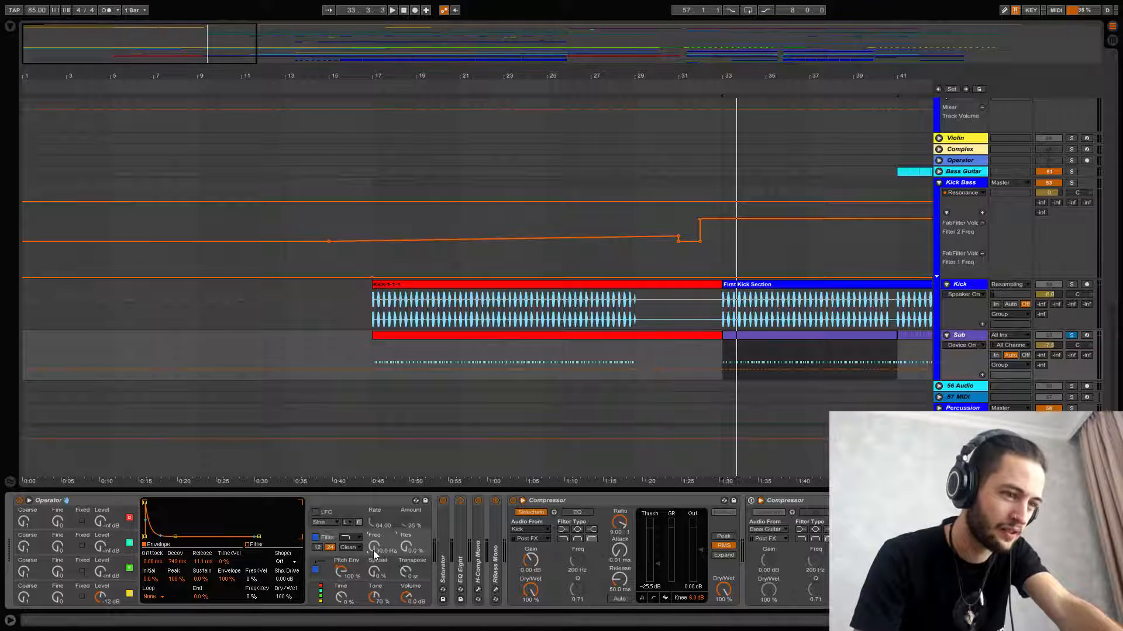
pyautogui.click(112, 592)
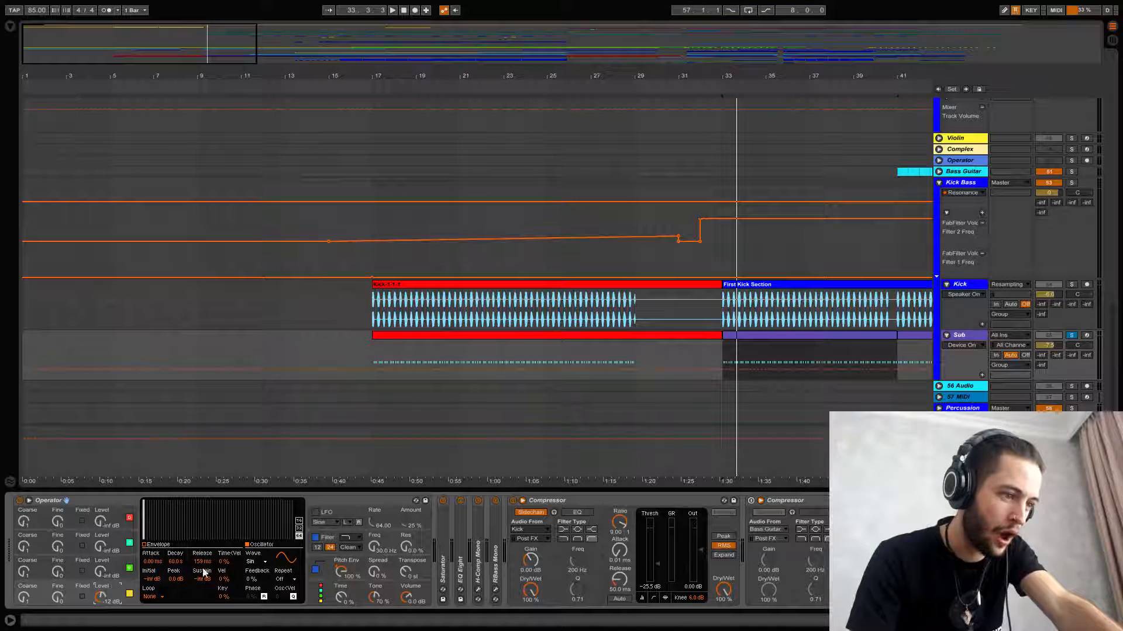
pyautogui.click(347, 566)
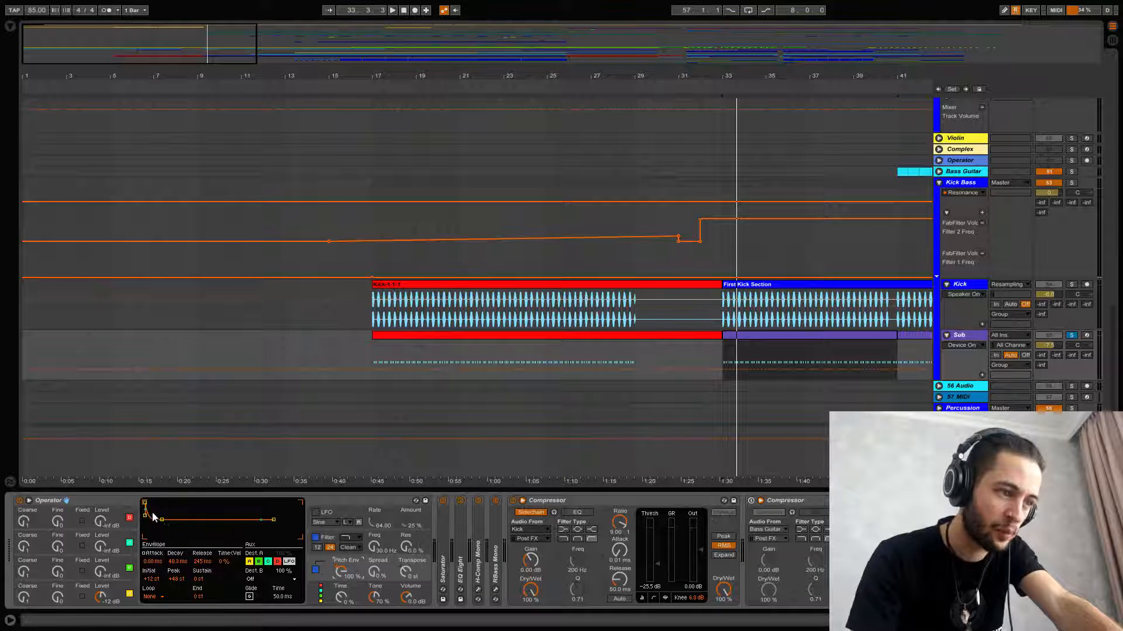
pyautogui.press('space')
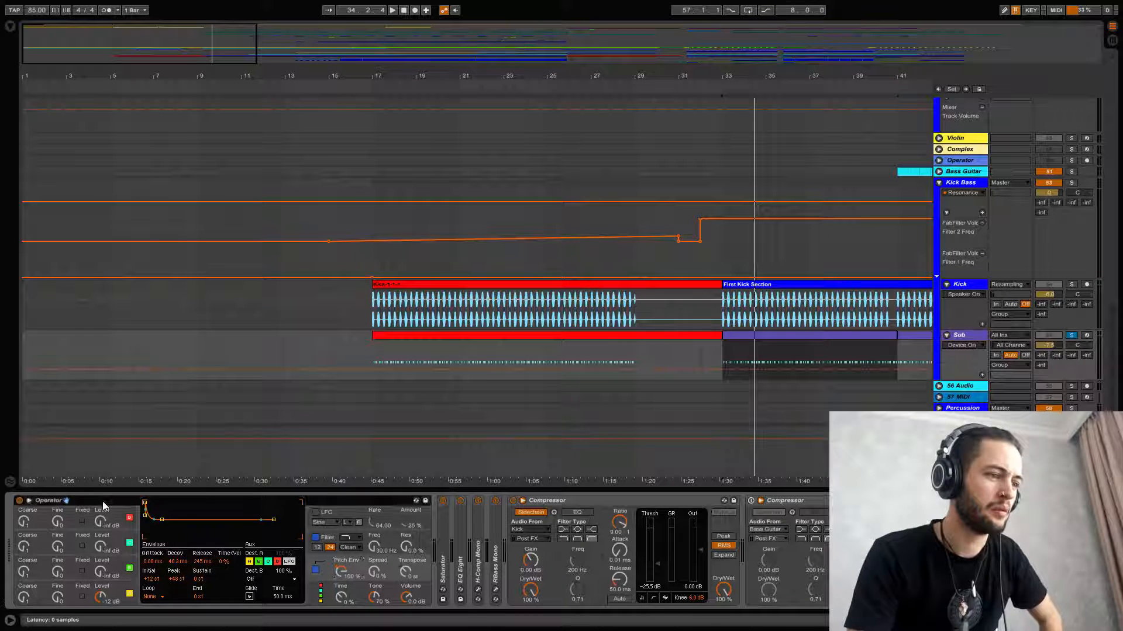
pyautogui.doubleClick(103, 501)
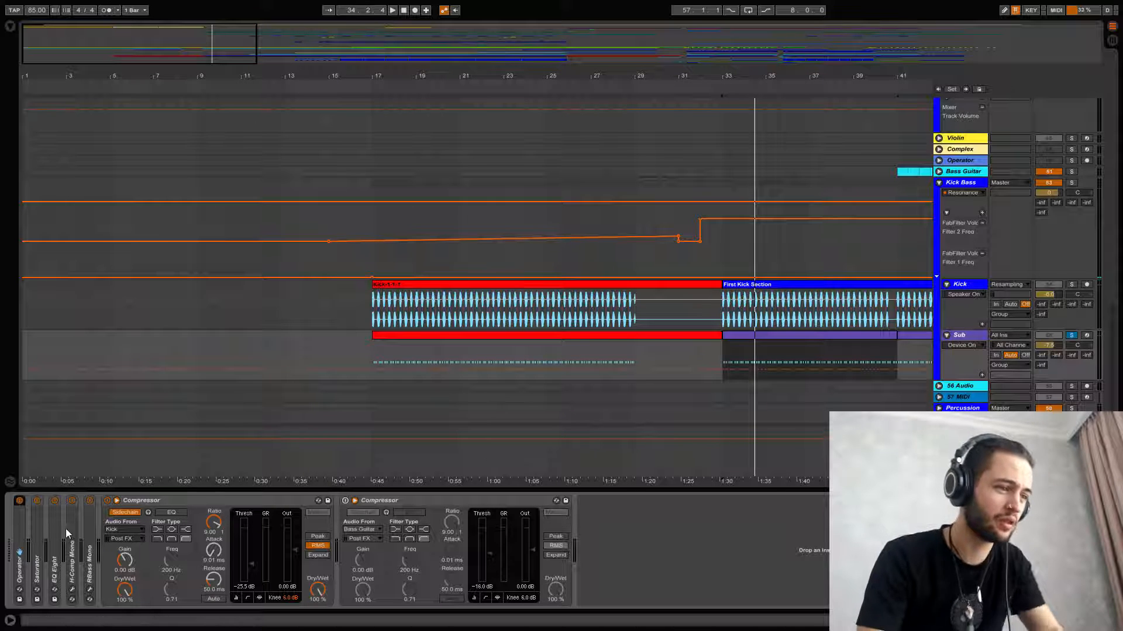
# Step: Inspect the Sub track's Saturator settings, fold it, and unfold EQ Eight to examine its bands
pyautogui.doubleClick(38, 525)
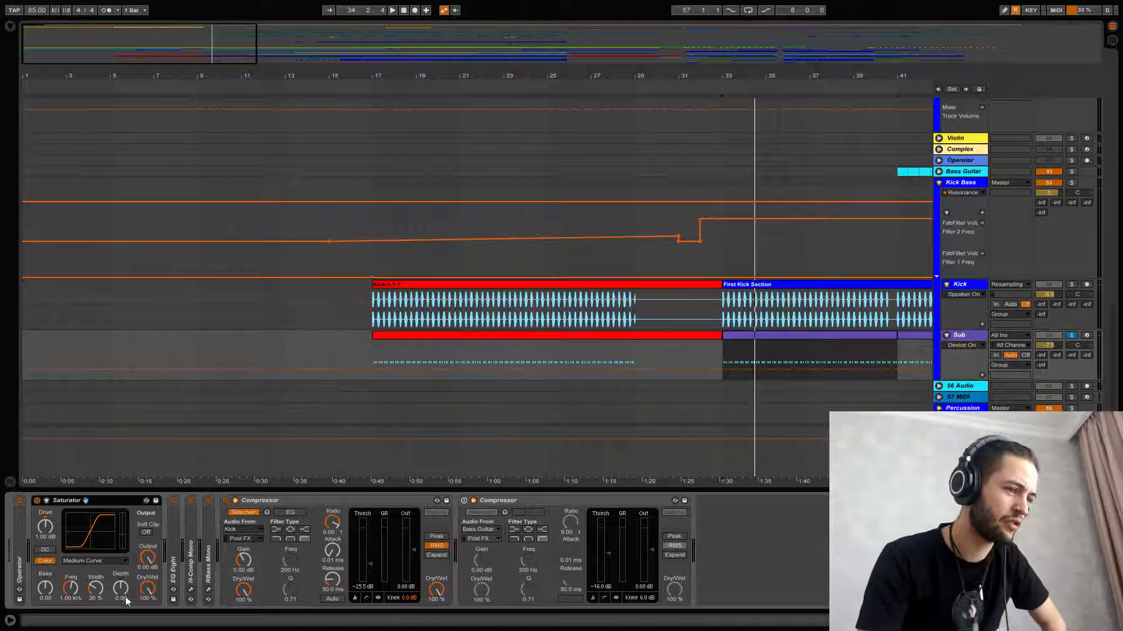
pyautogui.doubleClick(68, 502)
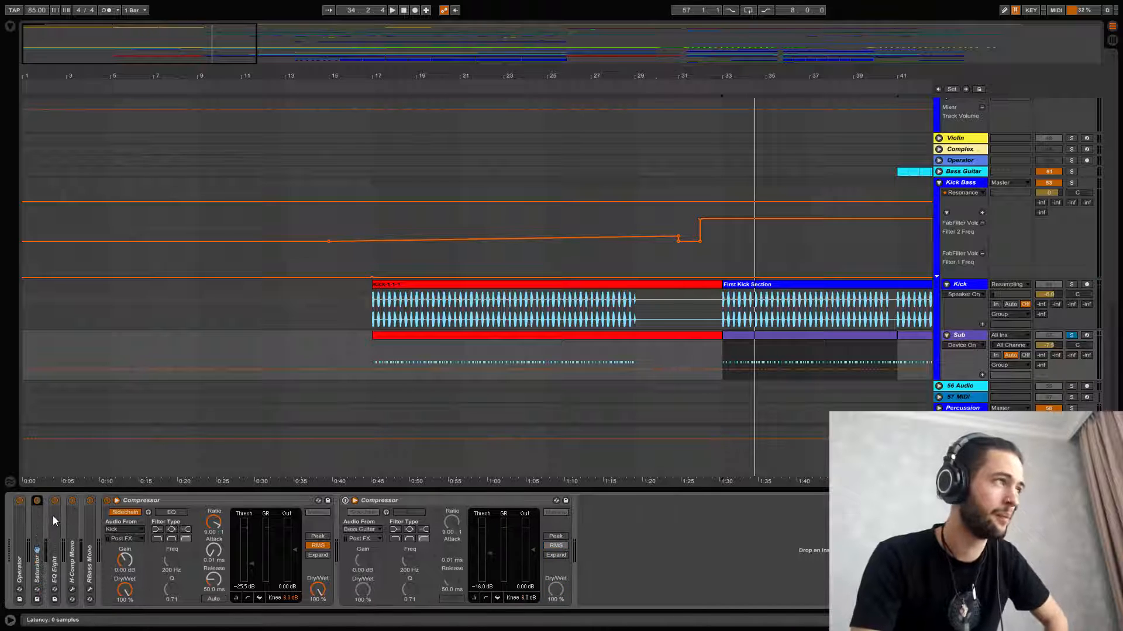
pyautogui.doubleClick(54, 518)
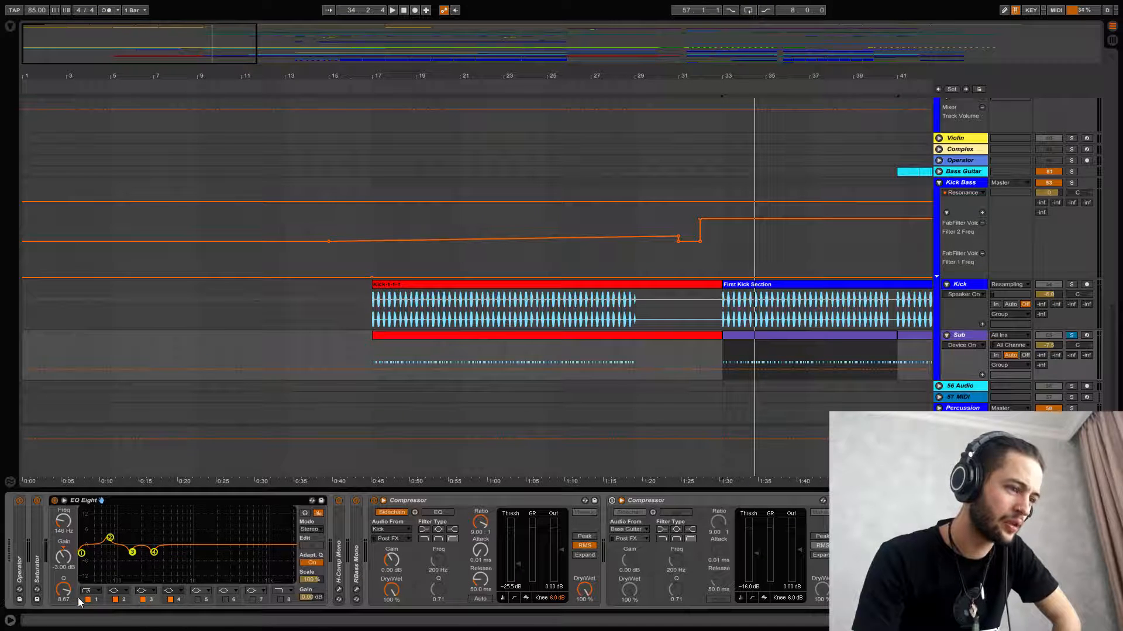
pyautogui.click(86, 592)
pyautogui.click(89, 503)
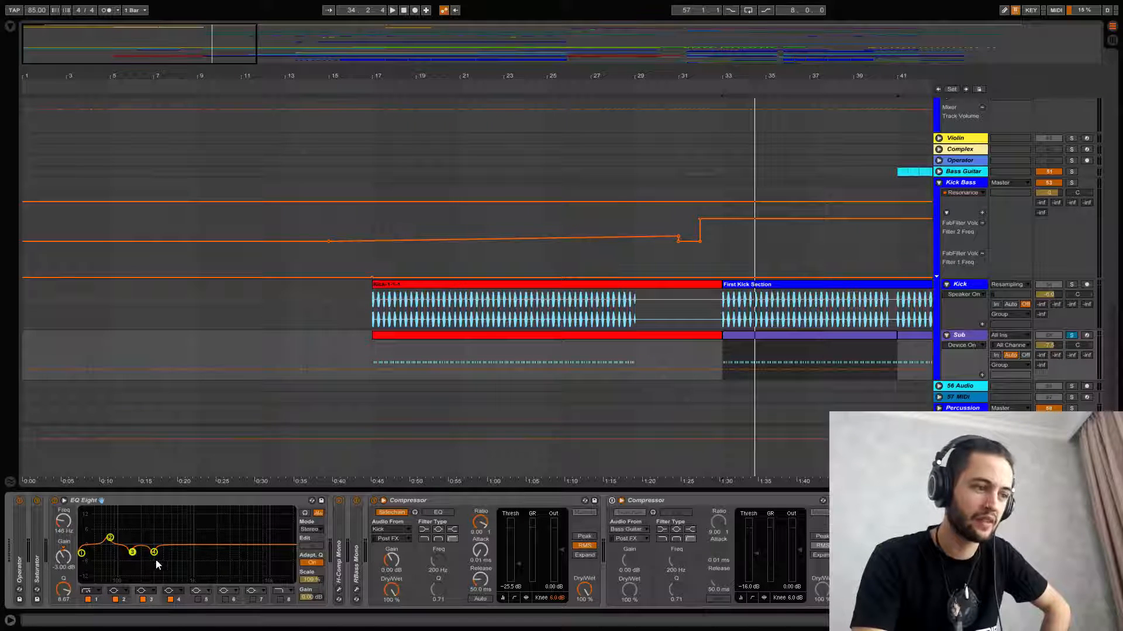
# Step: Compare the Sub's sound with EQ Eight bypassed and re-enabled during playback from bar 33
pyautogui.click(55, 502)
pyautogui.press('space')
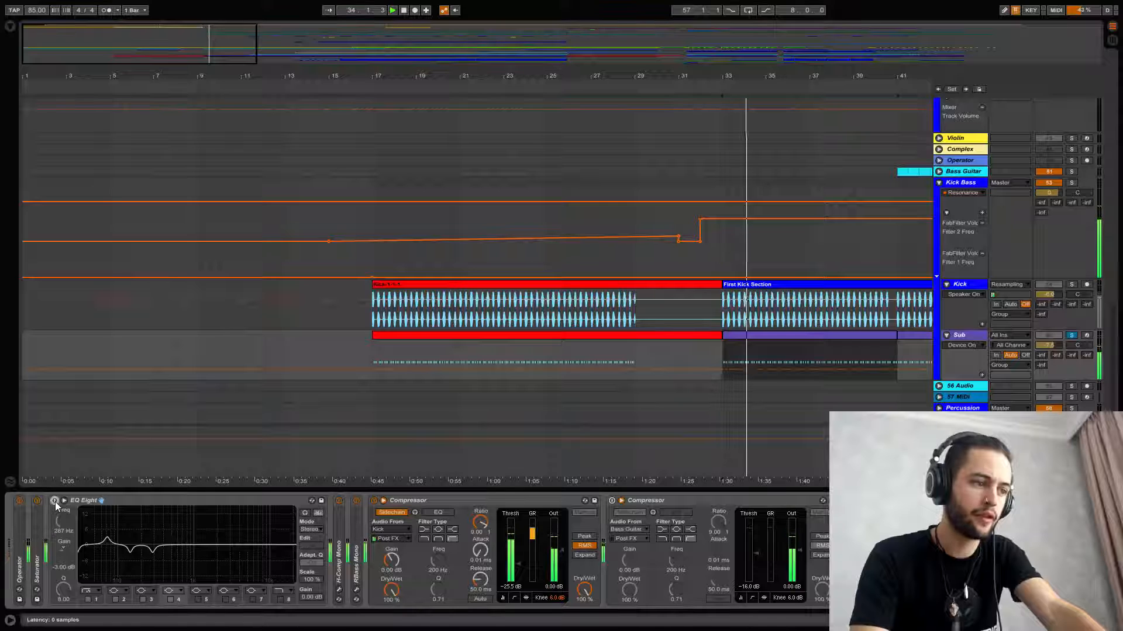
pyautogui.click(55, 501)
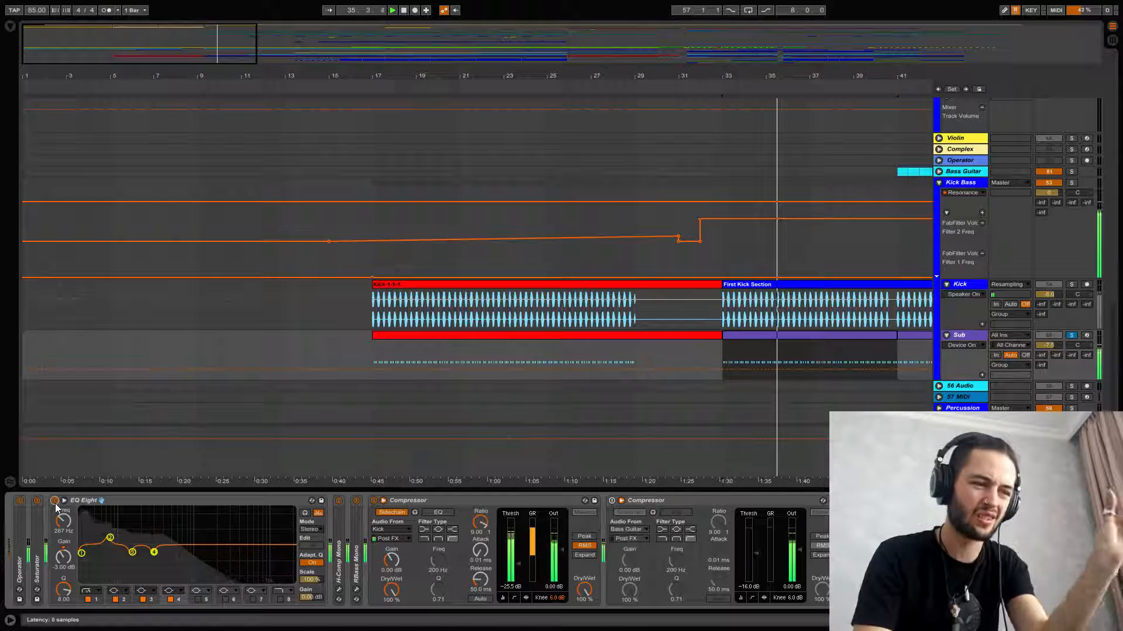
# Step: Bypass and re-enable the Sub's EQ Eight once more during playback, then stop and fold the device
pyautogui.click(55, 501)
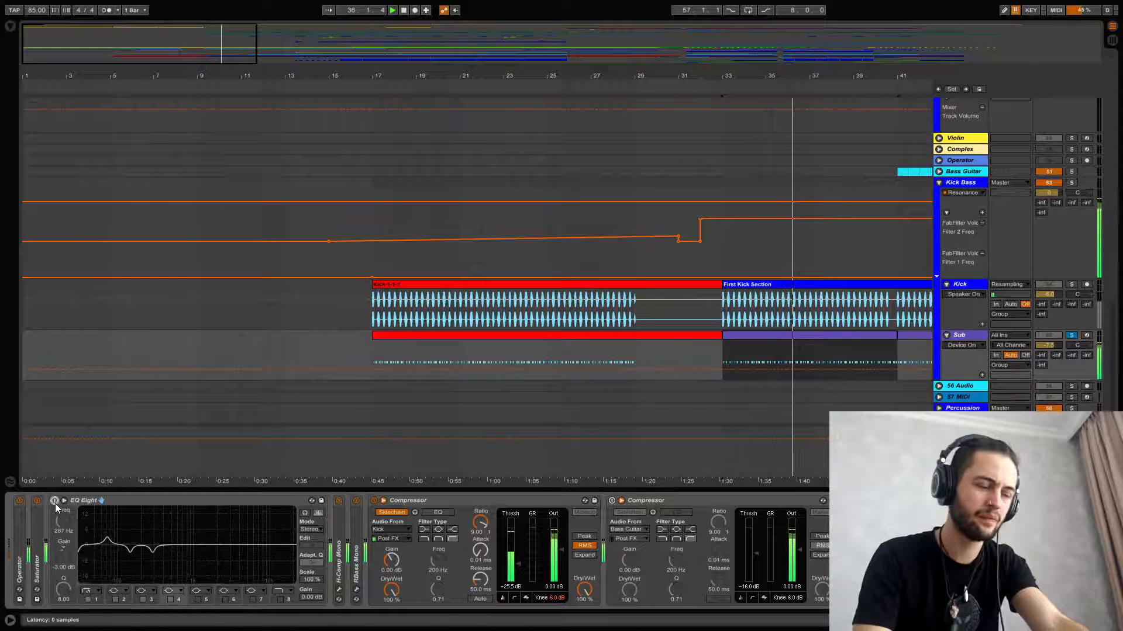
pyautogui.click(55, 502)
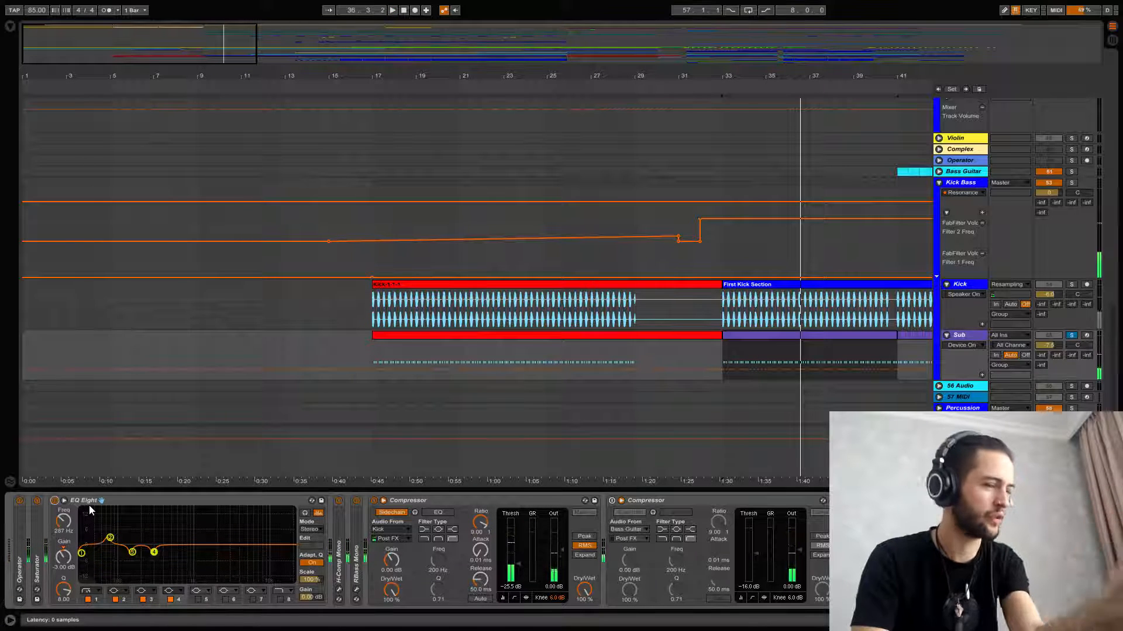
pyautogui.doubleClick(93, 503)
# Step: Unfold the Sub's H-Comp, examine its threshold, ratio and attack in the plugin window during playback from bar 33, and close it
pyautogui.doubleClick(76, 520)
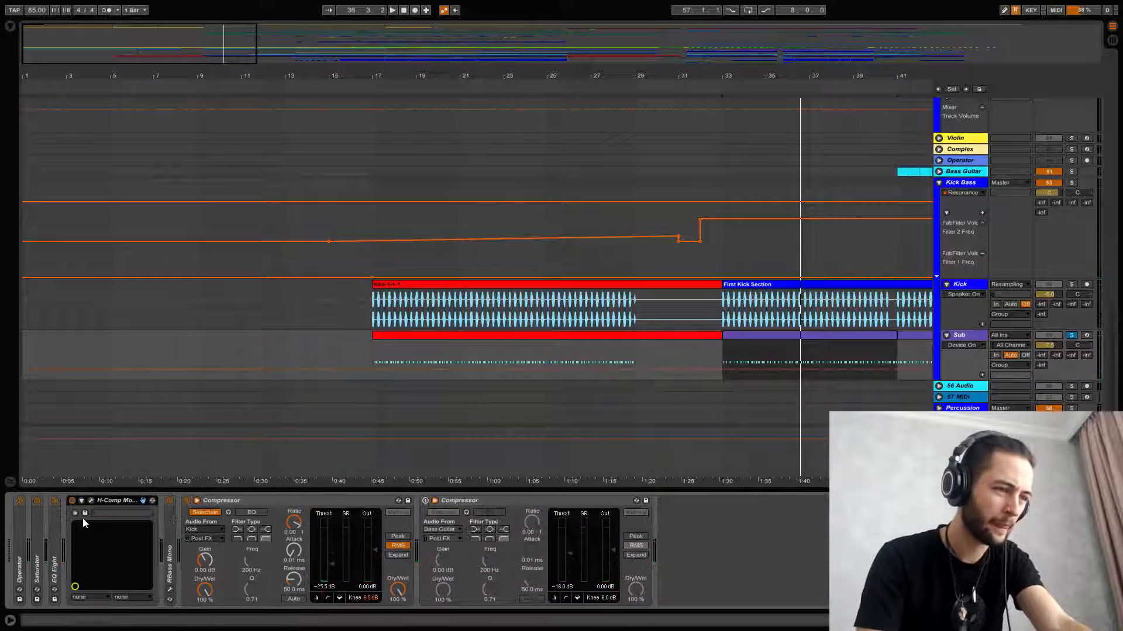
pyautogui.click(88, 501)
pyautogui.press('space')
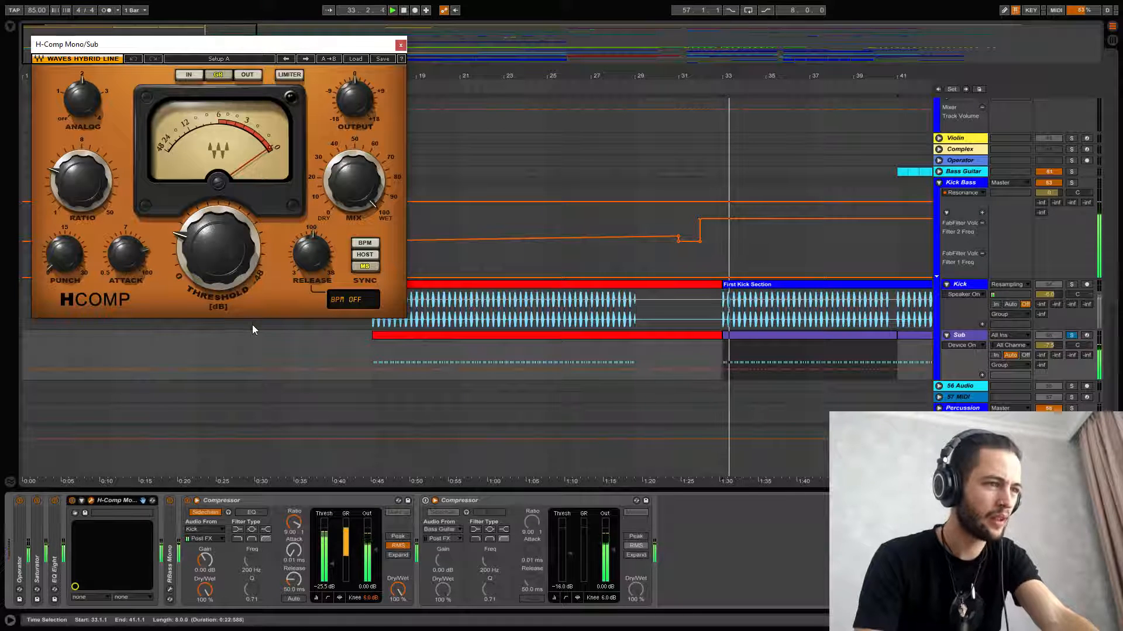
pyautogui.moveTo(226, 240)
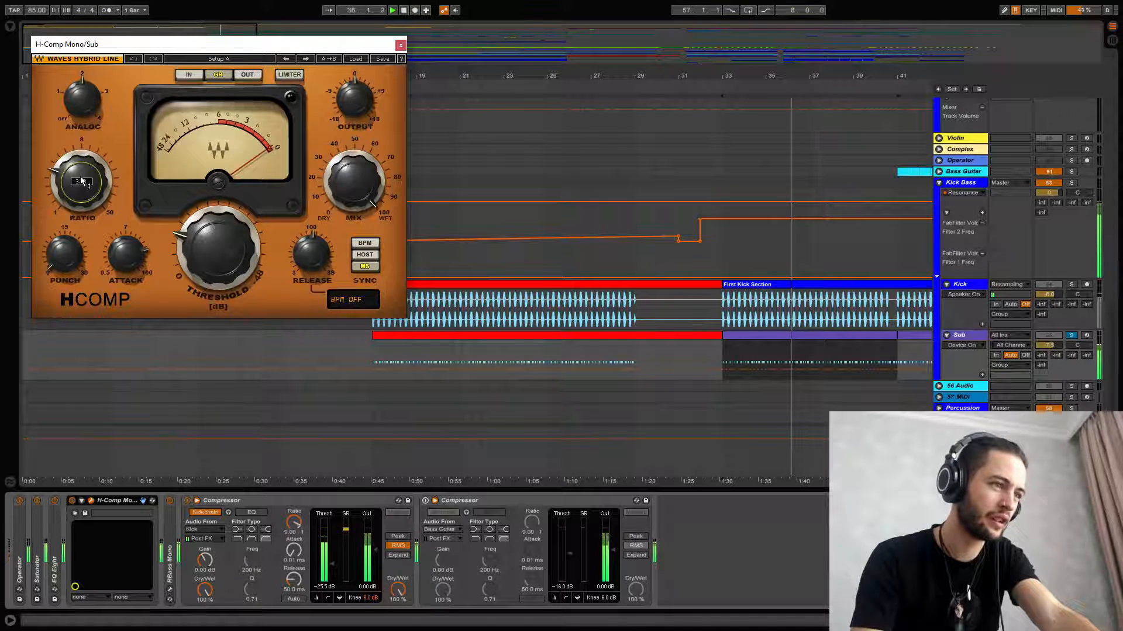
pyautogui.moveTo(132, 258)
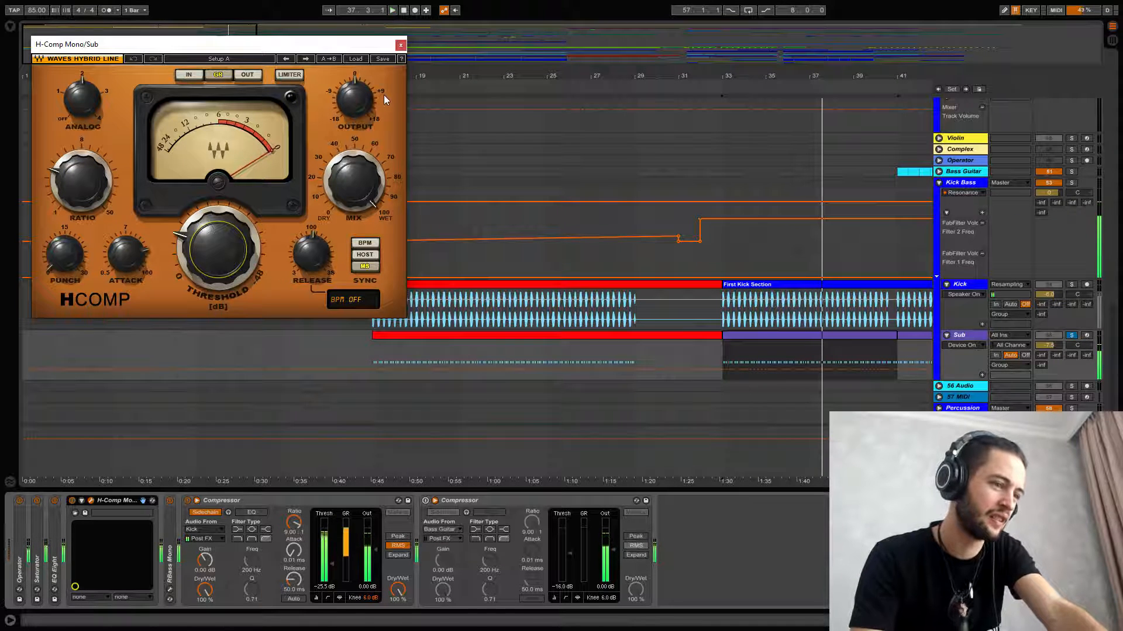
pyautogui.click(402, 46)
# Step: Open the Sub's RBass plugin, compare the sound with it bypassed and re-enabled during playback, and close its window
pyautogui.doubleClick(167, 520)
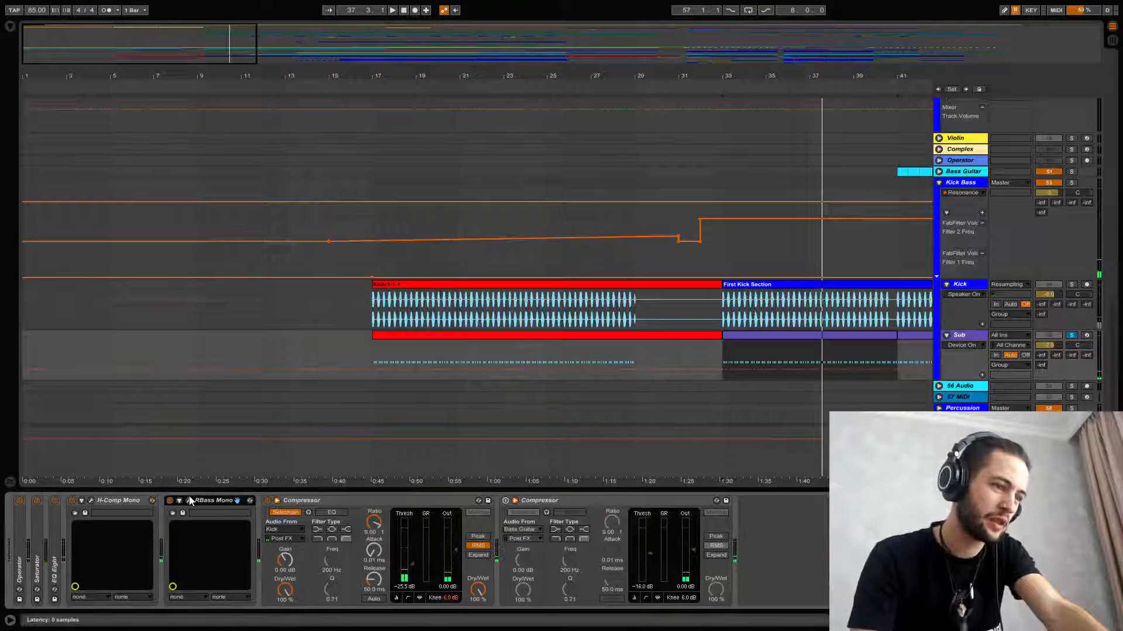
pyautogui.click(188, 501)
pyautogui.press('space')
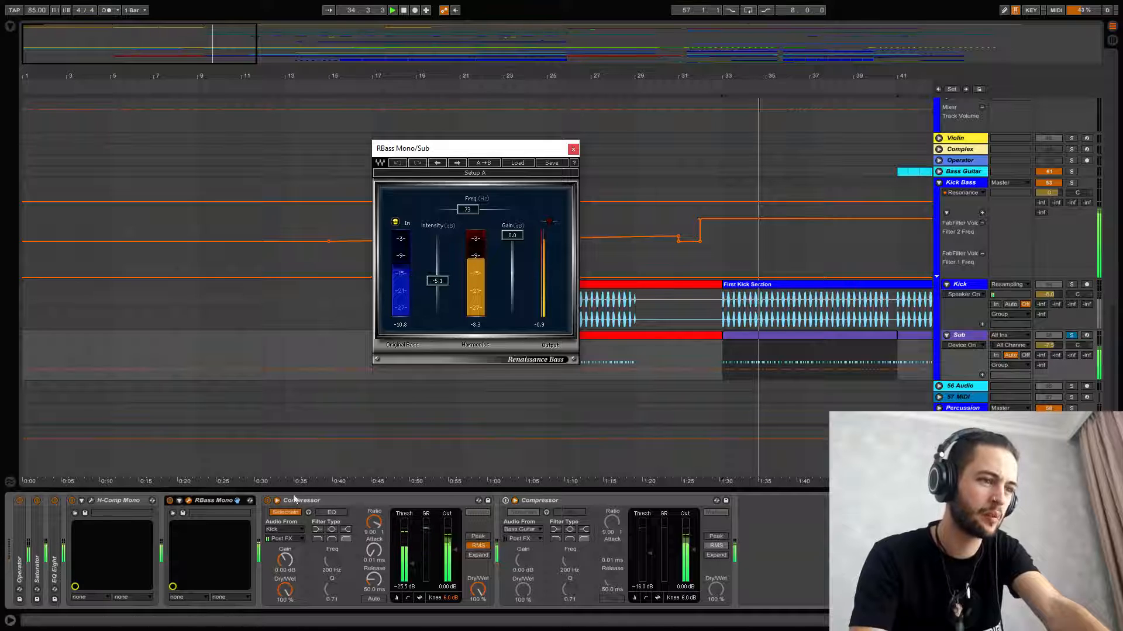
pyautogui.click(170, 502)
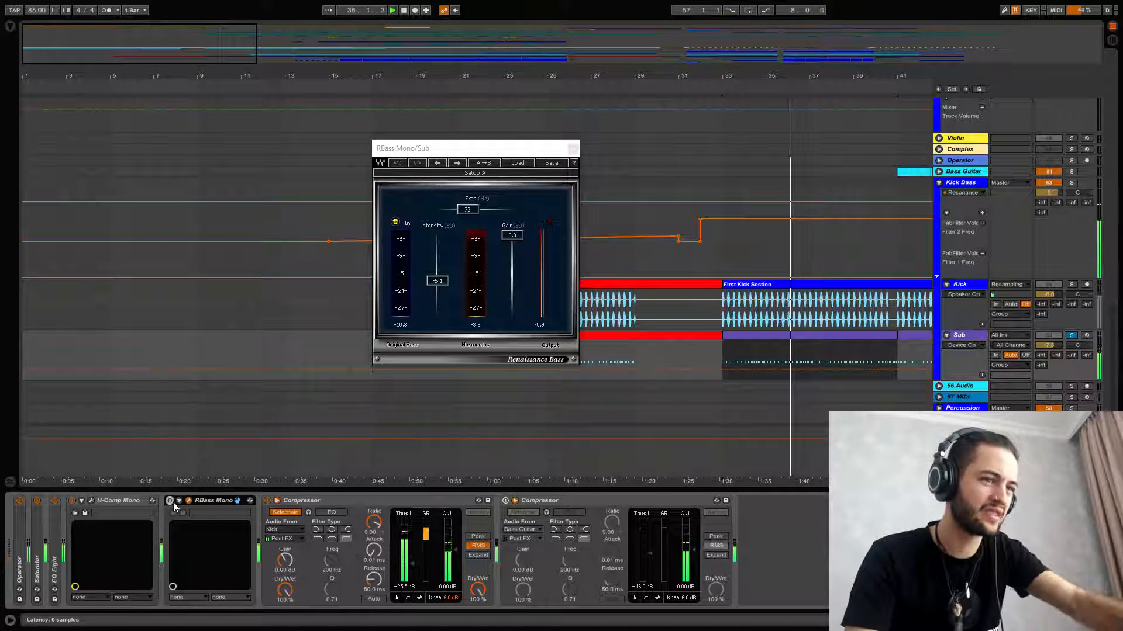
pyautogui.click(174, 501)
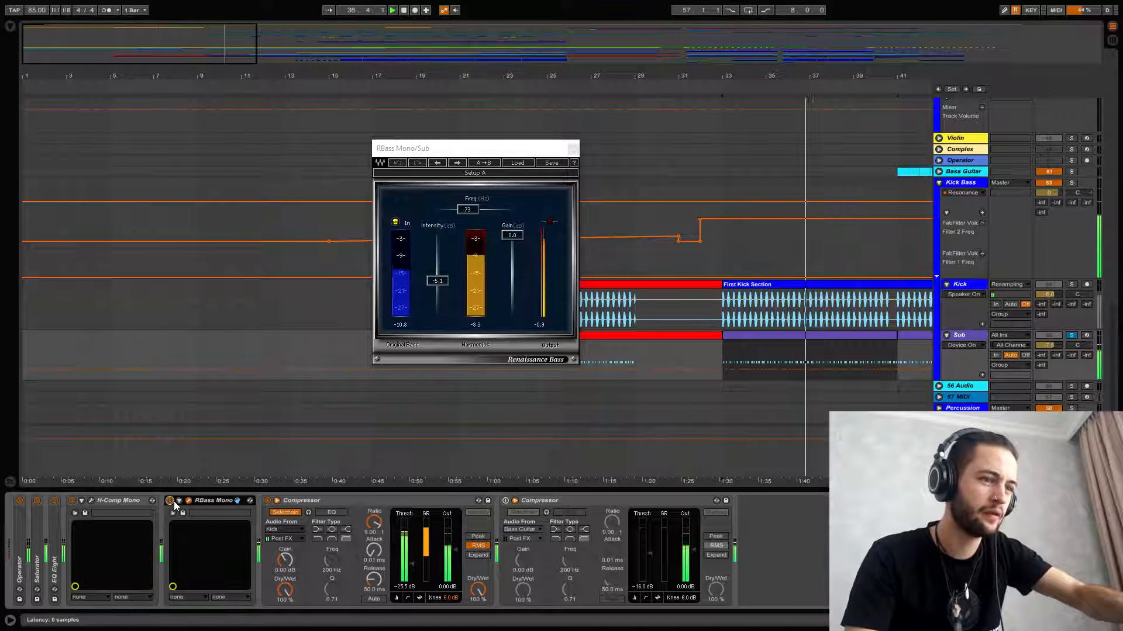
pyautogui.click(573, 151)
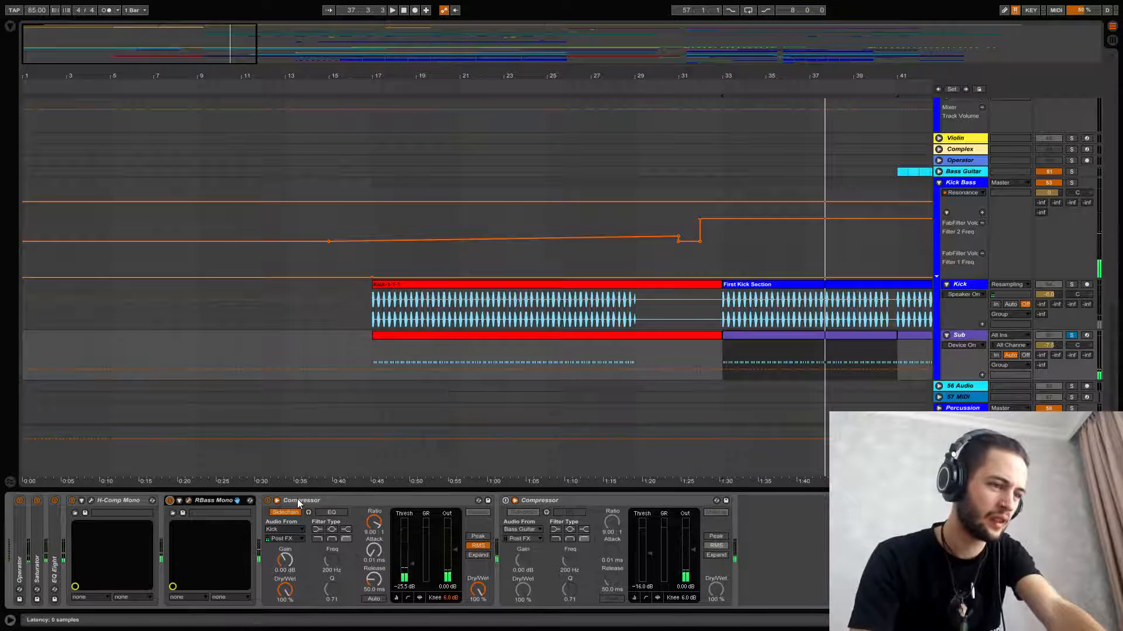
# Step: Play the soloed Sub from bar 33 and compare it with the Kick-sidechained Compressor bypassed and re-enabled
pyautogui.press('space')
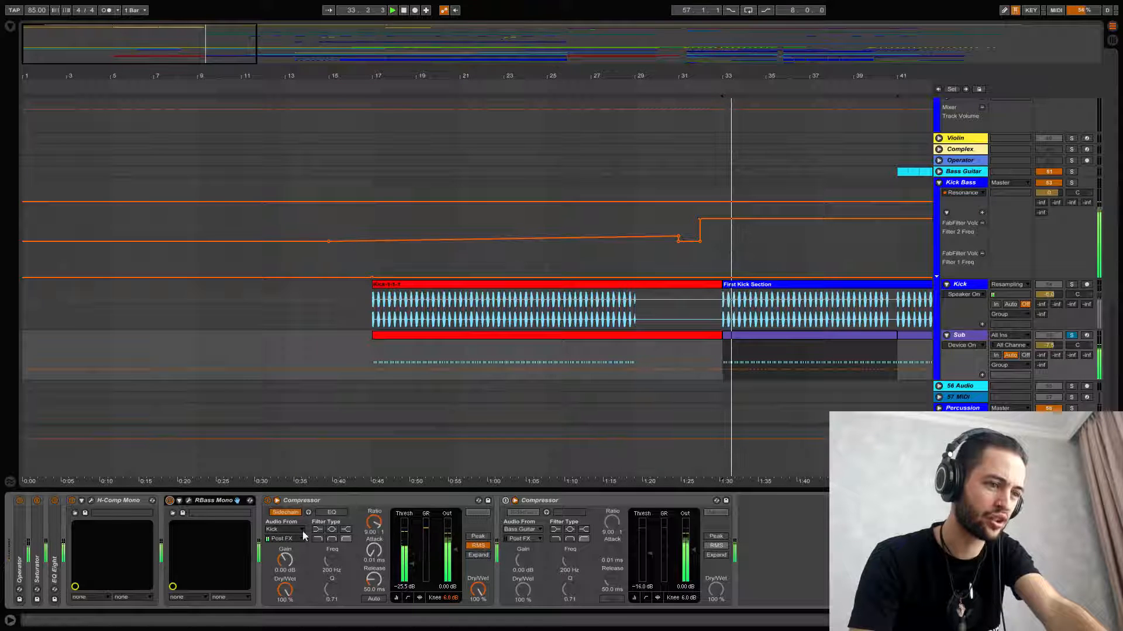
pyautogui.click(268, 501)
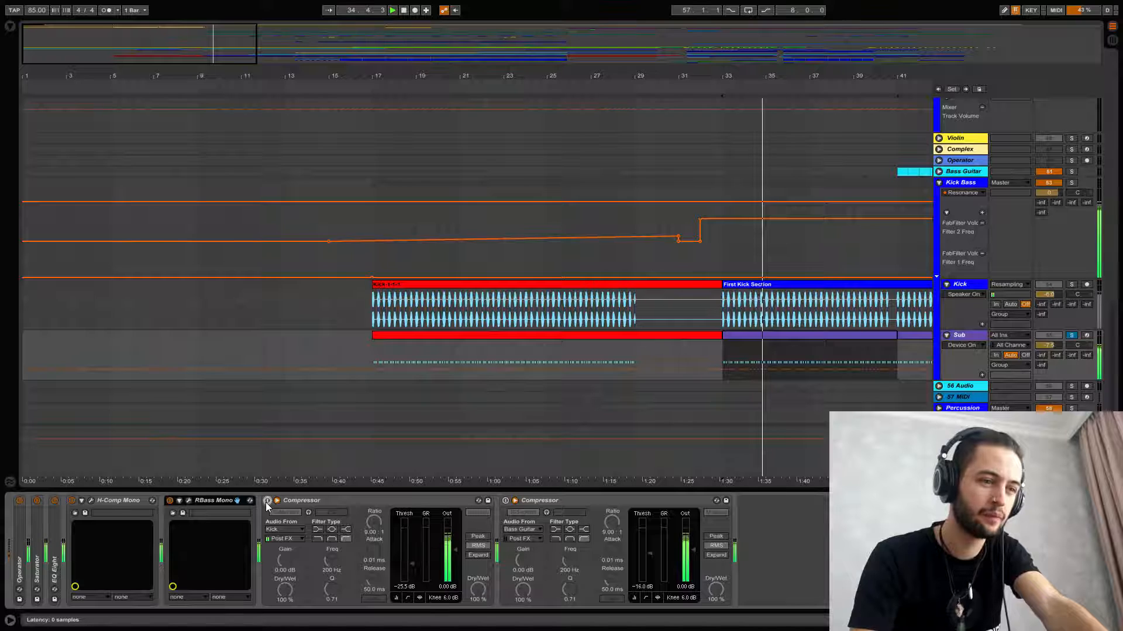
pyautogui.click(267, 501)
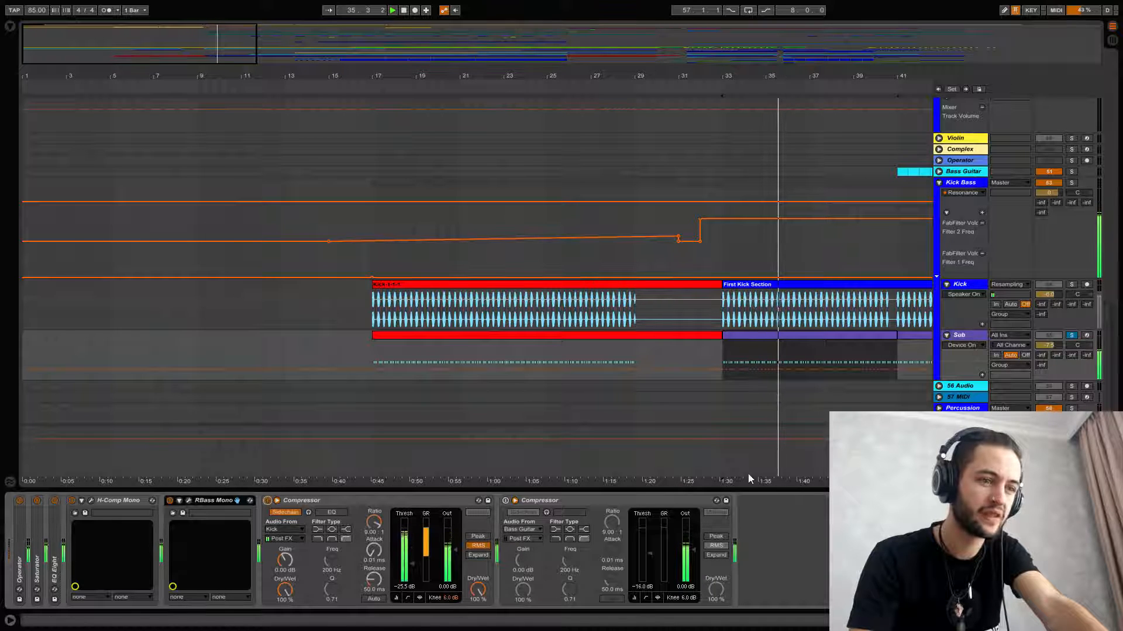
# Step: Solo the Kick alongside the Sub, compare the Kick-sidechained Compressor off and on, then clear the solos and stop playback
pyautogui.click(1072, 285)
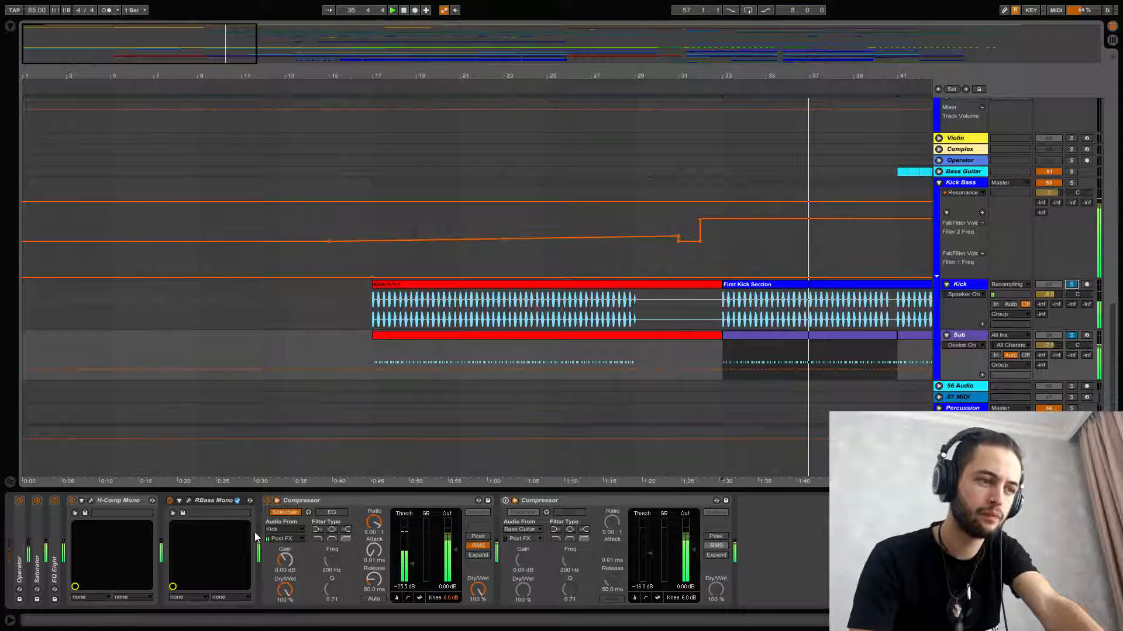
pyautogui.click(267, 501)
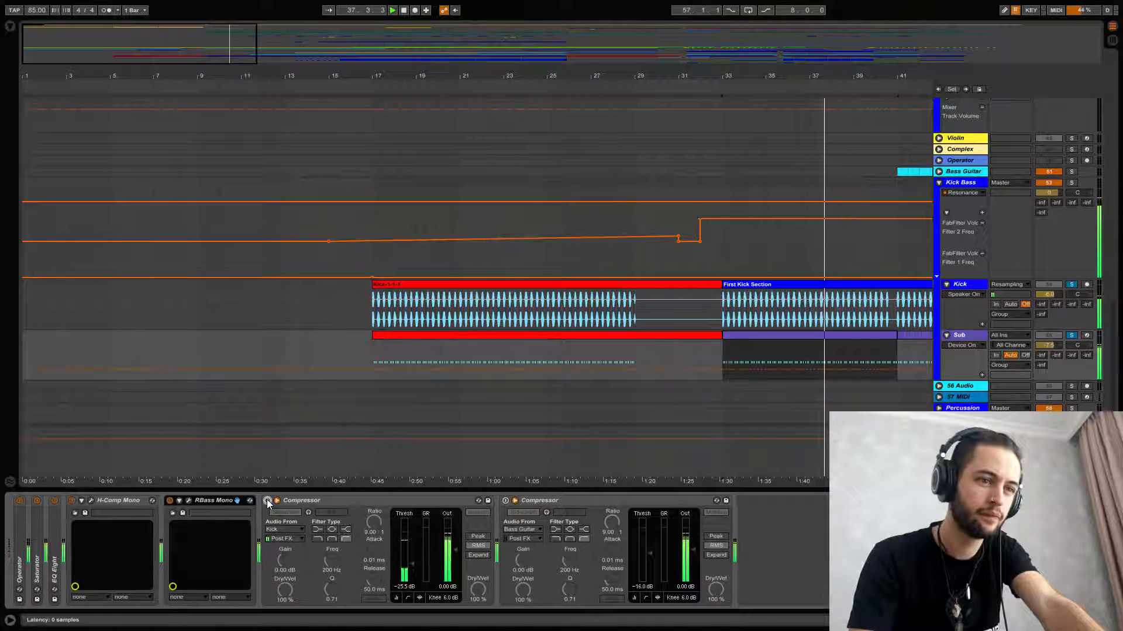
pyautogui.click(267, 501)
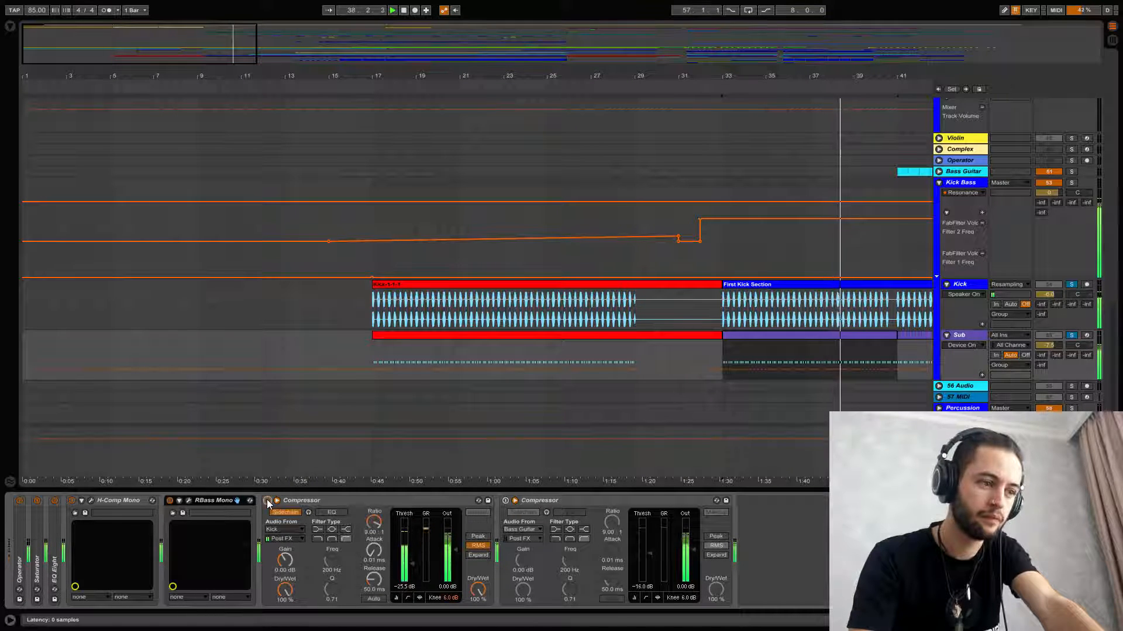
pyautogui.click(1072, 285)
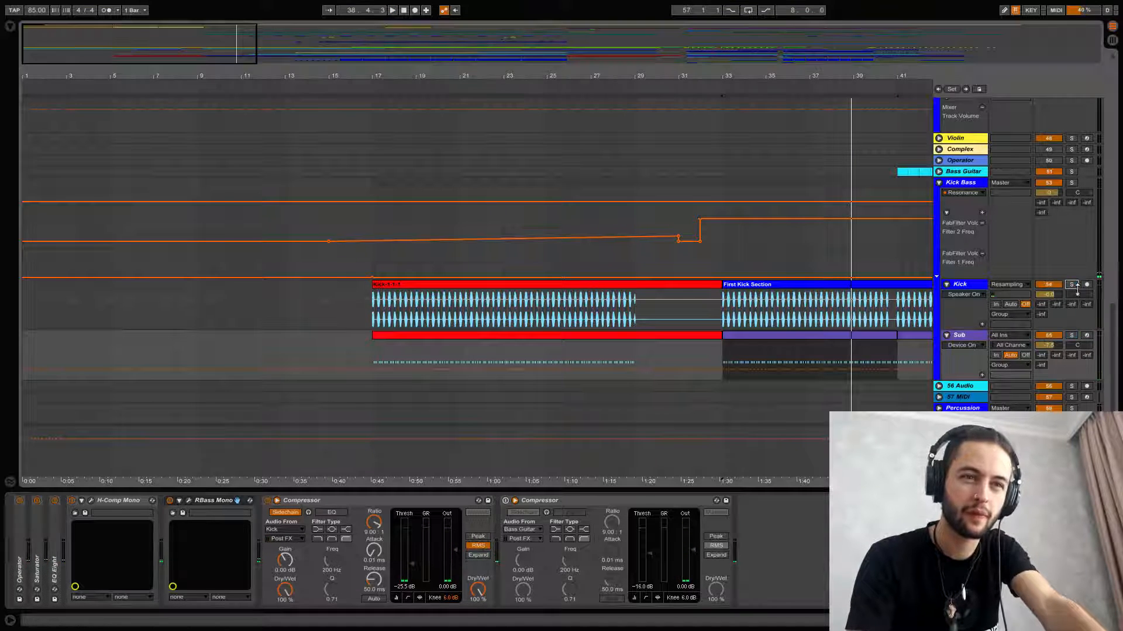
# Step: Open the Kick Bass group's FabFilter Volcano 2, watch its filter automation during playback from bar 17, and close its window
pyautogui.click(961, 201)
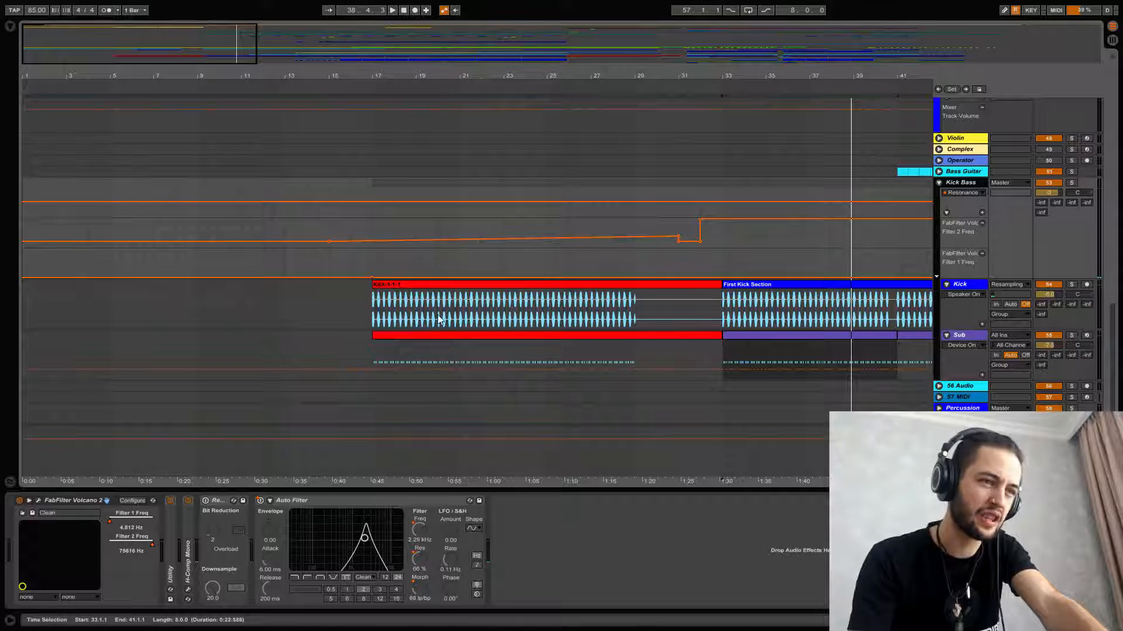
pyautogui.click(38, 501)
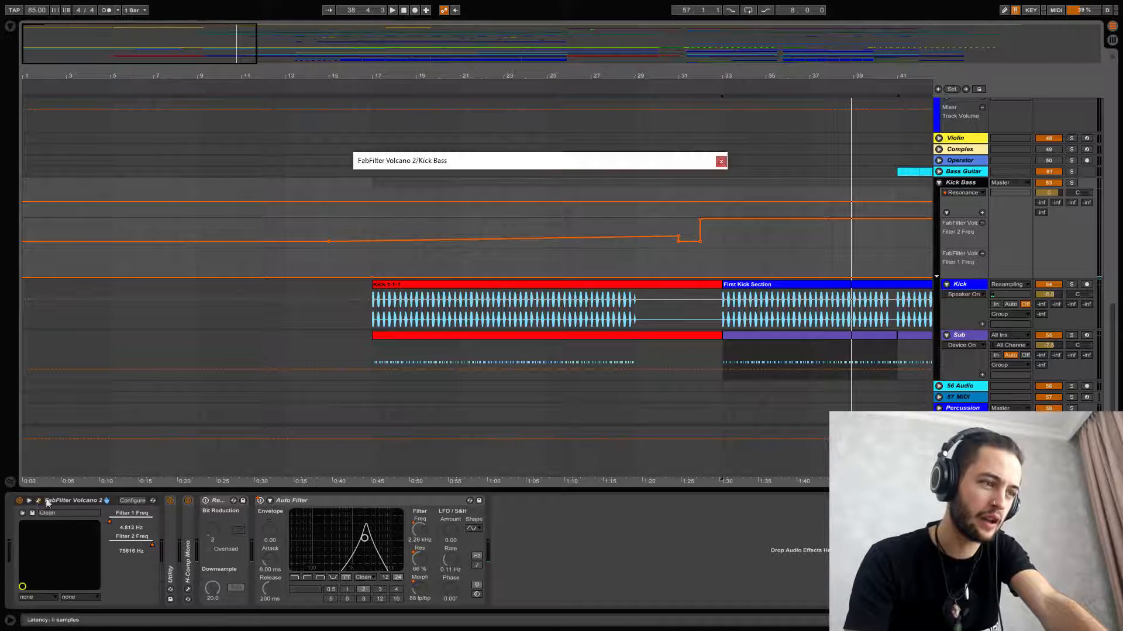
pyautogui.moveTo(480, 159); pyautogui.dragTo(737, 258)
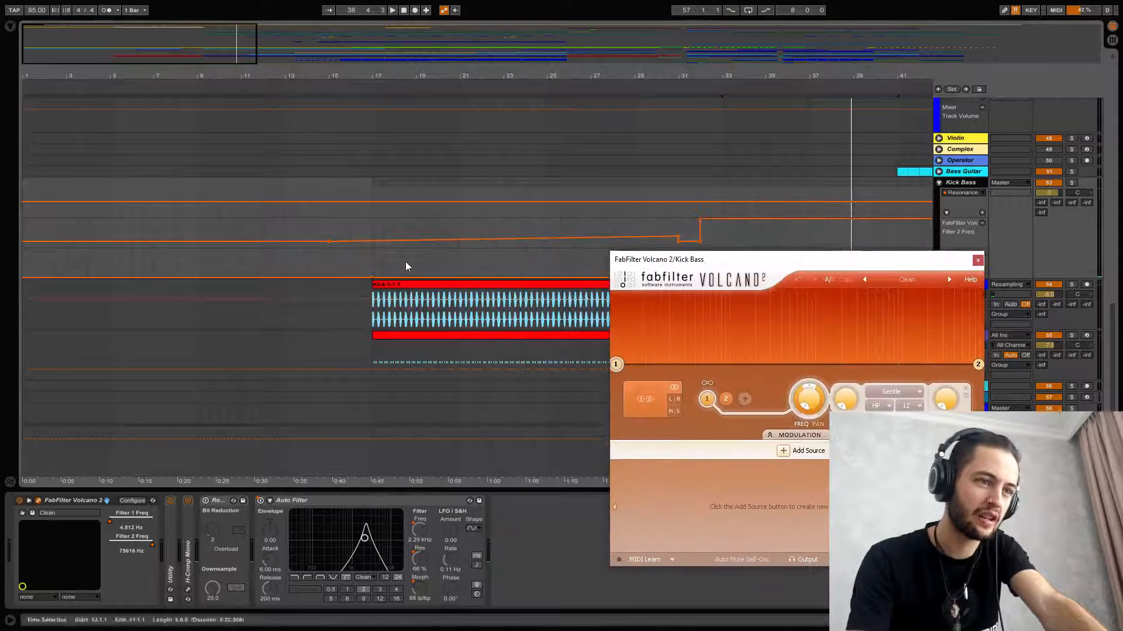
pyautogui.click(394, 294)
pyautogui.press('space')
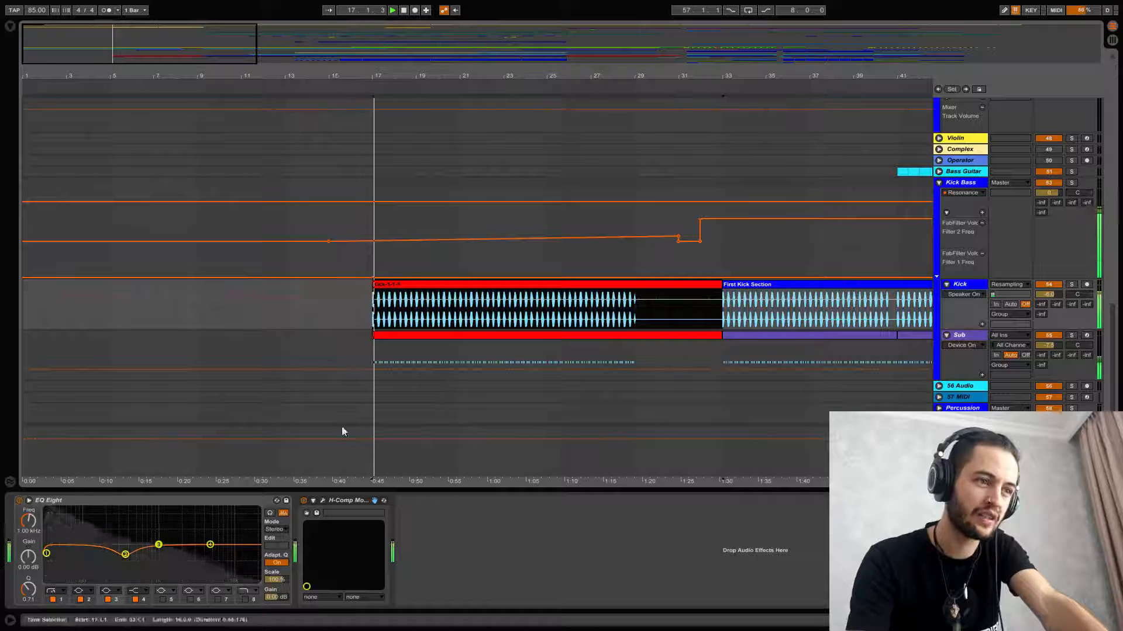
pyautogui.click(958, 182)
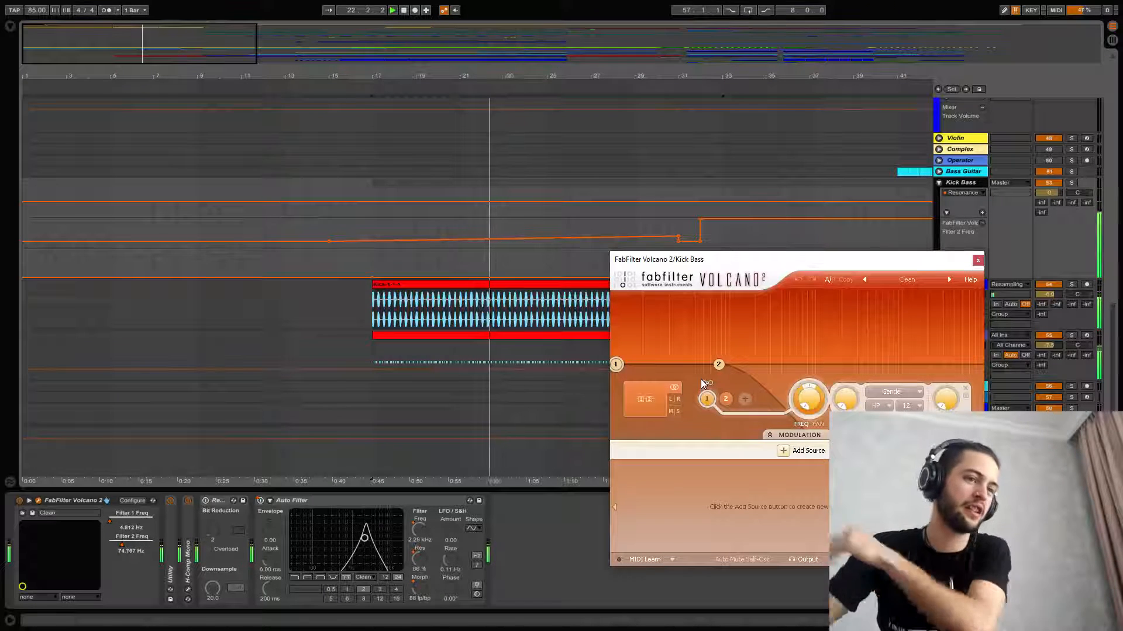
pyautogui.moveTo(676, 260); pyautogui.dragTo(741, 326)
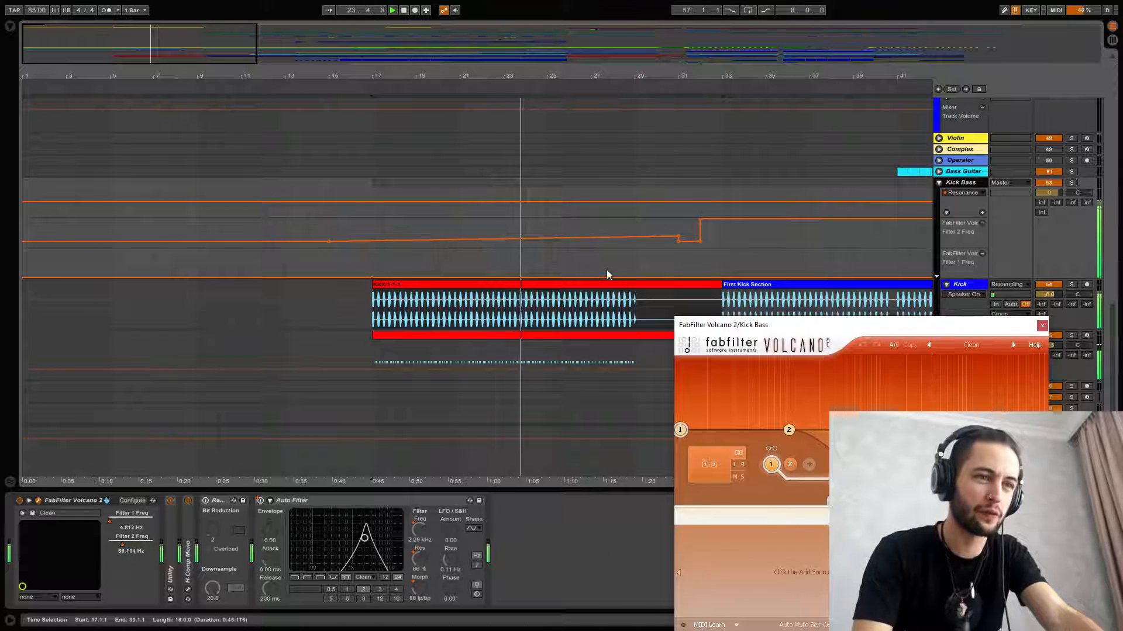
pyautogui.click(1042, 325)
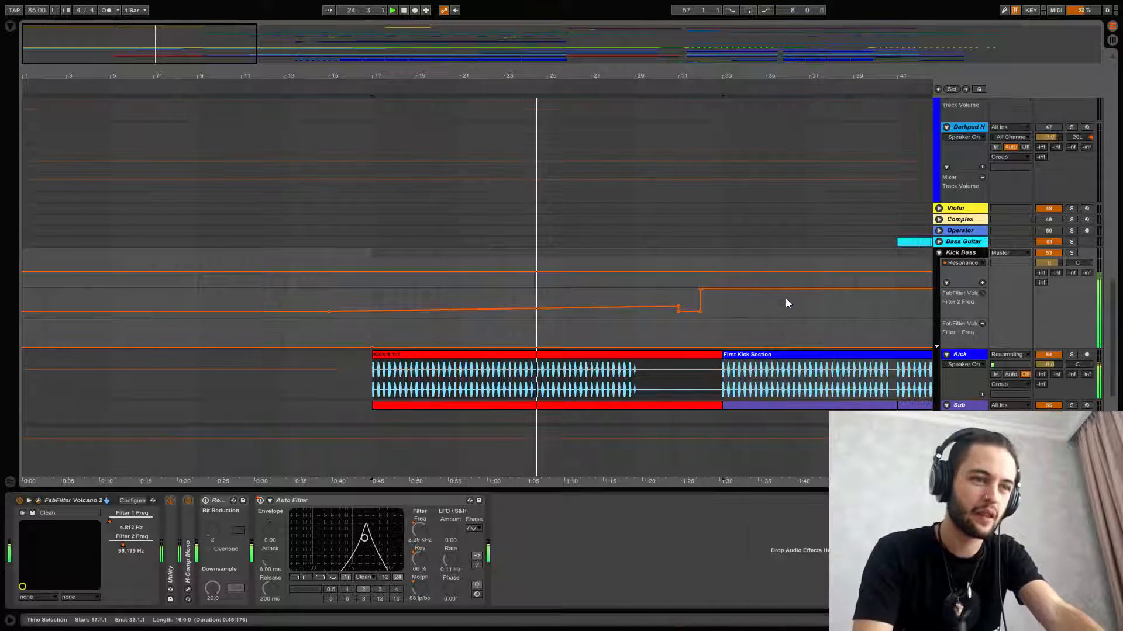
# Step: Hide the device chain, unfold both Textures tracks at the start of the track list, and play the frozen one soloed from bar 26
pyautogui.hotkey('ctrl', 'alt', 'l')
pyautogui.scroll(15, 805, 317)
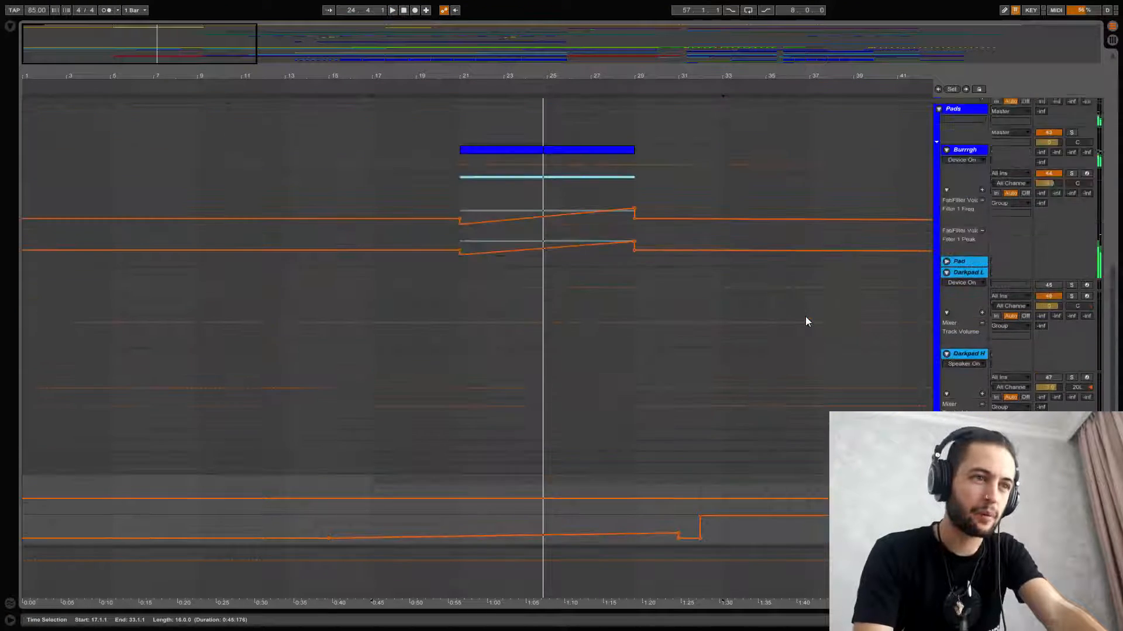
pyautogui.scroll(10, 680, 243)
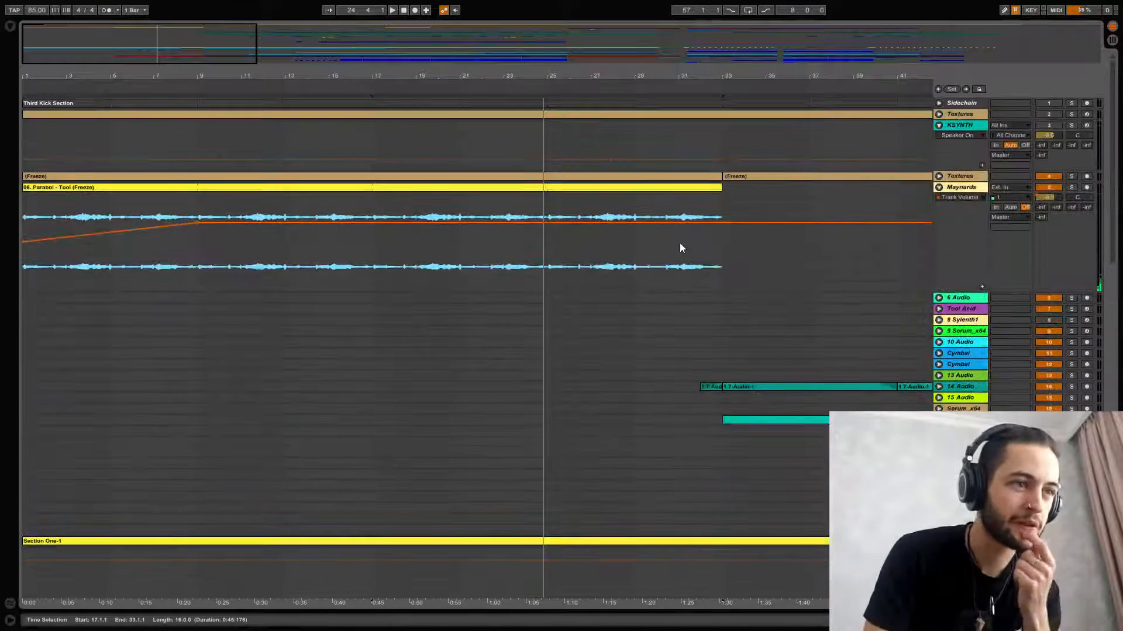
pyautogui.click(939, 115)
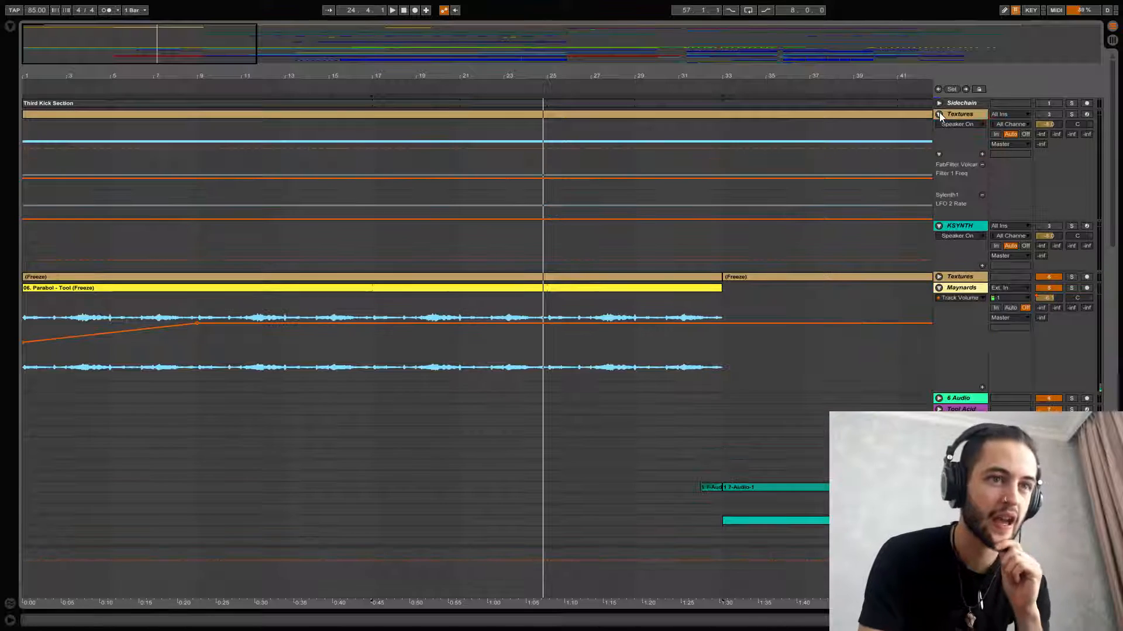
pyautogui.click(939, 278)
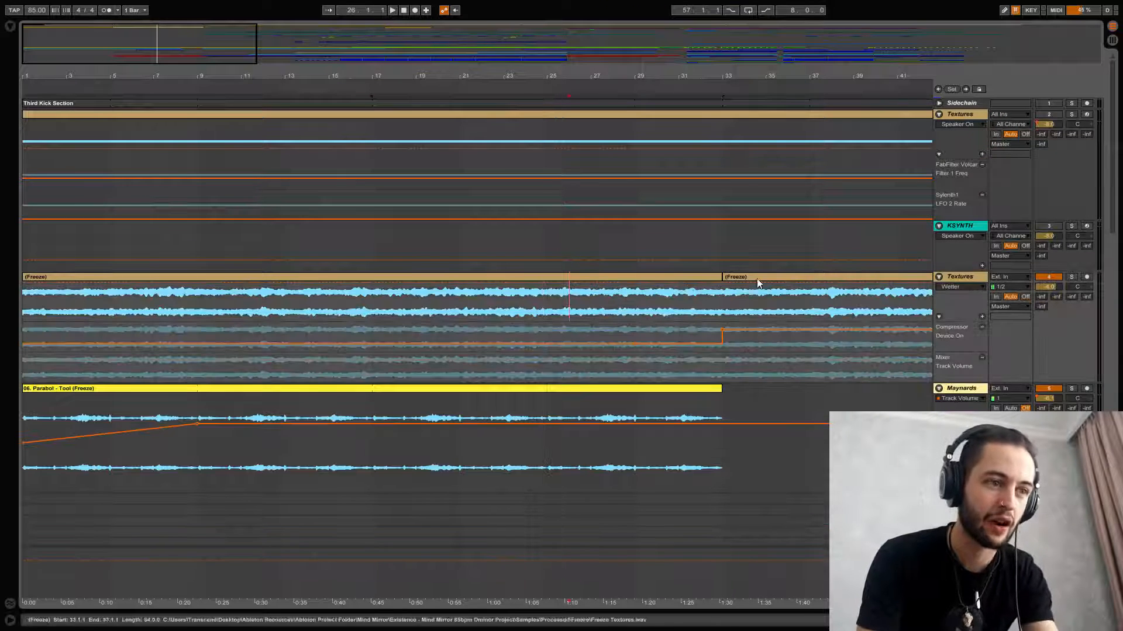
pyautogui.press('space')
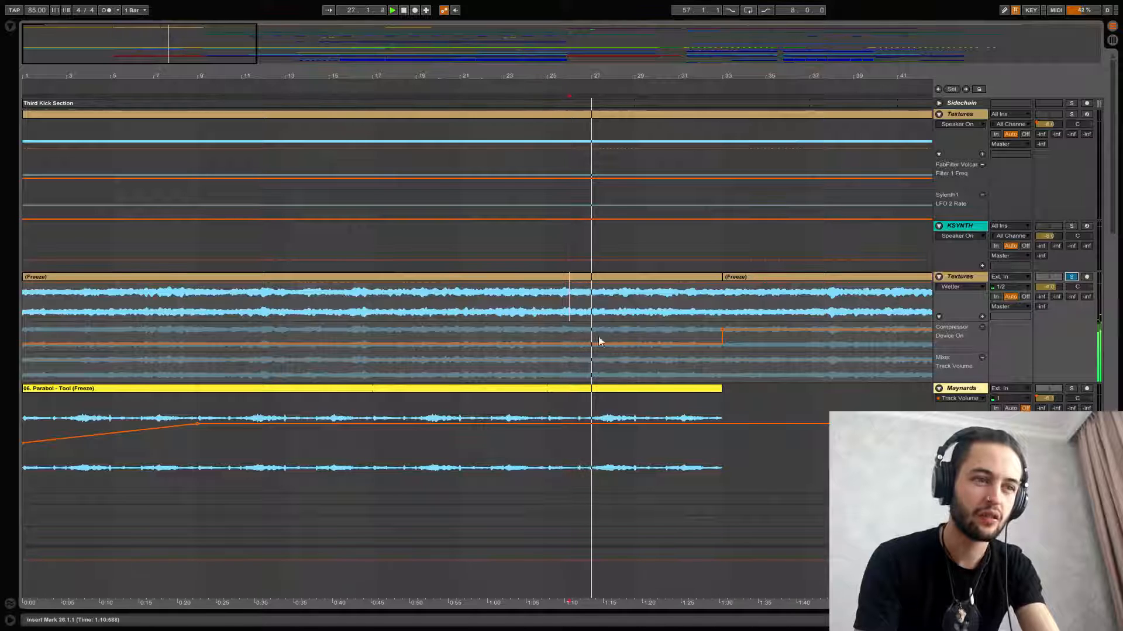
# Step: Play the full mix from bar 33 and again from bar 29 to hear the transition
pyautogui.click(667, 398)
pyautogui.press('space')
pyautogui.scroll(-5, 742, 439)
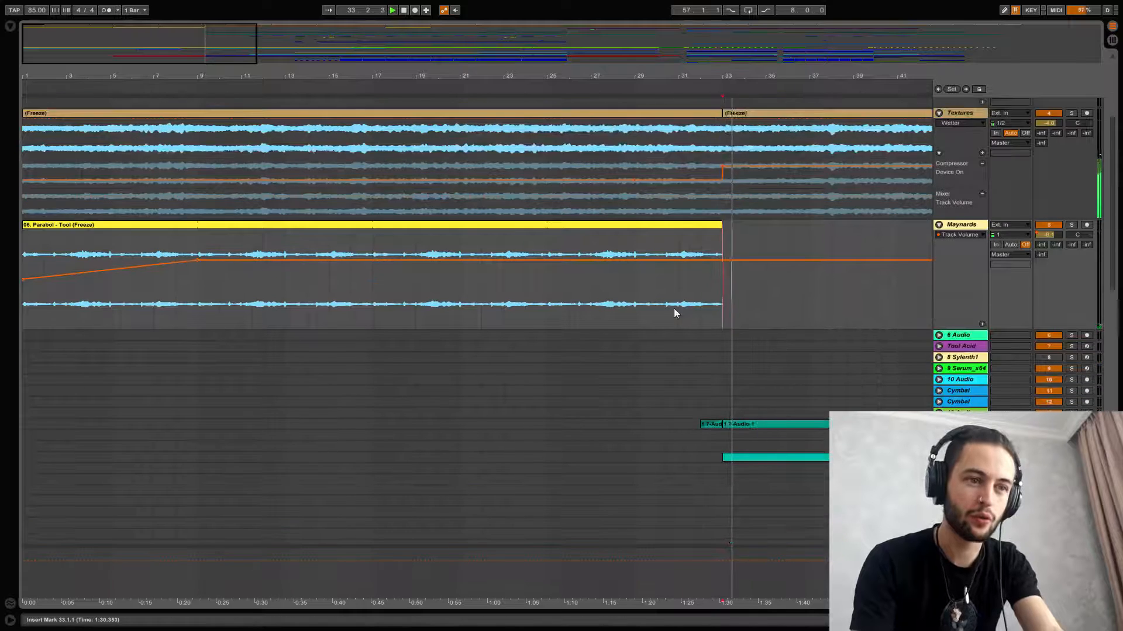
pyautogui.click(635, 325)
pyautogui.scroll(-5, 676, 376)
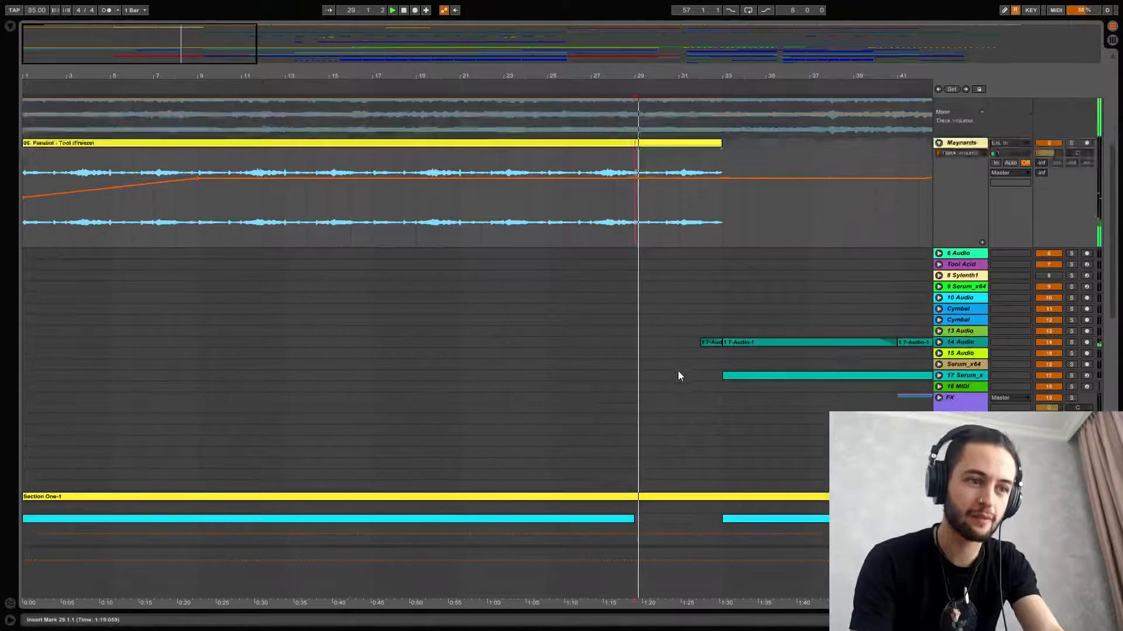
# Step: Show the Vocal track's device chain, inspect the FabFilter Pro-Q 2 curve and its boosted band, then unfold and refold the Saturator
pyautogui.scroll(3, 674, 374)
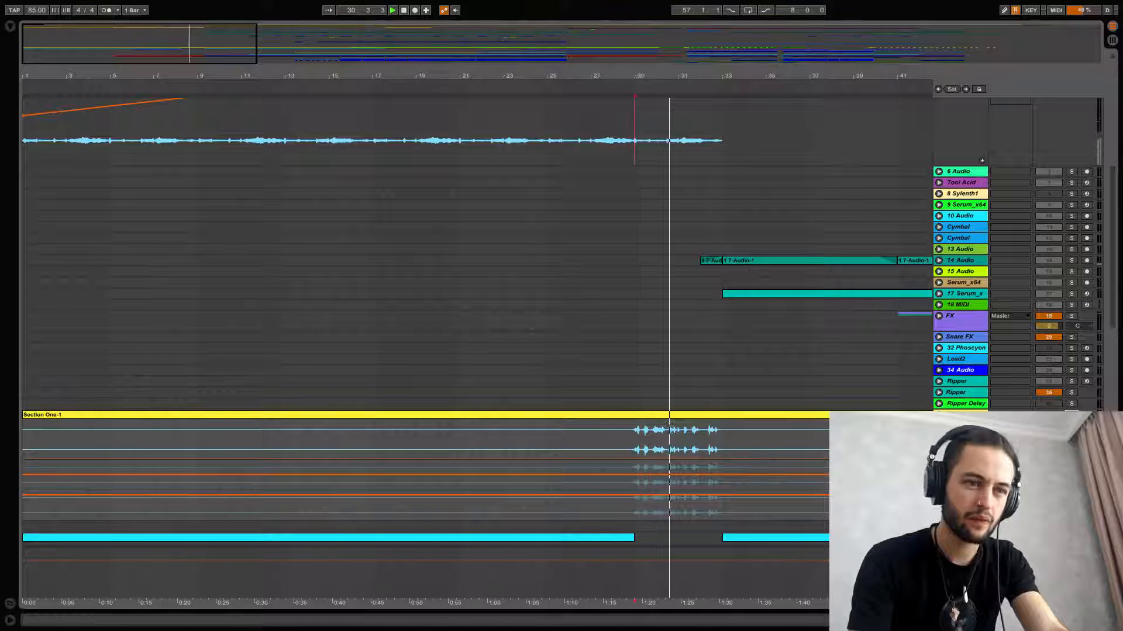
pyautogui.click(10, 603)
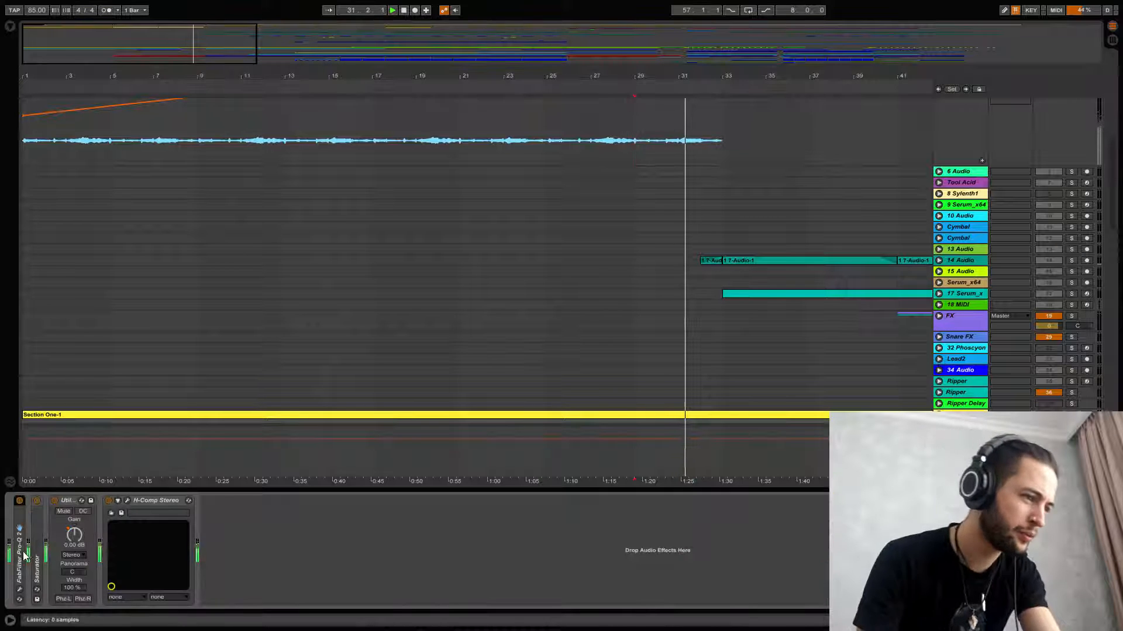
pyautogui.click(38, 500)
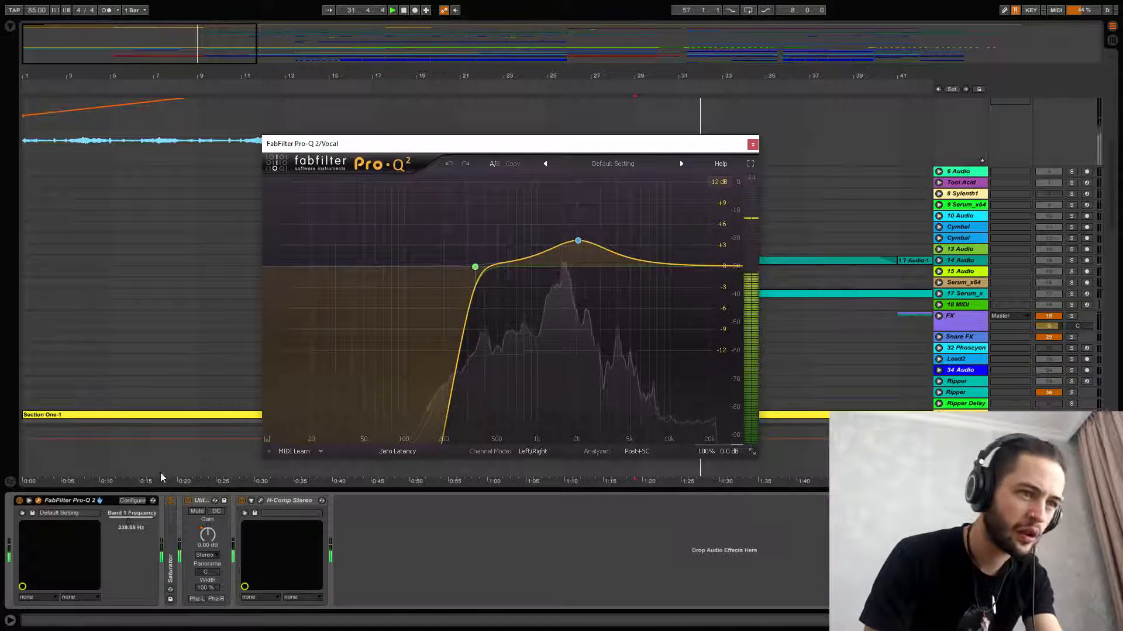
pyautogui.moveTo(561, 218)
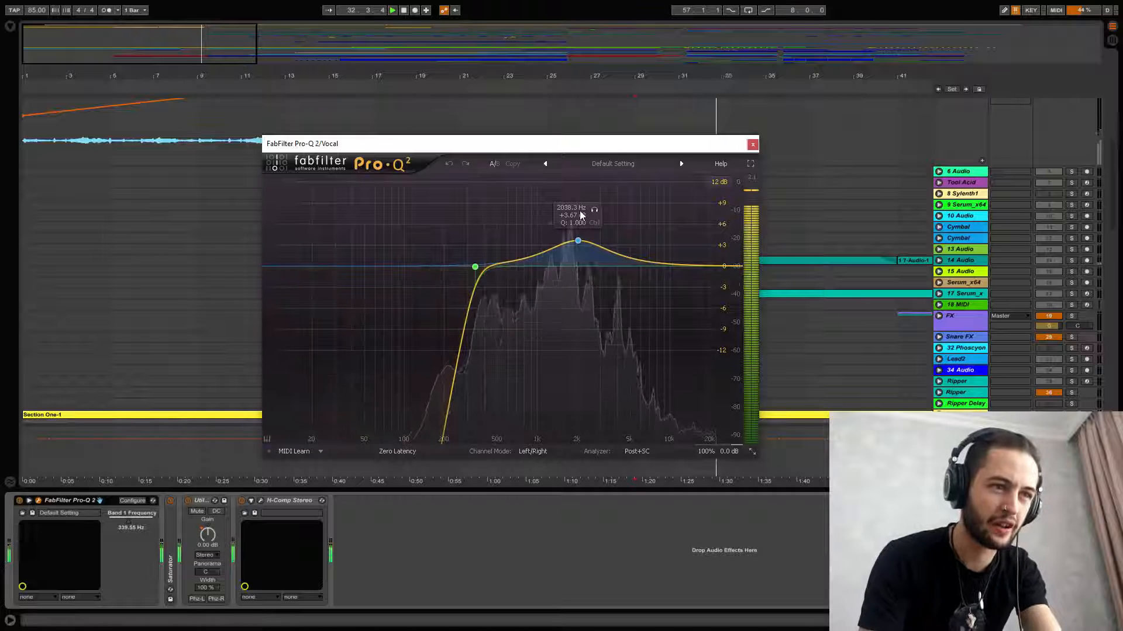
pyautogui.doubleClick(171, 527)
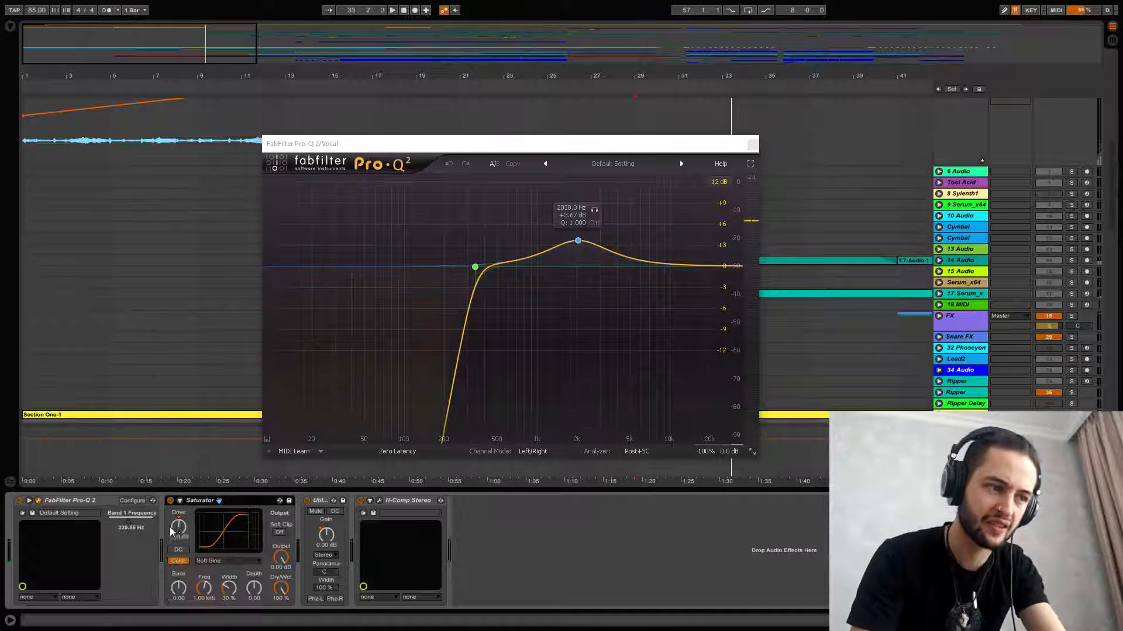
pyautogui.doubleClick(199, 502)
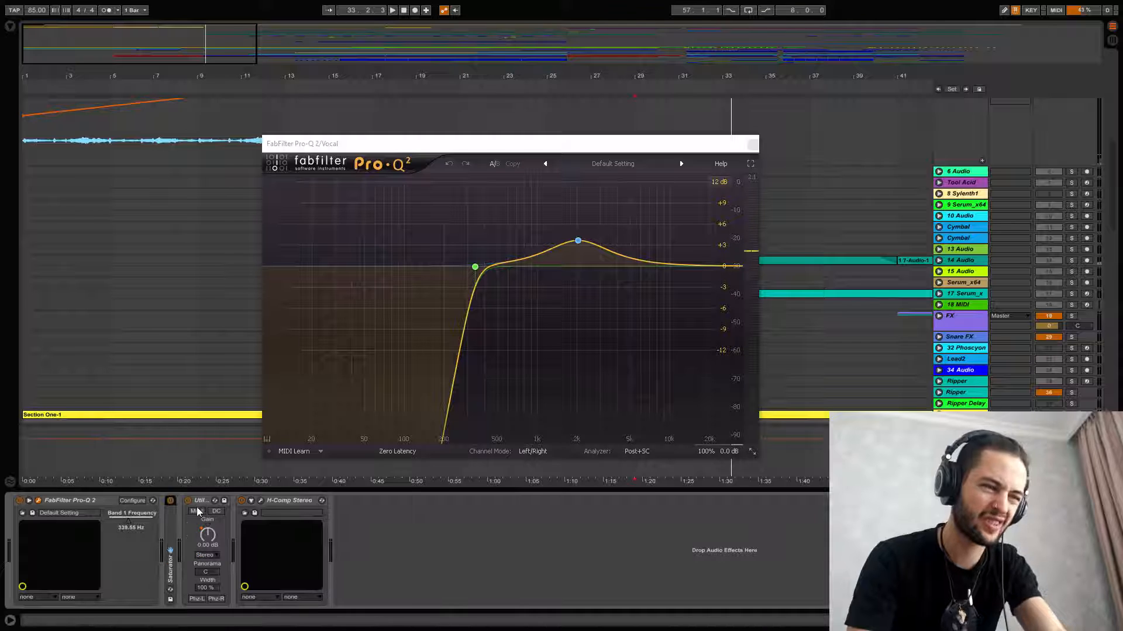
# Step: Watch the Vocal's H-Comp Stereo meter during playback from bar 29, then close the H-Comp and Pro-Q 2 windows
pyautogui.click(261, 501)
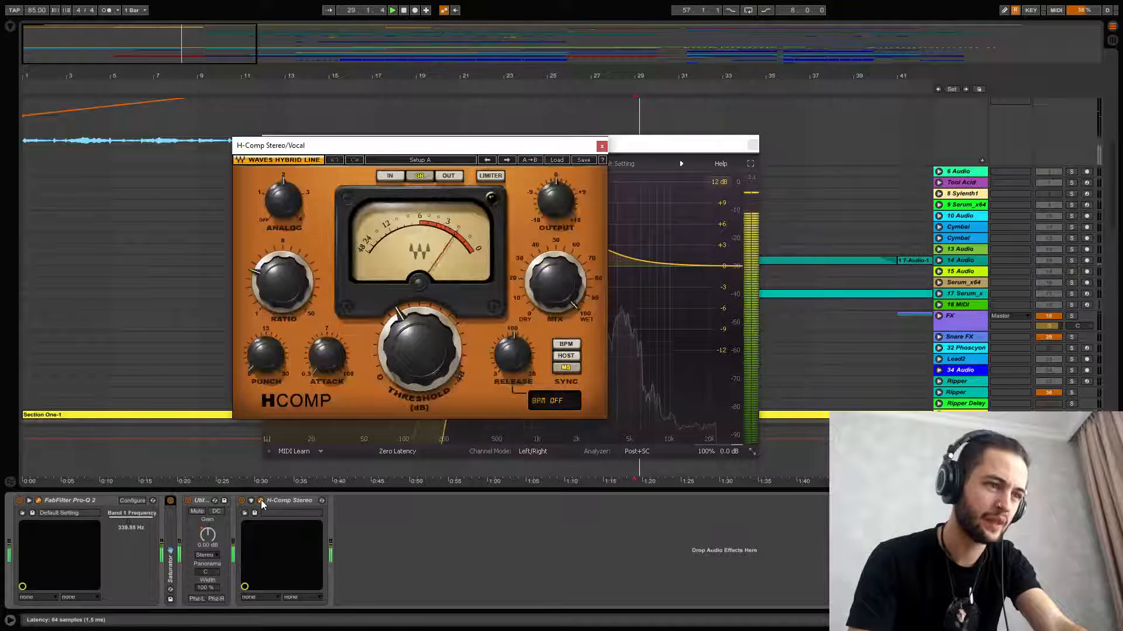
pyautogui.click(602, 146)
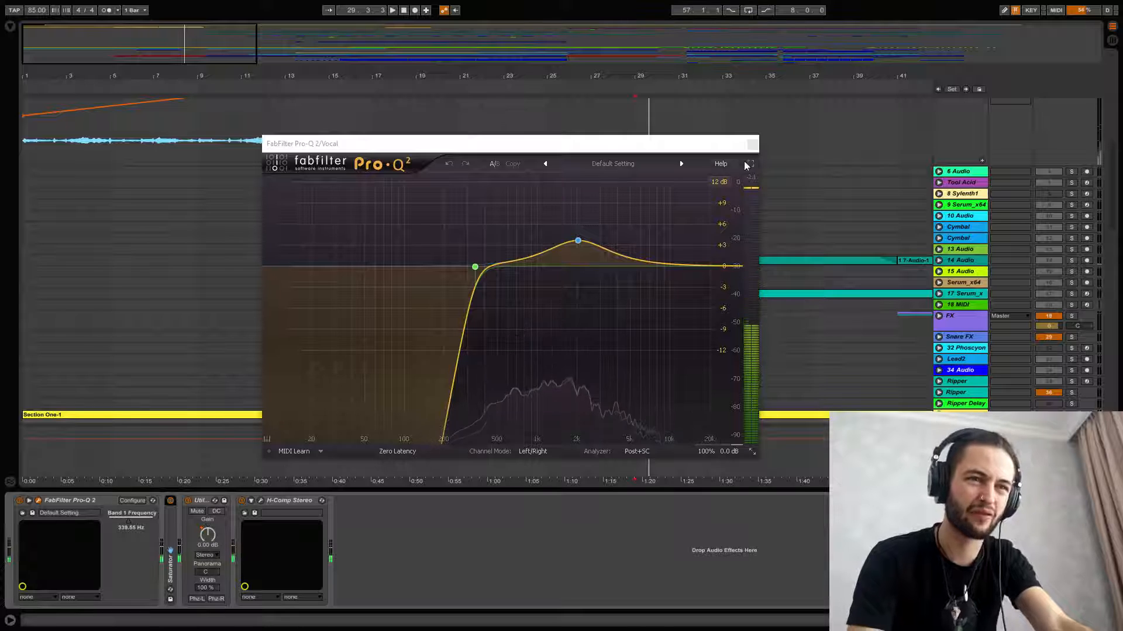
pyautogui.click(753, 144)
# Step: Play the soloed Vocal track from bar 29 and unfold the 14 Audio track
pyautogui.scroll(-5, 698, 324)
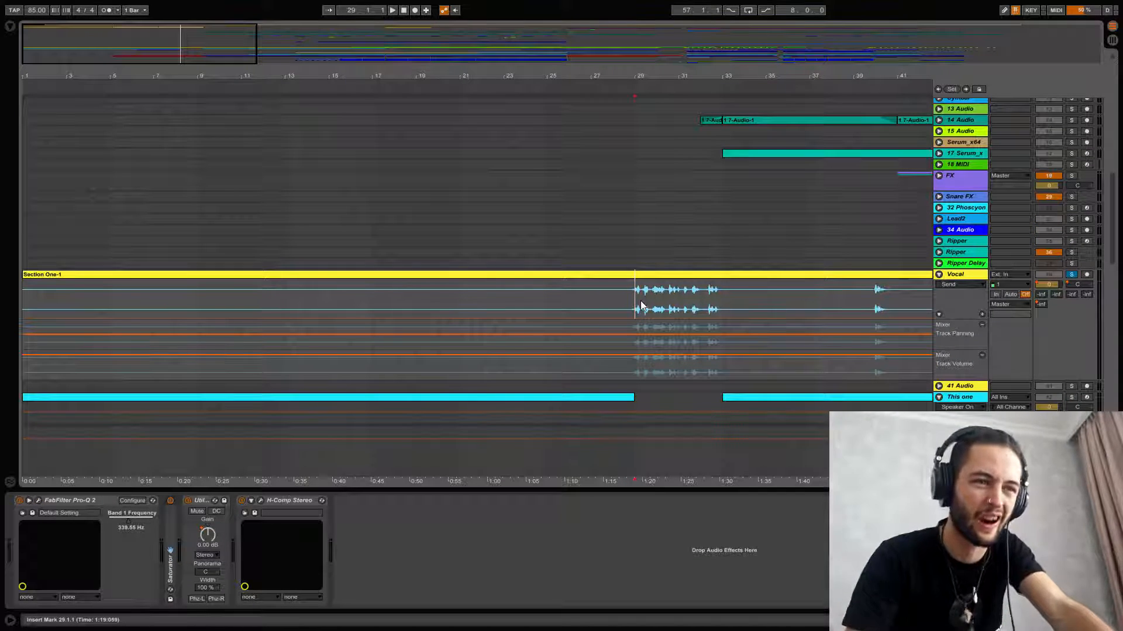
pyautogui.press('space')
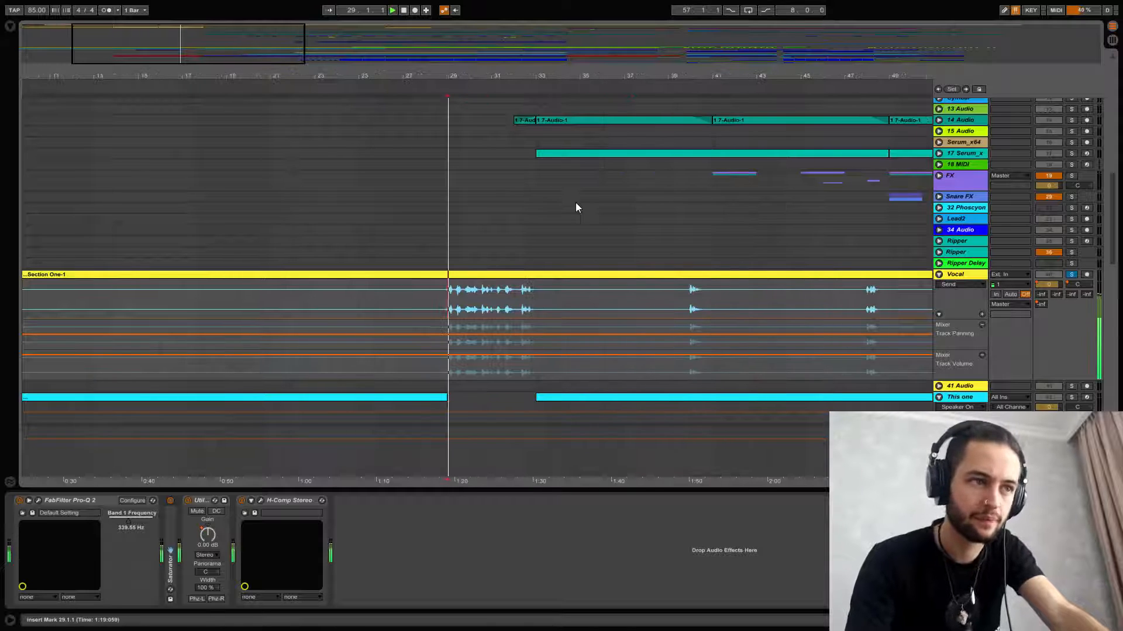
pyautogui.scroll(3, 575, 207)
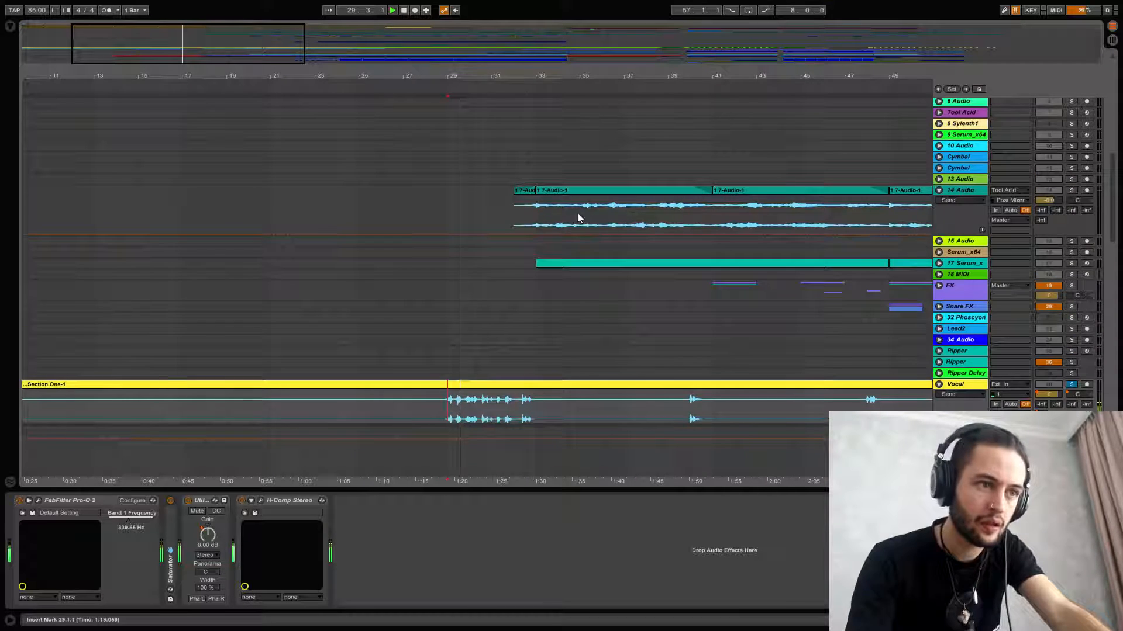
# Step: Select 14 Audio's short clip at bar 32, clear the Vocal solo, and play the full mix from there
pyautogui.click(524, 190)
pyautogui.scroll(5, 523, 192)
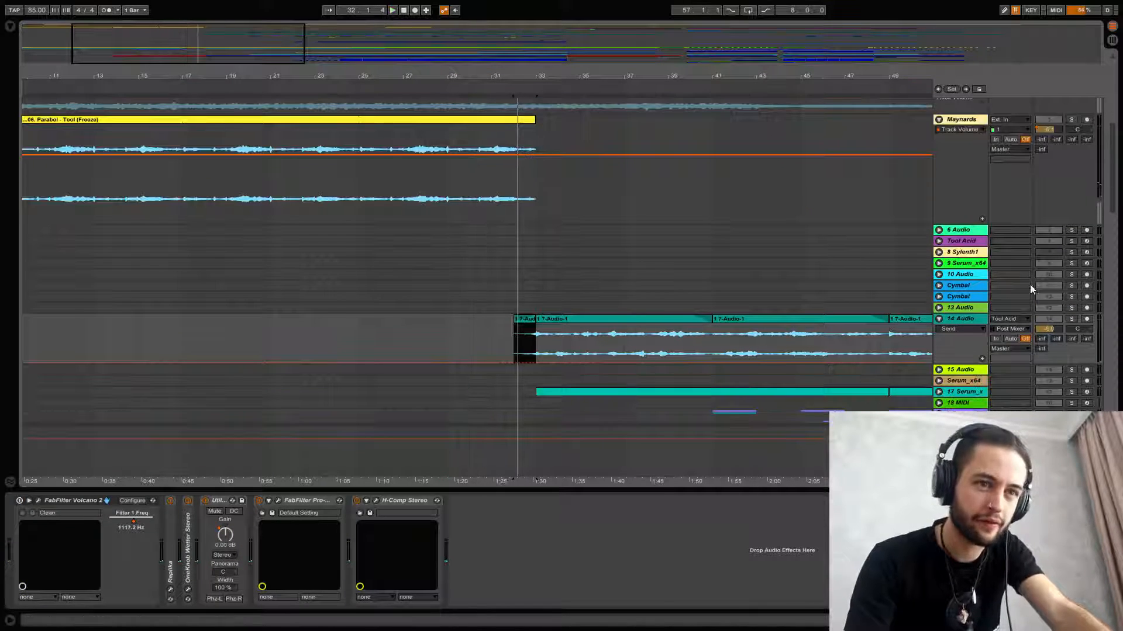
pyautogui.scroll(-6, 1073, 292)
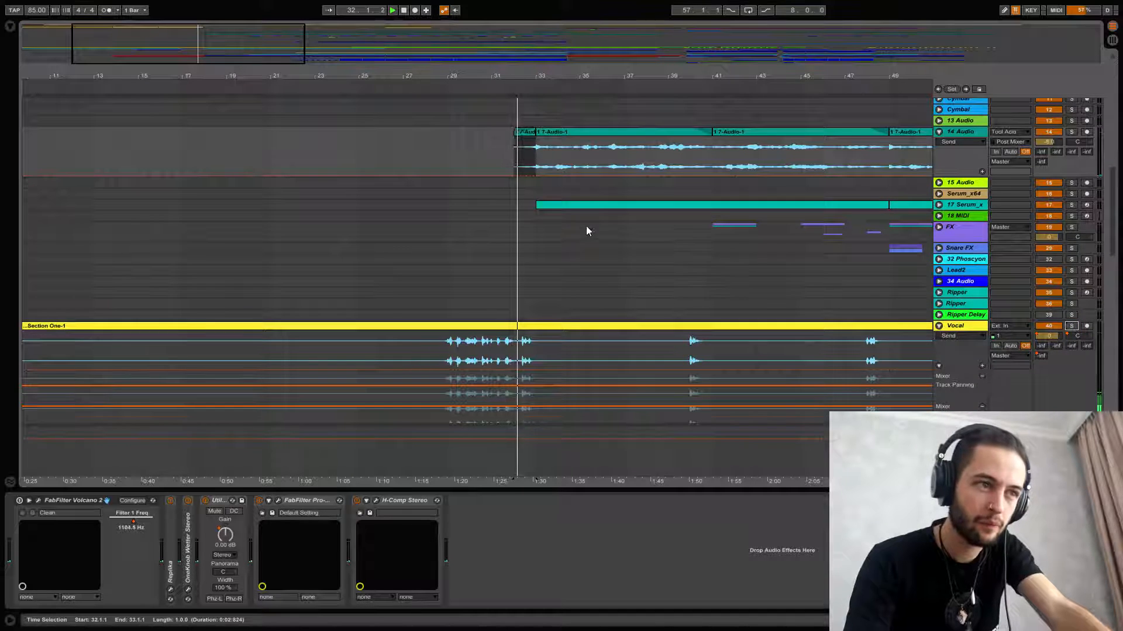
pyautogui.scroll(-12, 585, 229)
pyautogui.scroll(-6, 576, 233)
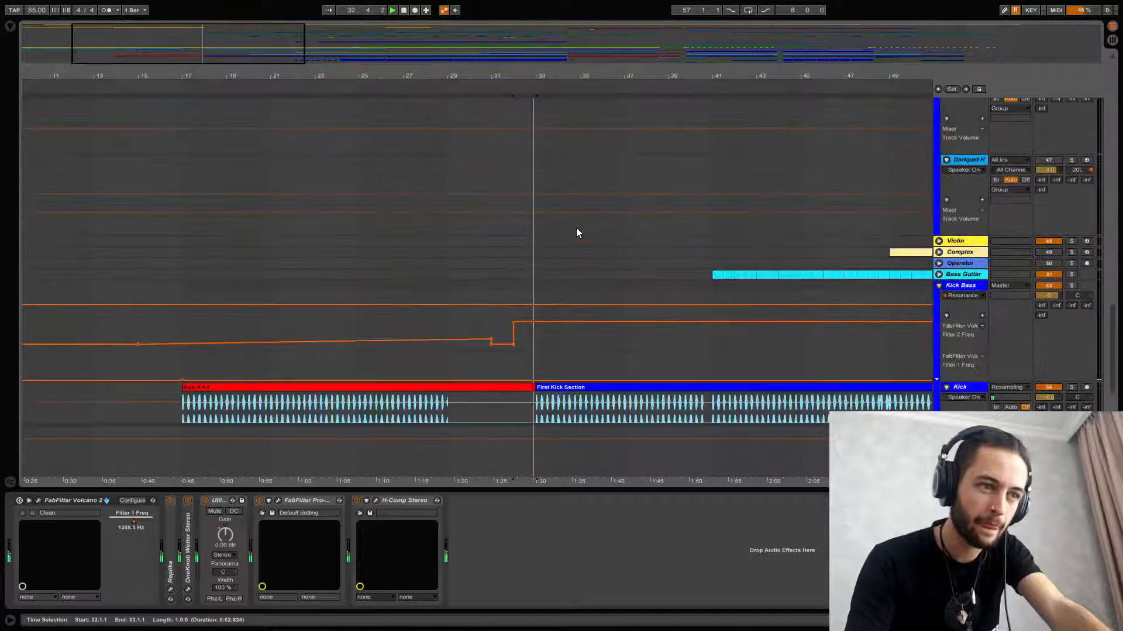
# Step: Place the insert mark on the Kick Bass group at 32.3.1 and play the full mix into bar 33
pyautogui.click(524, 274)
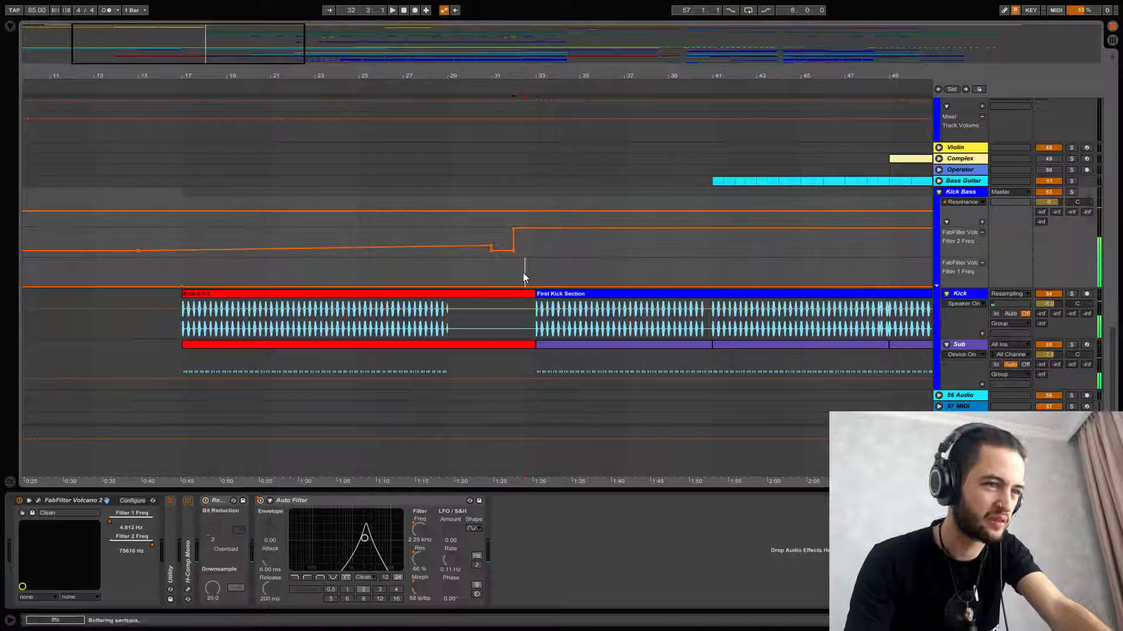
pyautogui.press('space')
pyautogui.scroll(10, 560, 257)
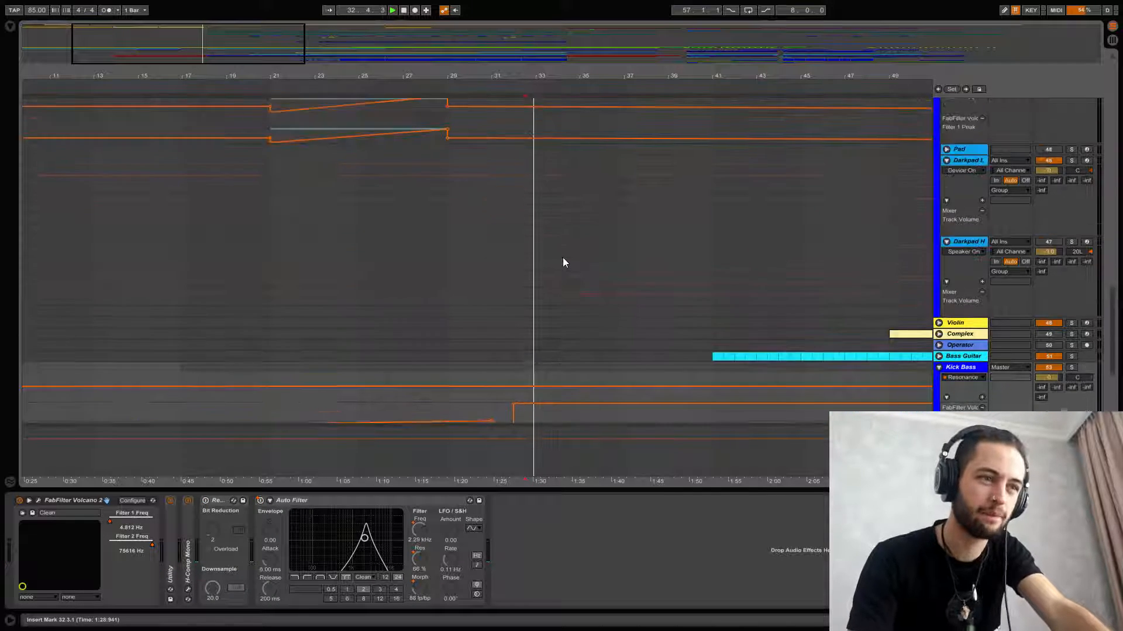
pyautogui.scroll(10, 561, 255)
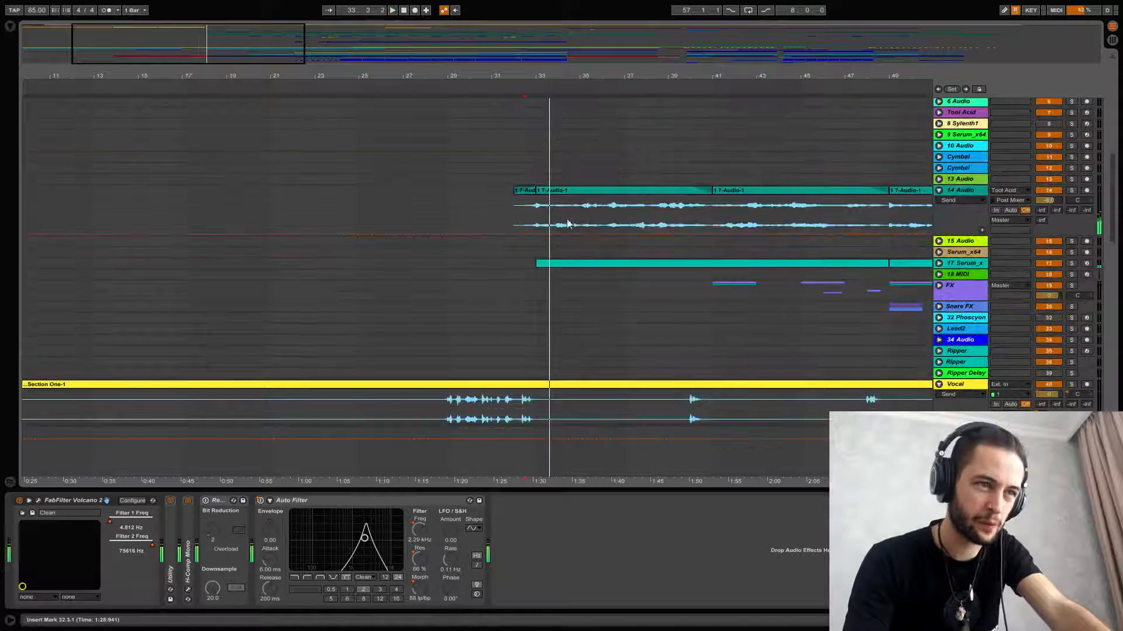
# Step: Solo 14 Audio, play its clip from bar 33, and unfold the Replika device to check its Wormhole preset and plug-in window
pyautogui.click(582, 199)
pyautogui.click(1071, 191)
pyautogui.press('space')
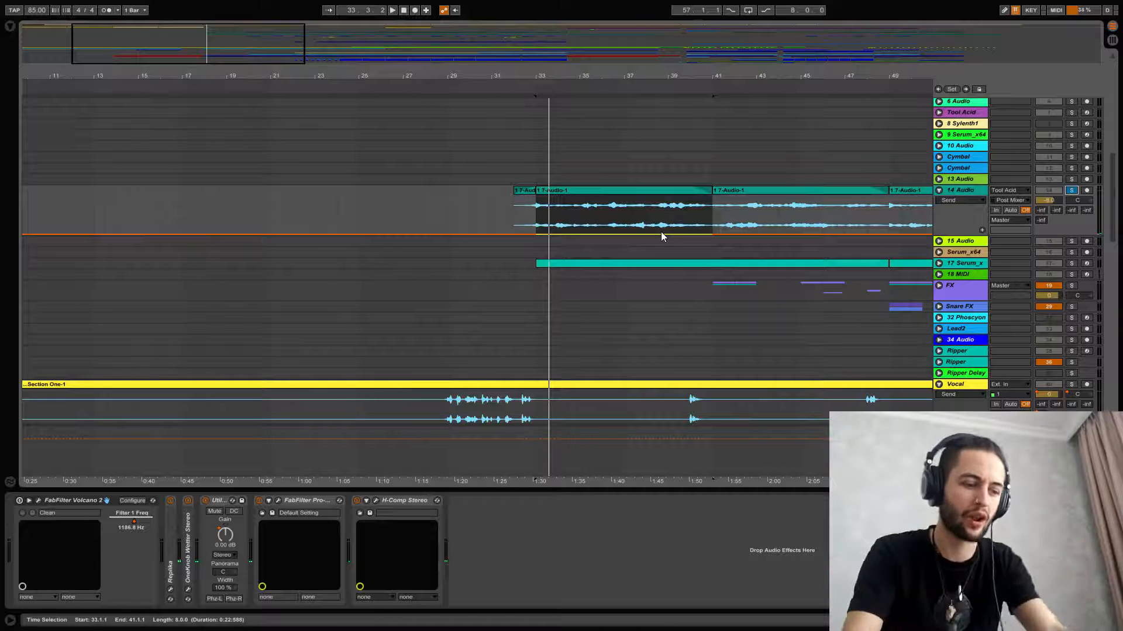
pyautogui.press('space')
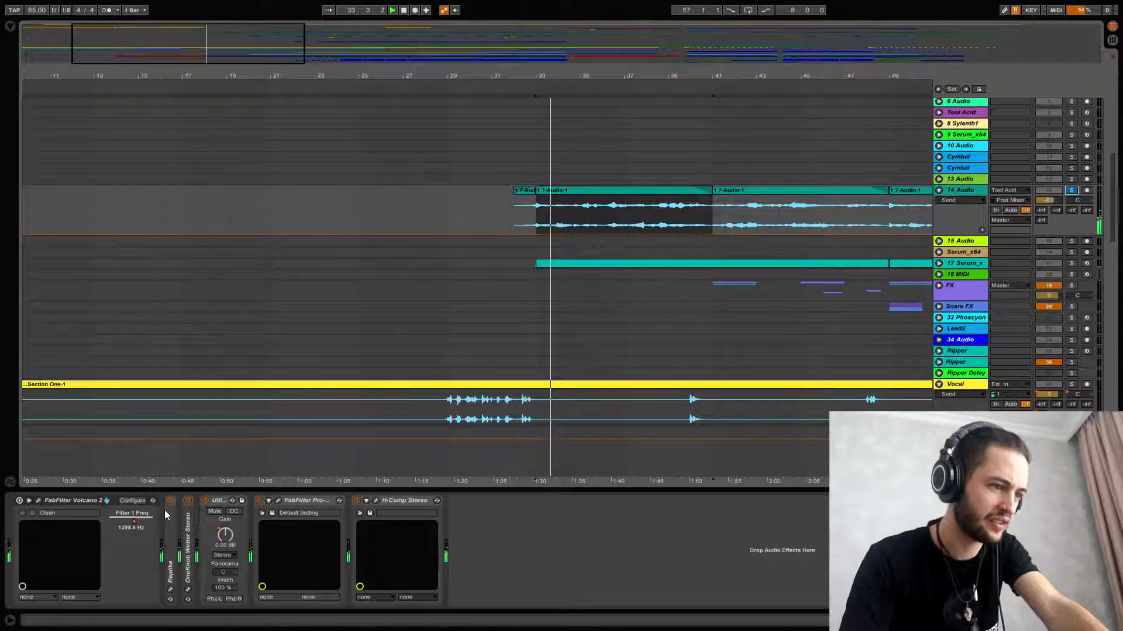
pyautogui.doubleClick(169, 528)
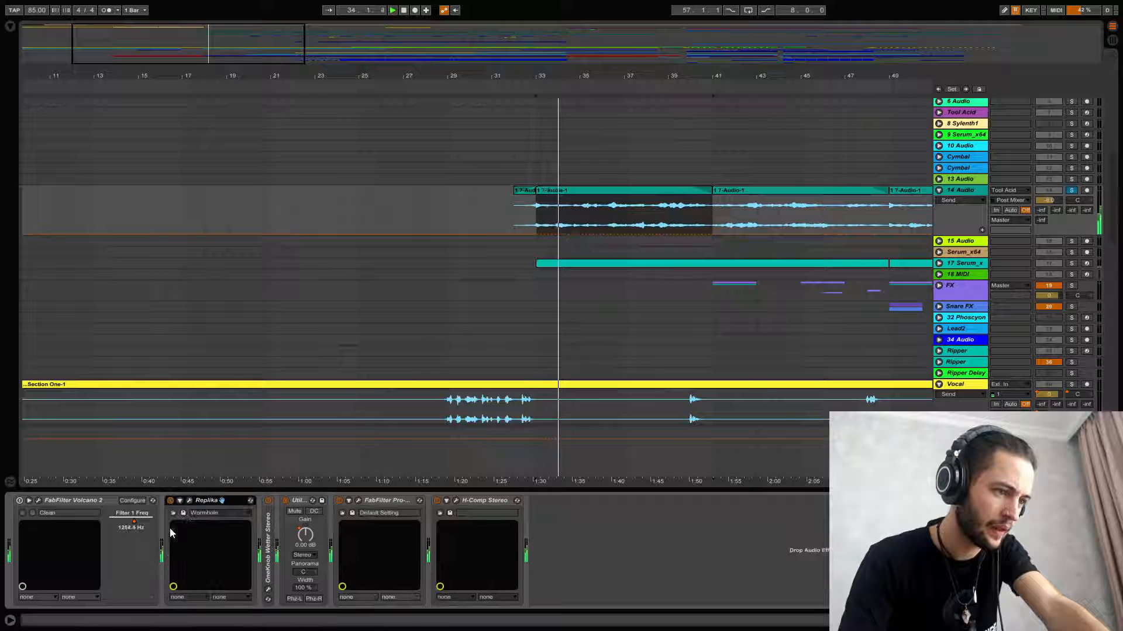
pyautogui.click(188, 501)
pyautogui.click(189, 501)
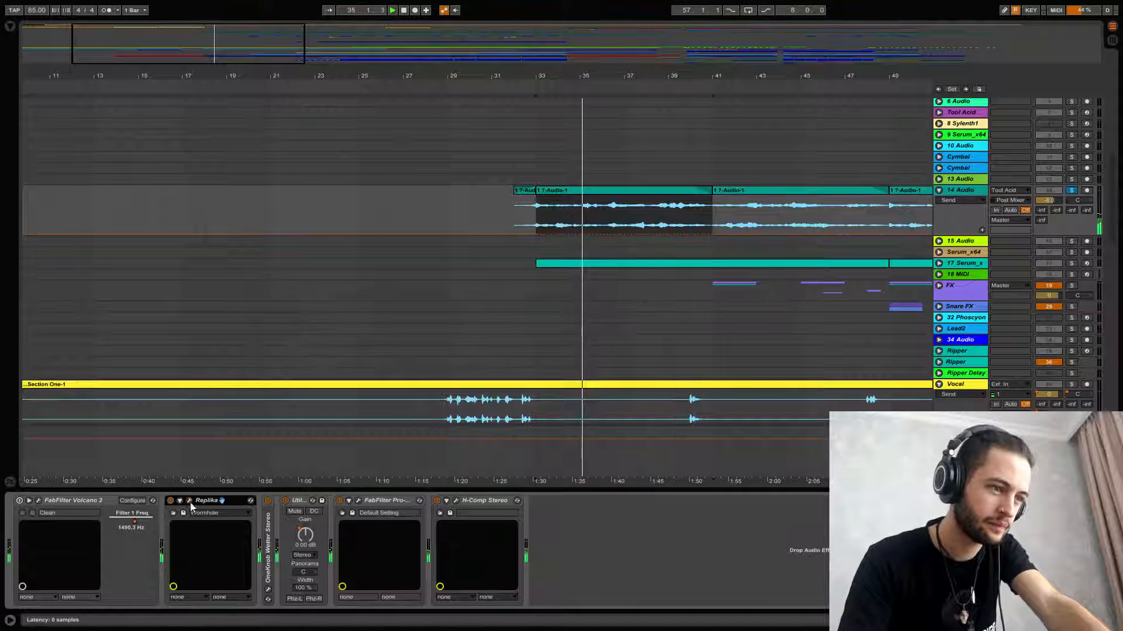
# Step: Unfold and refold OneKnob Wetter Stereo on 14 Audio, then display the Utility's Gain automation across the whole arrangement
pyautogui.doubleClick(269, 527)
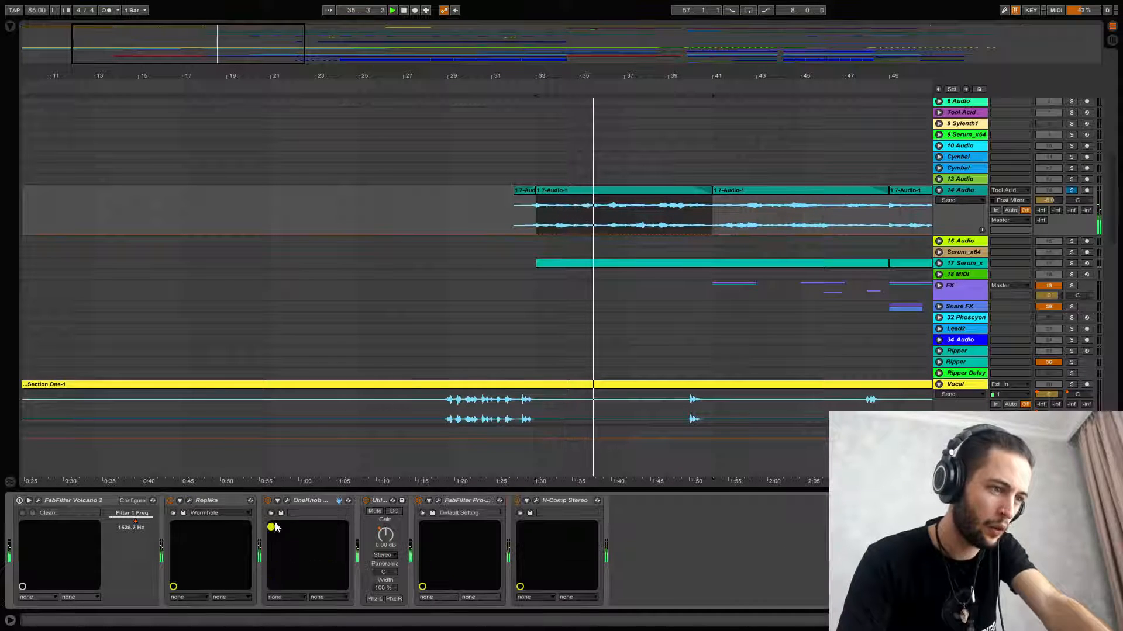
pyautogui.doubleClick(307, 500)
pyautogui.doubleClick(297, 501)
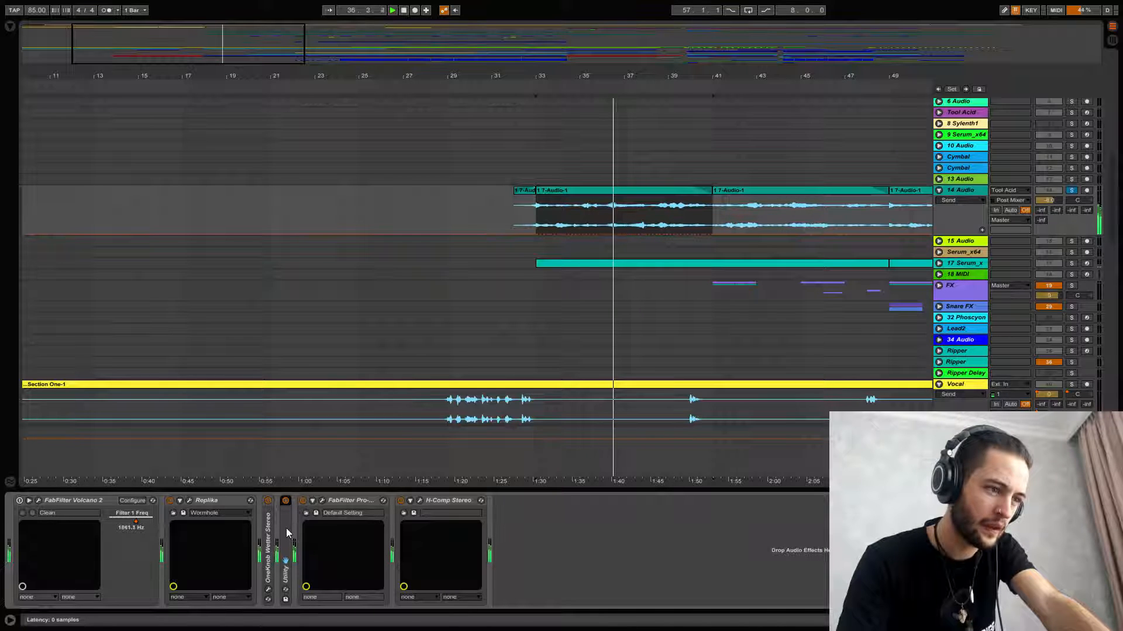
pyautogui.doubleClick(286, 526)
pyautogui.click(310, 539)
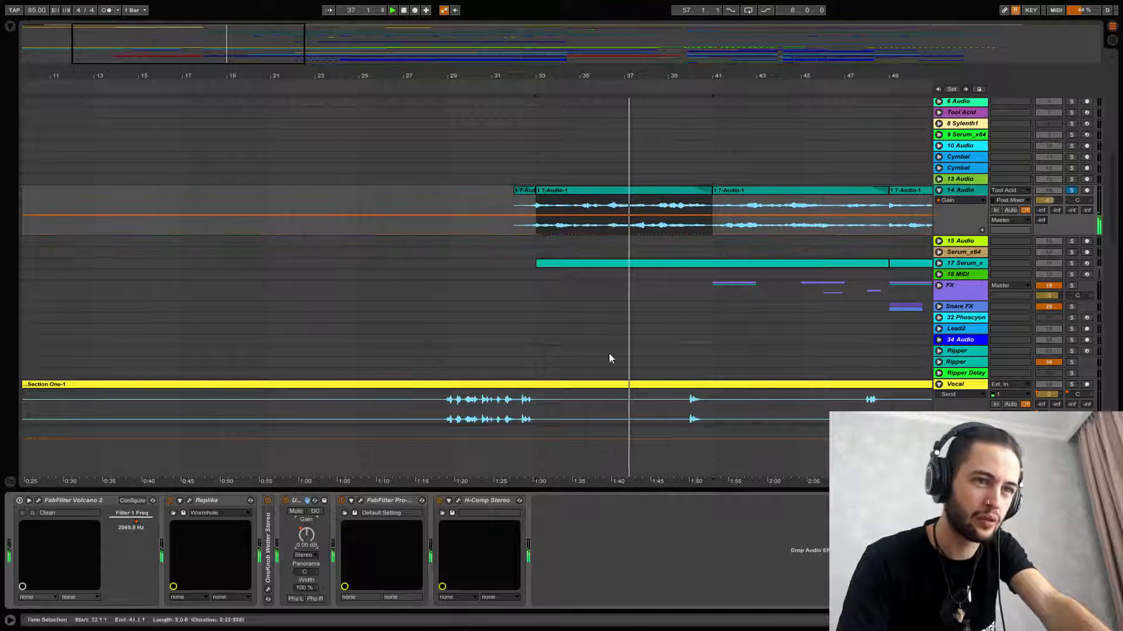
pyautogui.moveTo(659, 74); pyautogui.dragTo(659, 23)
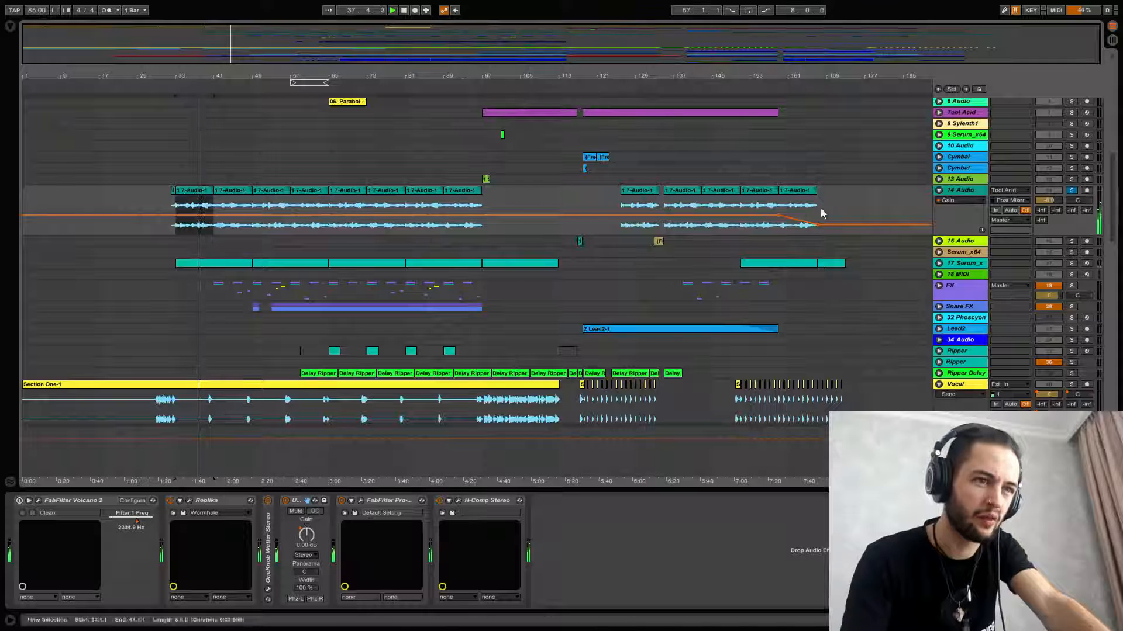
# Step: Check OneKnob Wetter Stereo on 14 Audio again, then open its FabFilter Pro-Q 2, view the low-cut curve and close the window
pyautogui.doubleClick(271, 554)
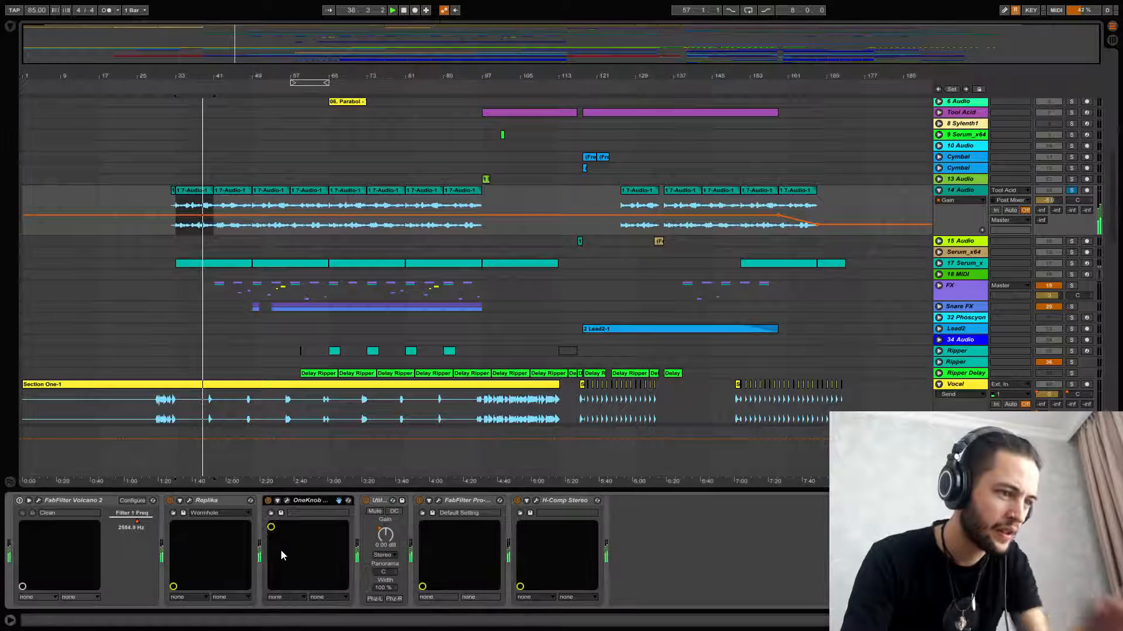
pyautogui.doubleClick(314, 500)
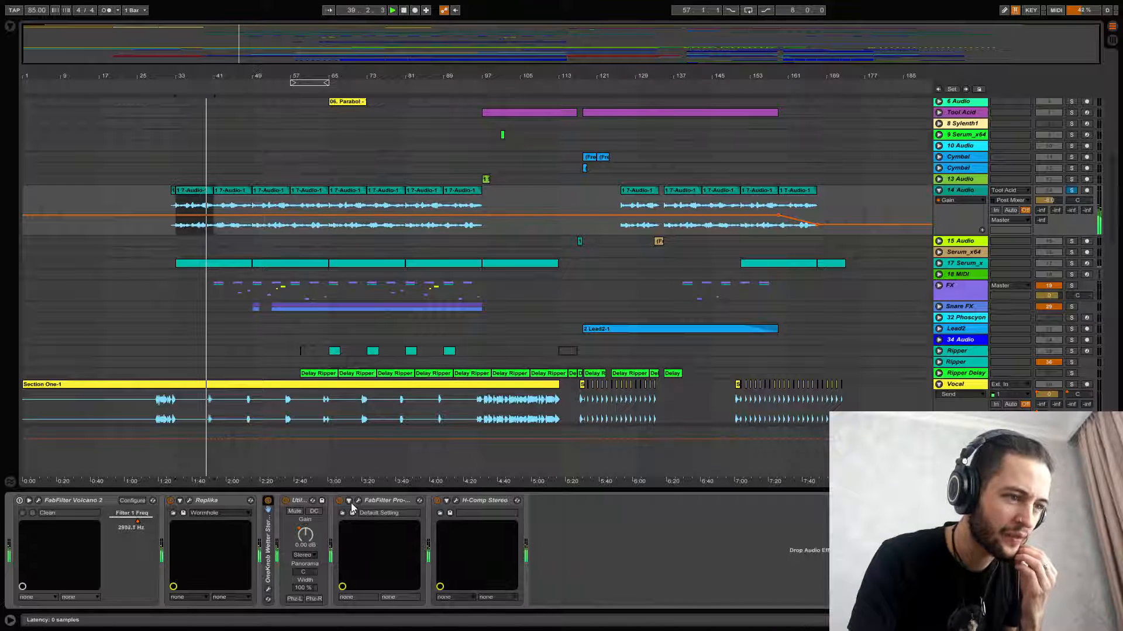
pyautogui.click(358, 501)
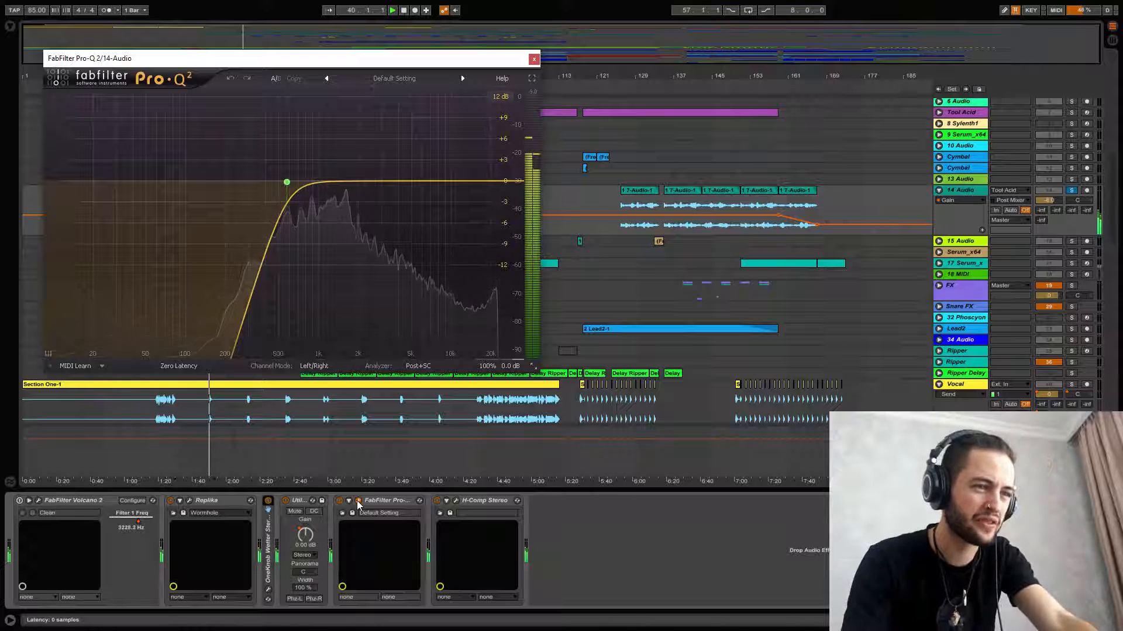
pyautogui.click(358, 501)
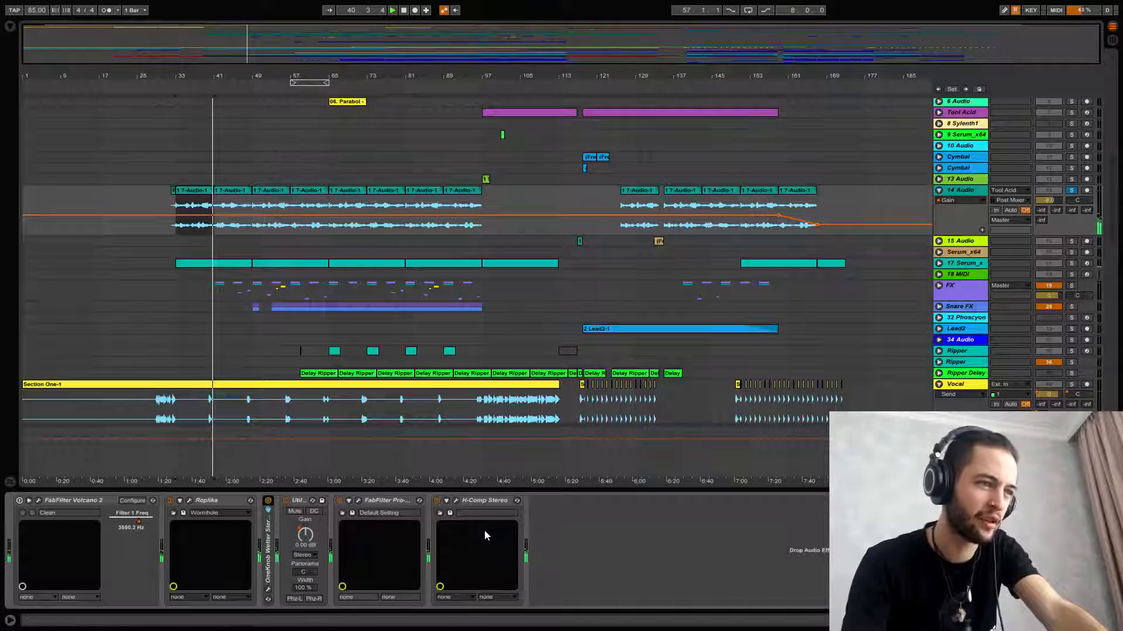
# Step: Unfold and solo the 17 Serum track, select its first clip, and play it from bar 33
pyautogui.moveTo(193, 93); pyautogui.dragTo(334, 243)
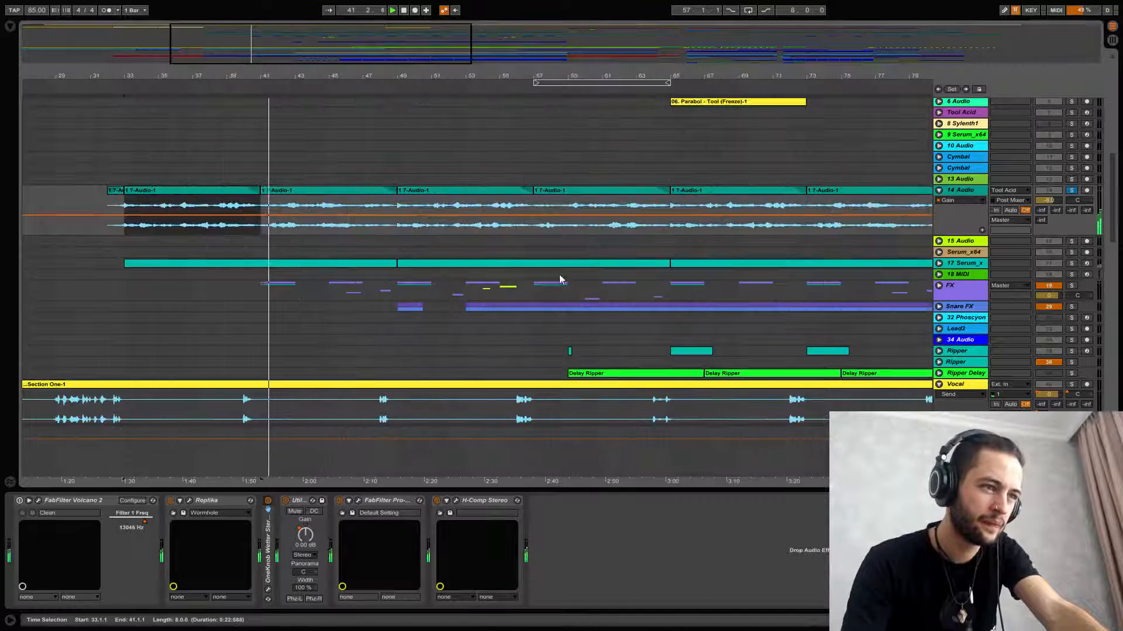
pyautogui.click(939, 264)
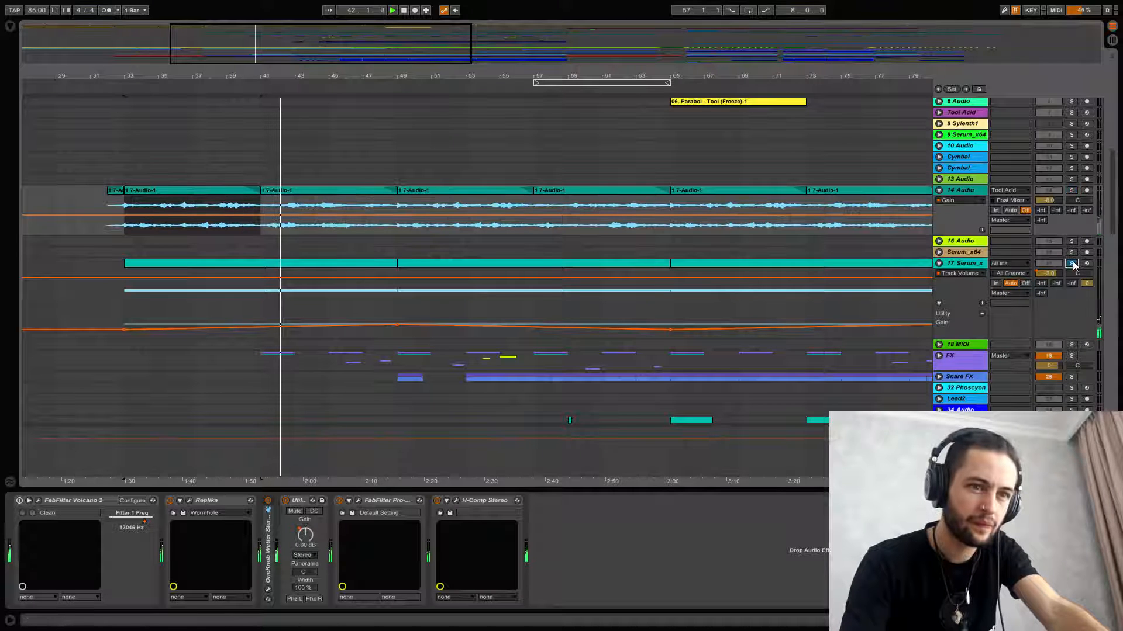
pyautogui.click(303, 263)
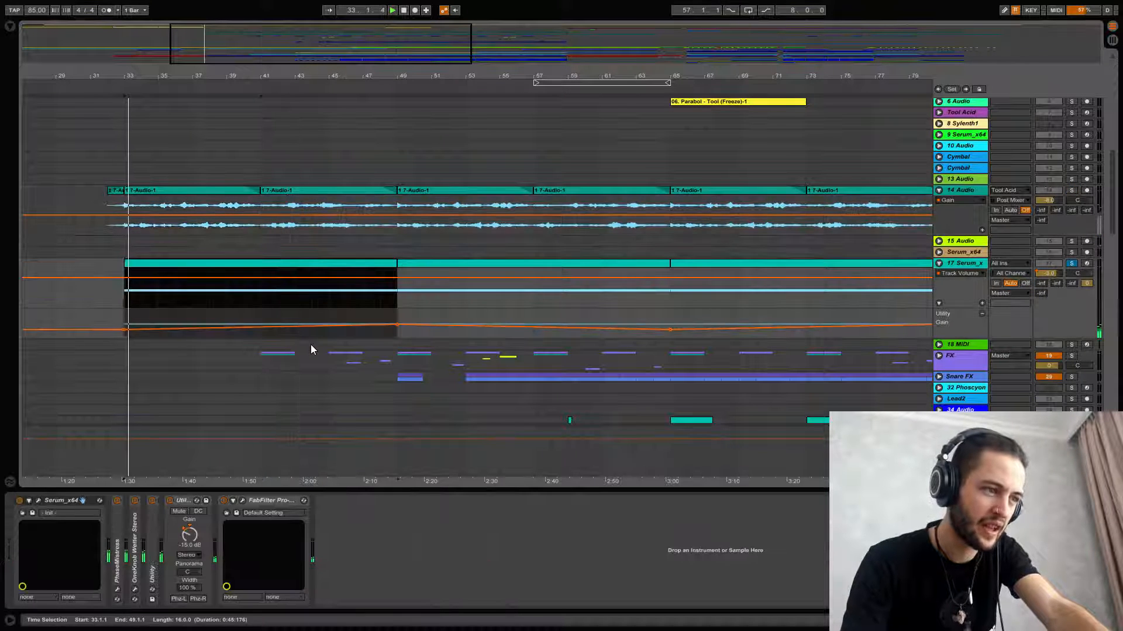
# Step: Open 17 Serum's Serum window to examine its oscillator patch, close it, check the FabFilter Pro-Q 2 device, and unsolo the track
pyautogui.click(38, 500)
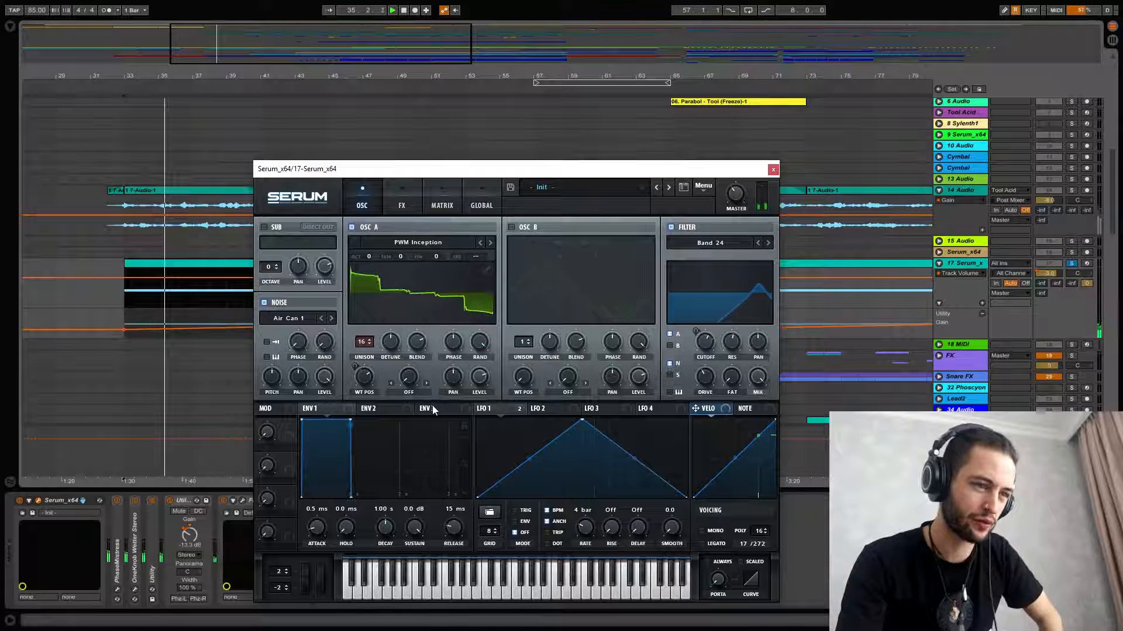
pyautogui.click(773, 170)
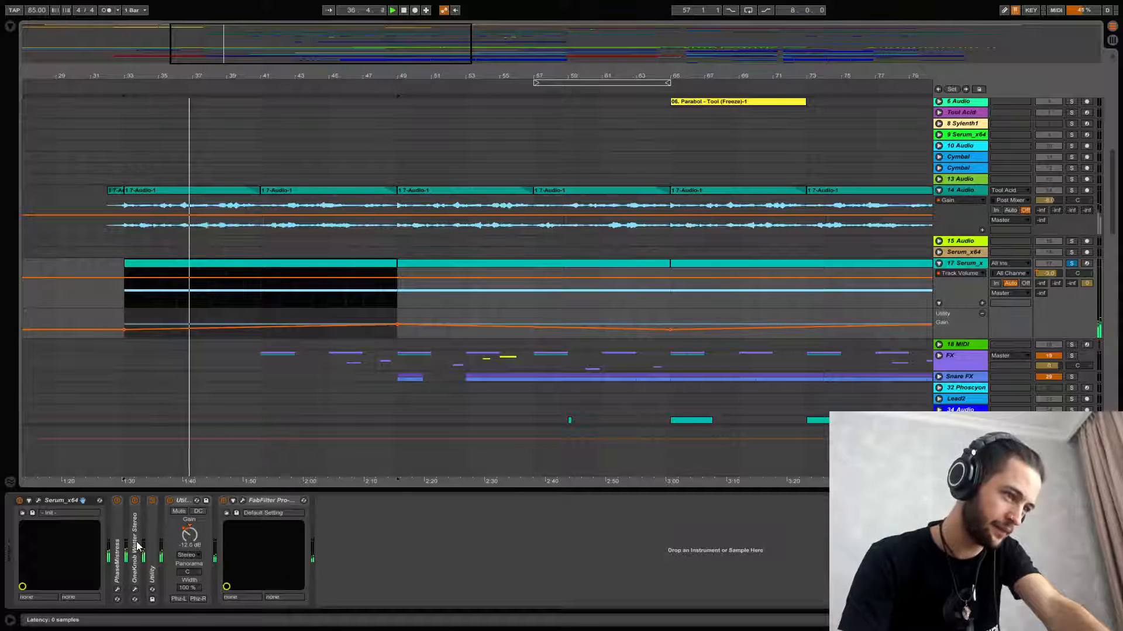
pyautogui.click(241, 502)
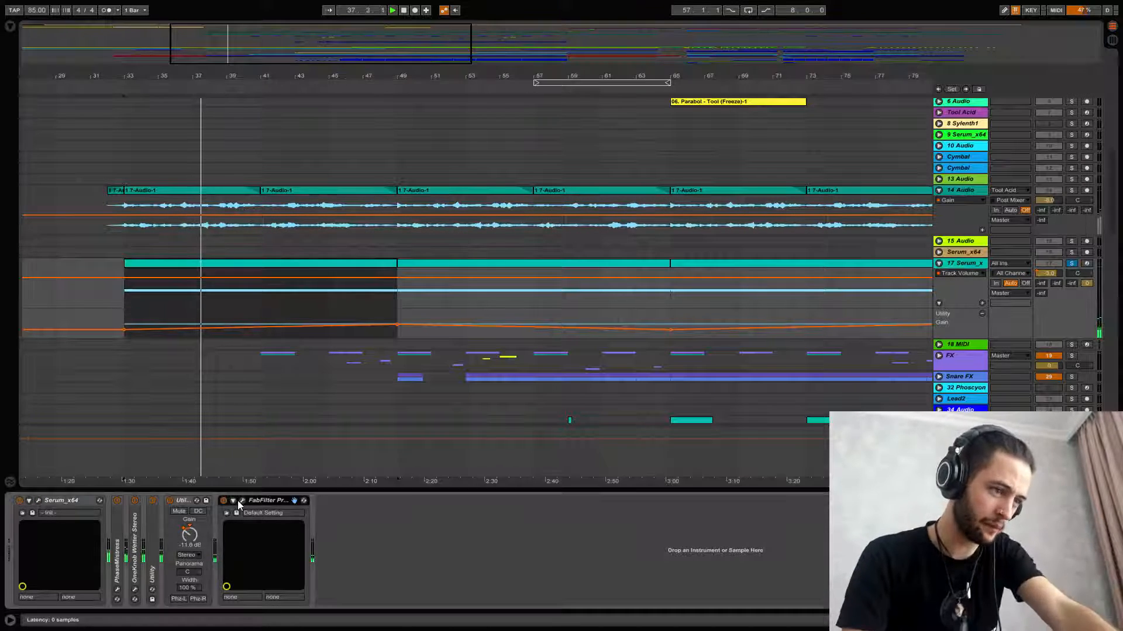
pyautogui.click(243, 502)
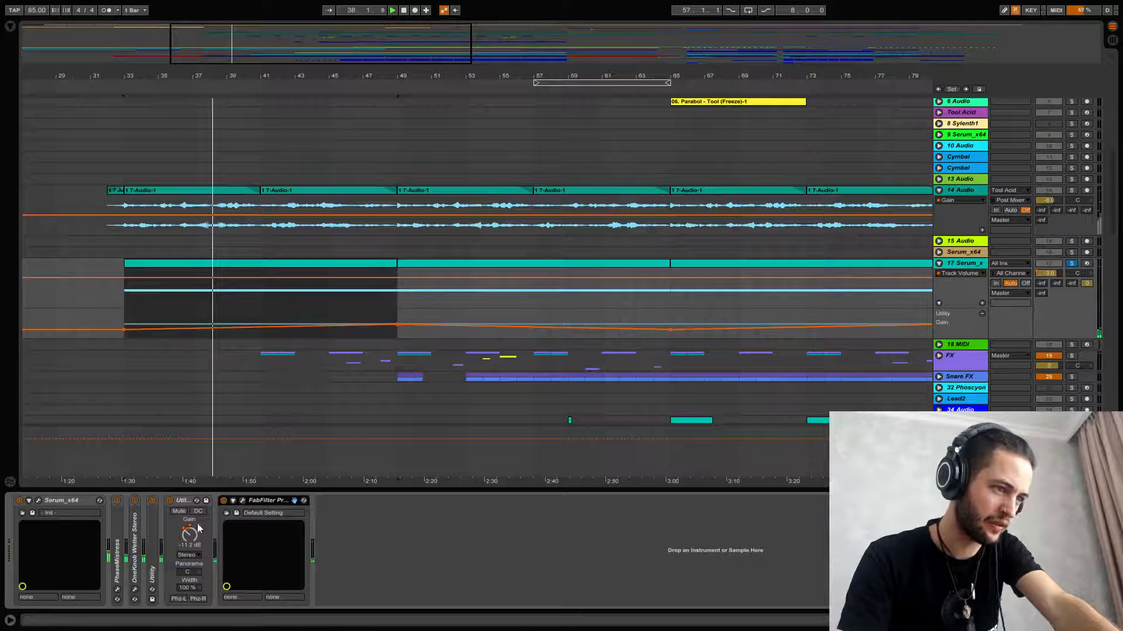
pyautogui.click(1071, 263)
# Step: Unfold the FX group, solo the first FX track, and play its Quantirus clip from bar 41 in a closer view
pyautogui.scroll(-3, 878, 382)
pyautogui.click(265, 305)
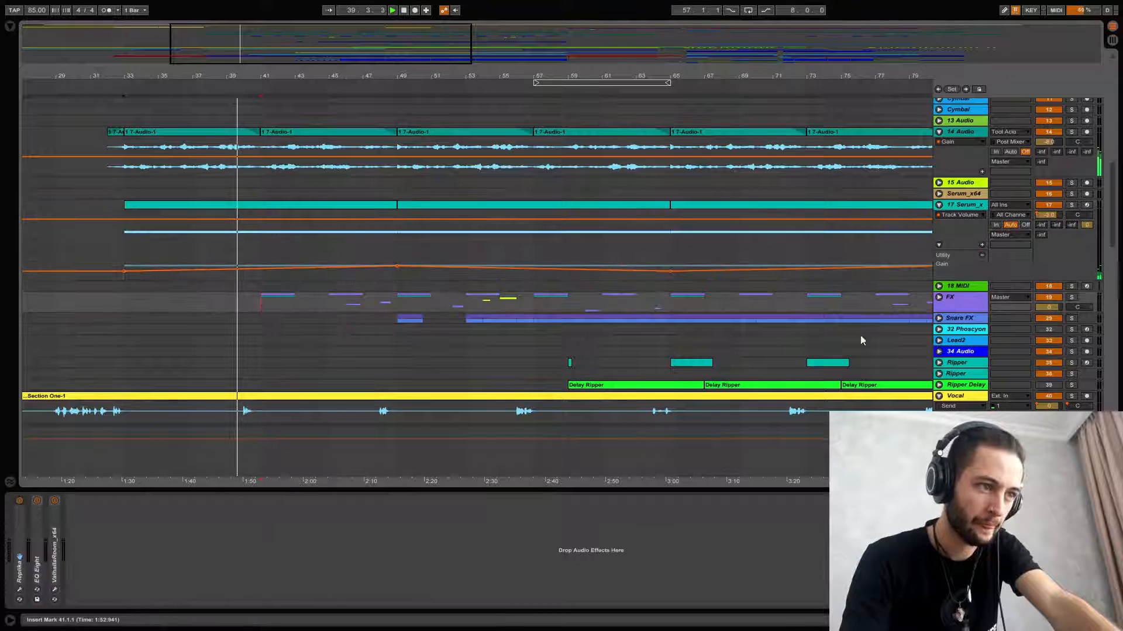
pyautogui.click(939, 298)
pyautogui.scroll(-4, 541, 328)
pyautogui.click(276, 294)
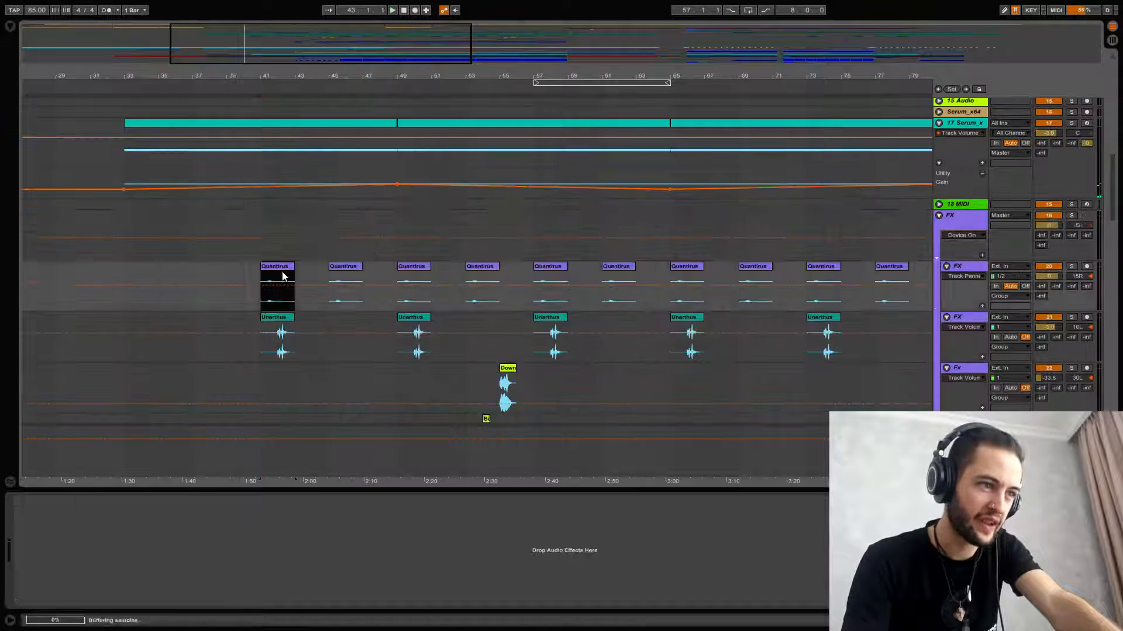
pyautogui.click(1071, 266)
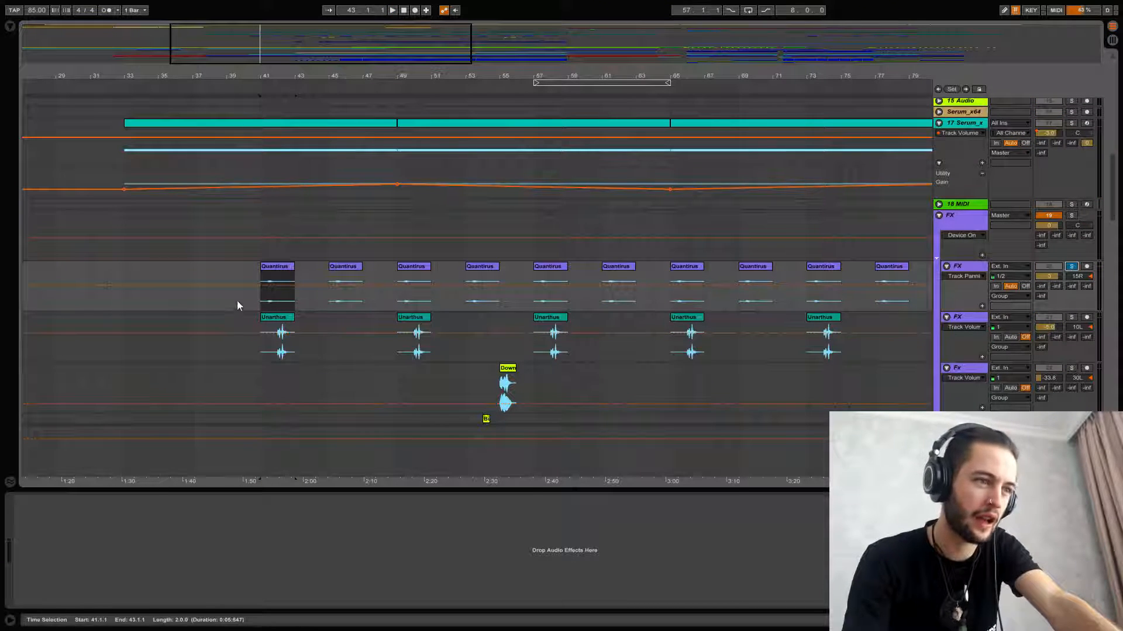
pyautogui.moveTo(258, 77); pyautogui.dragTo(257, 171)
pyautogui.press('space')
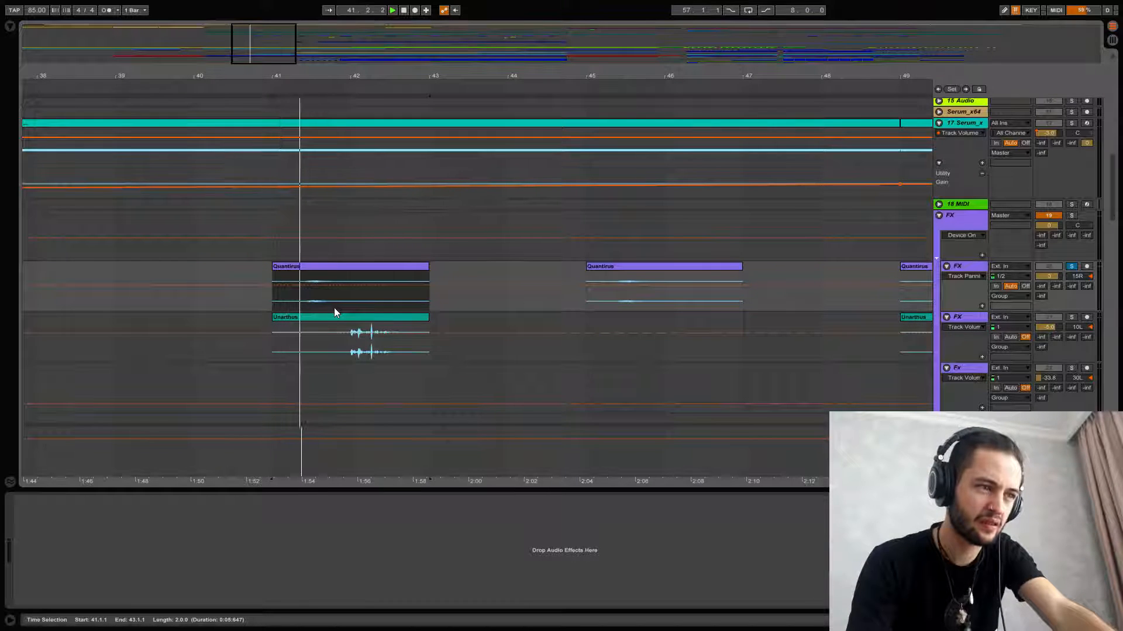
# Step: Play the second FX track's clip from bar 42 and point out its silent opening from bar 41 to 42
pyautogui.click(352, 350)
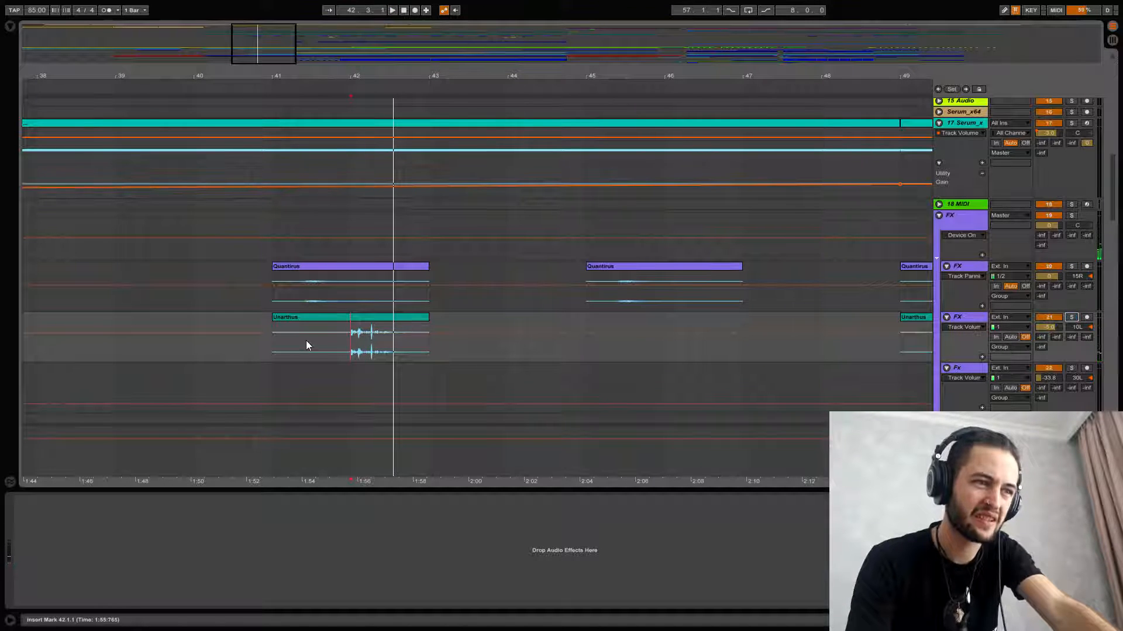
pyautogui.moveTo(307, 344); pyautogui.dragTo(351, 342)
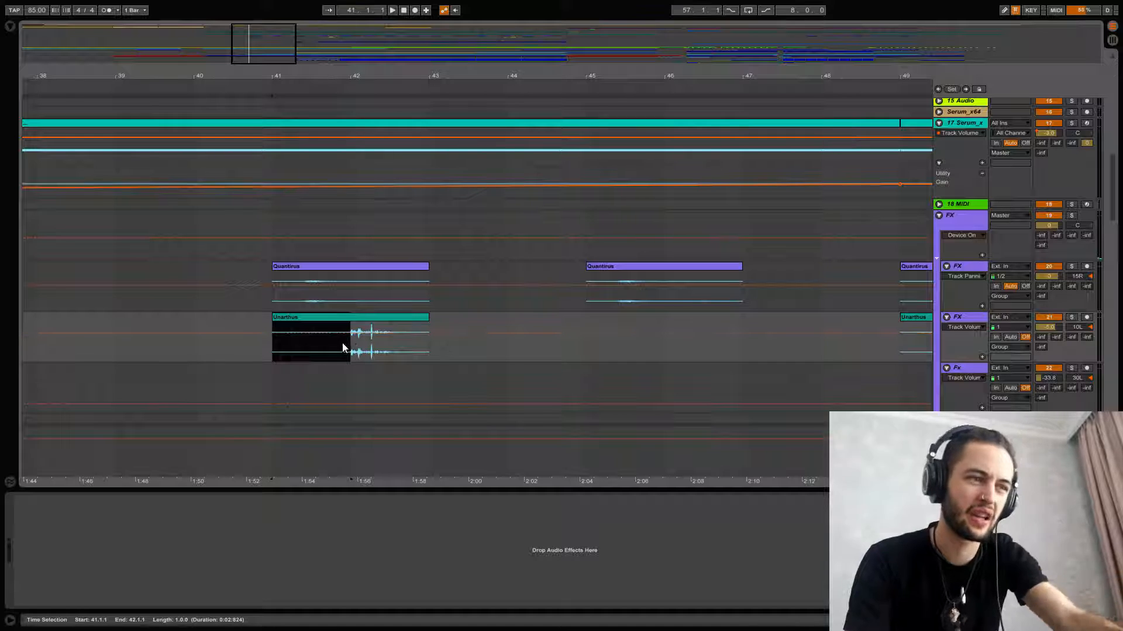
pyautogui.click(346, 354)
# Step: Select the faded clip at bar 46 further down the FX group, play it, and stop playback
pyautogui.scroll(-5, 402, 345)
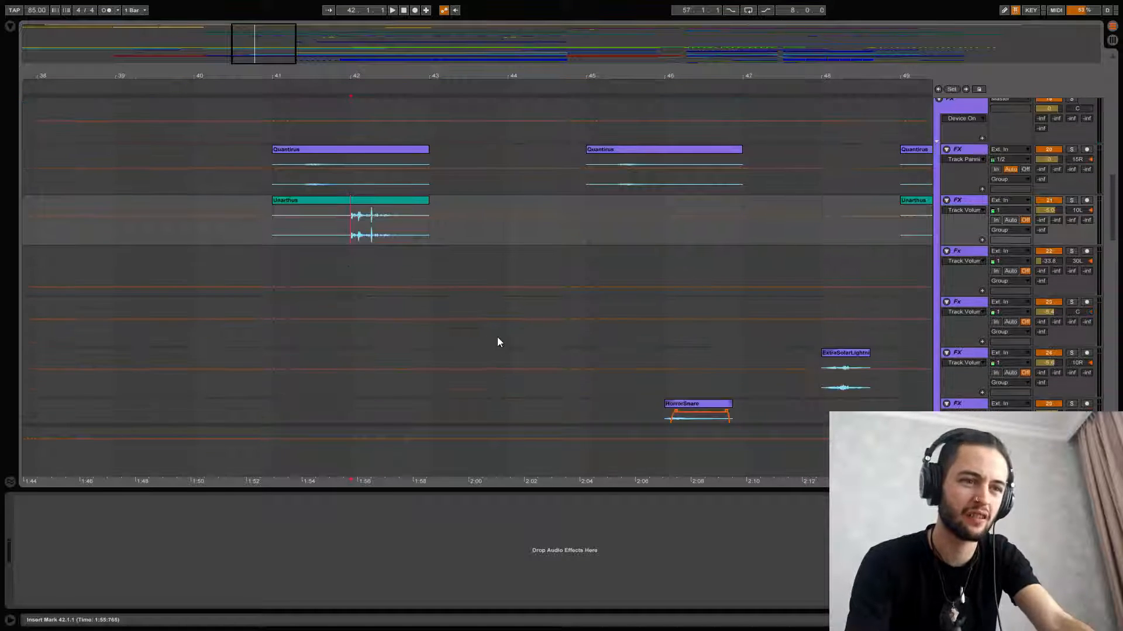
pyautogui.click(681, 358)
pyautogui.press('space')
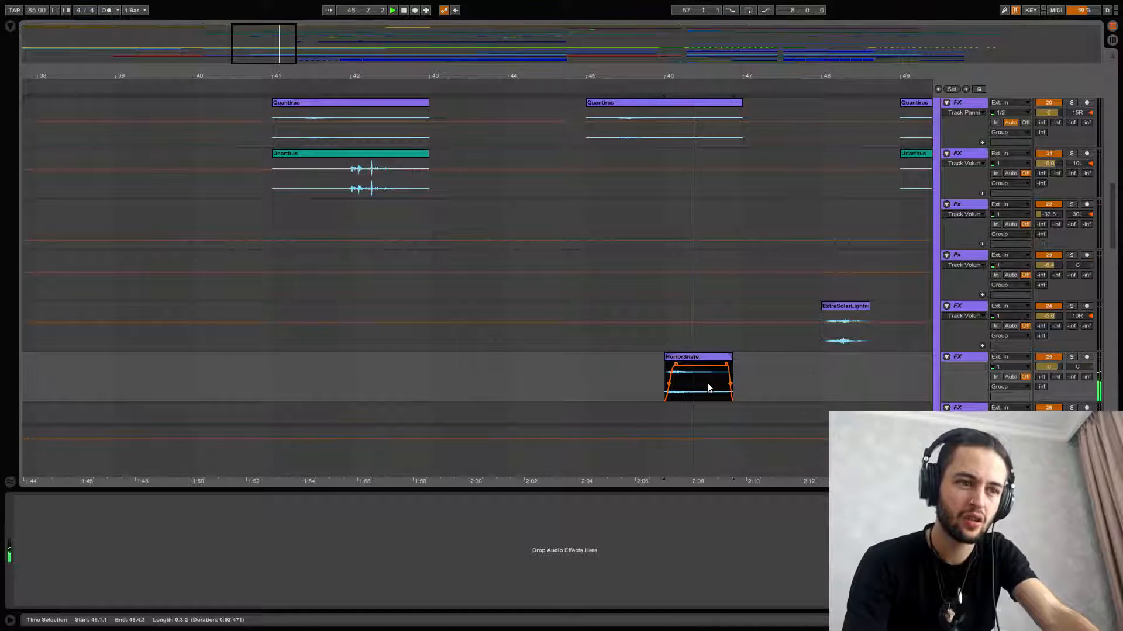
pyautogui.scroll(-5, 711, 383)
pyautogui.press('space')
# Step: Show the full length of the arrangement and play from bar 49, where the Snare FX clips start
pyautogui.moveTo(749, 77); pyautogui.dragTo(749, 23)
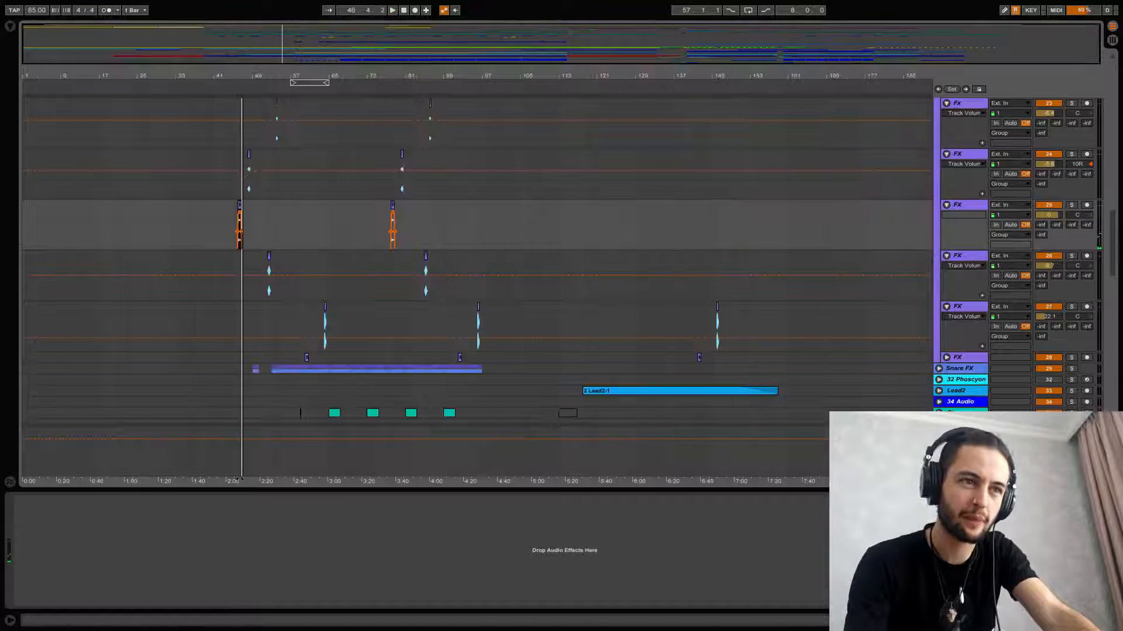
pyautogui.scroll(-3, 201, 334)
pyautogui.click(255, 303)
pyautogui.press('space')
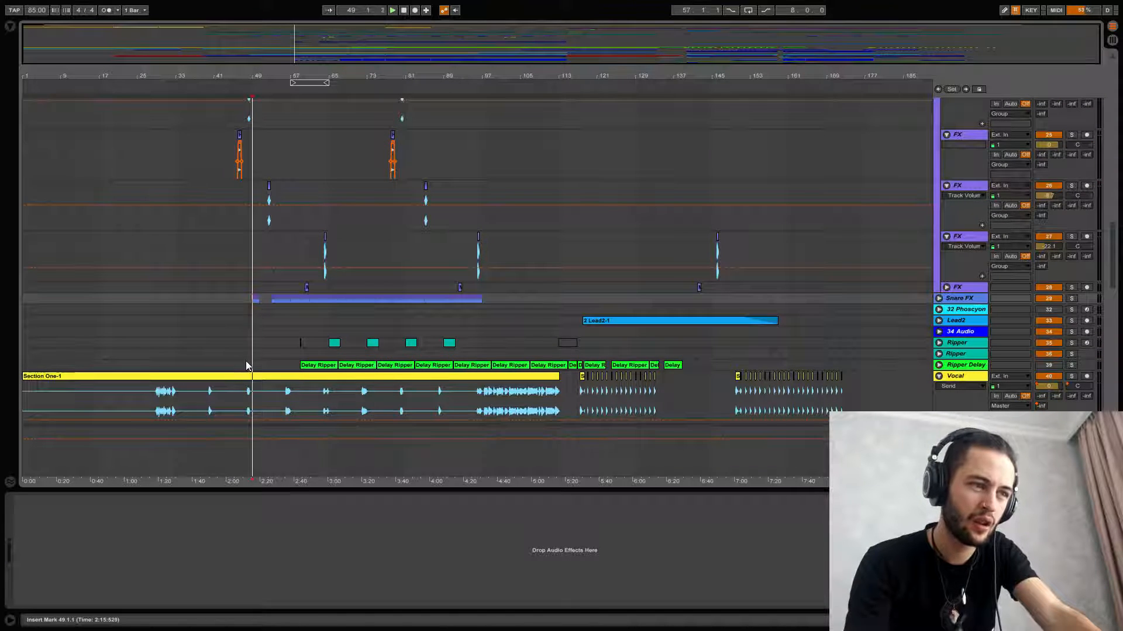
# Step: Look over the arrangement's tracks, from the Textures and FX layers down to the pads, Bass Guitar and Kick Bass groups
pyautogui.scroll(-5, 246, 322)
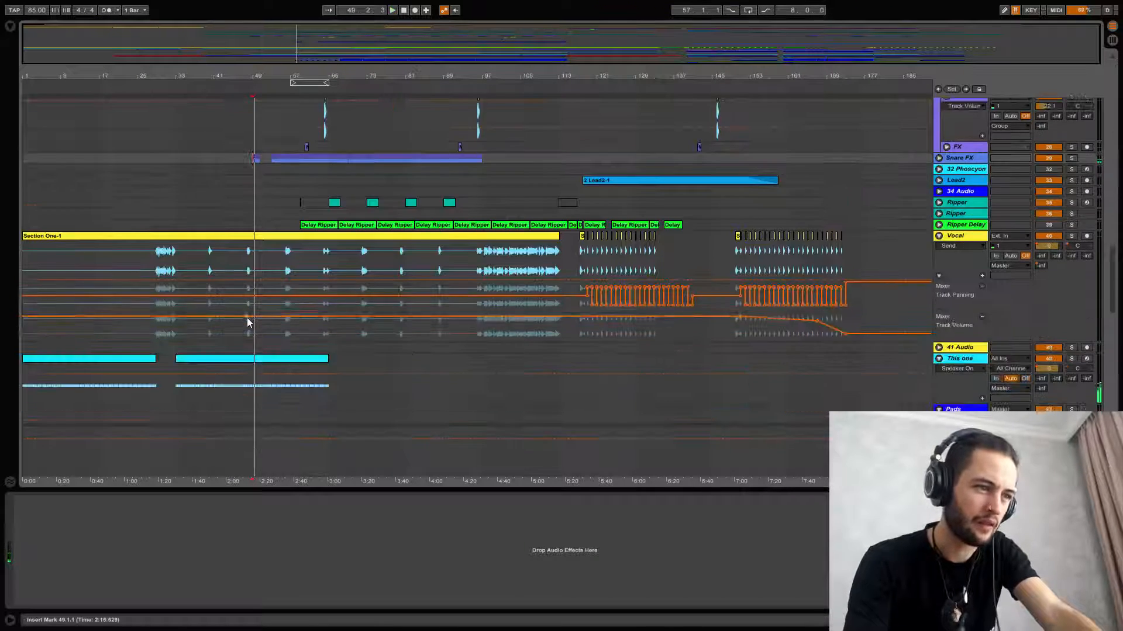
pyautogui.scroll(5, 252, 322)
pyautogui.scroll(-8, 257, 320)
pyautogui.scroll(20, 263, 315)
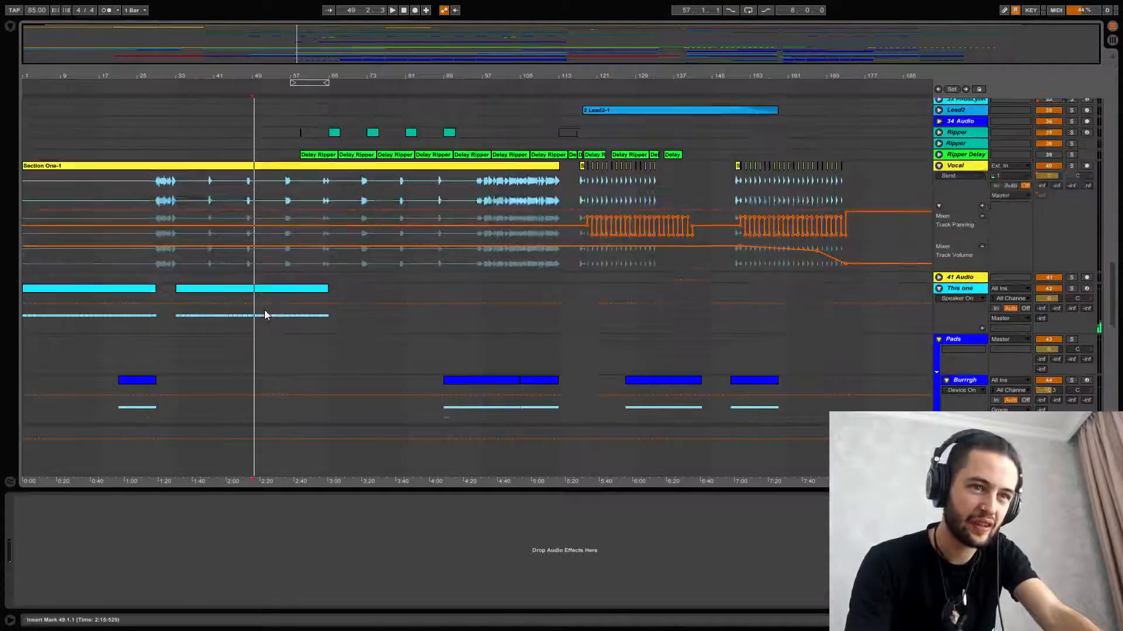
pyautogui.scroll(15, 267, 314)
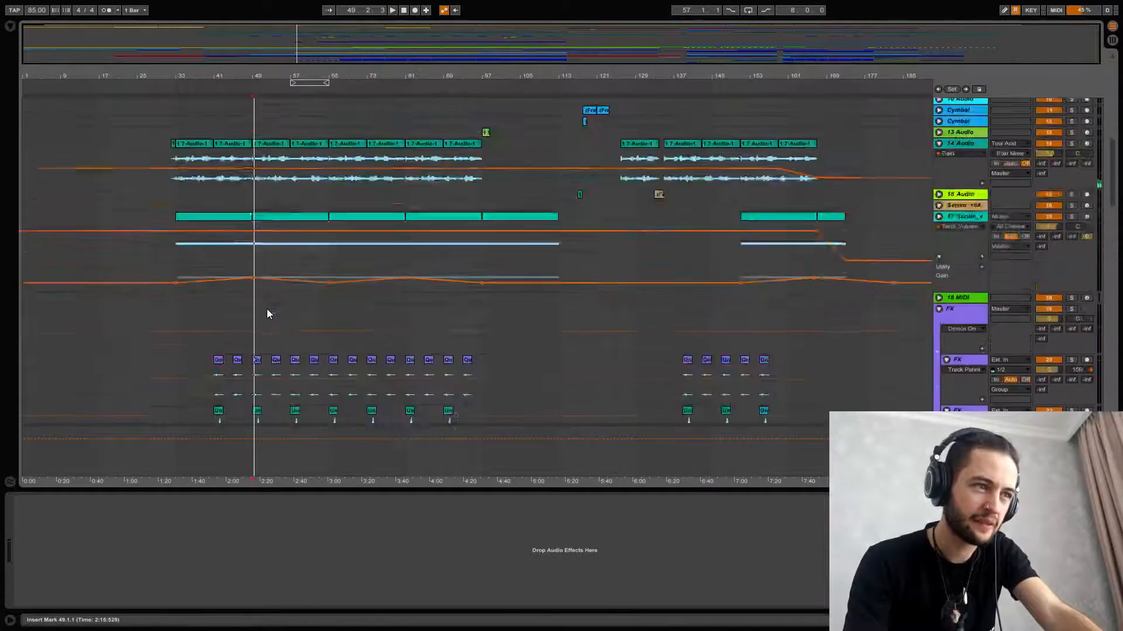
pyautogui.scroll(2, 798, 258)
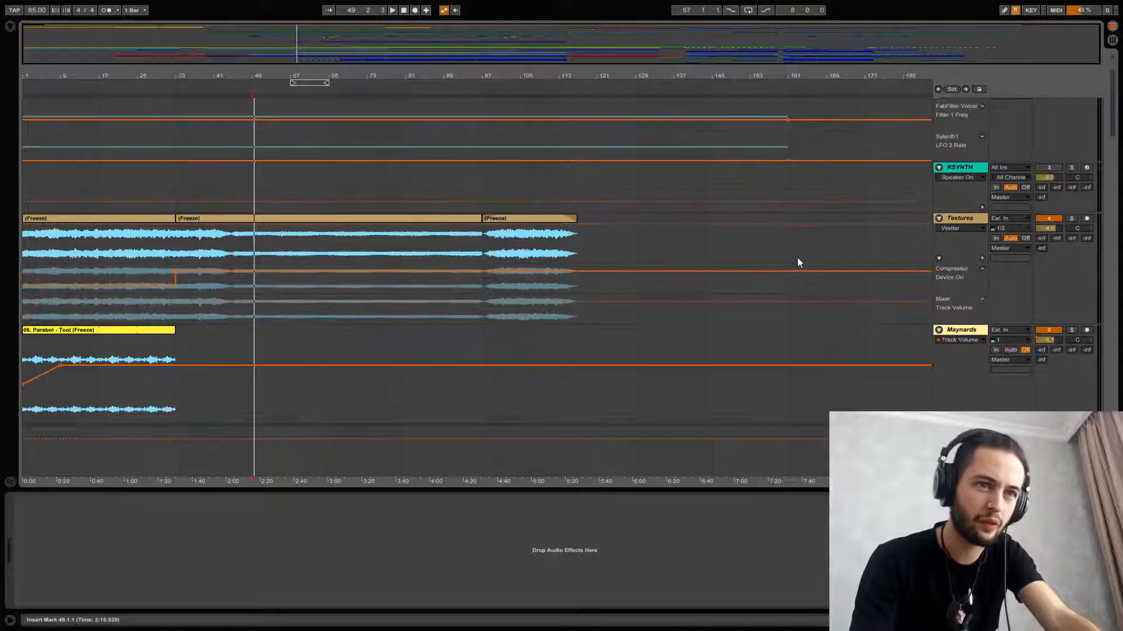
pyautogui.scroll(-10, 794, 257)
pyautogui.scroll(-15, 788, 263)
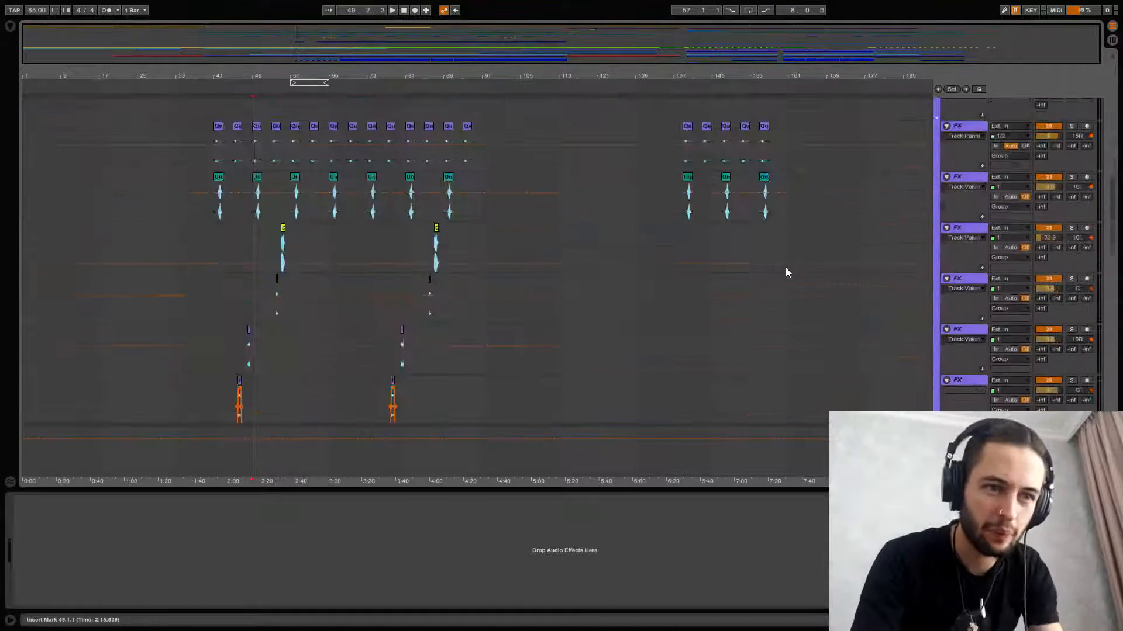
pyautogui.scroll(-12, 306, 336)
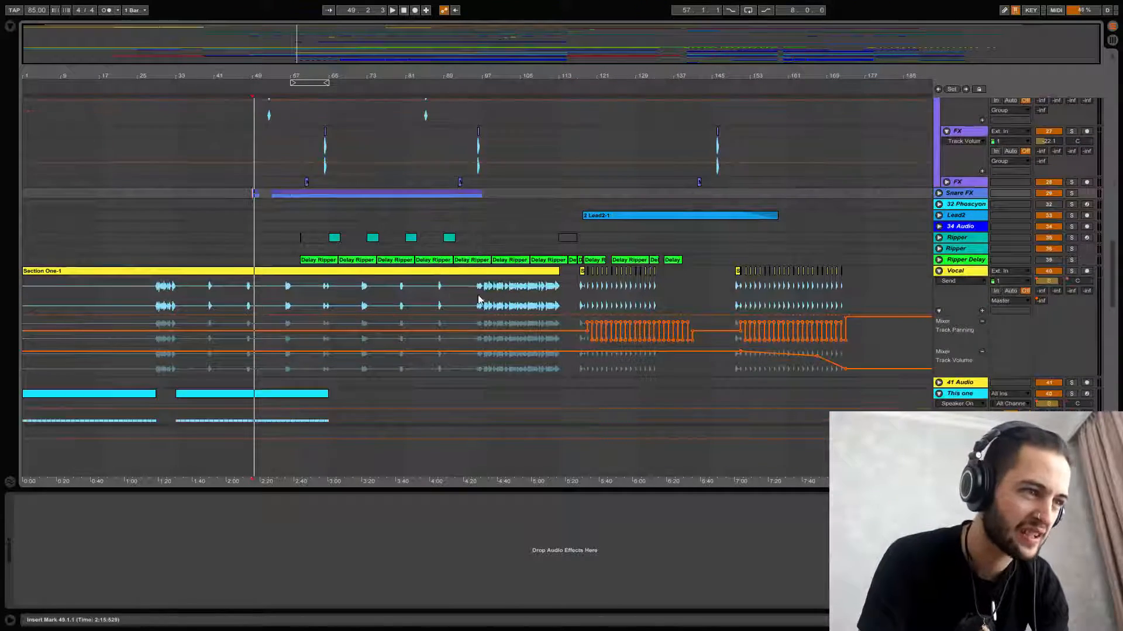
pyautogui.scroll(-3, 309, 338)
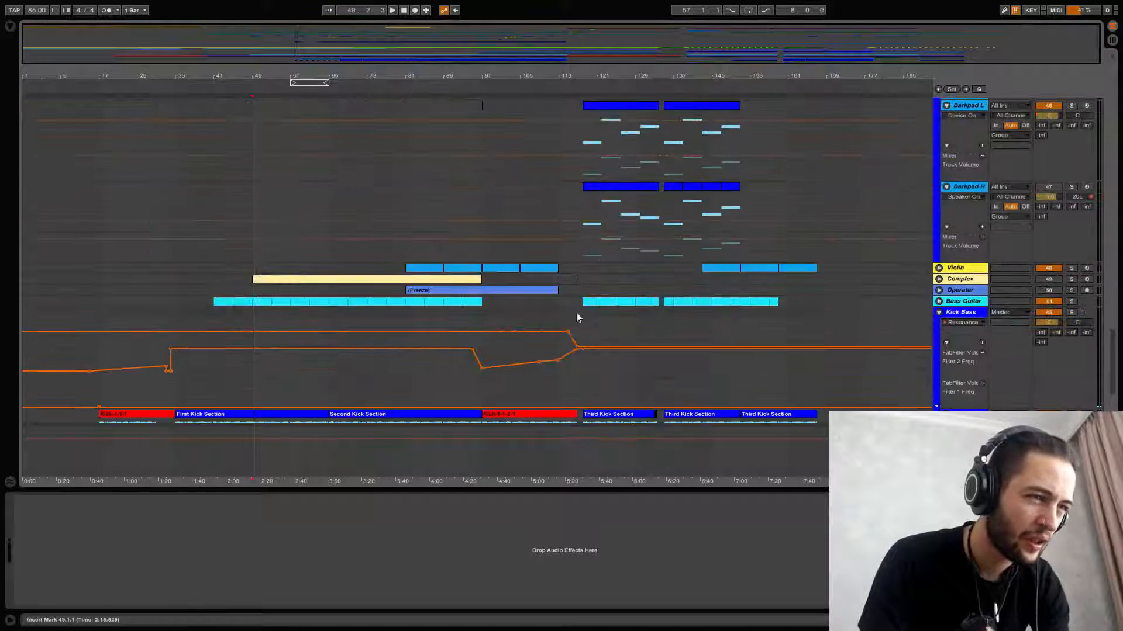
# Step: Unfold the Bass Guitar group, play it from bar 37, select Guitar L's first clip, and solo Guitar L
pyautogui.click(938, 301)
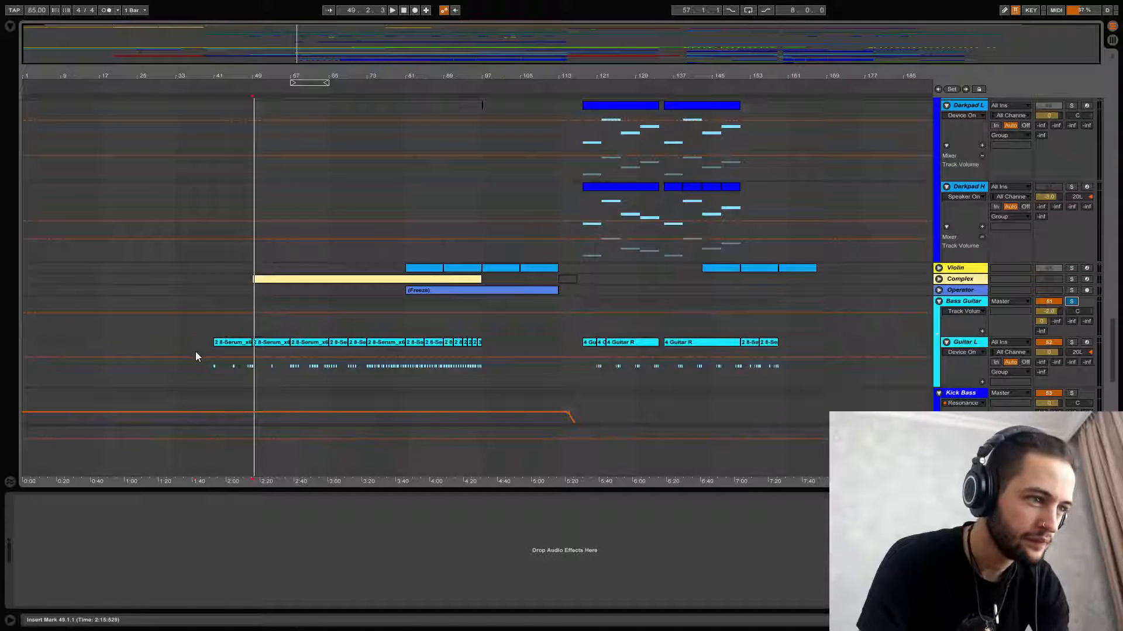
pyautogui.click(195, 356)
pyautogui.press('space')
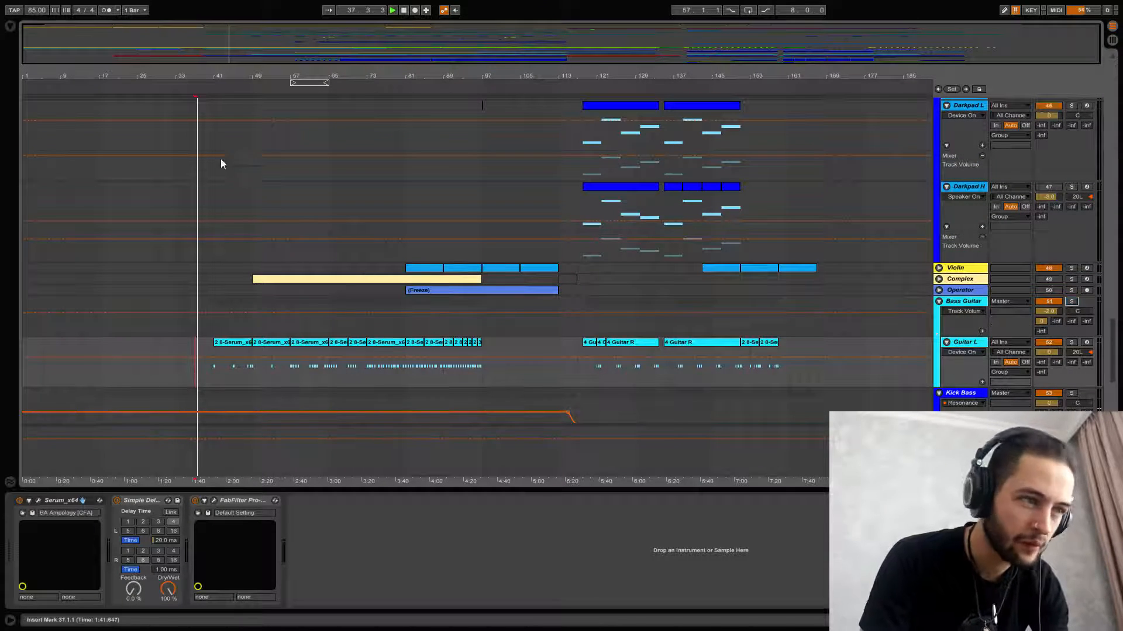
pyautogui.moveTo(216, 76); pyautogui.dragTo(257, 146)
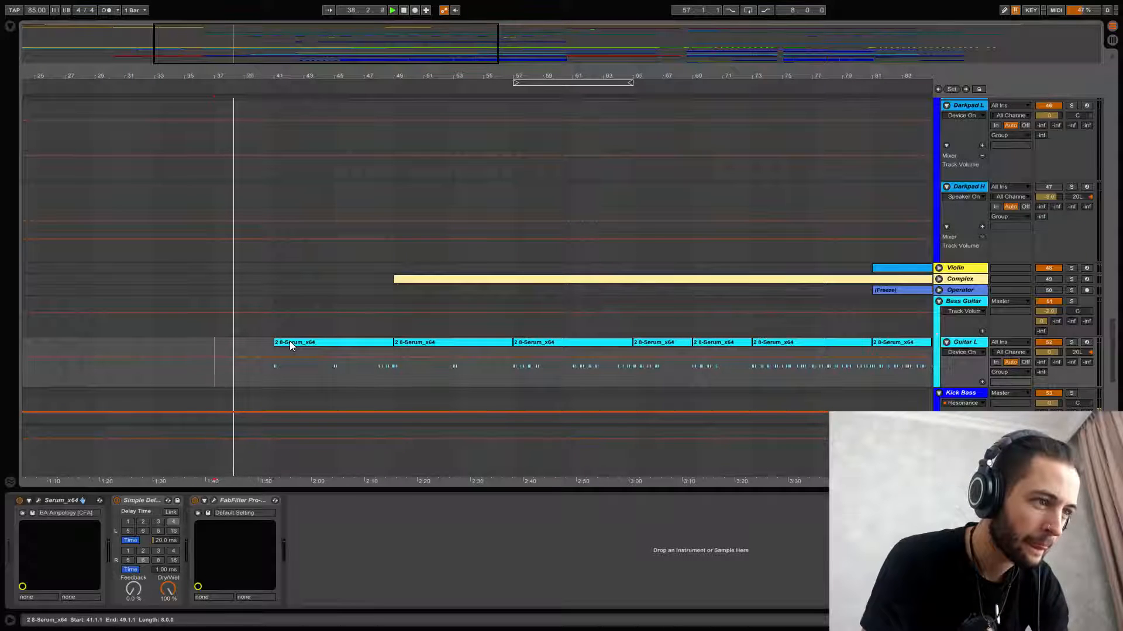
pyautogui.click(289, 342)
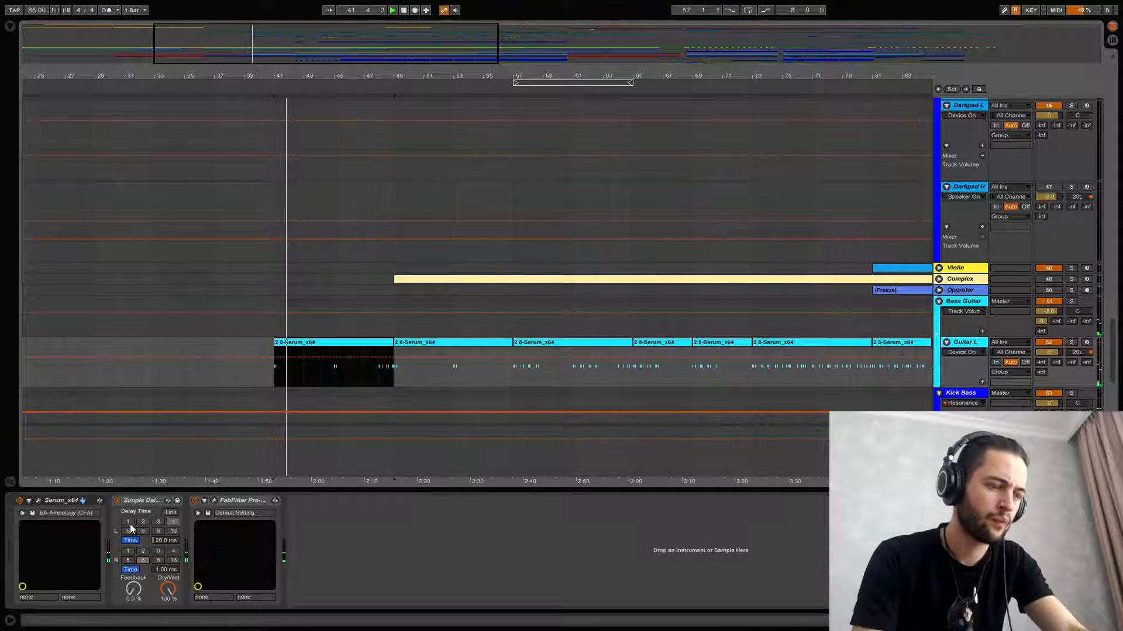
pyautogui.click(1071, 342)
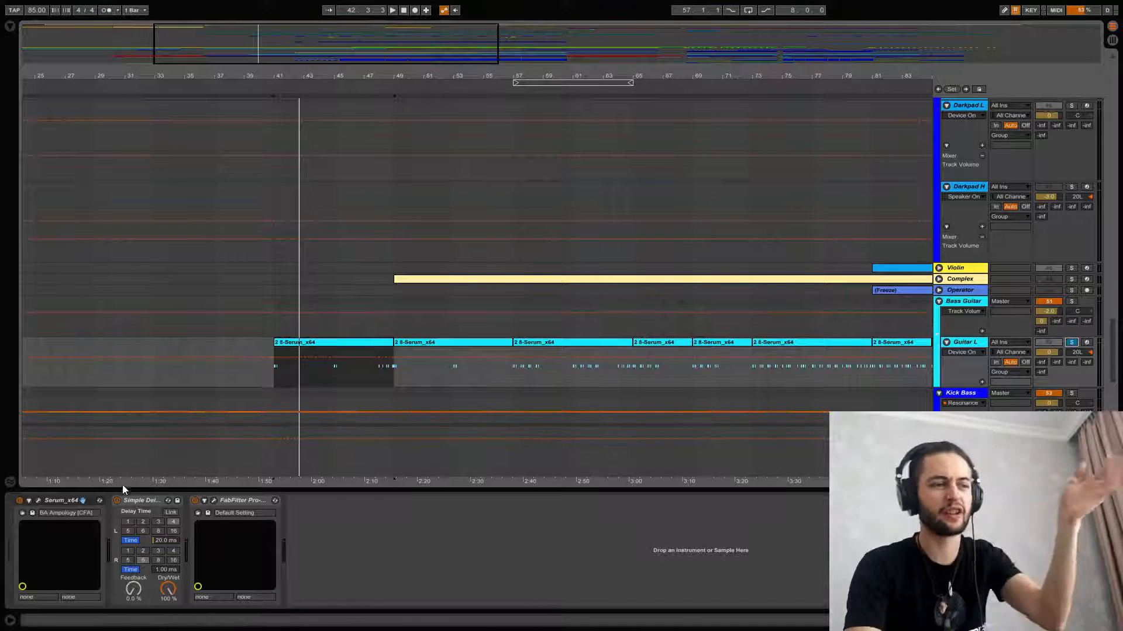
# Step: Open Guitar L's Serum window, examine the BA Ampology preset's effects chain from distortion to filter, and return to its oscillators
pyautogui.click(38, 500)
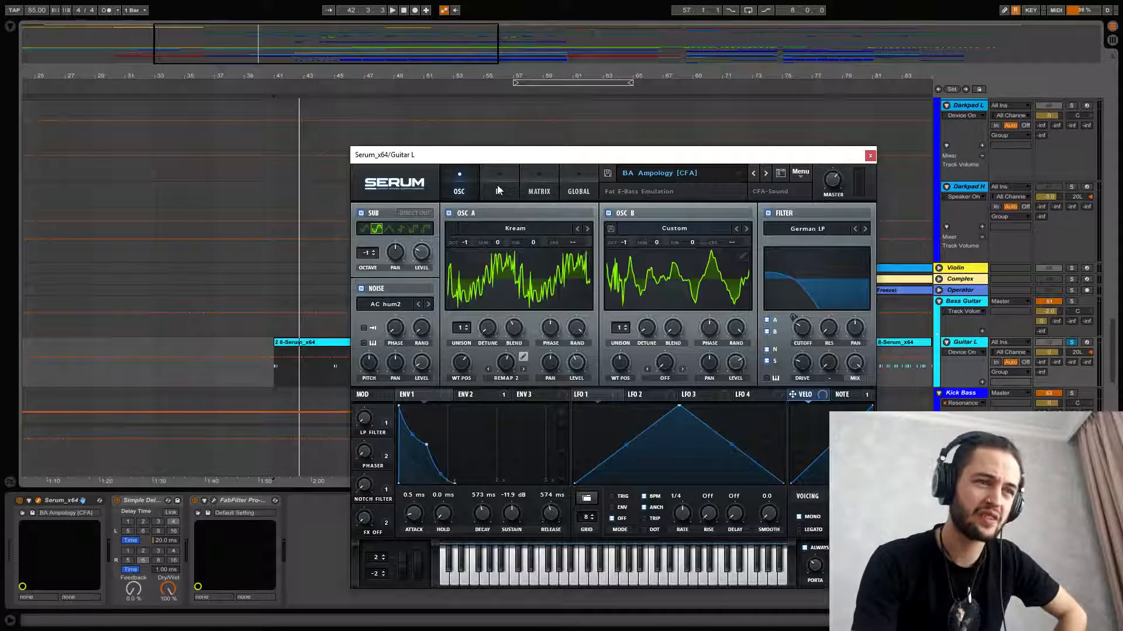
pyautogui.click(499, 190)
pyautogui.moveTo(873, 243); pyautogui.dragTo(871, 361)
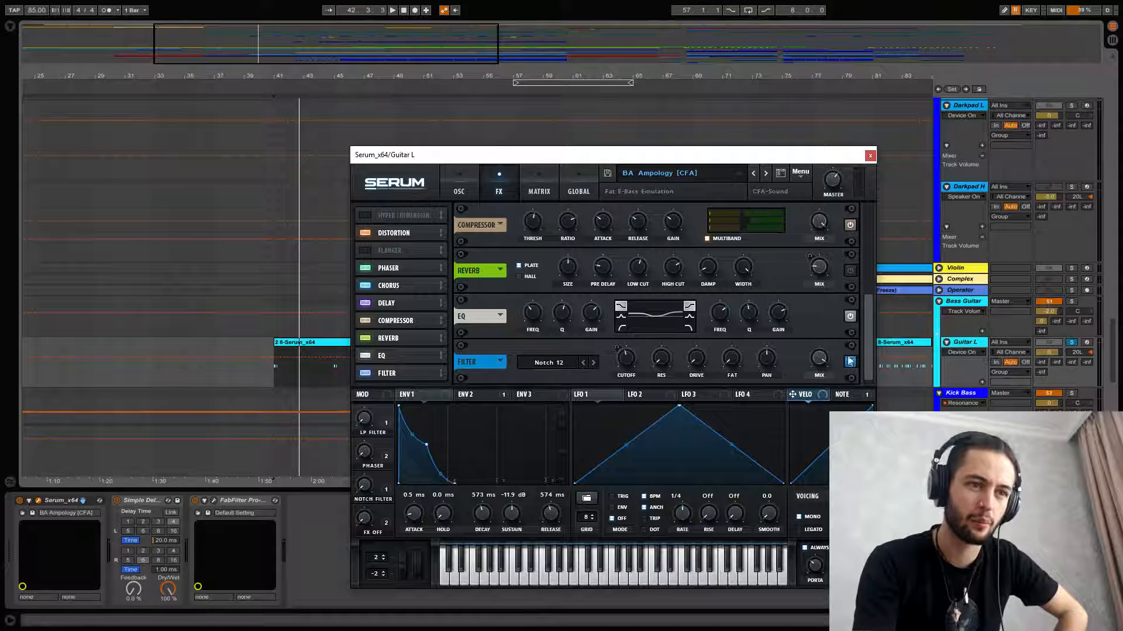
pyautogui.scroll(5, 864, 313)
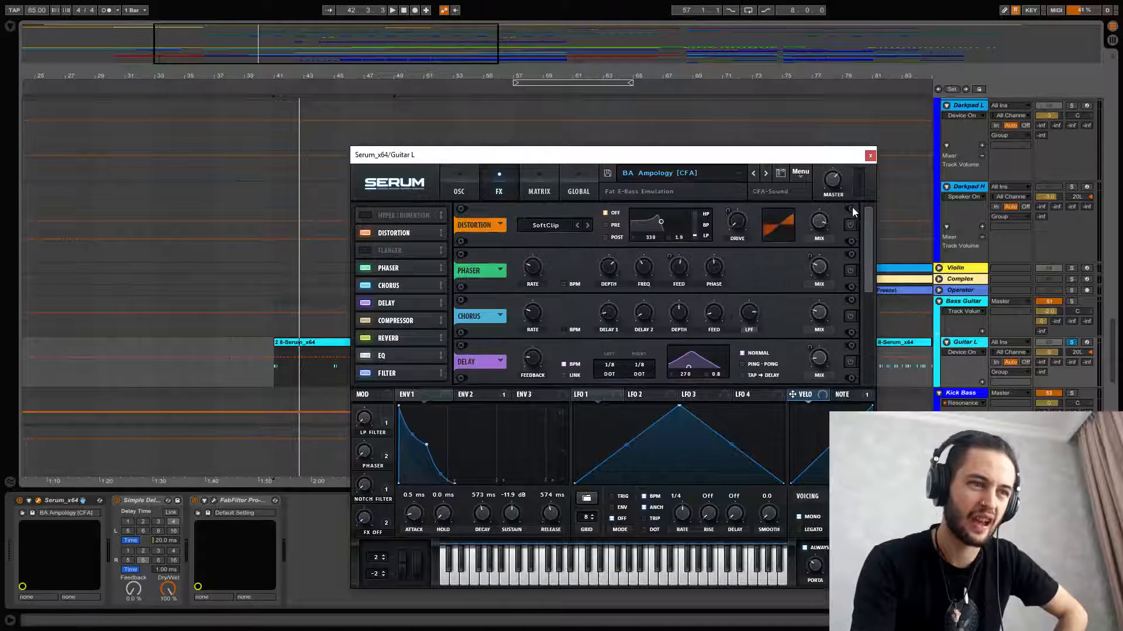
pyautogui.click(472, 178)
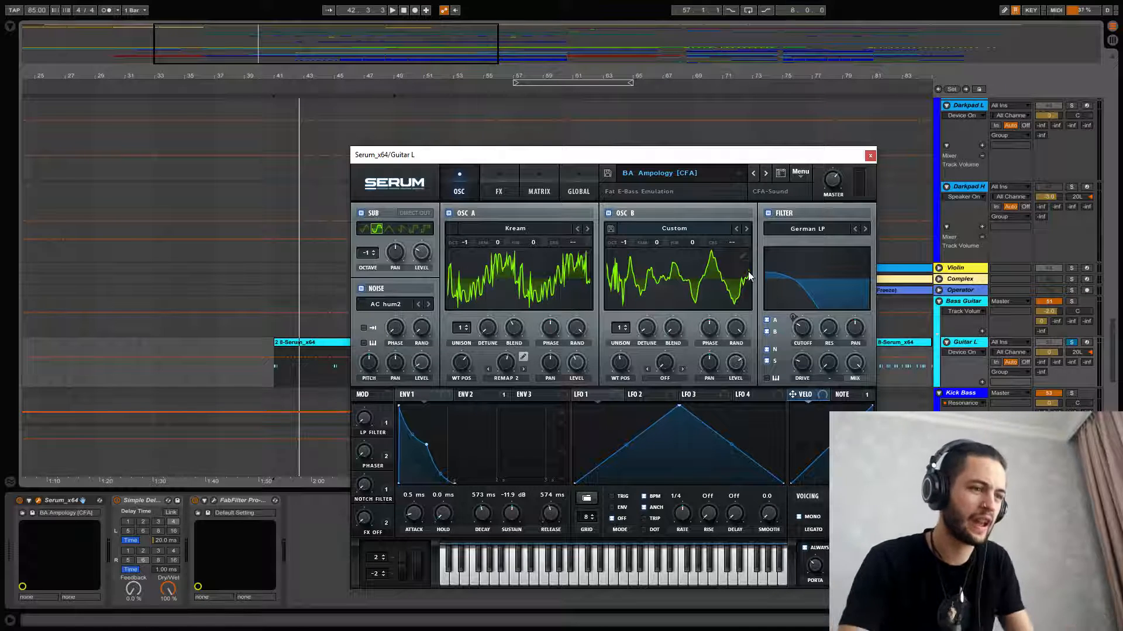
# Step: Open Guitar L's FabFilter Pro-Q 2, examine its low cut, mid dip and high boost, and close the EQ window
pyautogui.click(217, 506)
pyautogui.click(215, 503)
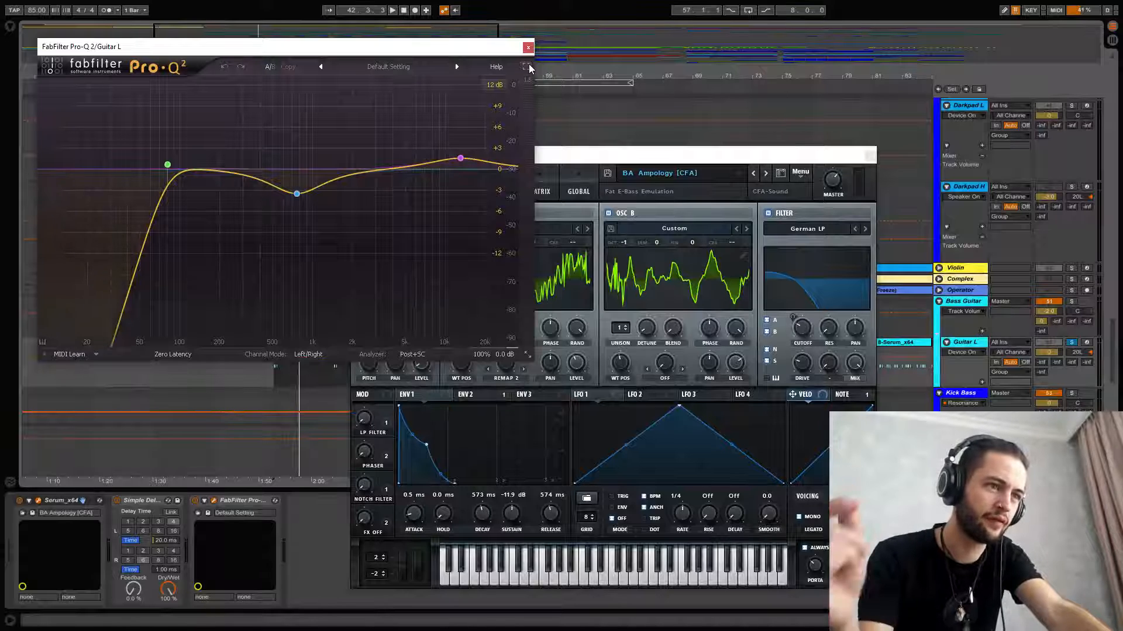
pyautogui.moveTo(460, 158); pyautogui.dragTo(461, 160)
pyautogui.click(526, 47)
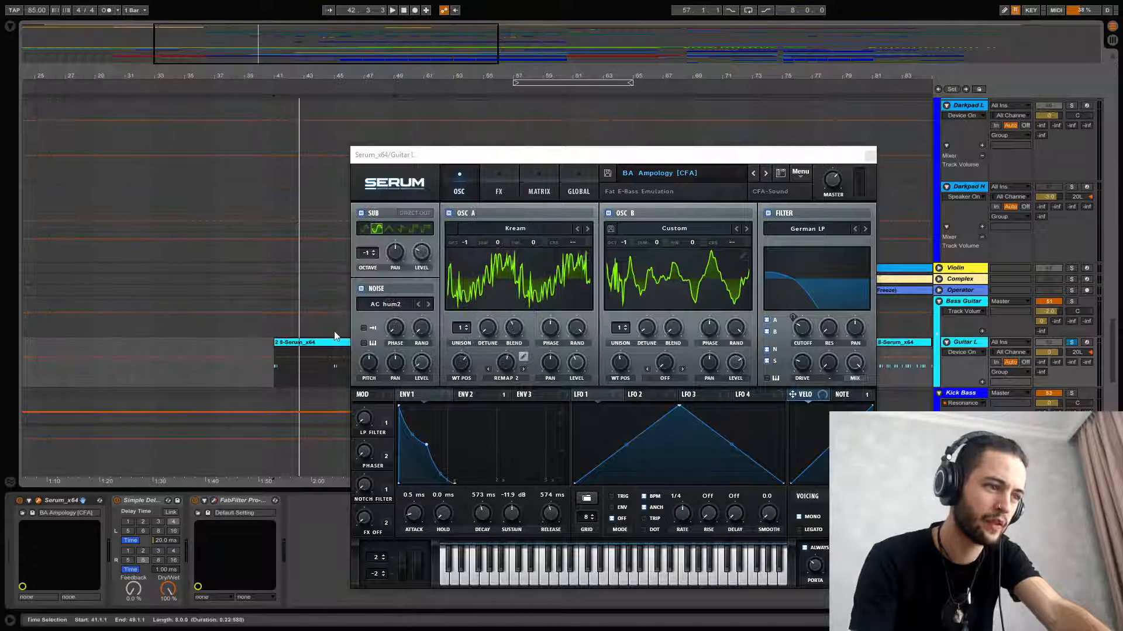
# Step: Close the Serum window, check the Bass Guitar group for devices, and place the insert marker at bar 41 on Guitar L
pyautogui.click(870, 155)
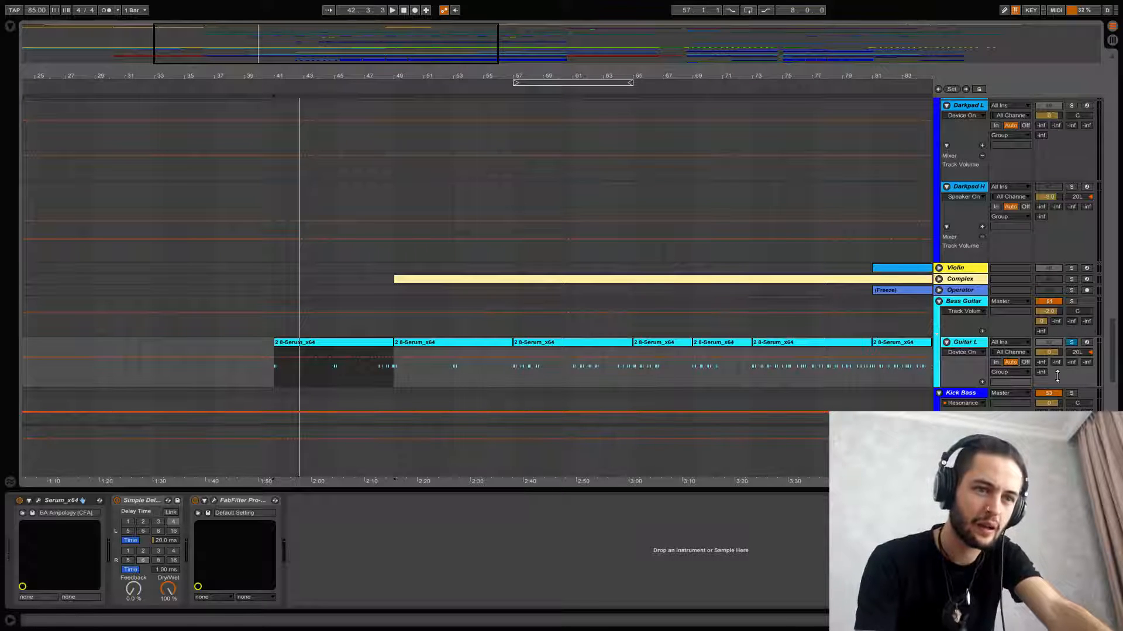
pyautogui.click(969, 306)
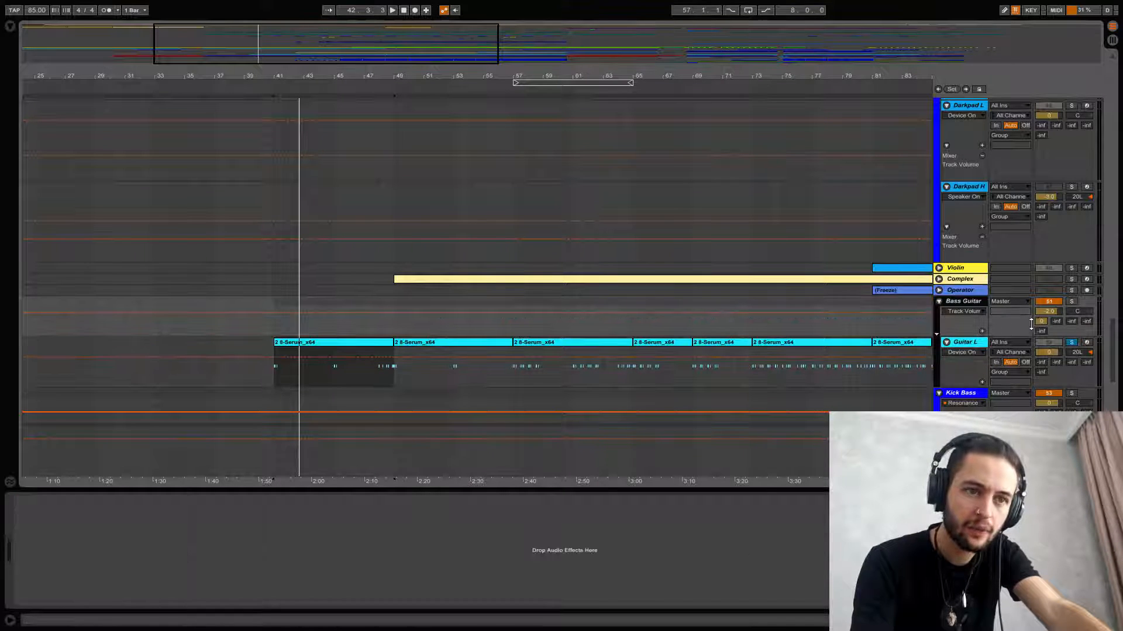
pyautogui.click(270, 374)
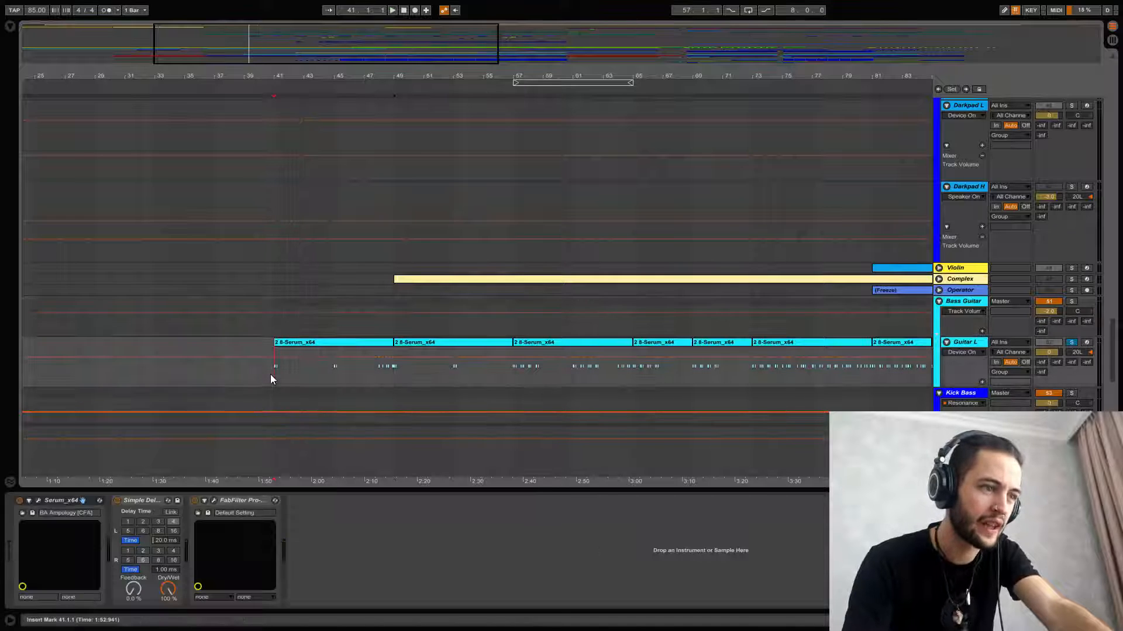
# Step: Toggle Guitar L's Simple Delay, play the track from bar 41, and unsolo it to hear it within the full mix
pyautogui.click(117, 501)
pyautogui.press('space')
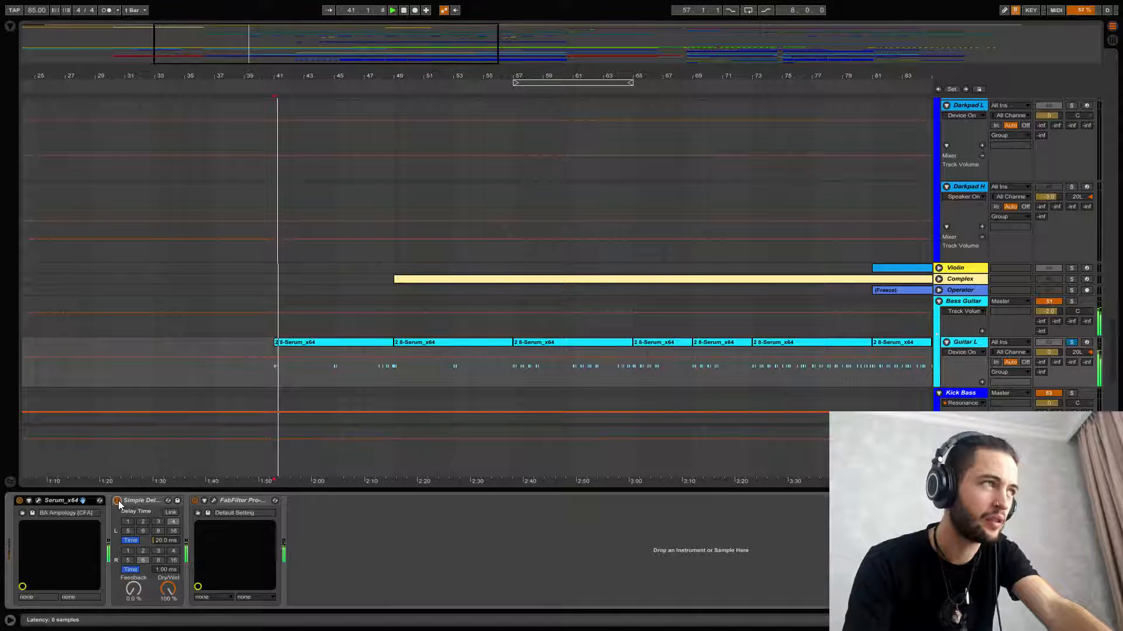
pyautogui.click(1071, 343)
pyautogui.press('space')
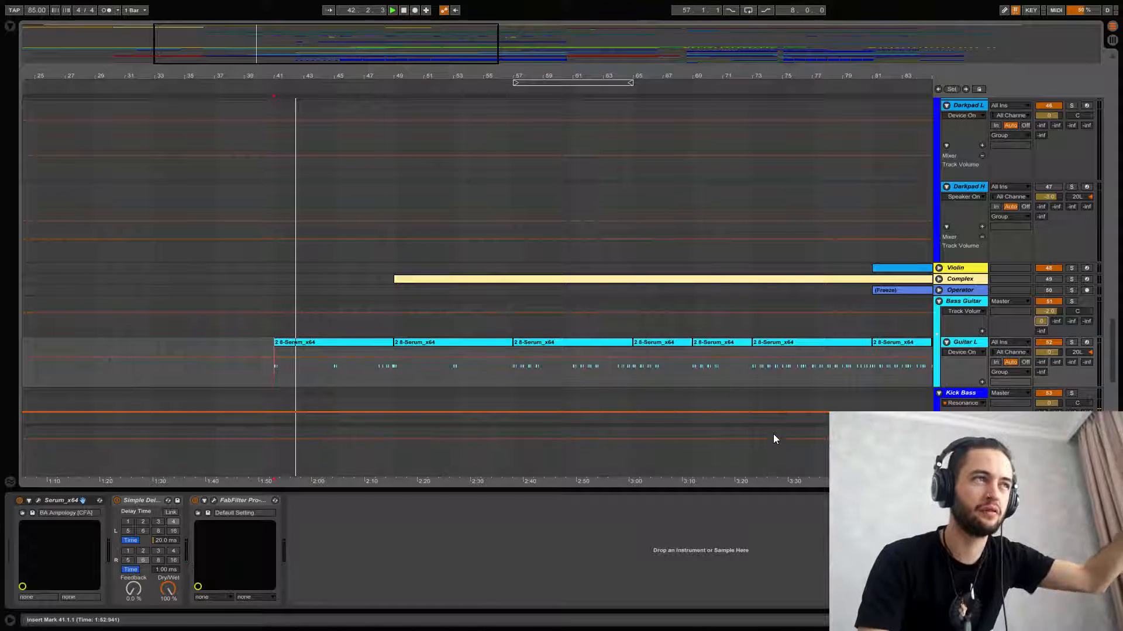
# Step: Play from bar 49 on the Percussion group, unfold it, and check its OneKnob Wetter window
pyautogui.scroll(-5, 465, 367)
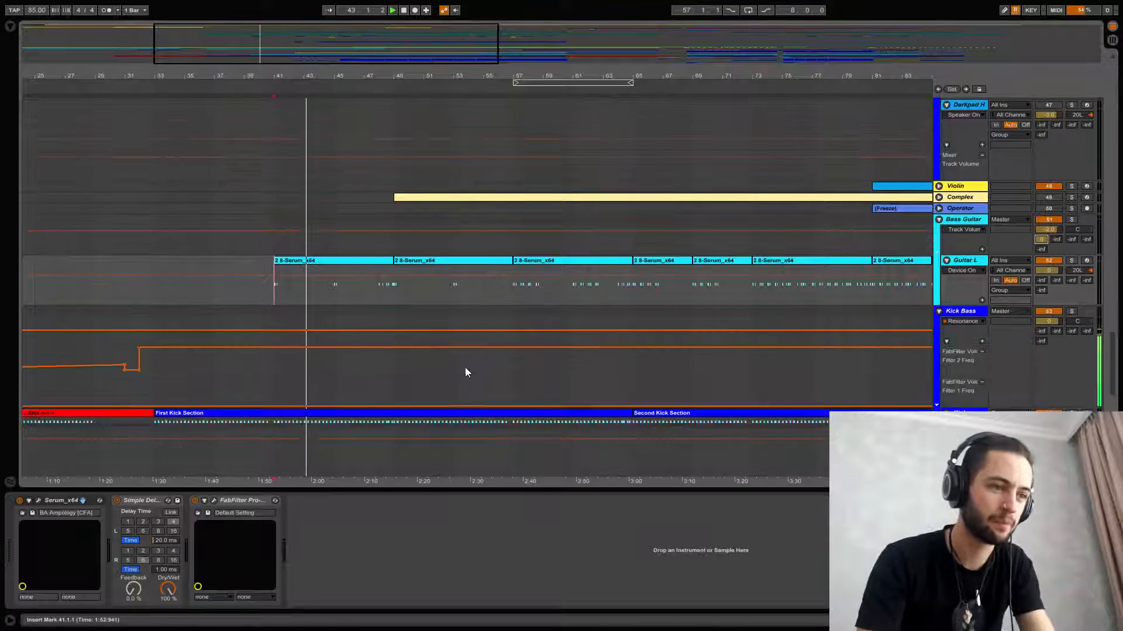
pyautogui.press('-')
pyautogui.scroll(-1, 330, 256)
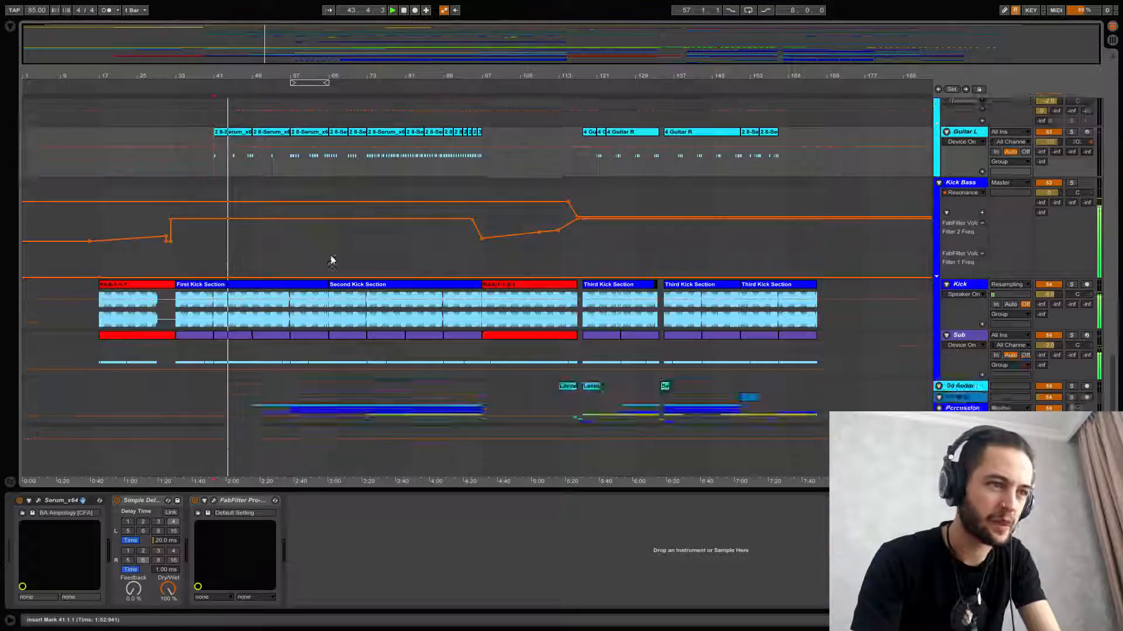
pyautogui.scroll(2, 331, 269)
pyautogui.scroll(-2, 331, 276)
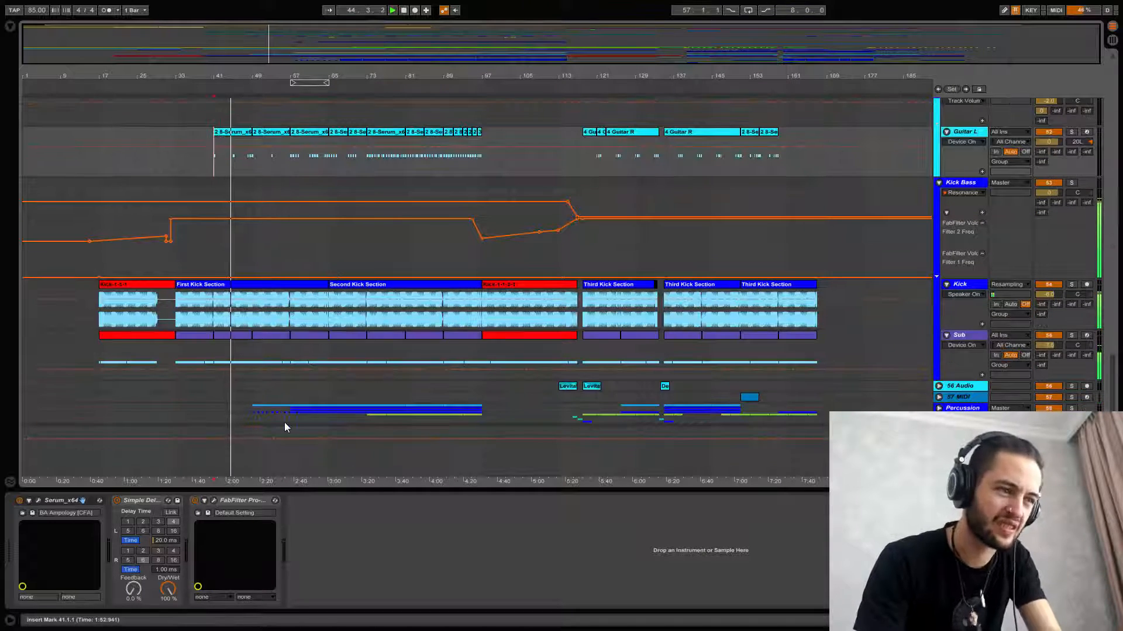
pyautogui.click(253, 413)
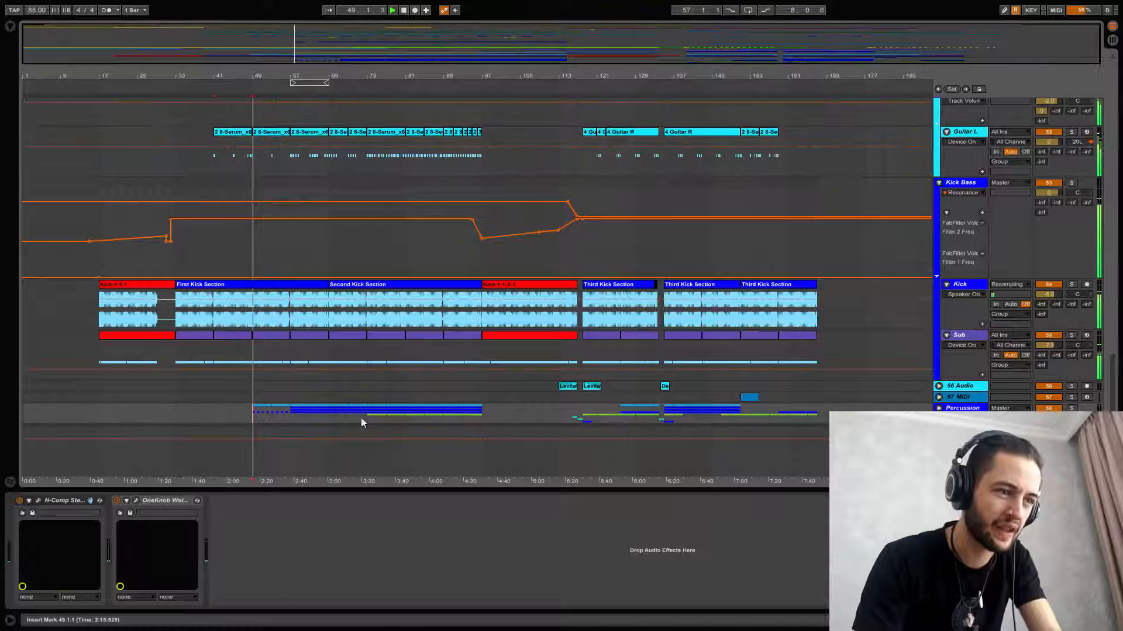
pyautogui.click(939, 408)
pyautogui.scroll(-4, 941, 403)
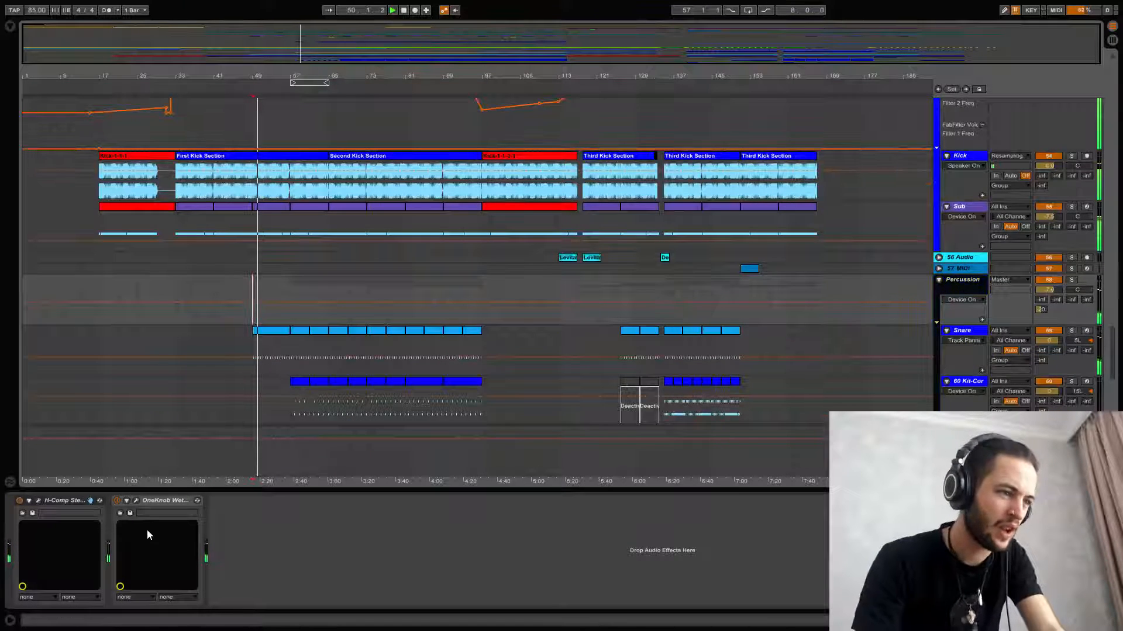
pyautogui.click(136, 501)
pyautogui.click(135, 501)
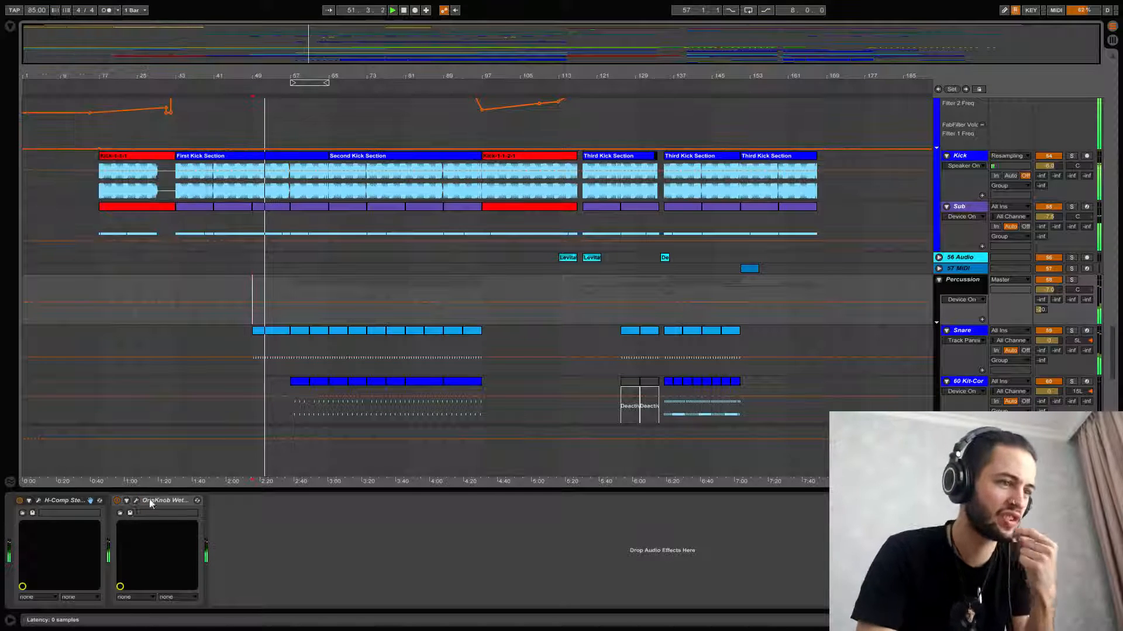
# Step: Play from bar 57 and select 60 Kit-Core's first clip, bars 57 to 61, to inspect its Kit-Core 909 rack
pyautogui.scroll(-5, 337, 381)
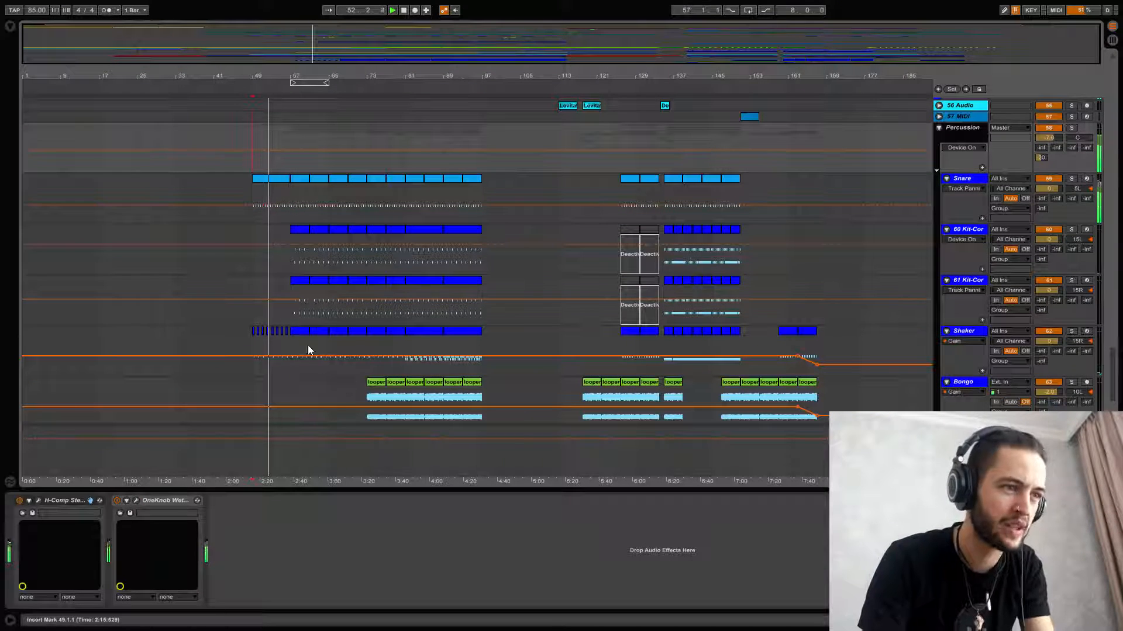
pyautogui.click(301, 291)
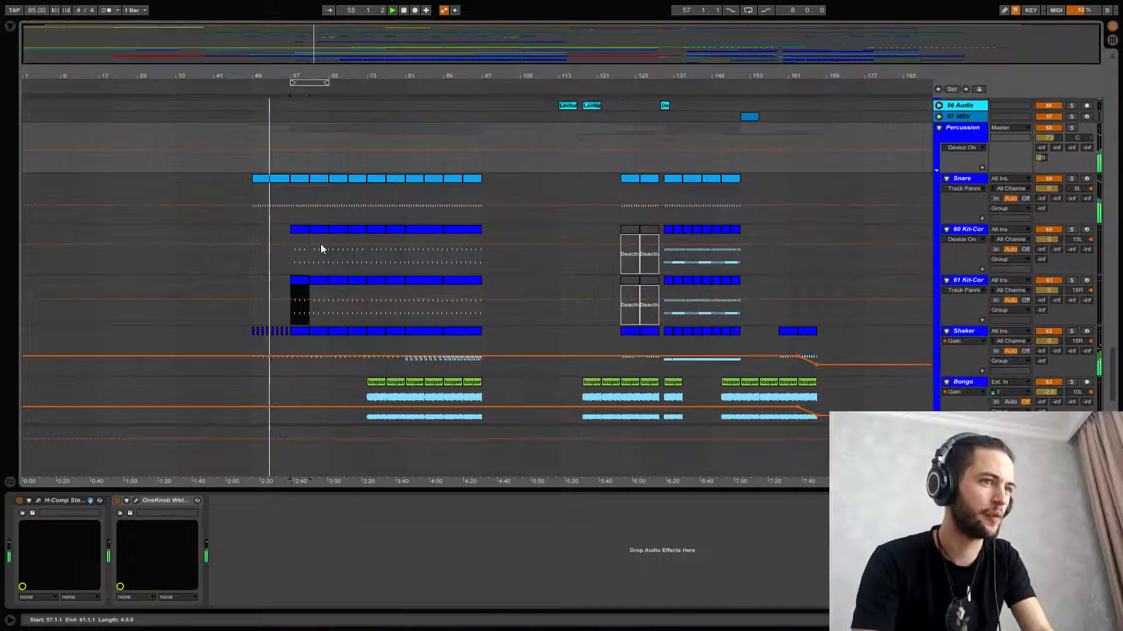
pyautogui.press('space')
pyautogui.press('space')
pyautogui.click(321, 245)
pyautogui.moveTo(295, 257); pyautogui.dragTo(309, 262)
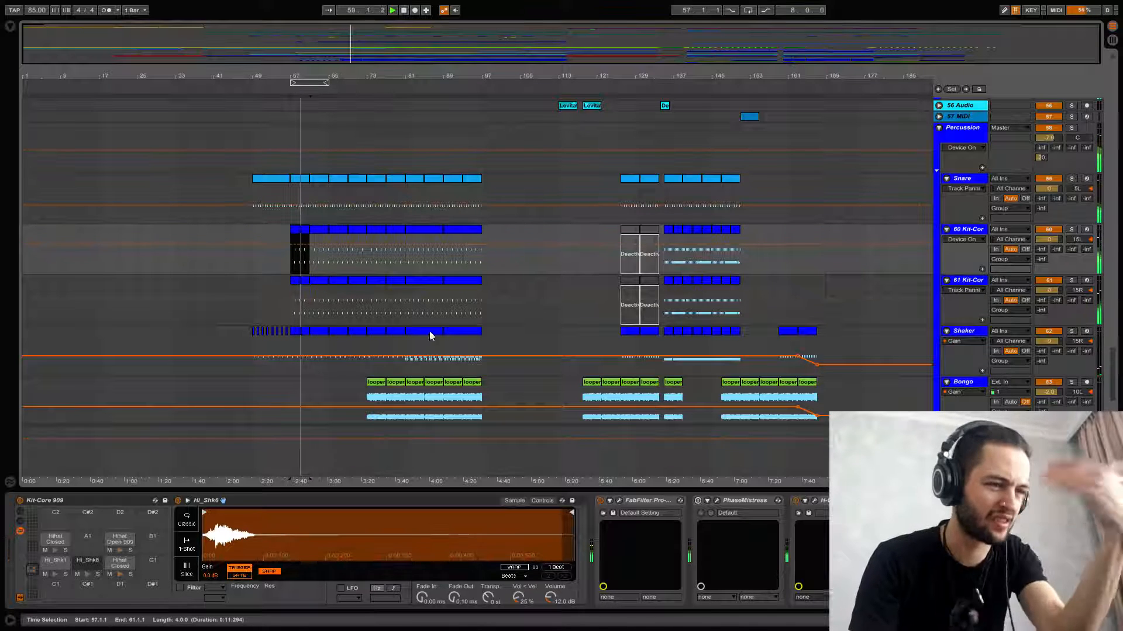
# Step: Select Bongo's first clip at bar 73, examine its FabFilter Pro-Q 2 and H-Comp settings, and close both windows
pyautogui.click(377, 383)
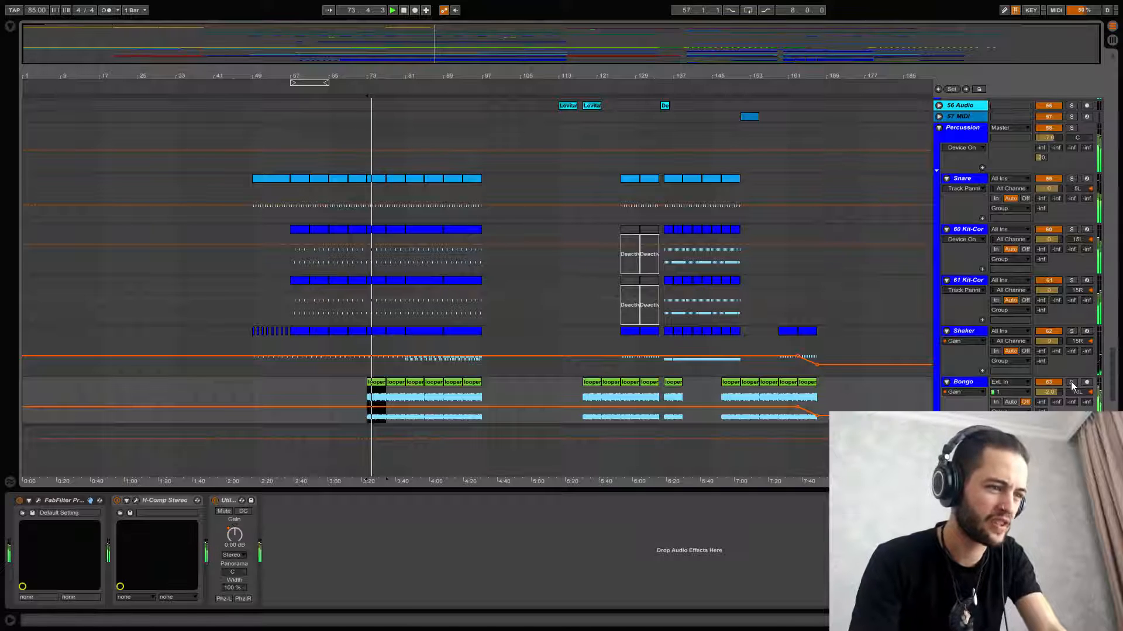
pyautogui.click(40, 502)
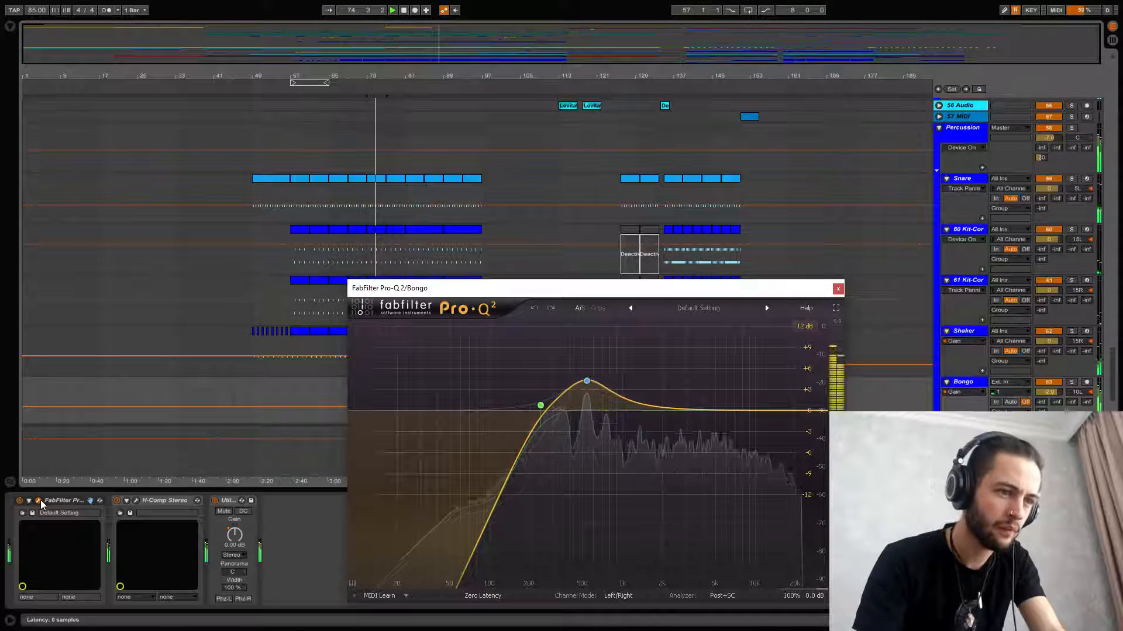
pyautogui.click(39, 501)
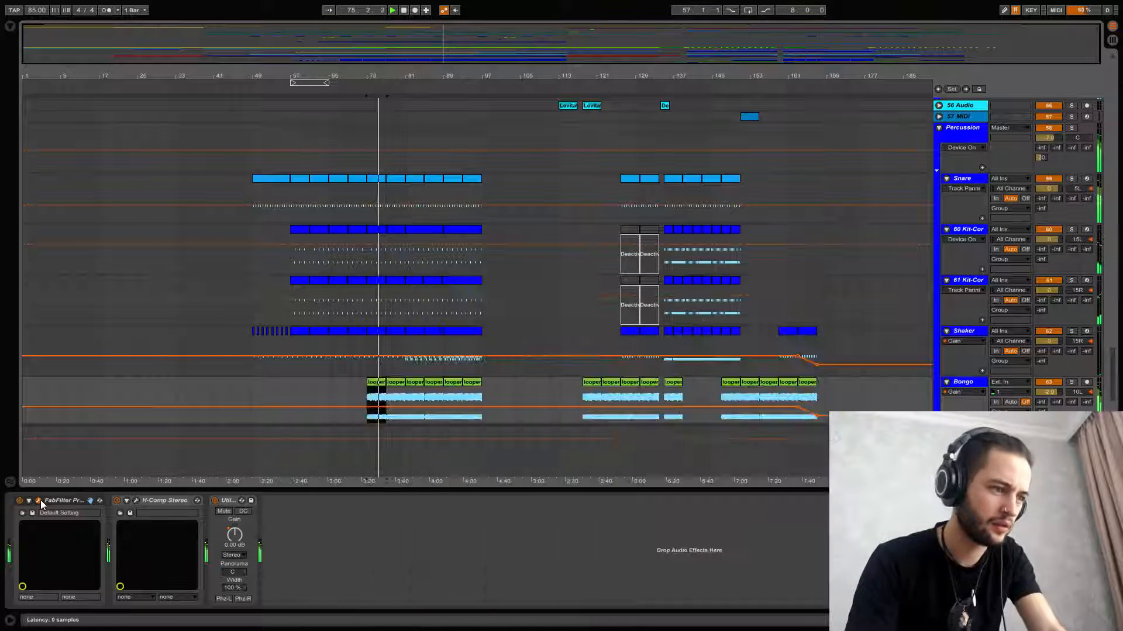
pyautogui.click(137, 501)
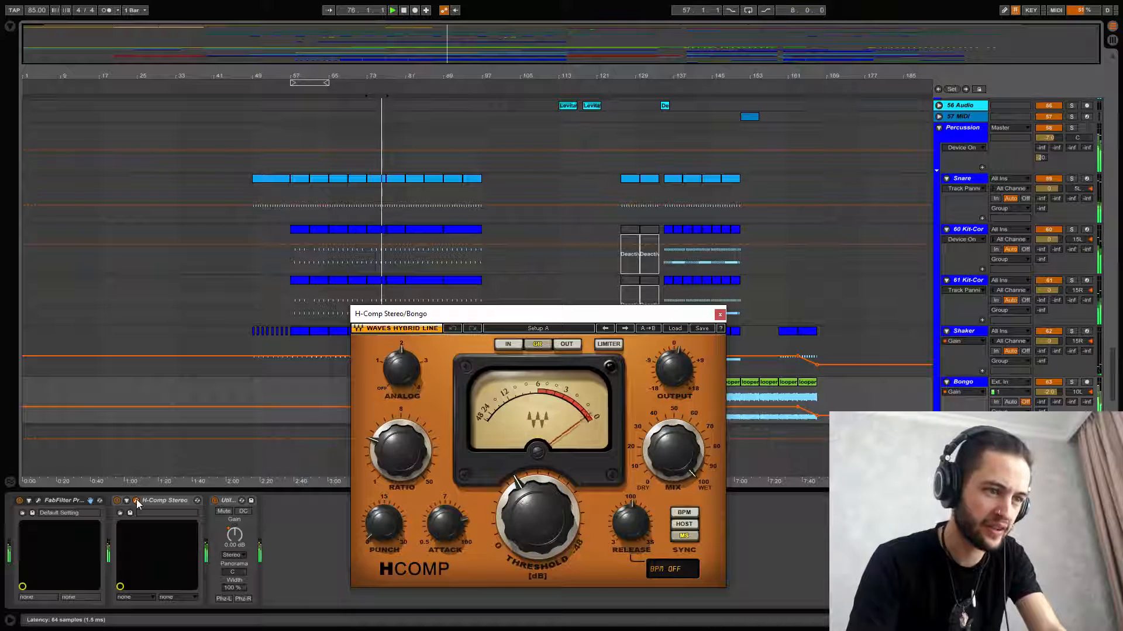
pyautogui.click(136, 501)
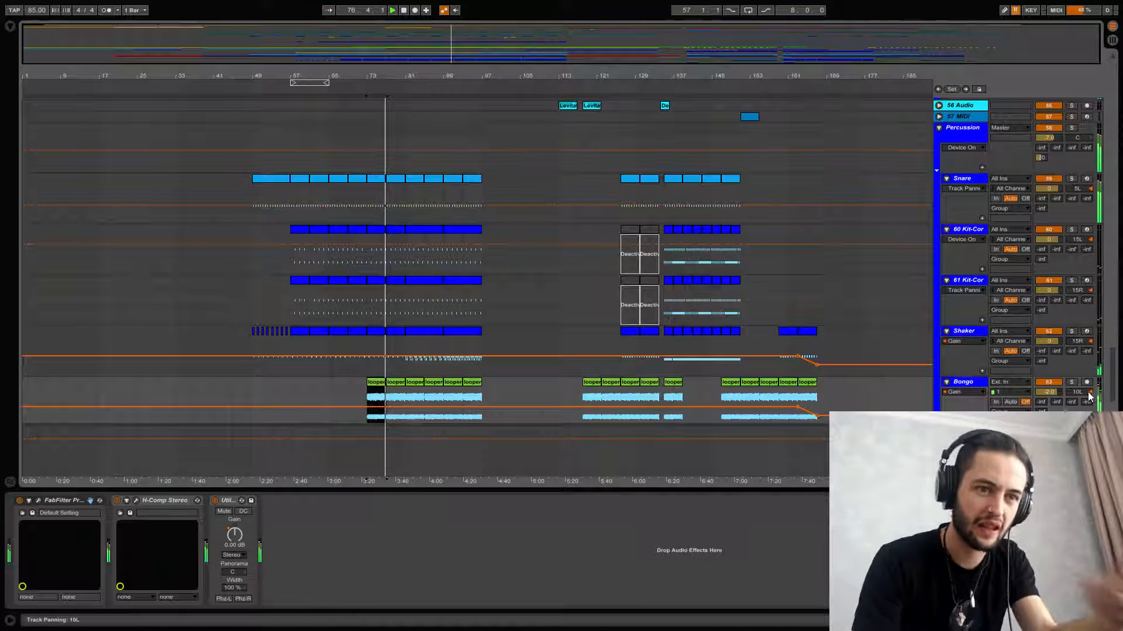
# Step: Select the Percussion group, examine its H-Comp and OneKnob Wetter settings, and close both windows
pyautogui.click(940, 131)
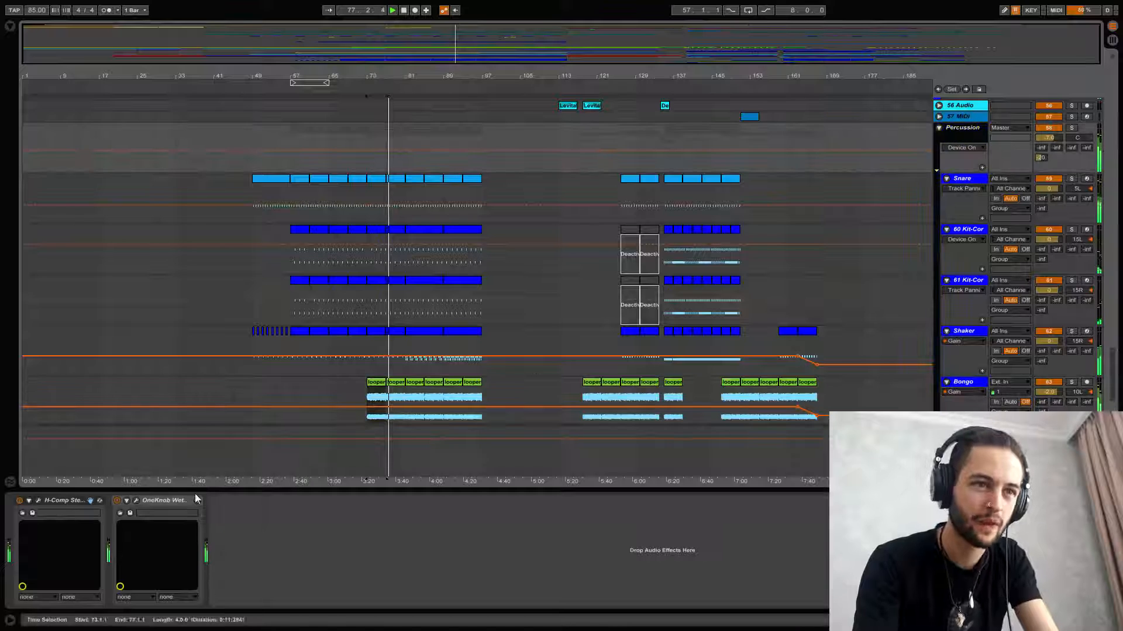
pyautogui.click(37, 501)
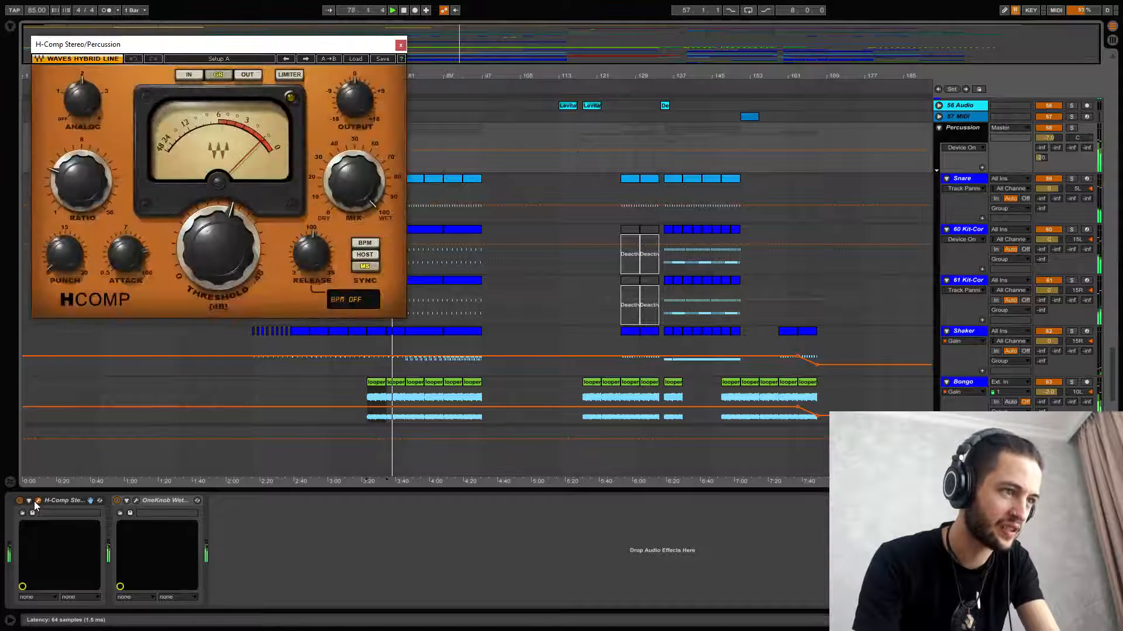
pyautogui.click(38, 501)
pyautogui.click(136, 501)
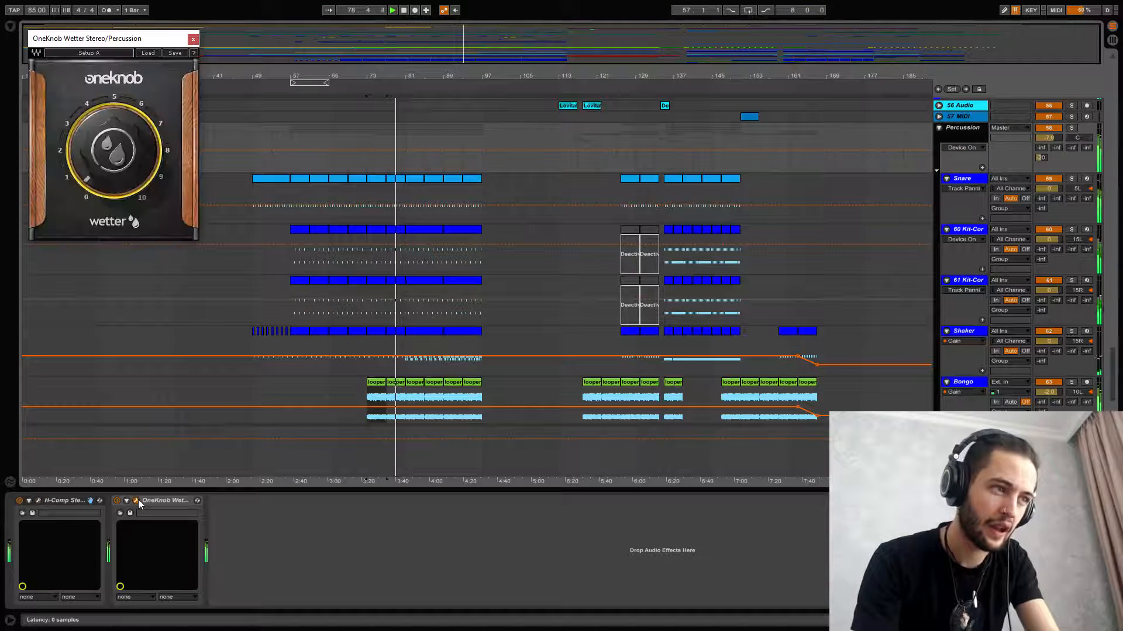
pyautogui.click(138, 502)
# Step: Fold the Percussion, Kick Bass and Bass Guitar groups, selecting the Sub clip at bar 89 to continue playback from there
pyautogui.scroll(2, 836, 216)
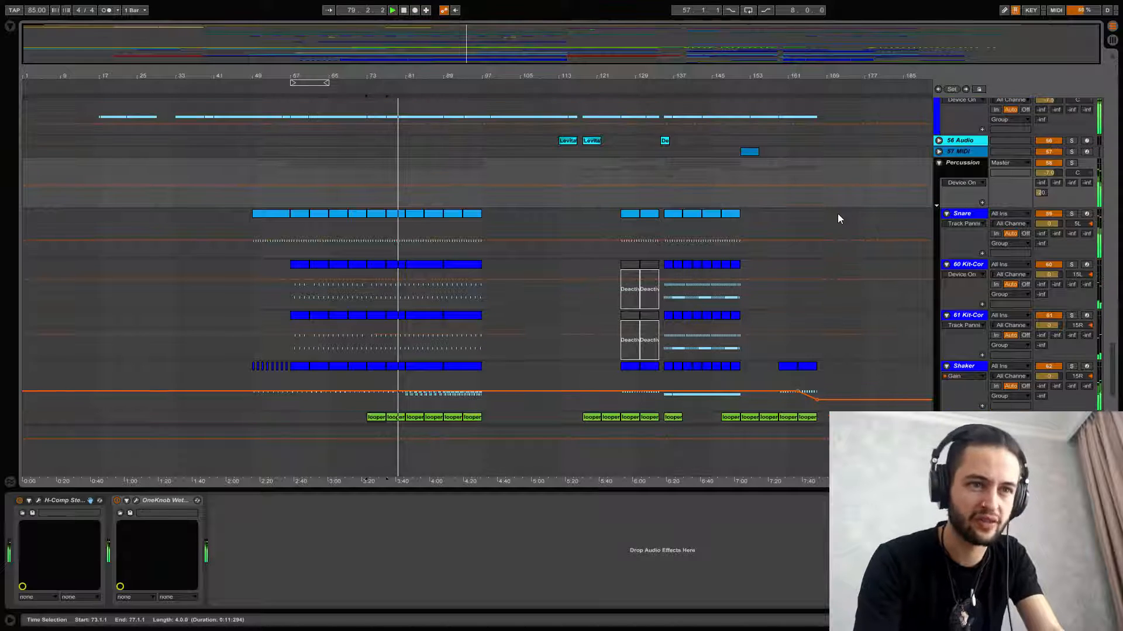
pyautogui.click(938, 163)
pyautogui.scroll(5, 568, 208)
pyautogui.click(462, 220)
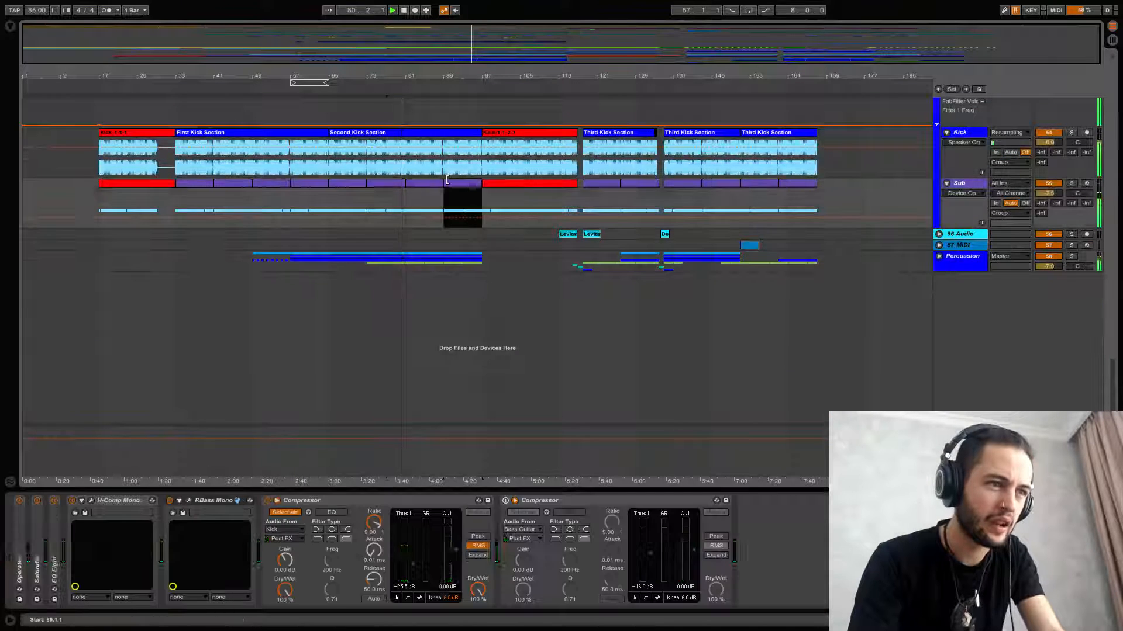
pyautogui.scroll(7, 527, 205)
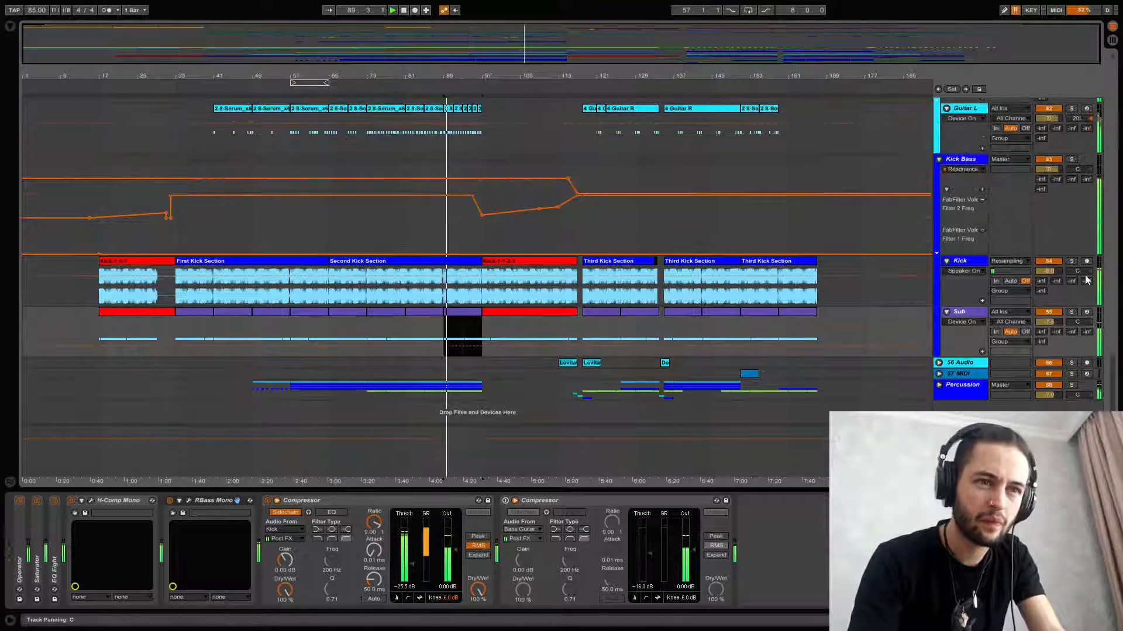
pyautogui.click(940, 161)
pyautogui.scroll(5, 958, 193)
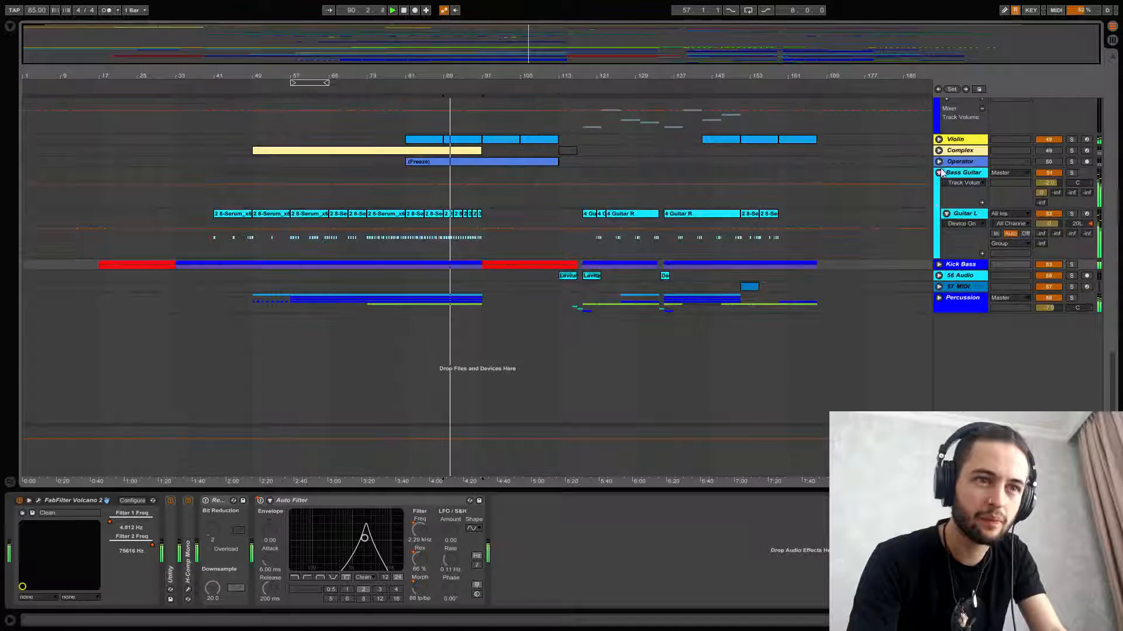
# Step: Unfold and solo the Violin track, and expand its Arpeggiator to examine the style, rate and gate settings
pyautogui.scroll(1, 959, 204)
pyautogui.click(939, 210)
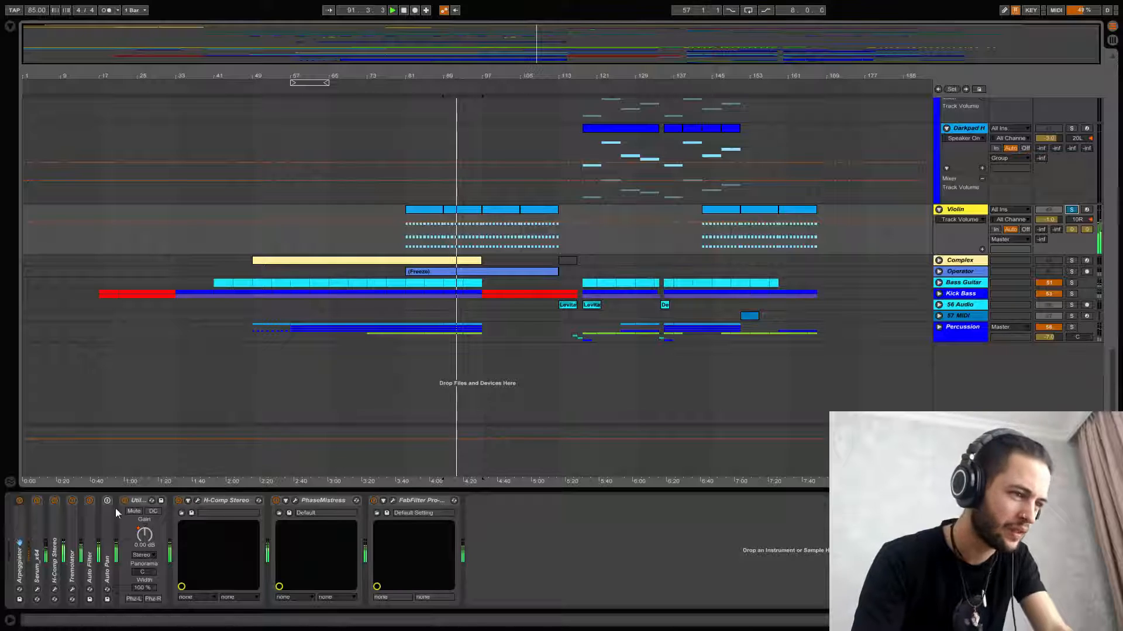
pyautogui.doubleClick(20, 555)
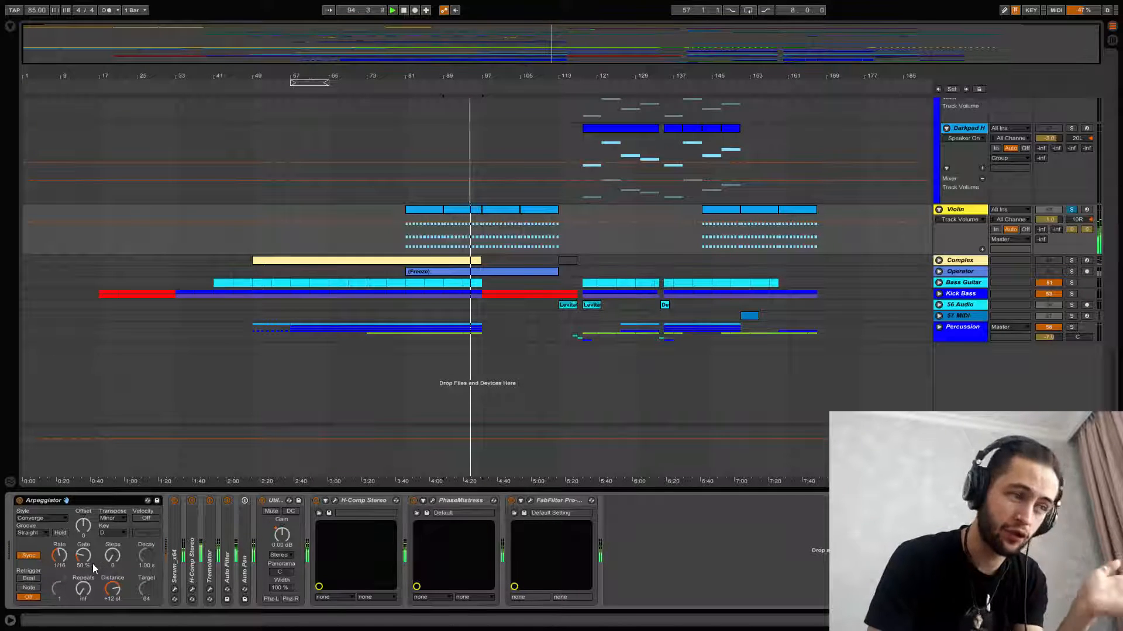
# Step: Open Violin's first clip at bar 81 and examine the MIDI notes of its repeating chord
pyautogui.click(431, 218)
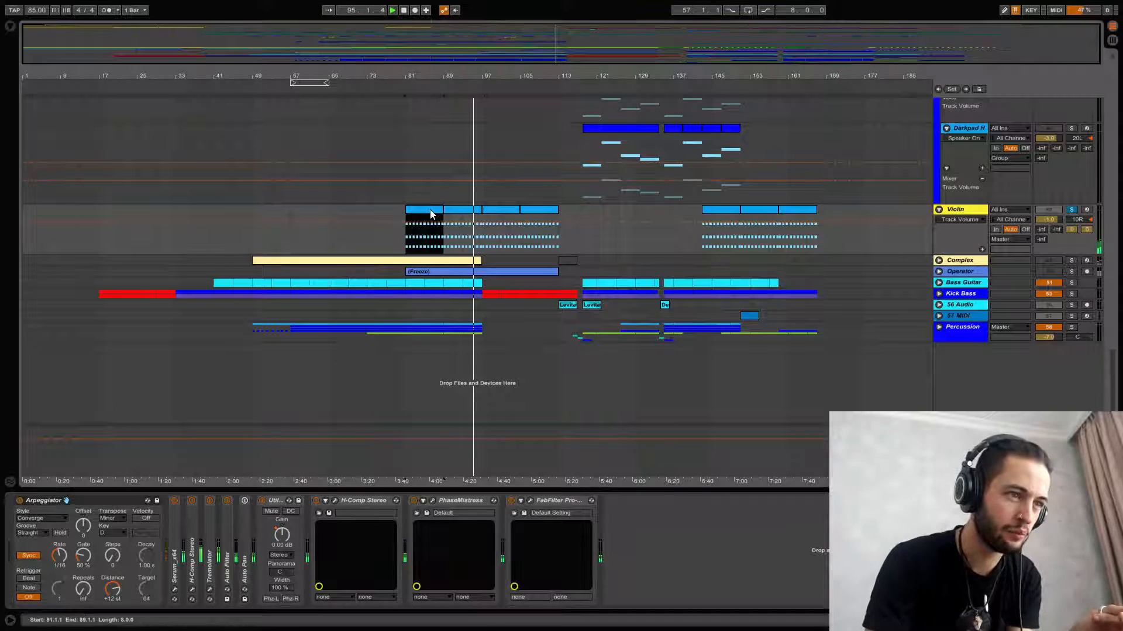
pyautogui.doubleClick(431, 213)
pyautogui.scroll(-2, 436, 553)
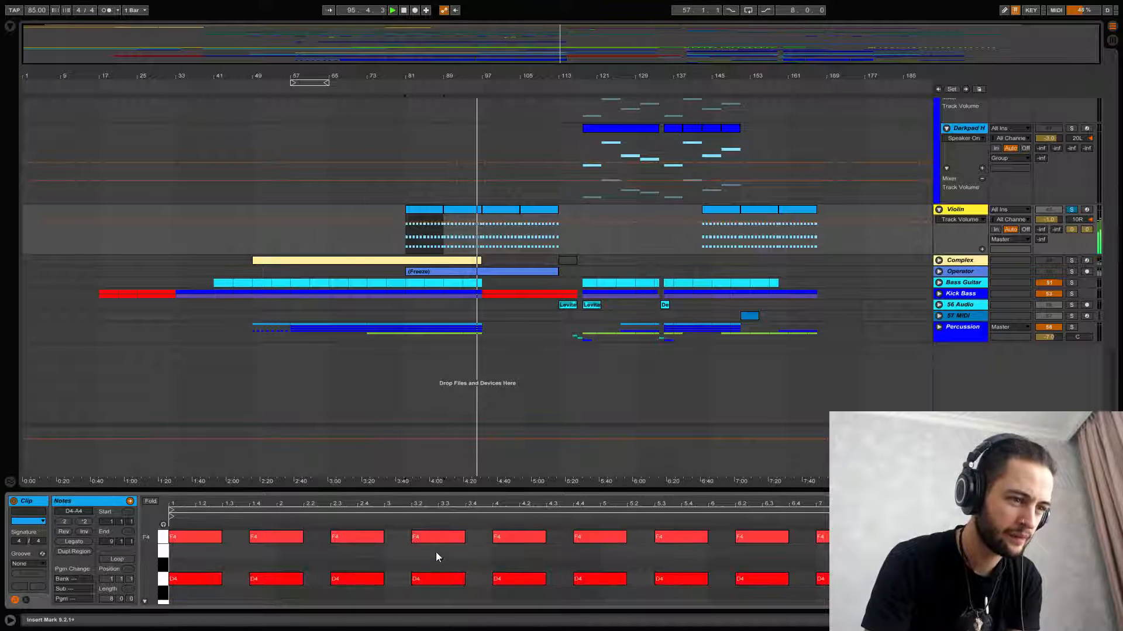
pyautogui.scroll(2, 433, 558)
pyautogui.scroll(1, 430, 560)
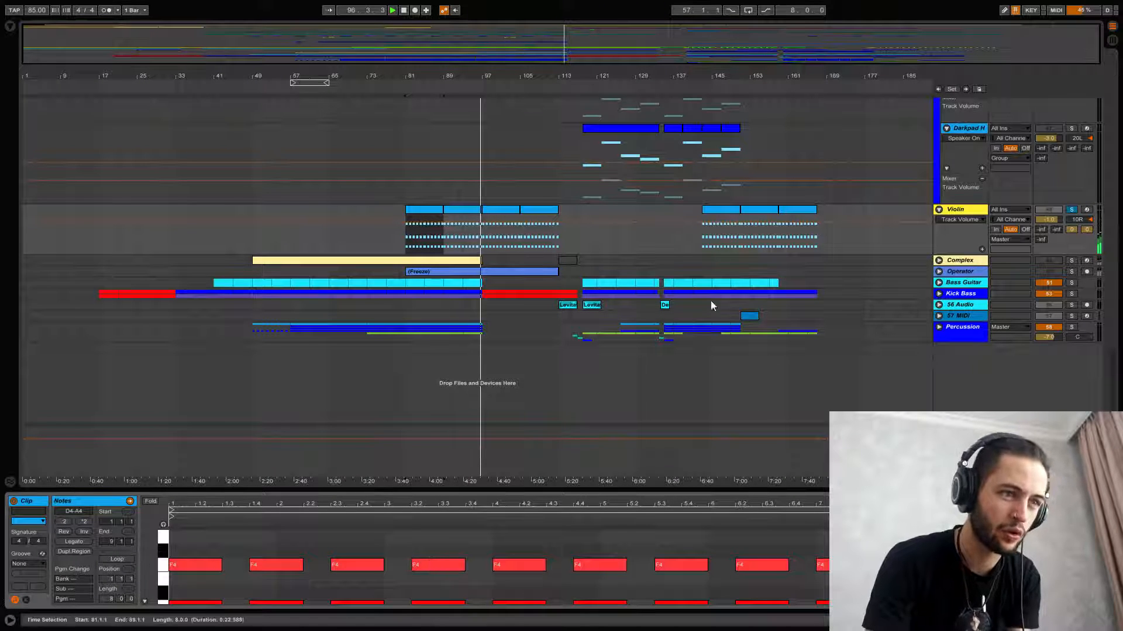
pyautogui.hotkey('shift', 'Tab')
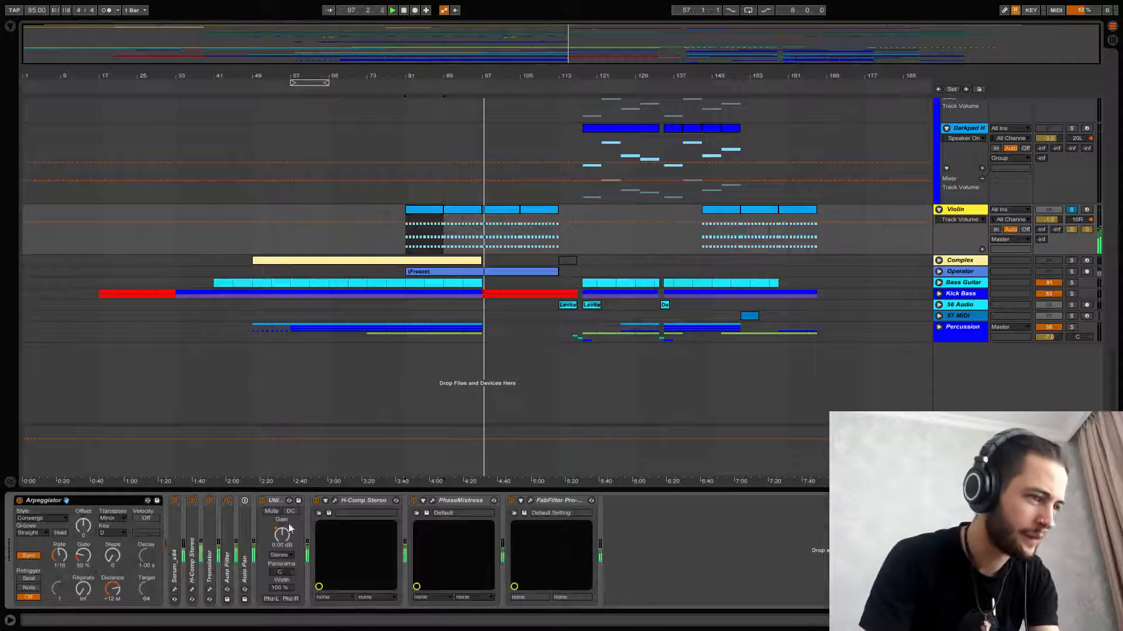
pyautogui.doubleClick(175, 539)
pyautogui.click(193, 501)
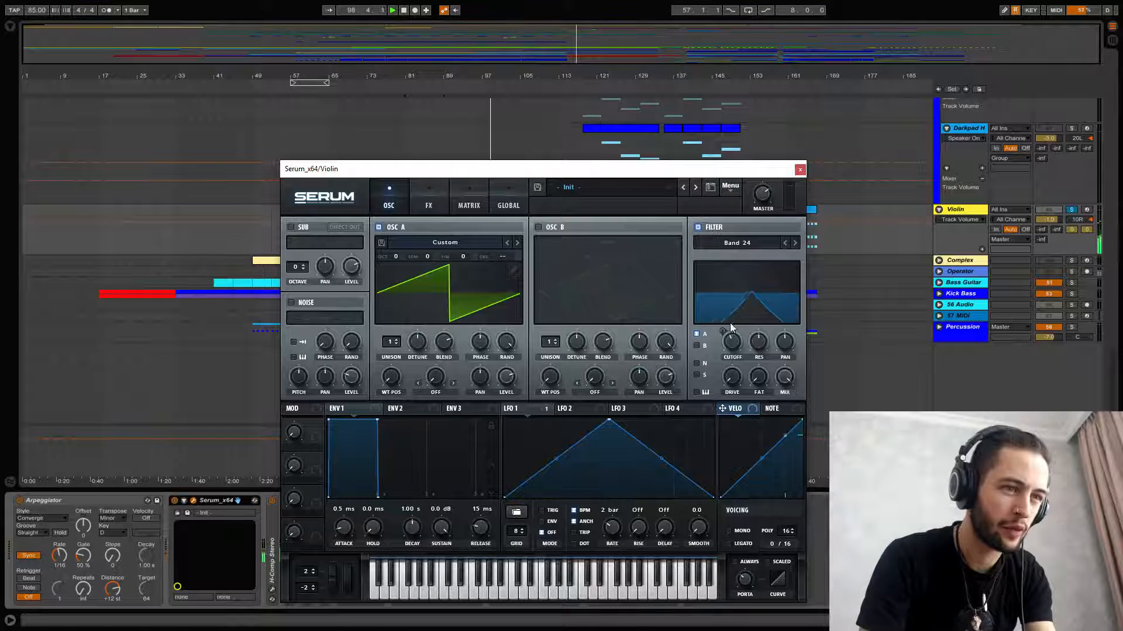
pyautogui.click(440, 210)
pyautogui.click(402, 202)
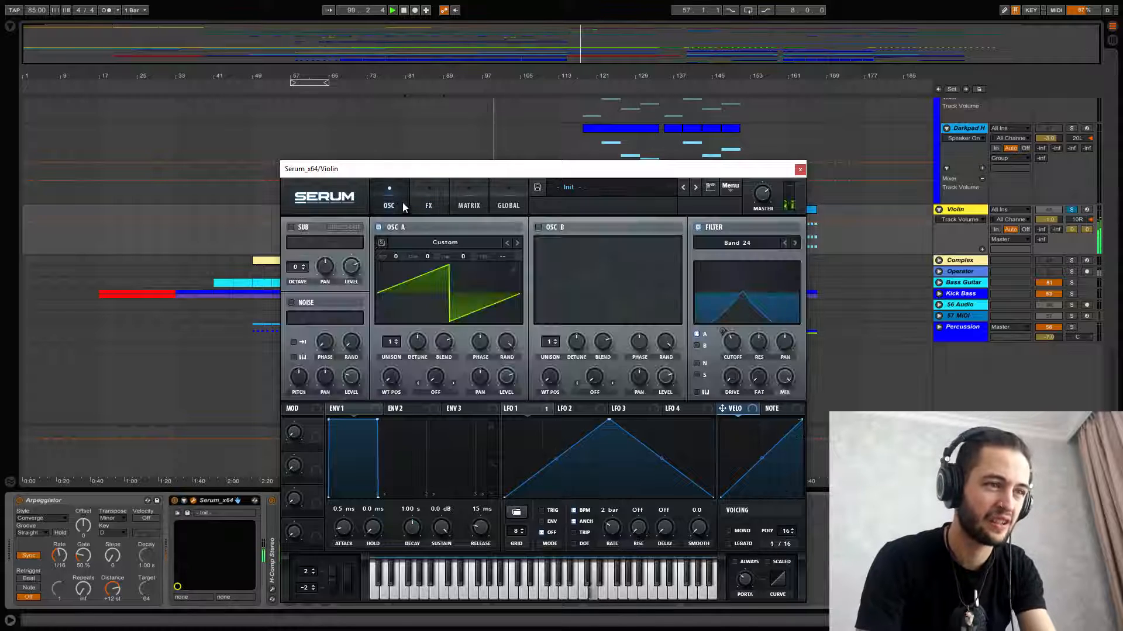
pyautogui.click(800, 170)
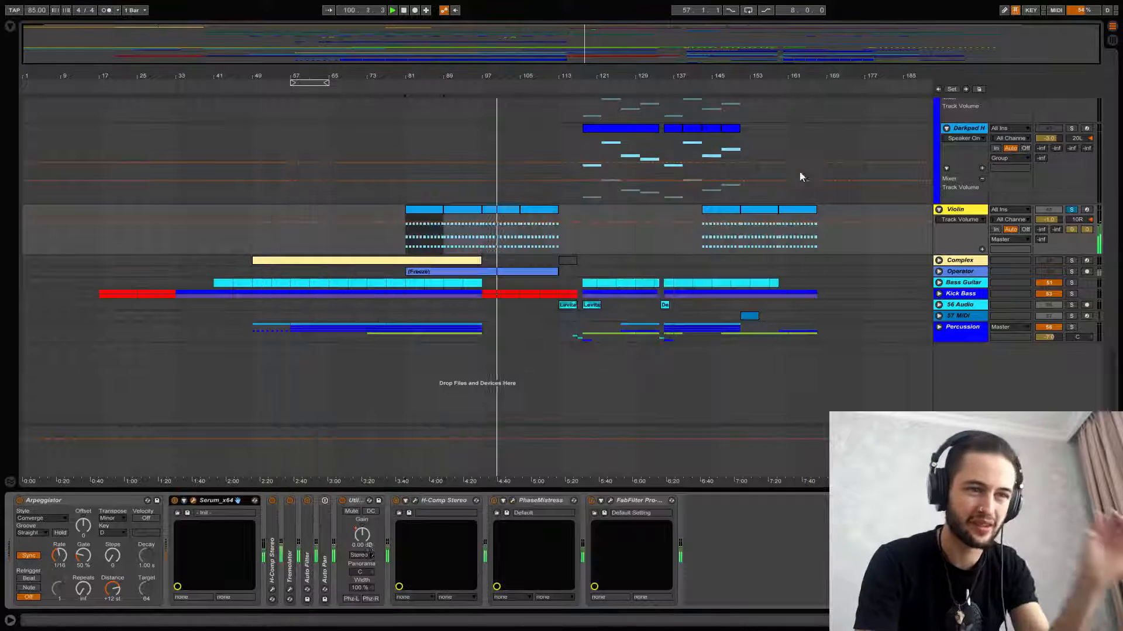
# Step: Check Violin's first H-Comp, expand the Tremolator, and open its window to examine the rhythmic modulation settings
pyautogui.click(279, 545)
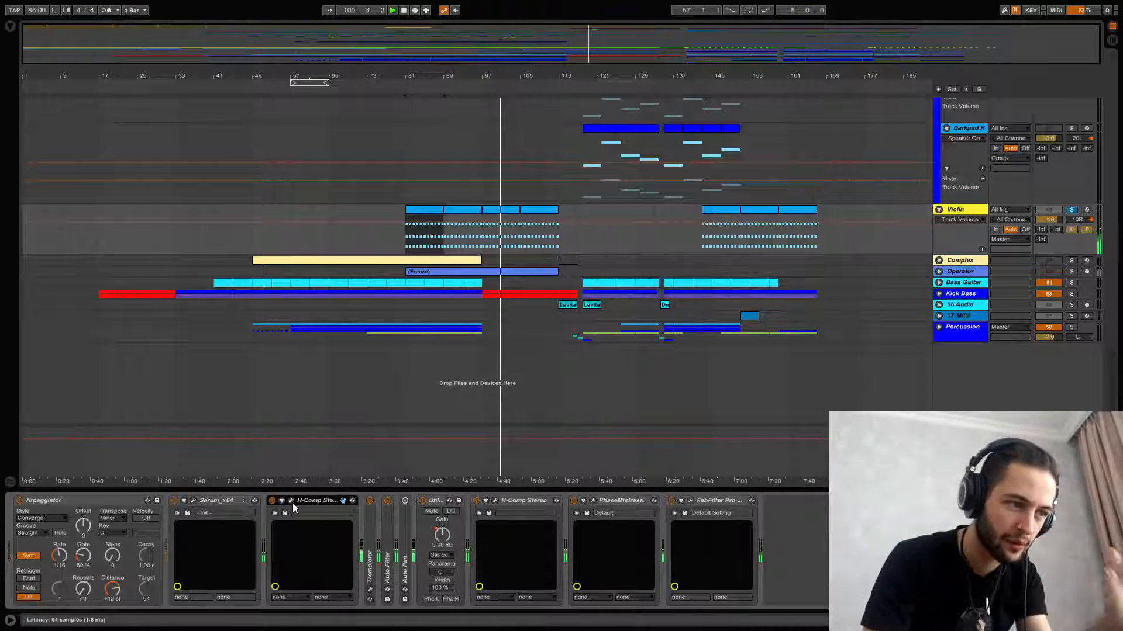
pyautogui.click(281, 500)
pyautogui.doubleClick(291, 526)
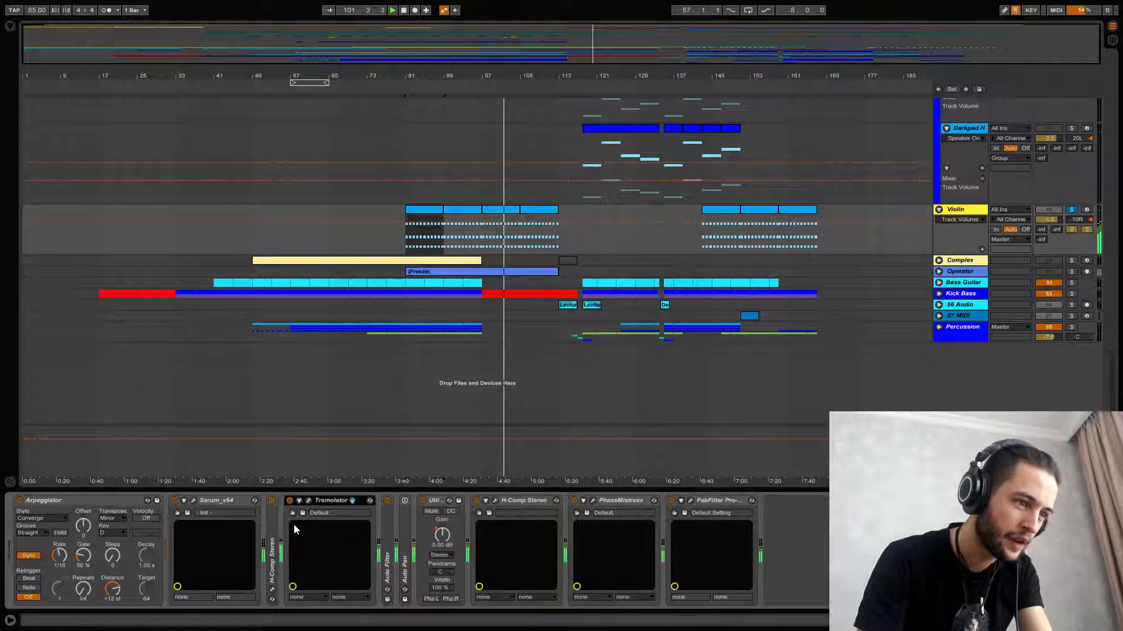
pyautogui.click(306, 503)
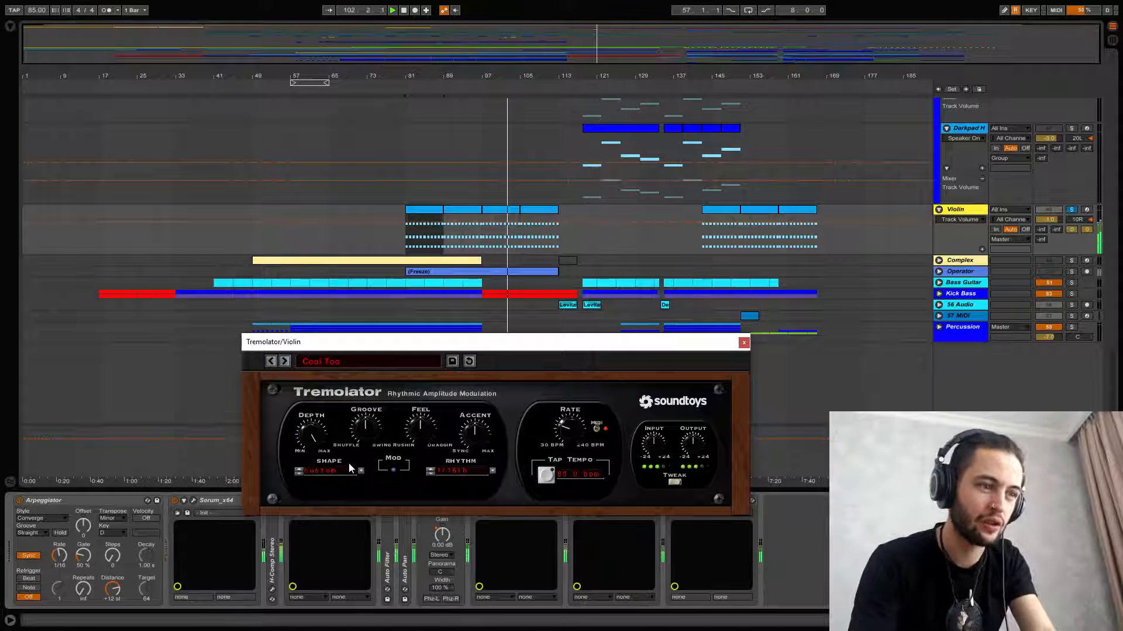
# Step: Close the Tremolator window, compare Violin with the Tremolator bypassed and enabled, collapse it, and briefly expand the Auto Filter to examine its curve
pyautogui.click(743, 342)
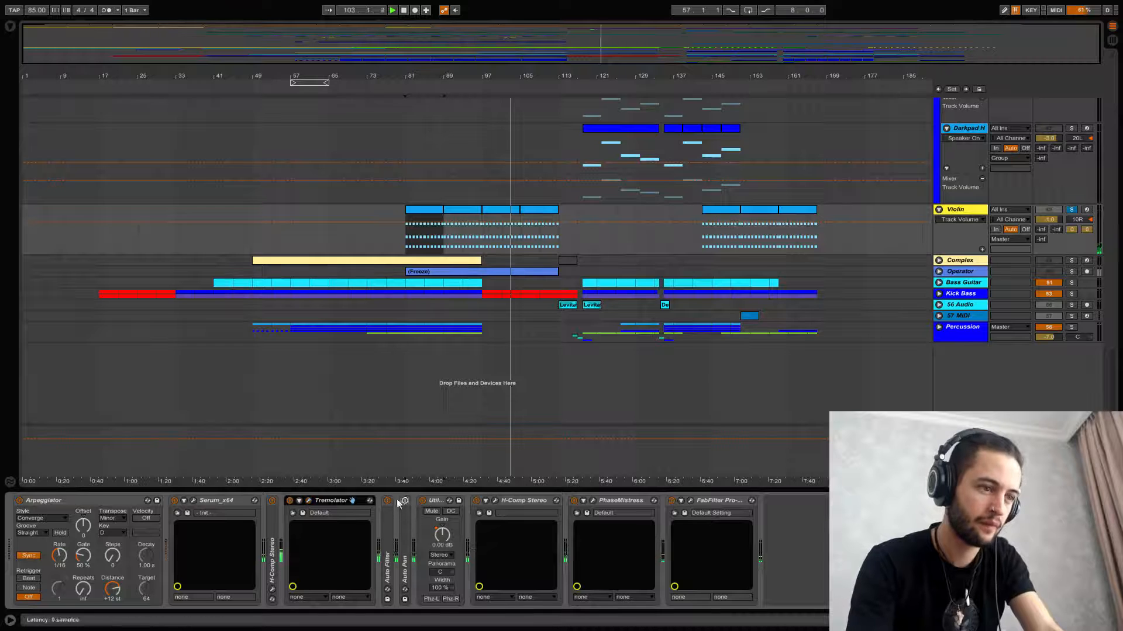
pyautogui.click(289, 501)
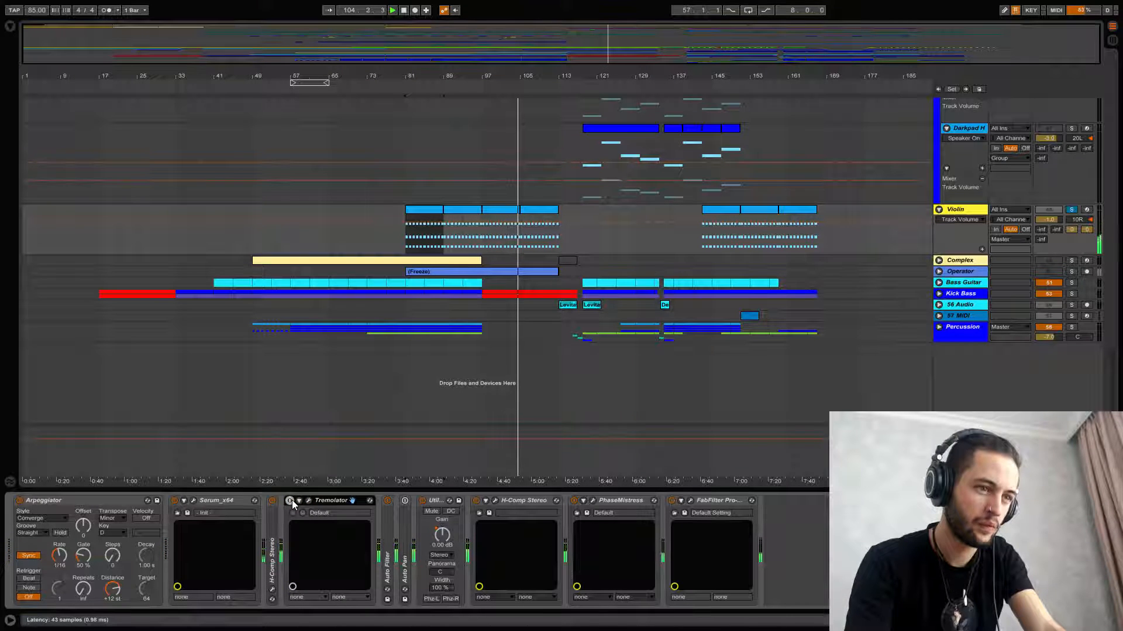
pyautogui.click(290, 501)
pyautogui.doubleClick(345, 501)
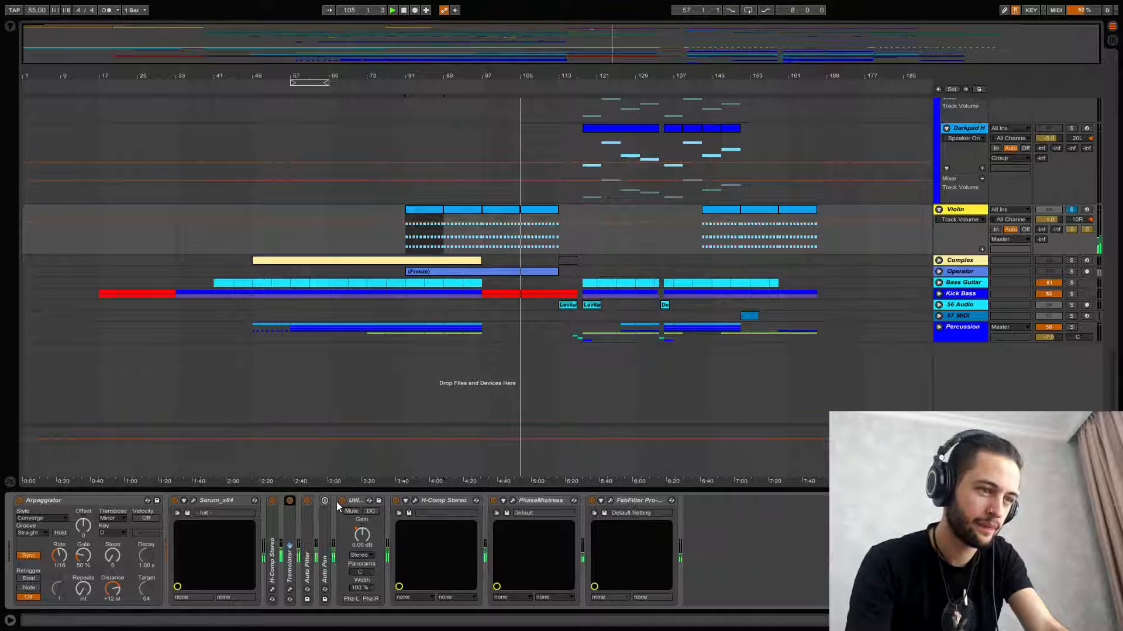
pyautogui.doubleClick(310, 525)
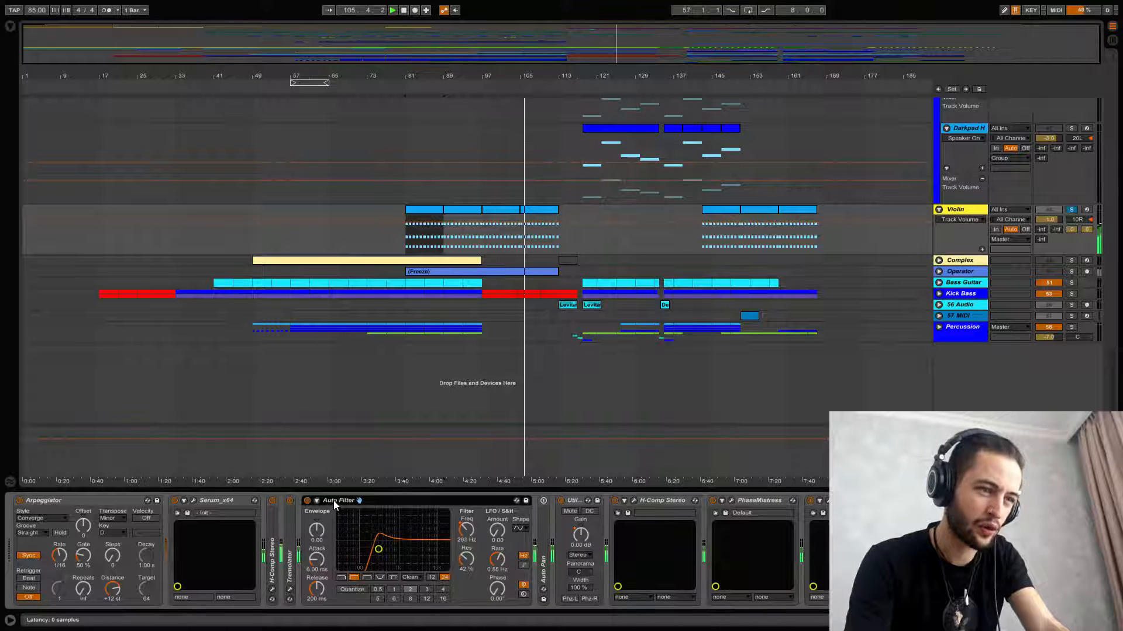
pyautogui.doubleClick(334, 501)
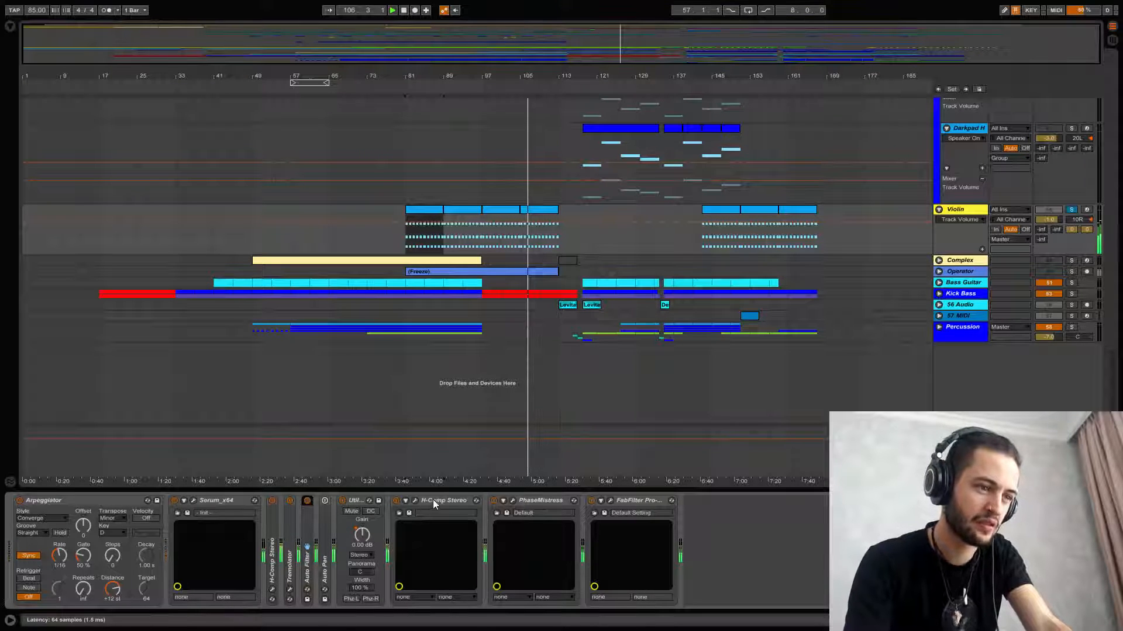
# Step: Open Violin's PhaseMistress and FabFilter Pro-Q 2 windows in turn to examine the phaser settings and EQ curve, closing each
pyautogui.click(513, 500)
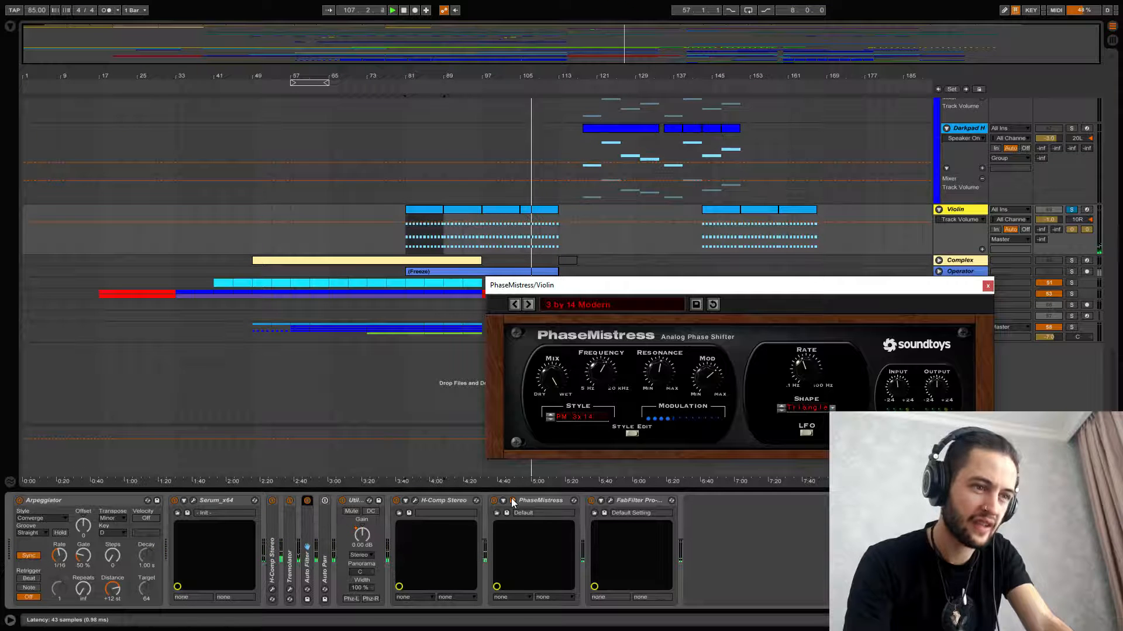
pyautogui.click(512, 500)
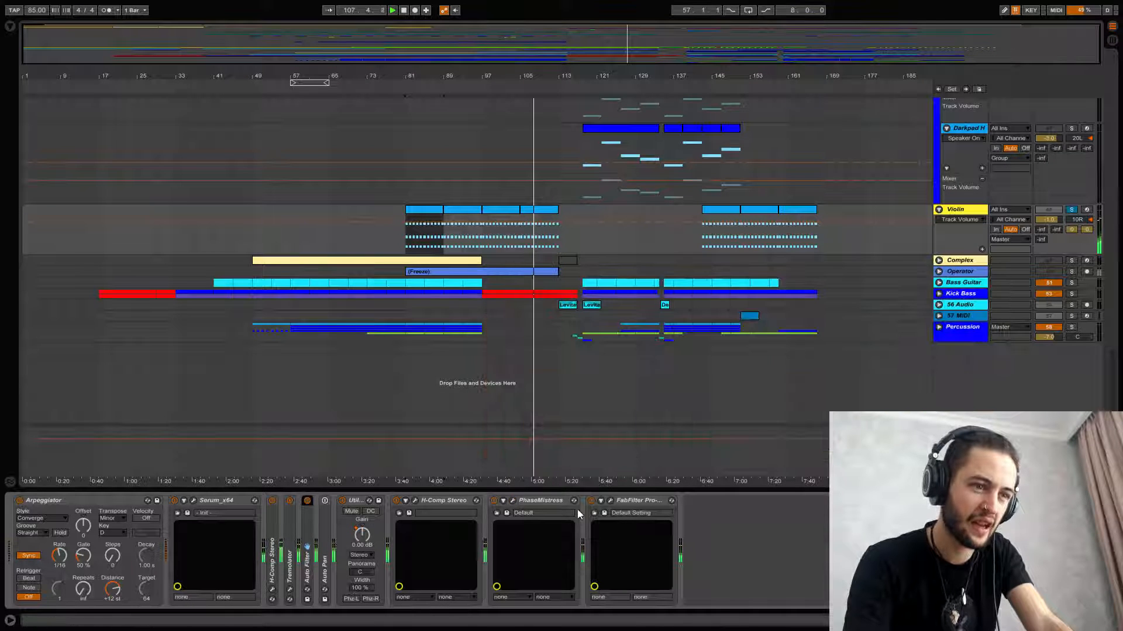
pyautogui.click(611, 504)
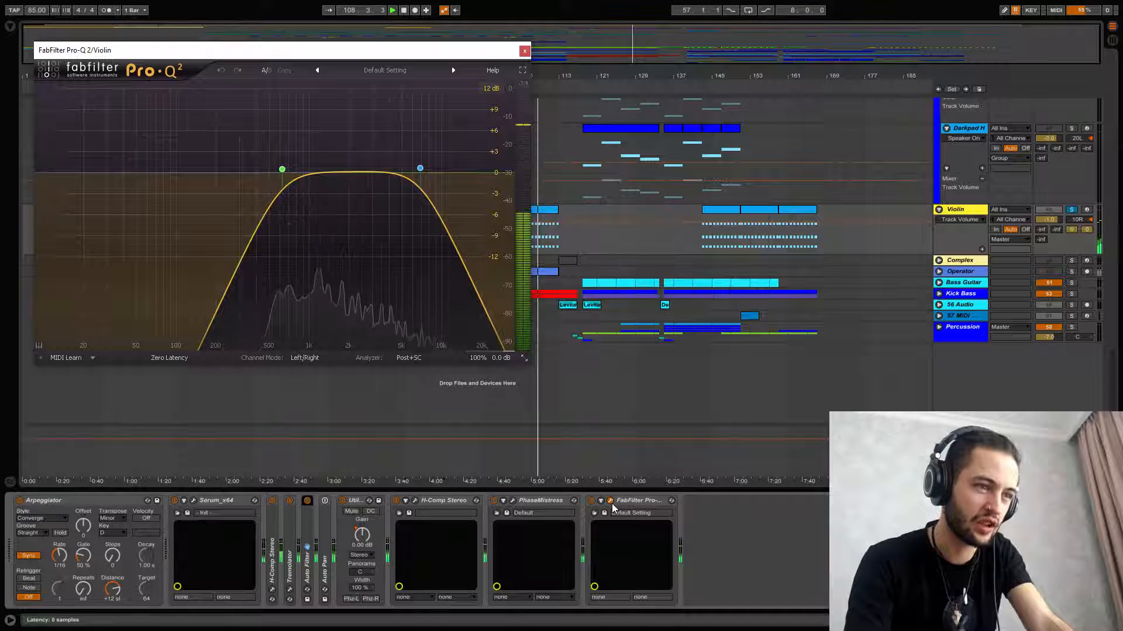
pyautogui.click(612, 504)
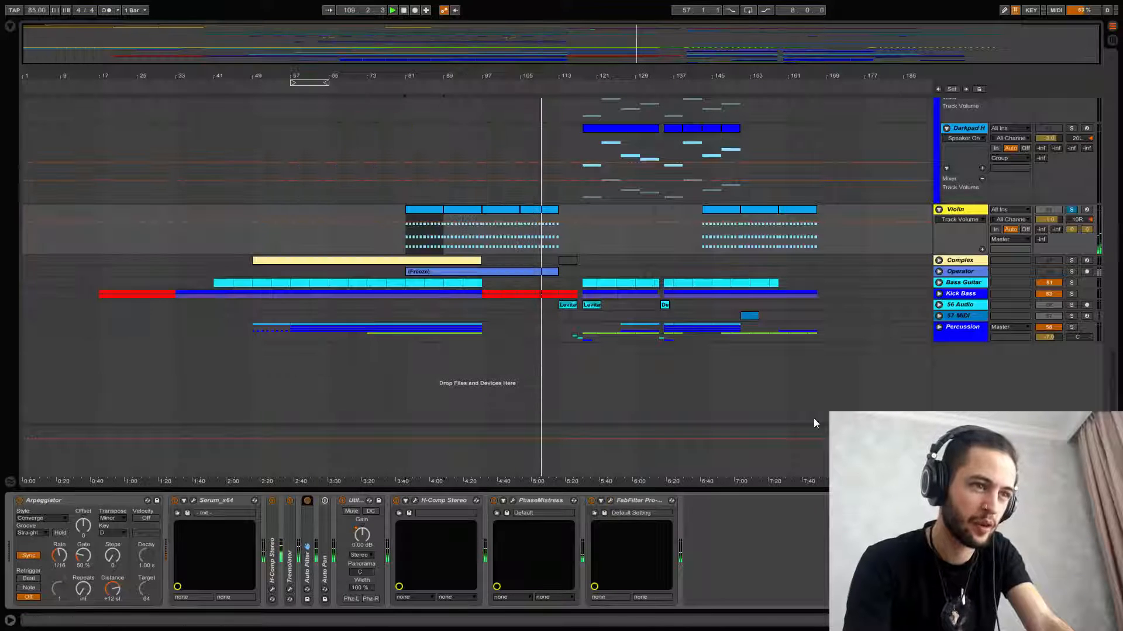
# Step: Unsolo the Violin track and fold the Pads group
pyautogui.scroll(3, 984, 242)
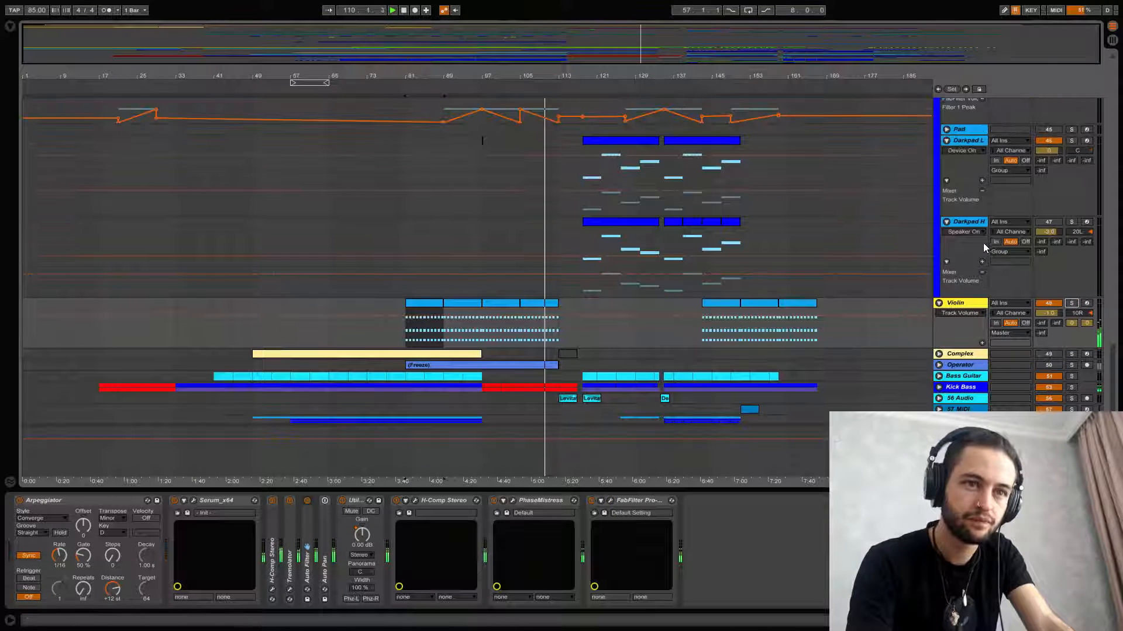
pyautogui.scroll(5, 913, 234)
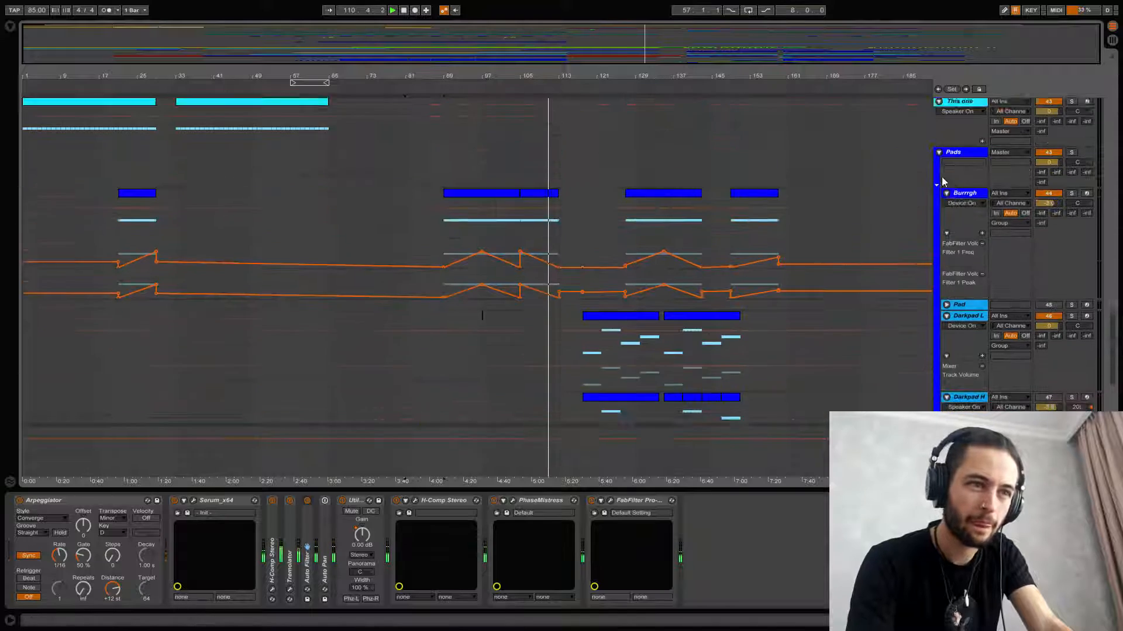
pyautogui.click(939, 152)
# Step: Unfold and solo the Tool Acid track, and play its second clip from bar 118
pyautogui.scroll(5, 650, 251)
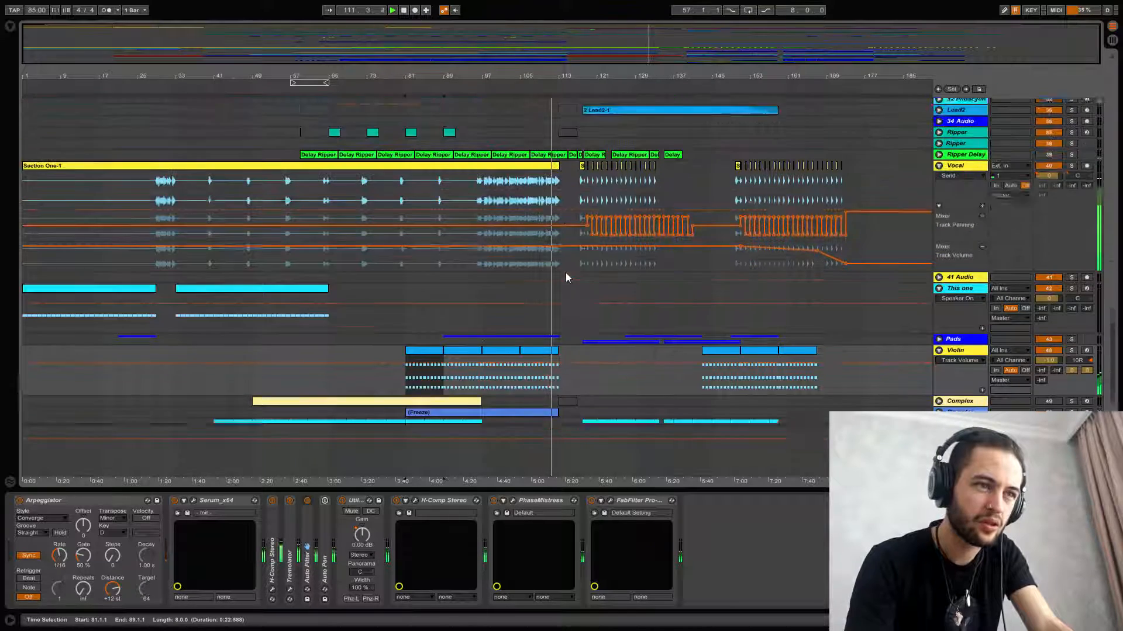
pyautogui.scroll(10, 565, 263)
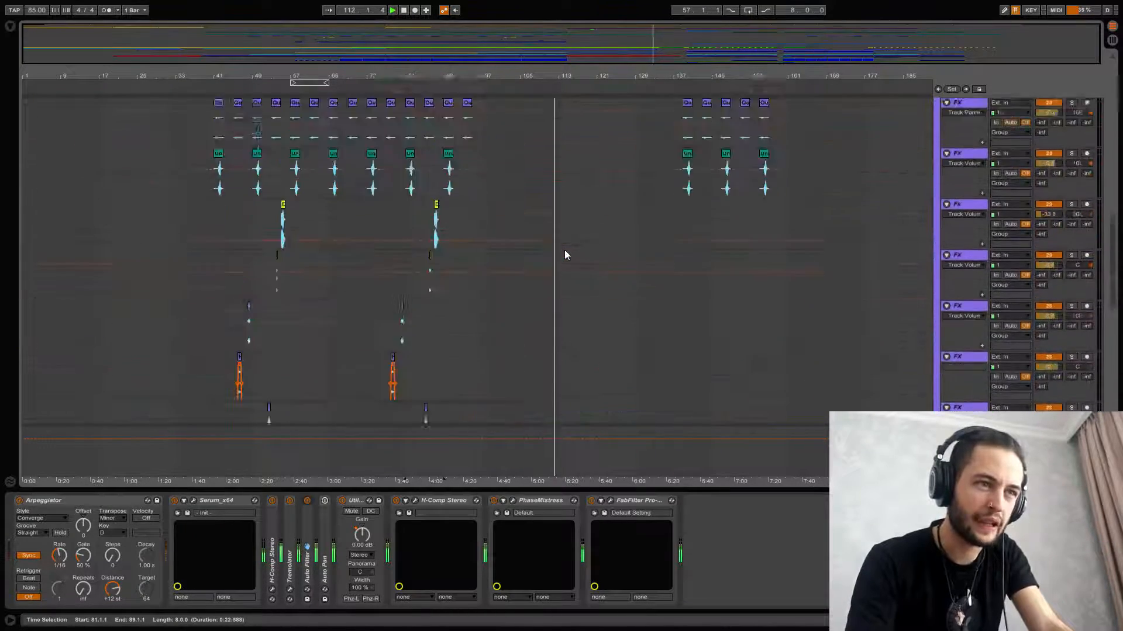
pyautogui.scroll(10, 564, 255)
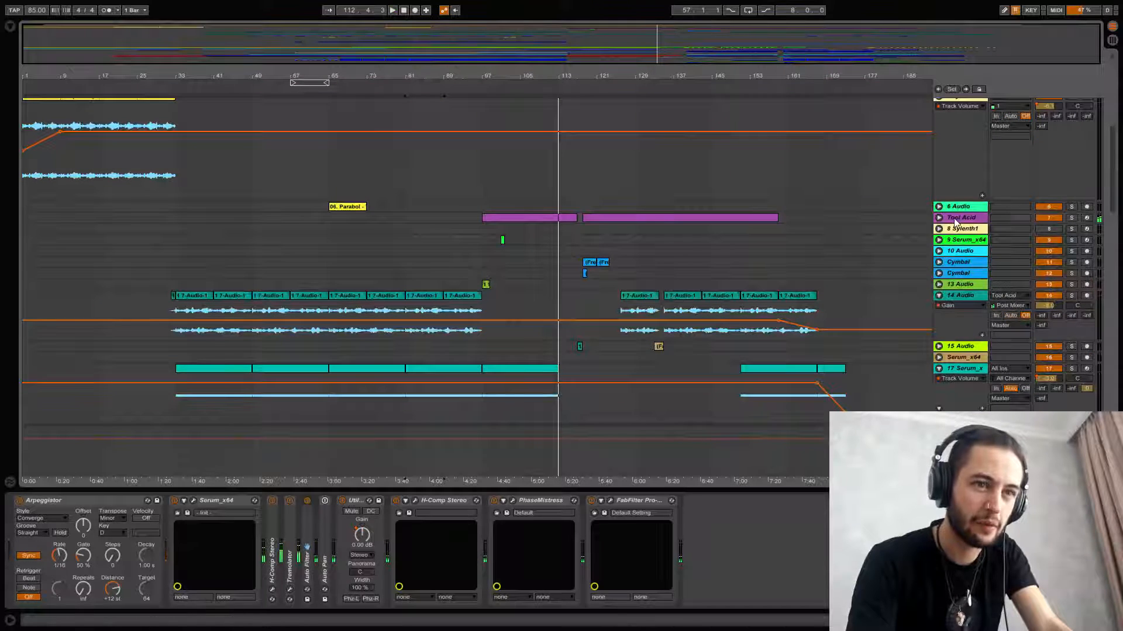
pyautogui.click(954, 221)
pyautogui.click(938, 218)
pyautogui.click(1072, 218)
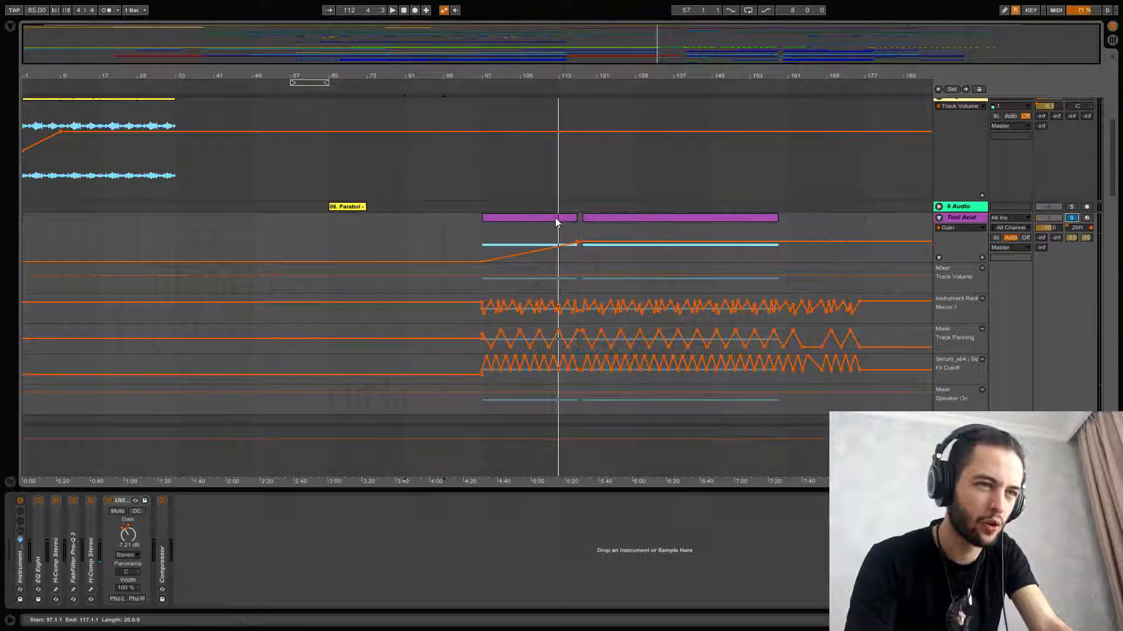
pyautogui.click(557, 219)
pyautogui.click(594, 218)
pyautogui.press('space')
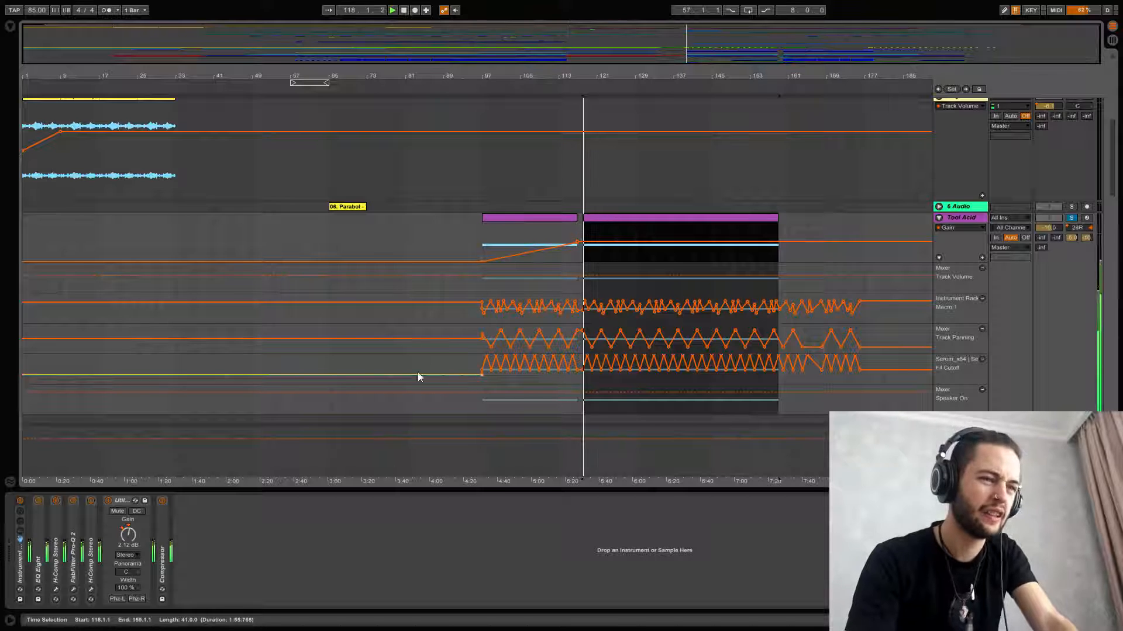
# Step: Expand Tool Acid's Instrument Rack and open its FabFilter Volcano 2 to examine the filter, closing the window
pyautogui.doubleClick(21, 570)
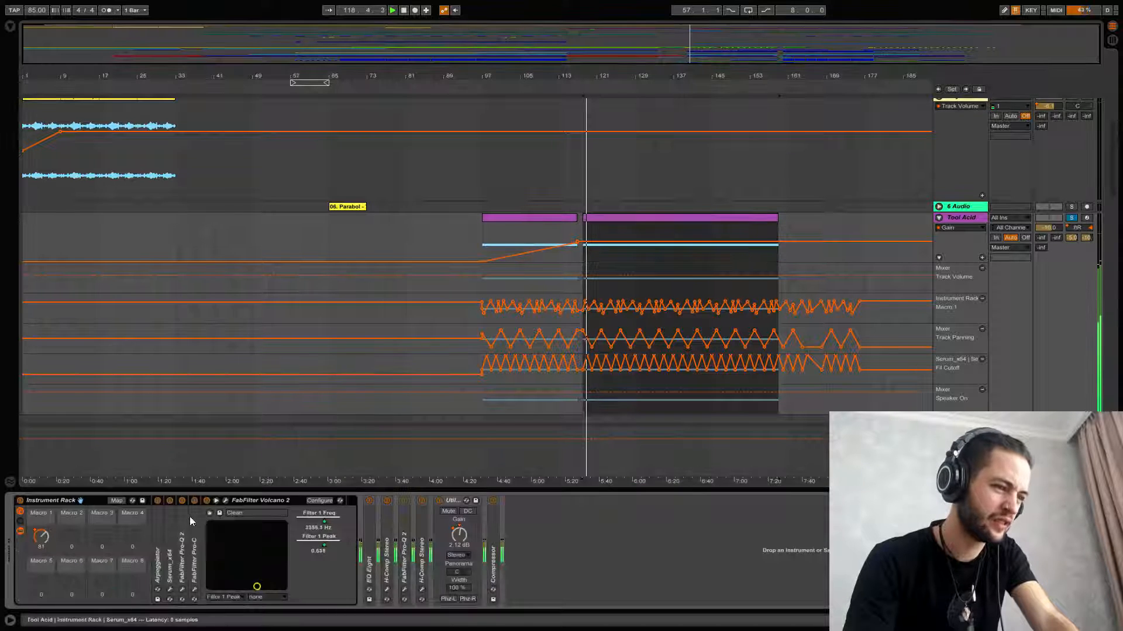
pyautogui.click(225, 501)
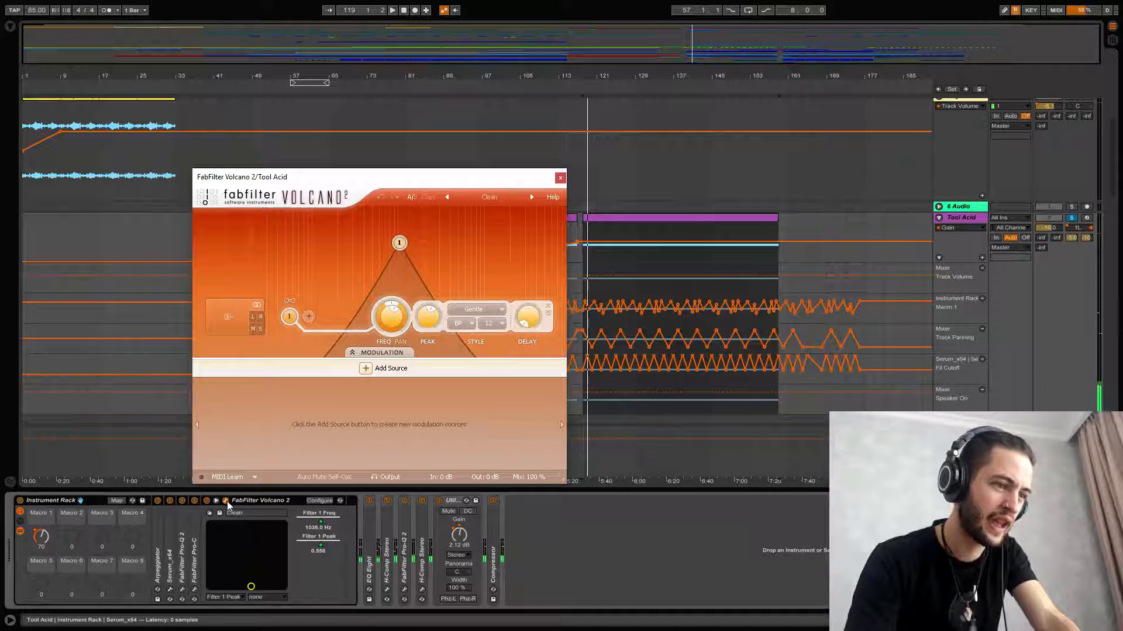
pyautogui.click(227, 502)
# Step: Expand and open Tool Acid's Serum, examine its preset, oscillators, filter and effects page, and close the window
pyautogui.doubleClick(169, 539)
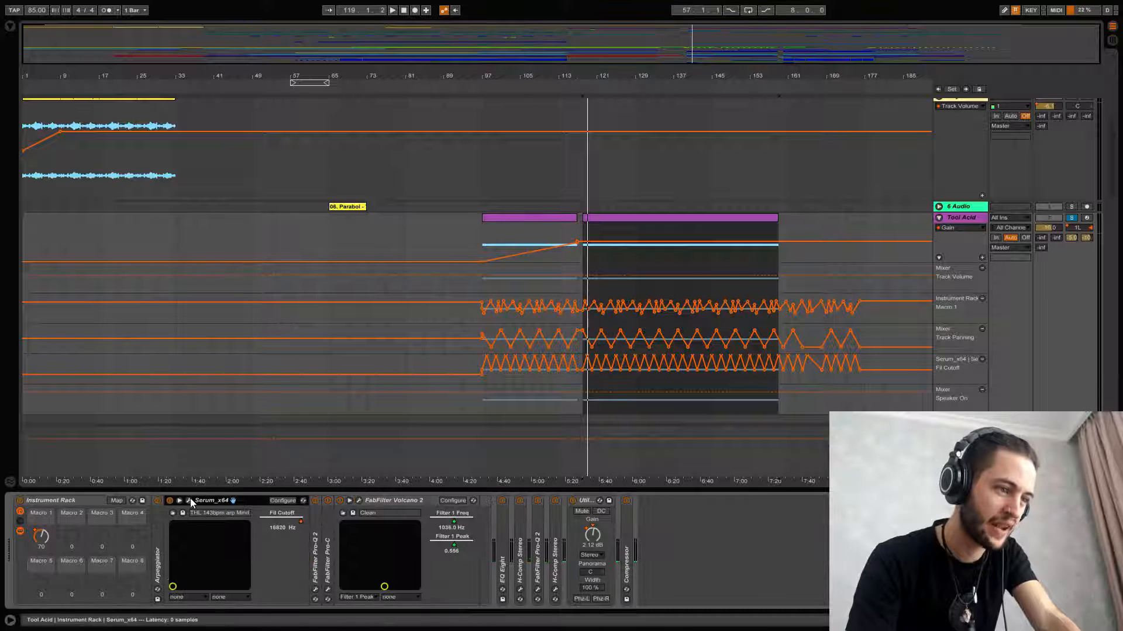
pyautogui.click(189, 501)
pyautogui.moveTo(352, 133); pyautogui.dragTo(518, 131)
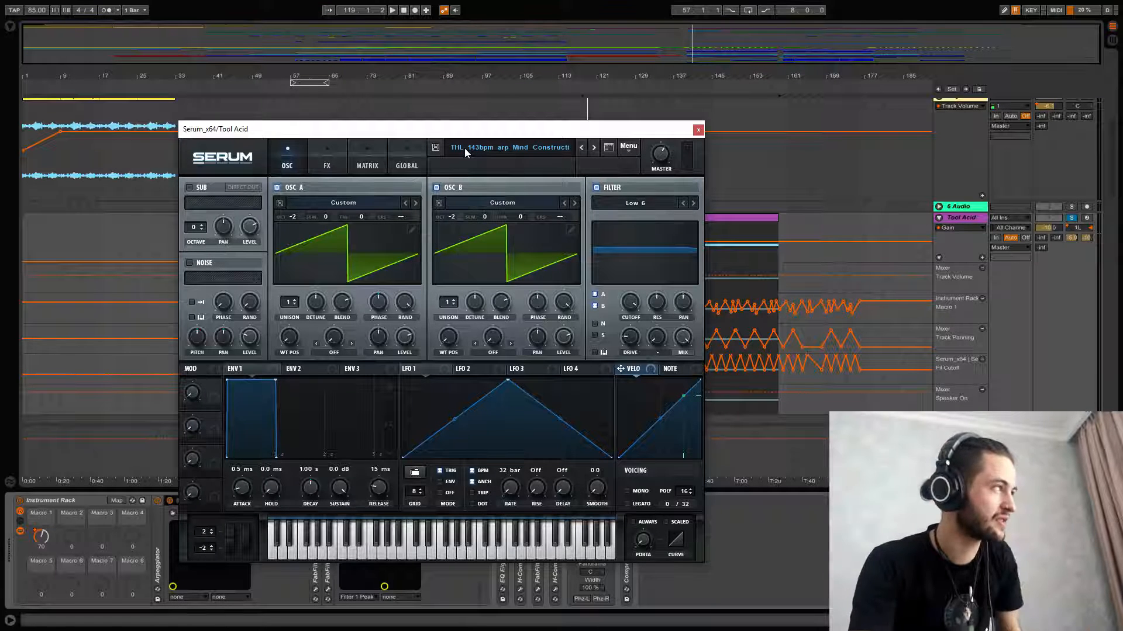
pyautogui.moveTo(466, 131); pyautogui.dragTo(577, 100)
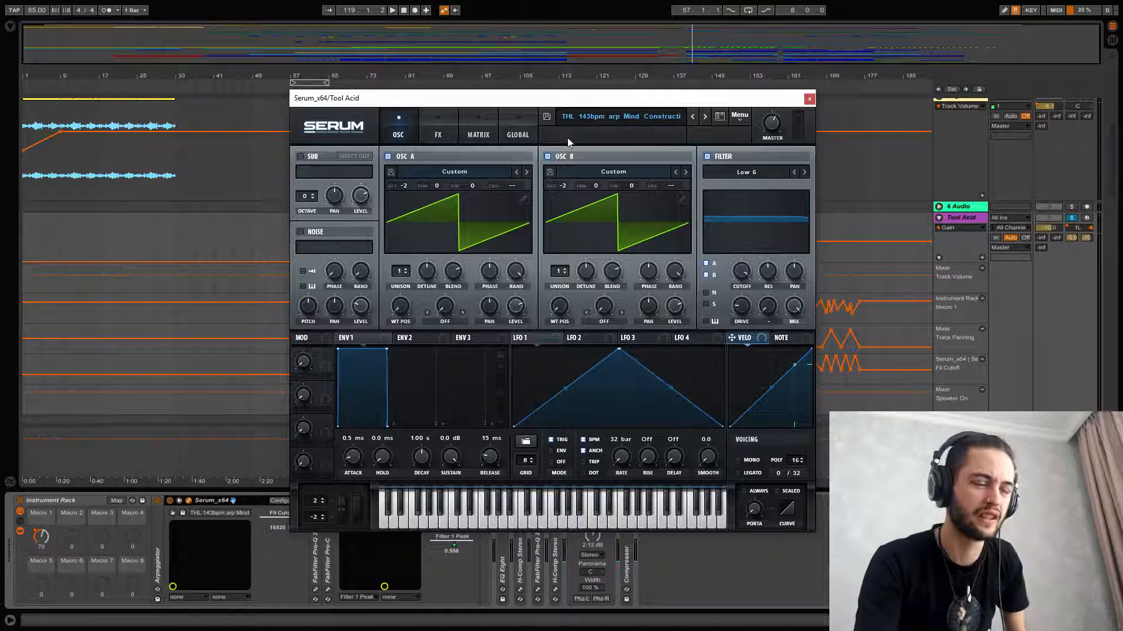
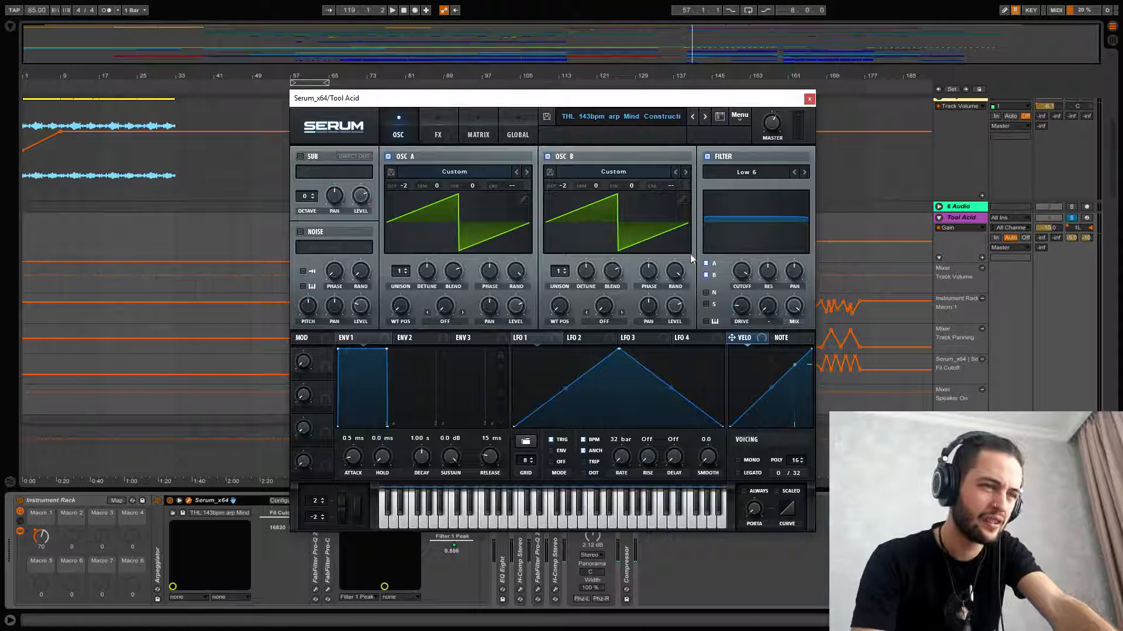
pyautogui.click(433, 139)
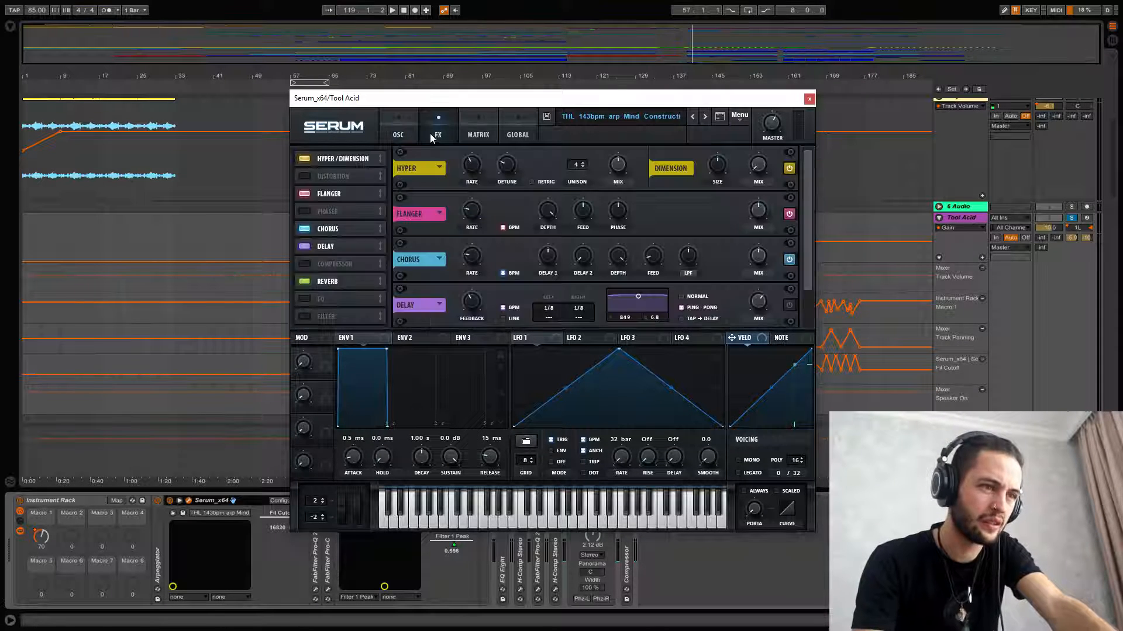
pyautogui.moveTo(808, 177); pyautogui.dragTo(805, 220)
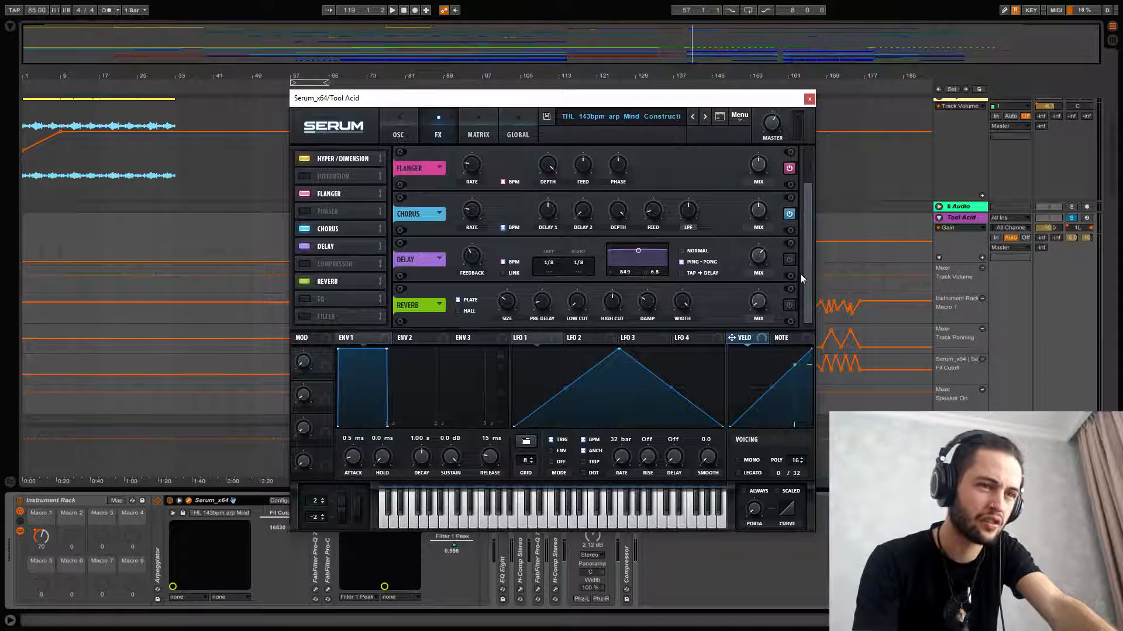
pyautogui.moveTo(799, 274); pyautogui.dragTo(809, 216)
pyautogui.click(809, 99)
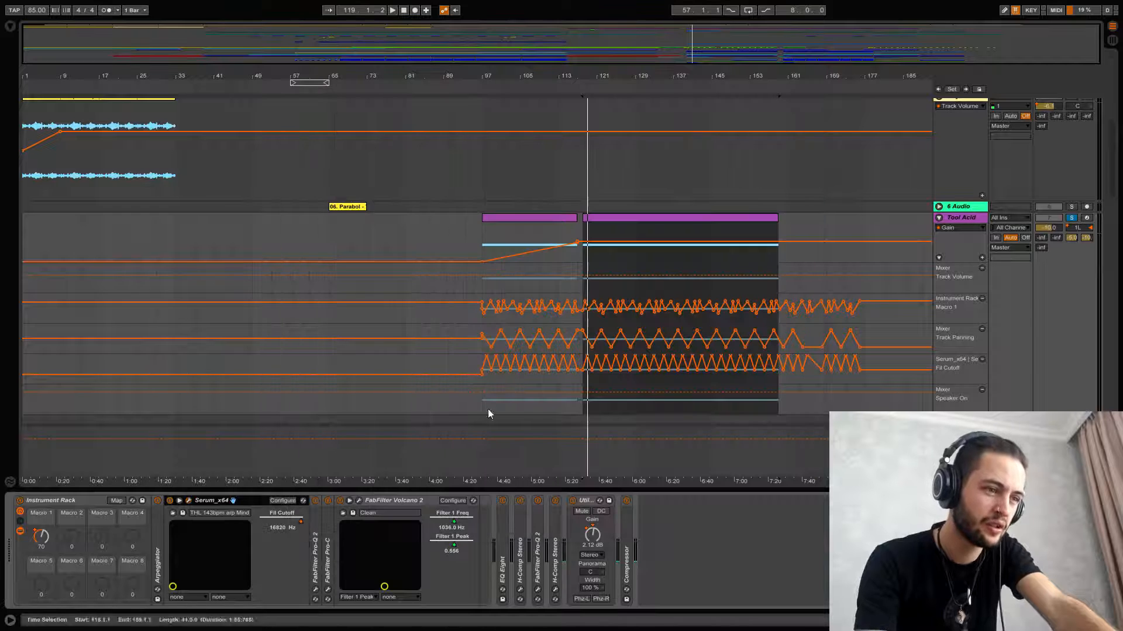
# Step: Expand the FabFilter Pro-Q 2 inside Tool Acid's rack, open it to examine the EQ curve, and close and collapse it
pyautogui.doubleClick(317, 552)
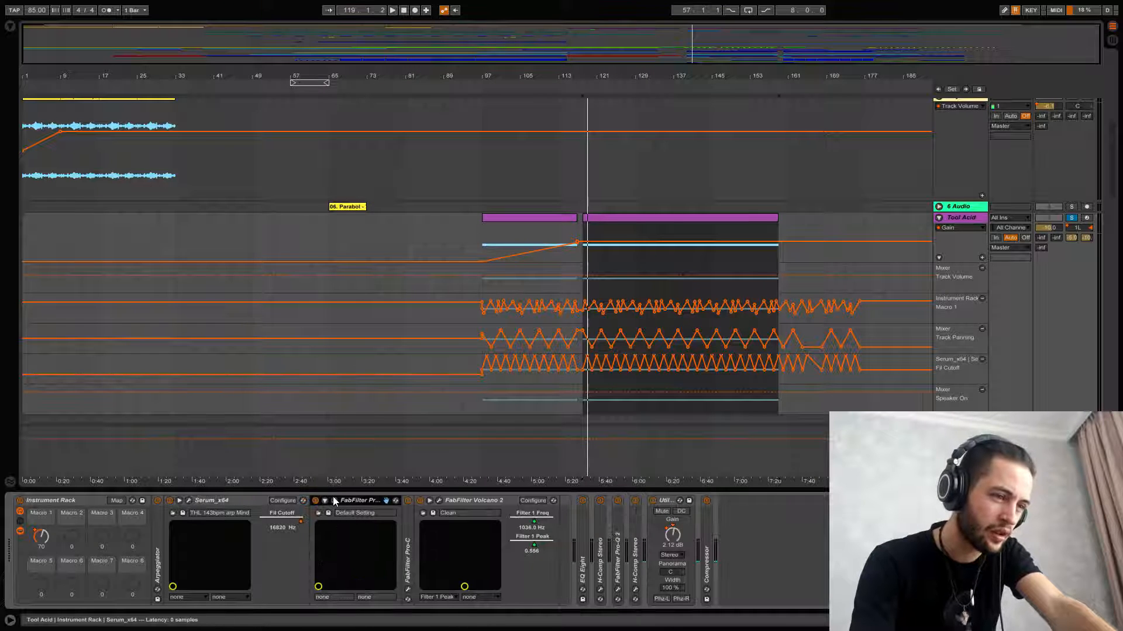
pyautogui.click(333, 501)
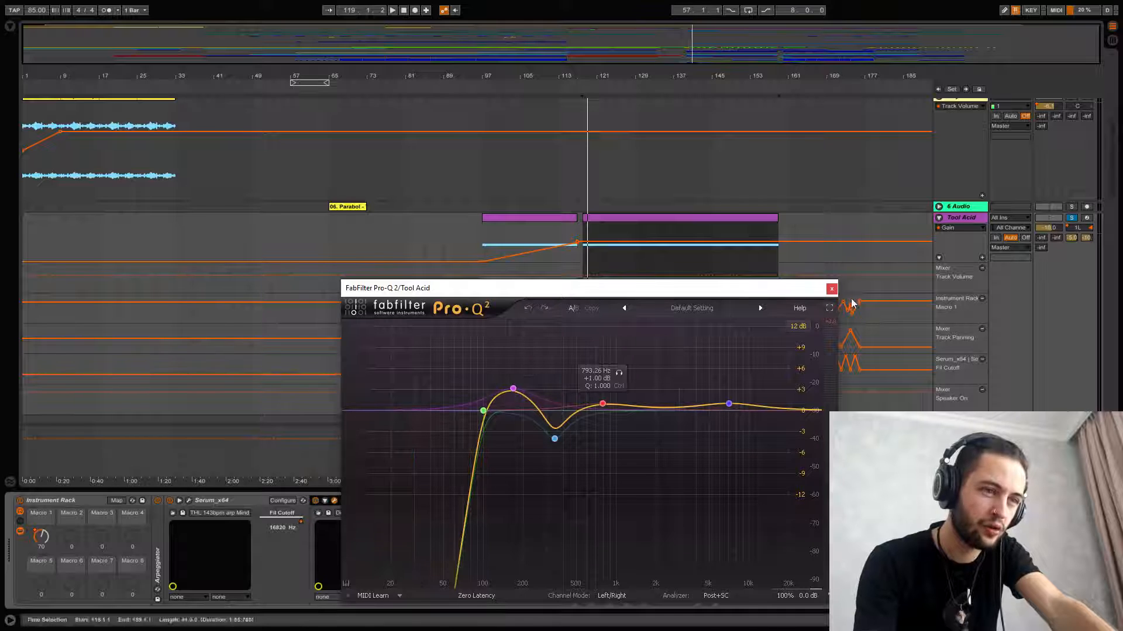
pyautogui.hotkey('ctrl', 'alt', 'p')
pyautogui.doubleClick(349, 499)
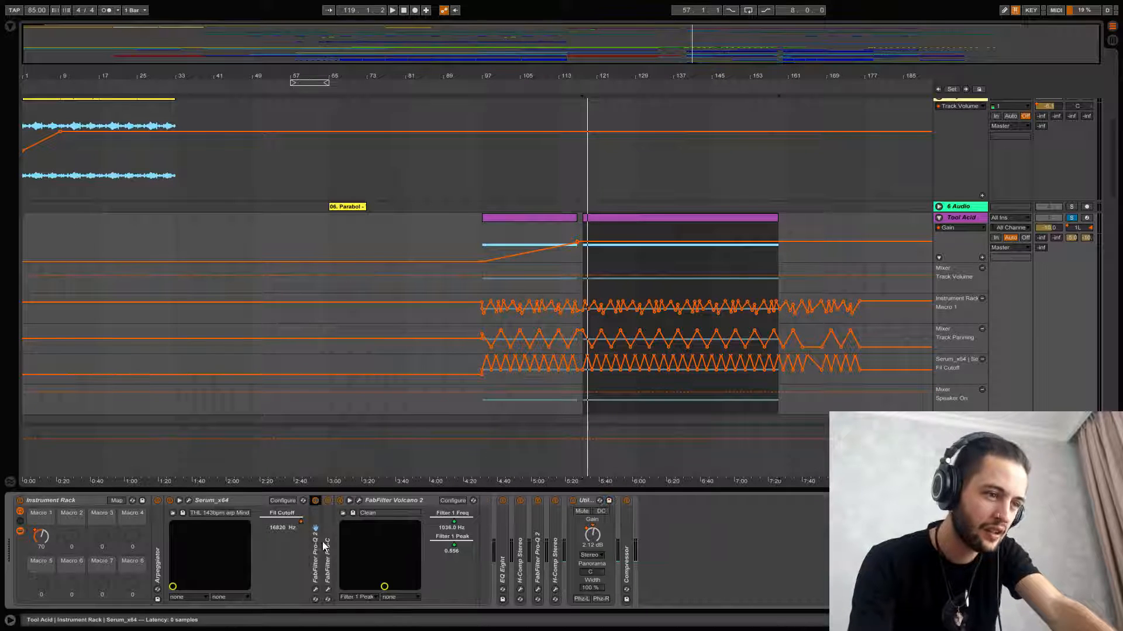
# Step: Expand and collapse the rack's FabFilter Pro-C, and watch Volcano 2's automated filter movement during playback before closing its window
pyautogui.doubleClick(328, 548)
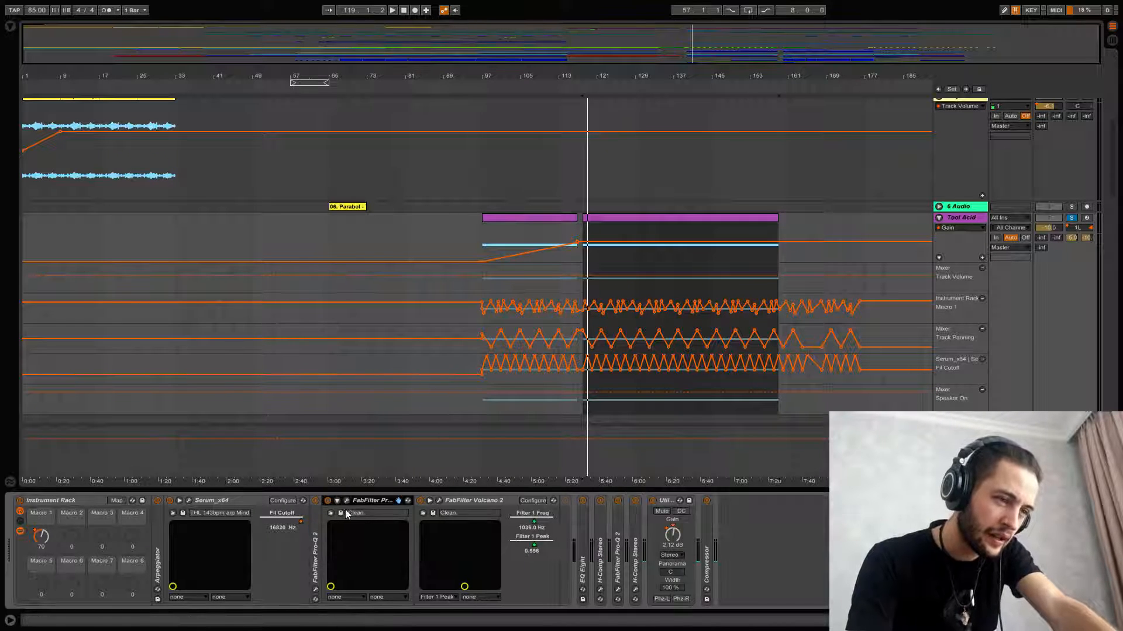
pyautogui.doubleClick(361, 500)
pyautogui.click(360, 500)
pyautogui.press('space')
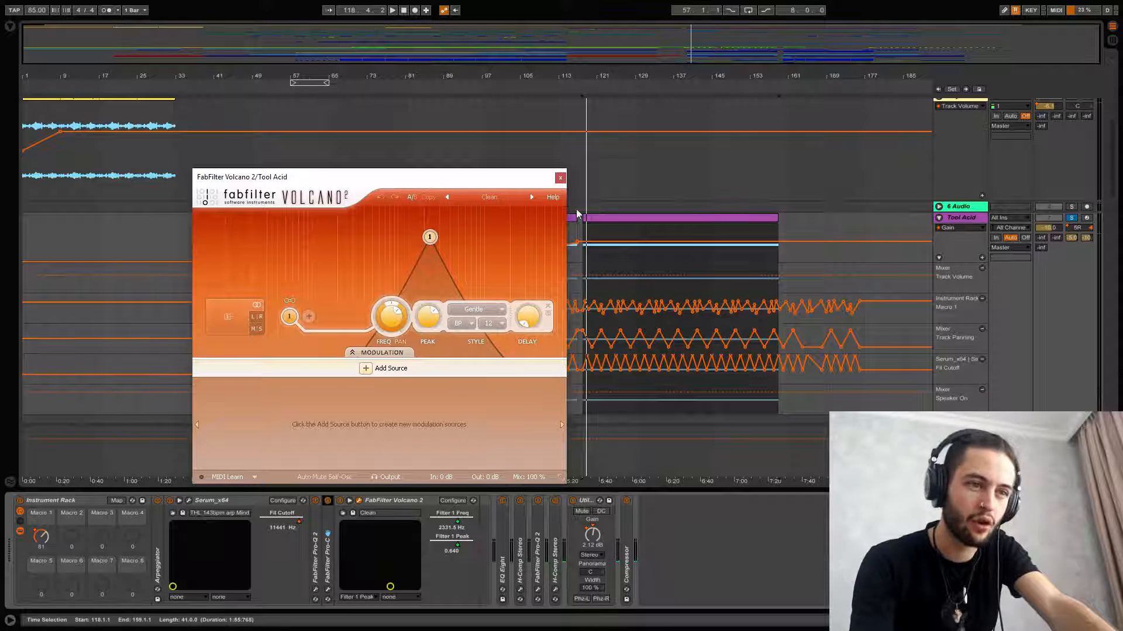
pyautogui.click(560, 177)
# Step: Check Tool Acid's EQ Eight curve, and collapse EQ Eight, Volcano 2 and Serum in the device chain
pyautogui.doubleClick(499, 559)
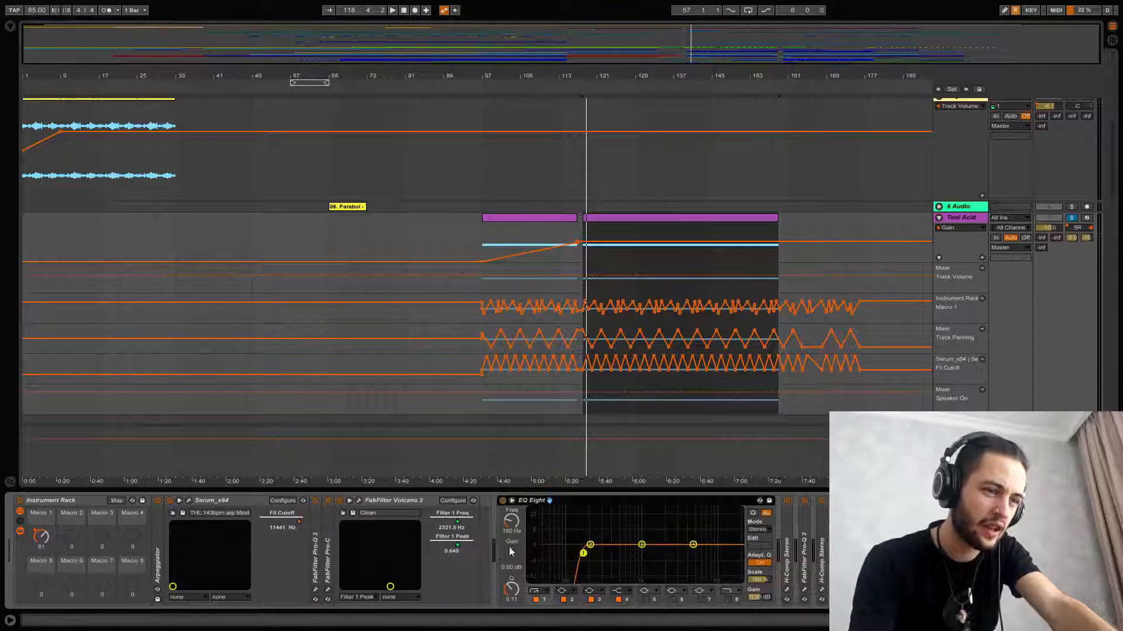
pyautogui.doubleClick(539, 500)
pyautogui.doubleClick(405, 501)
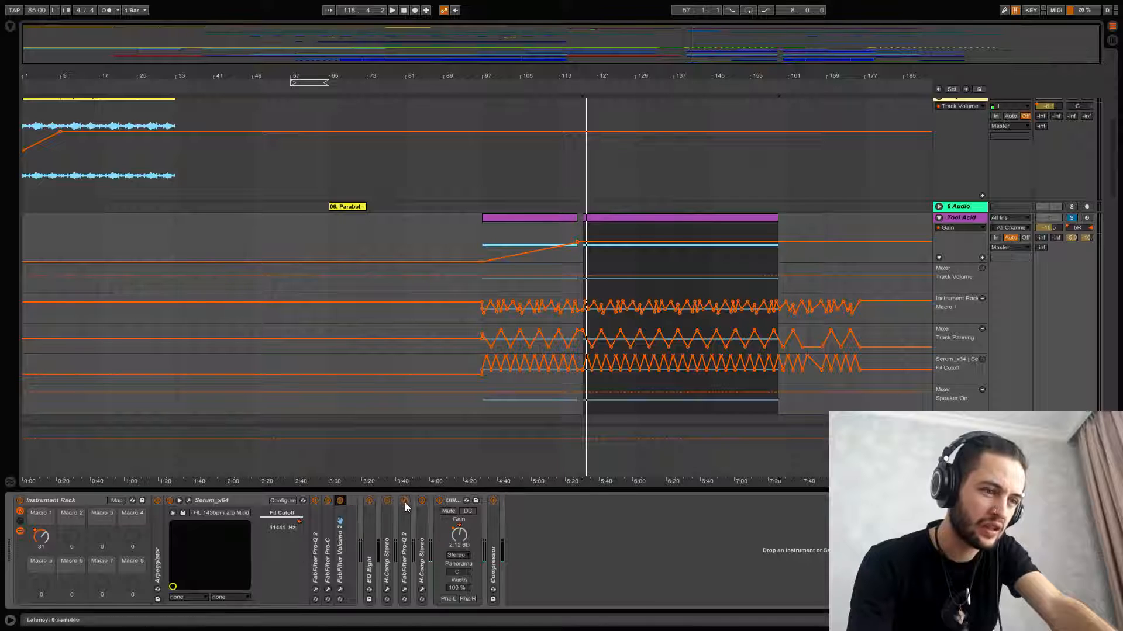
pyautogui.doubleClick(251, 501)
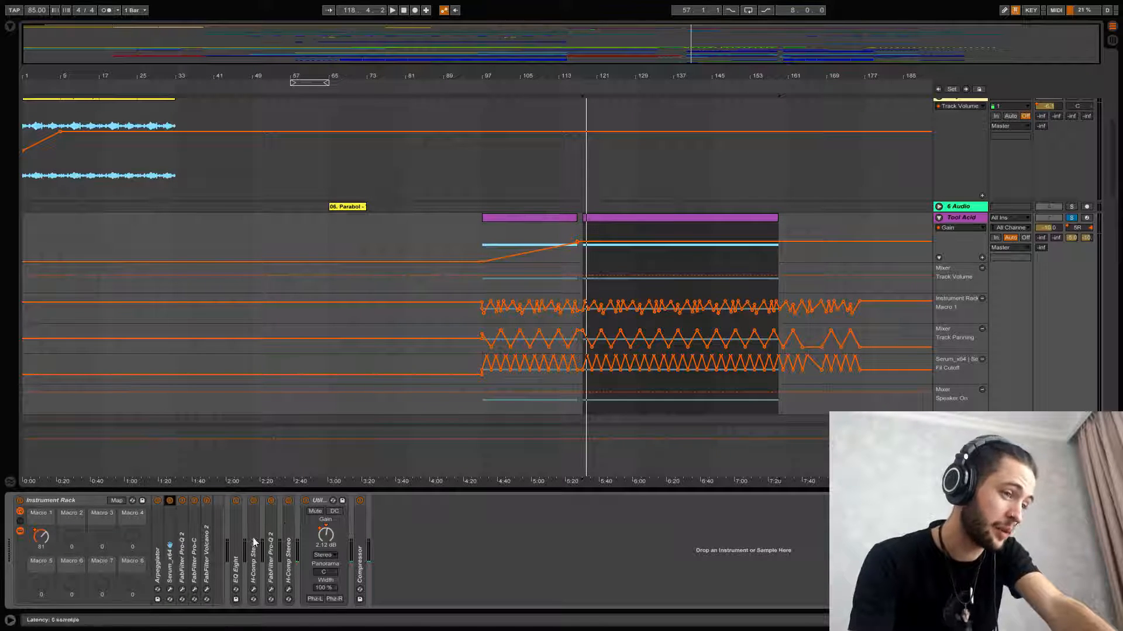
# Step: Expand Tool Acid's Compressor, play the clip to examine its sidechain from Lead2, and unsolo the track
pyautogui.doubleClick(361, 536)
pyautogui.press('space')
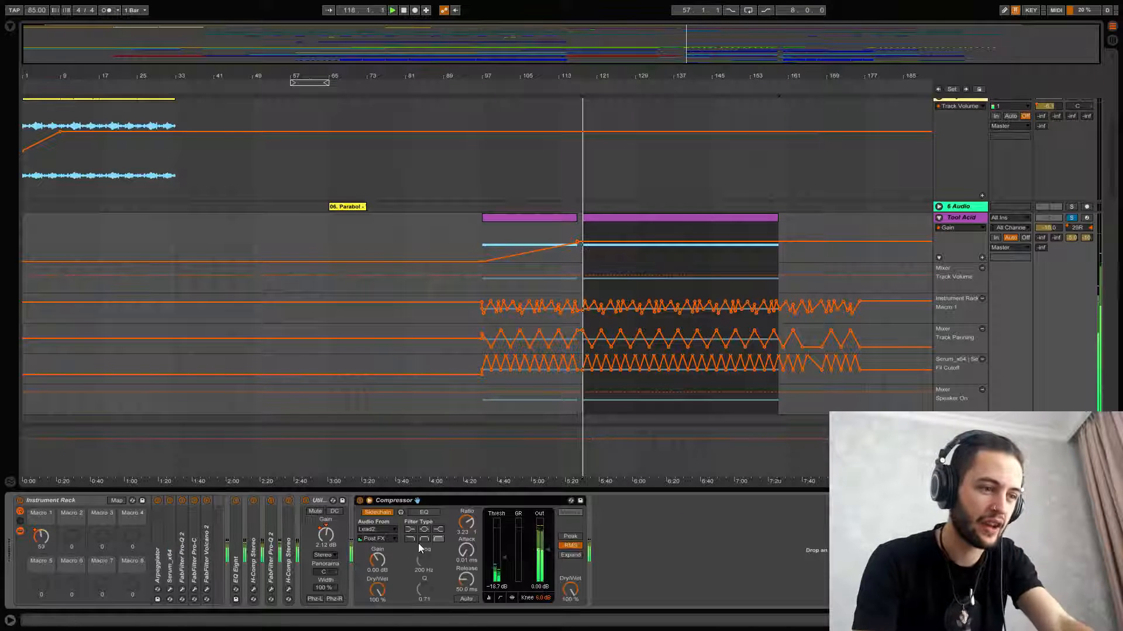
pyautogui.click(749, 306)
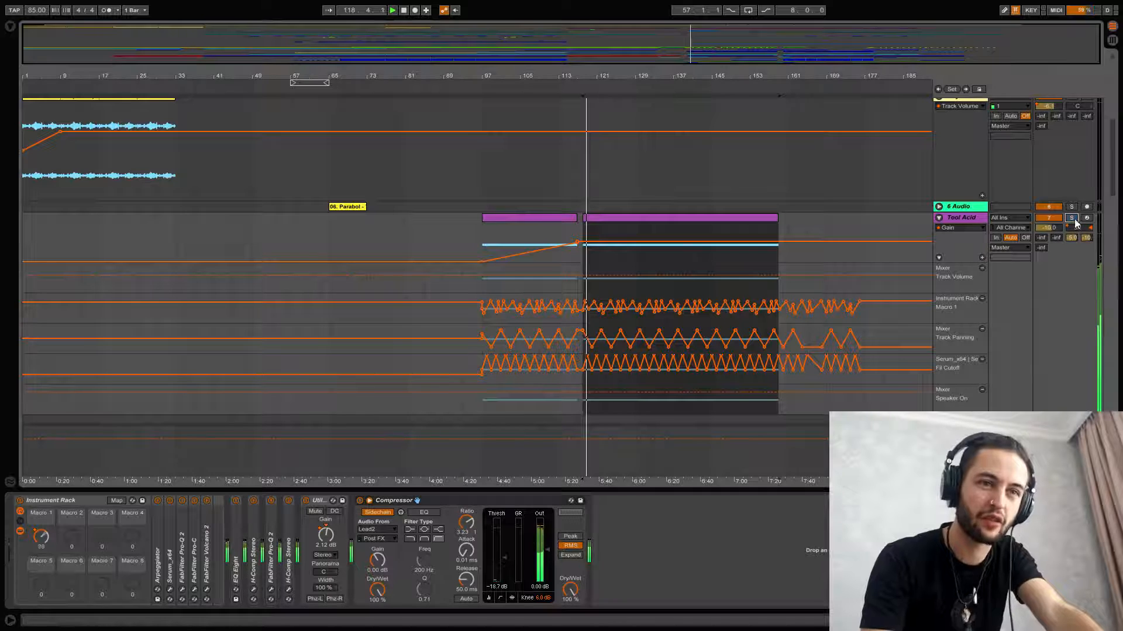
# Step: Play the second Tool Acid clip and examine the rack's Arpeggiator settings, expanding and collapsing the device
pyautogui.click(632, 217)
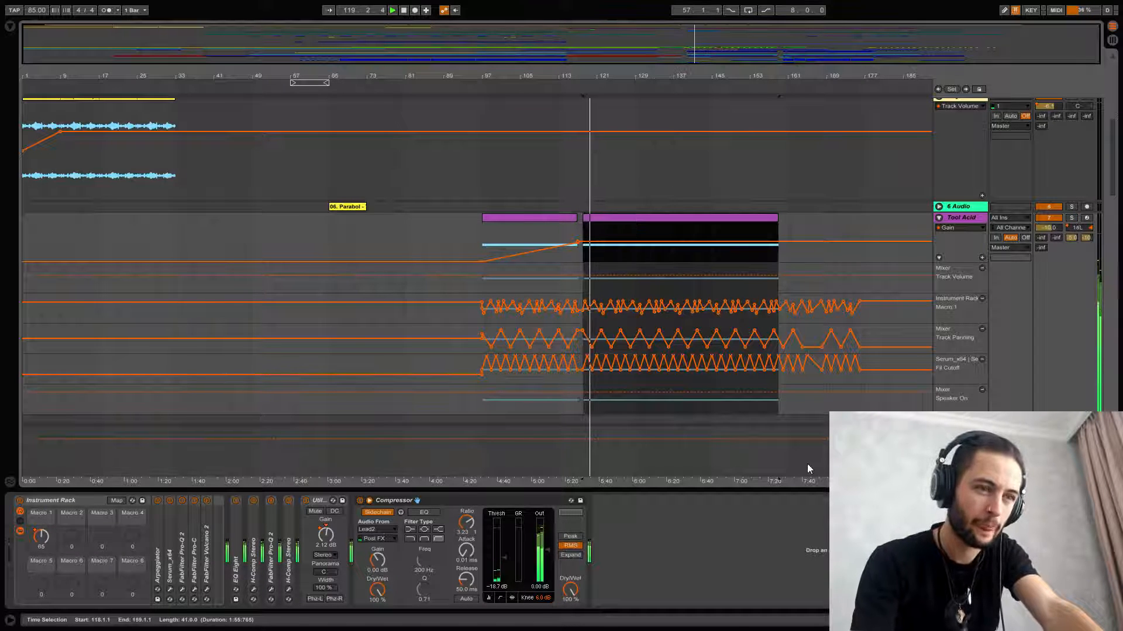
pyautogui.doubleClick(159, 579)
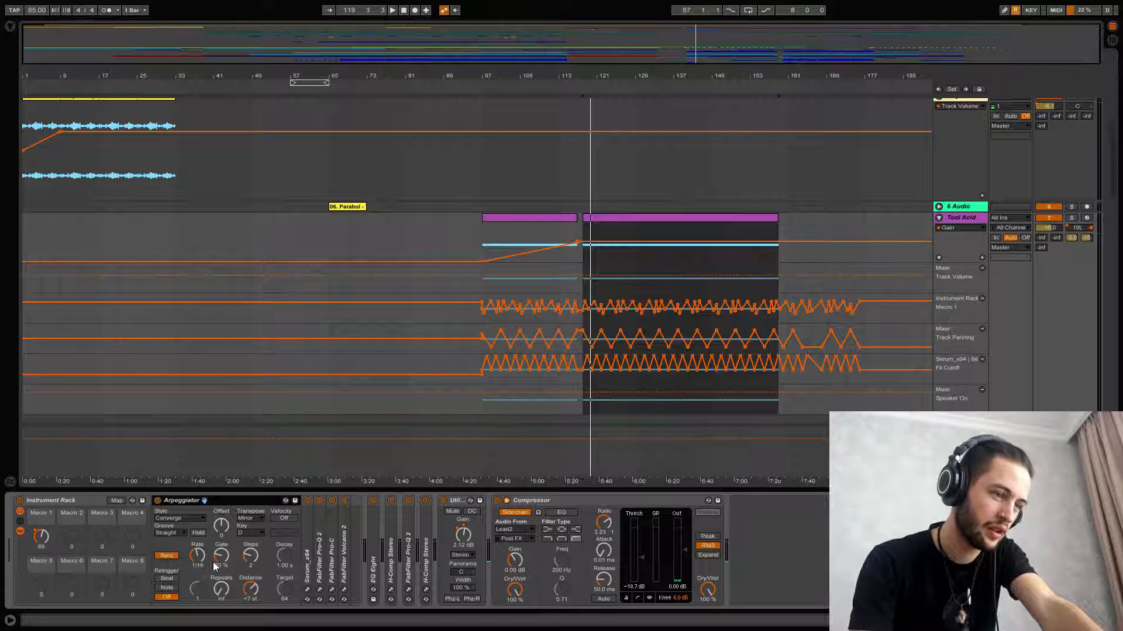
pyautogui.press('space')
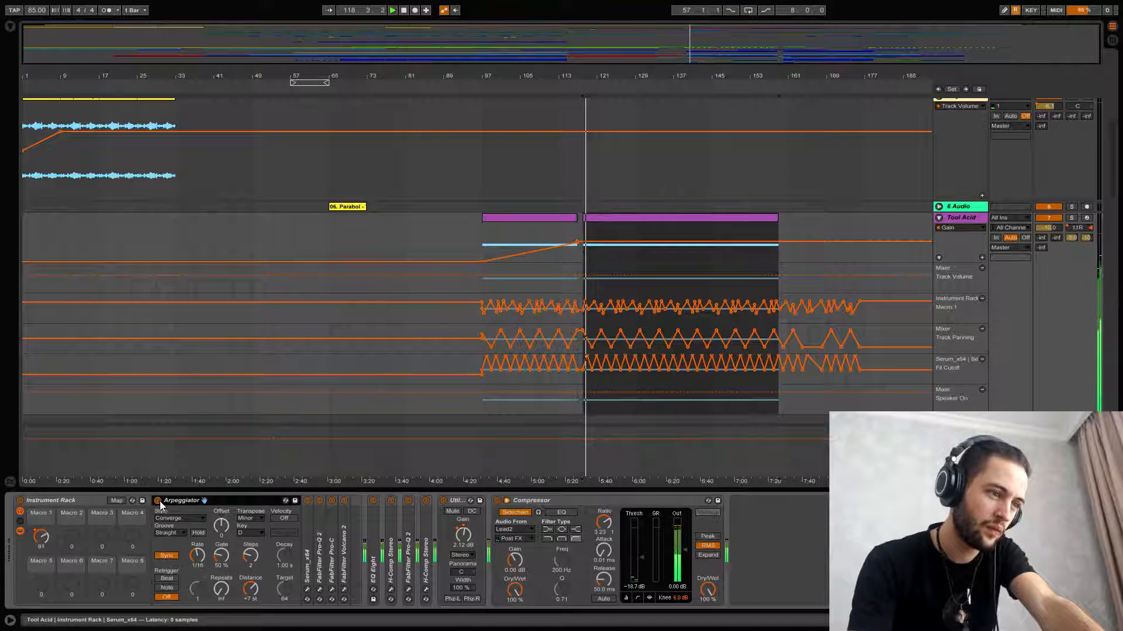
pyautogui.doubleClick(179, 499)
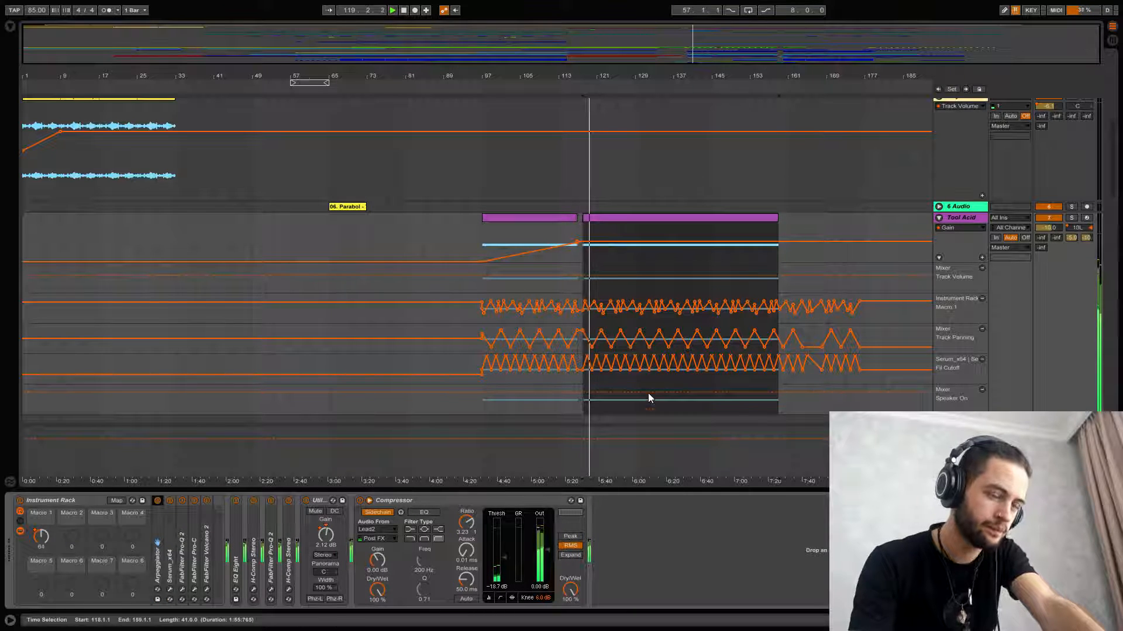
# Step: Hide the device chain and survey the lower tracks from FX and Lead2 to Percussion, placing the playback position at bar 117
pyautogui.scroll(-10, 654, 356)
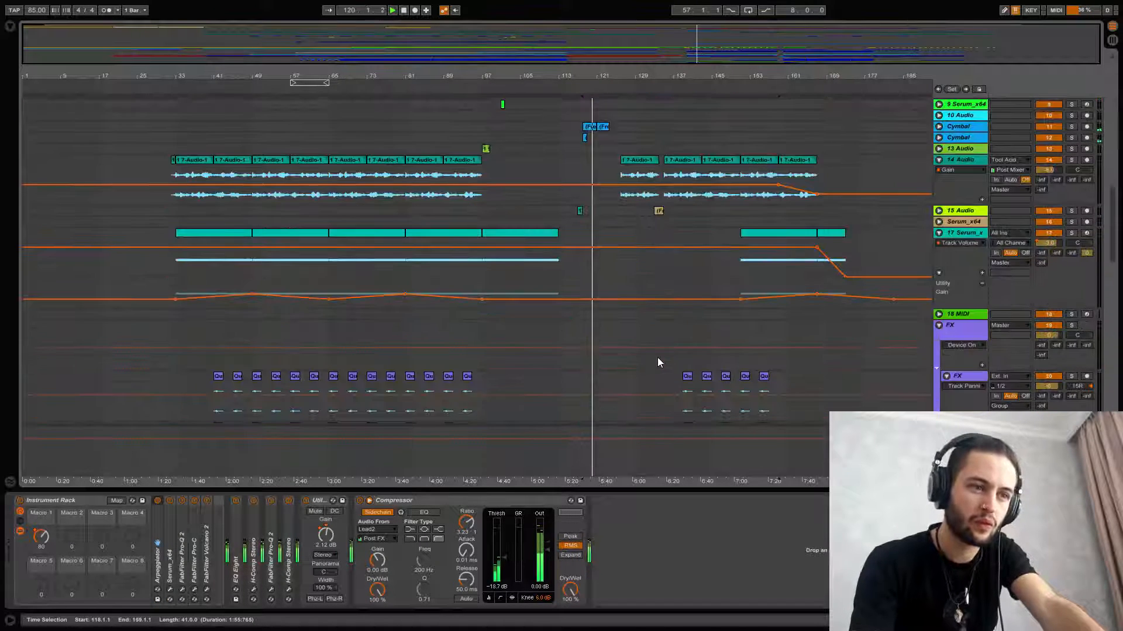
pyautogui.hotkey('ctrl', 'alt', 'l')
pyautogui.scroll(-6, 664, 421)
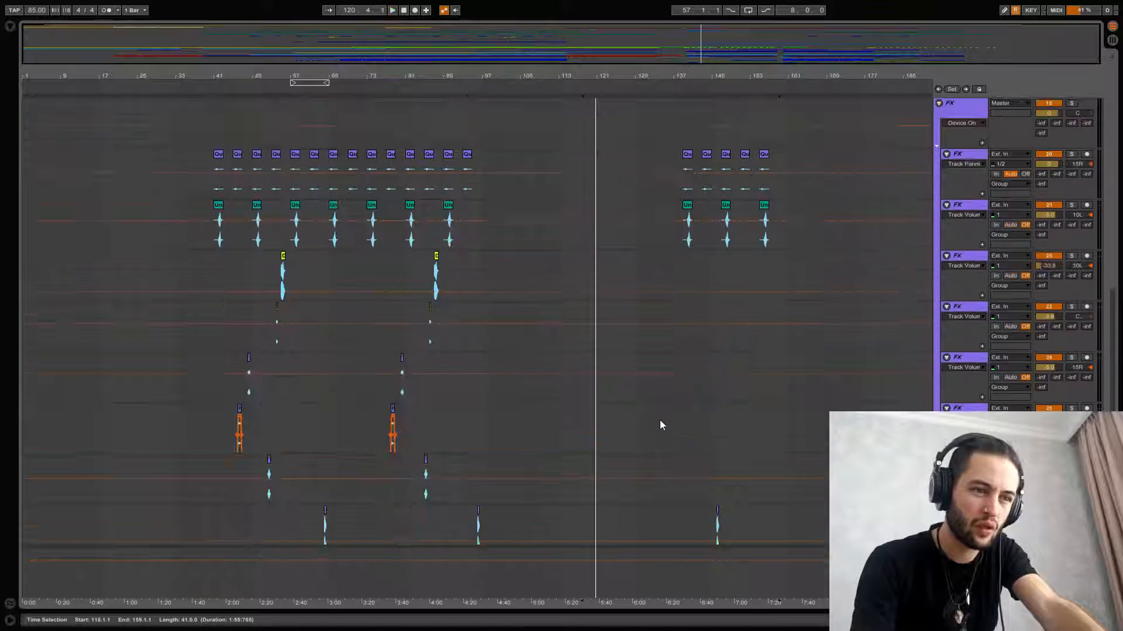
pyautogui.scroll(-2, 643, 432)
pyautogui.click(583, 451)
pyautogui.scroll(-5, 582, 450)
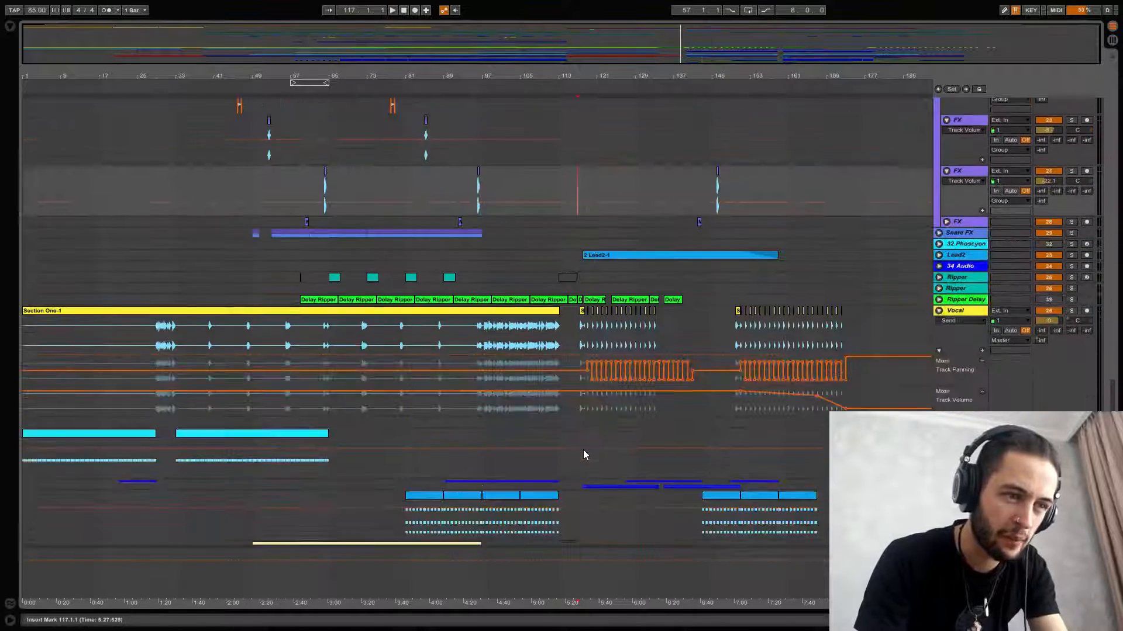
pyautogui.scroll(-3, 583, 455)
pyautogui.click(578, 419)
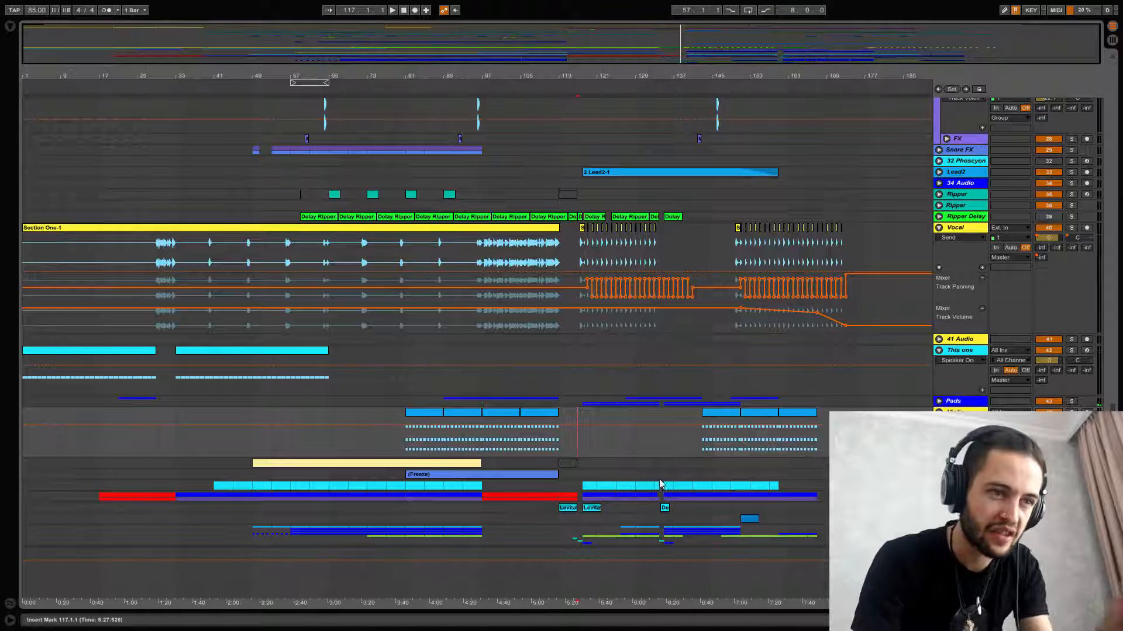
# Step: Look back over the tracks up to Textures, selecting the 17 Serum clip at bar 151 along the way
pyautogui.scroll(3, 652, 466)
pyautogui.scroll(10, 653, 466)
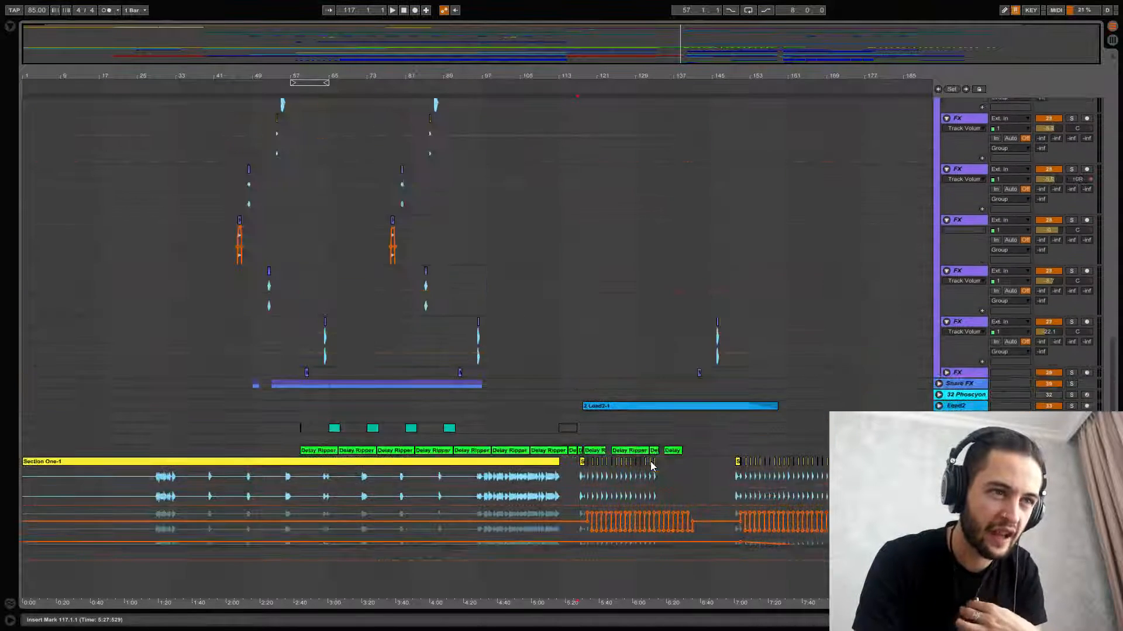
pyautogui.scroll(8, 651, 462)
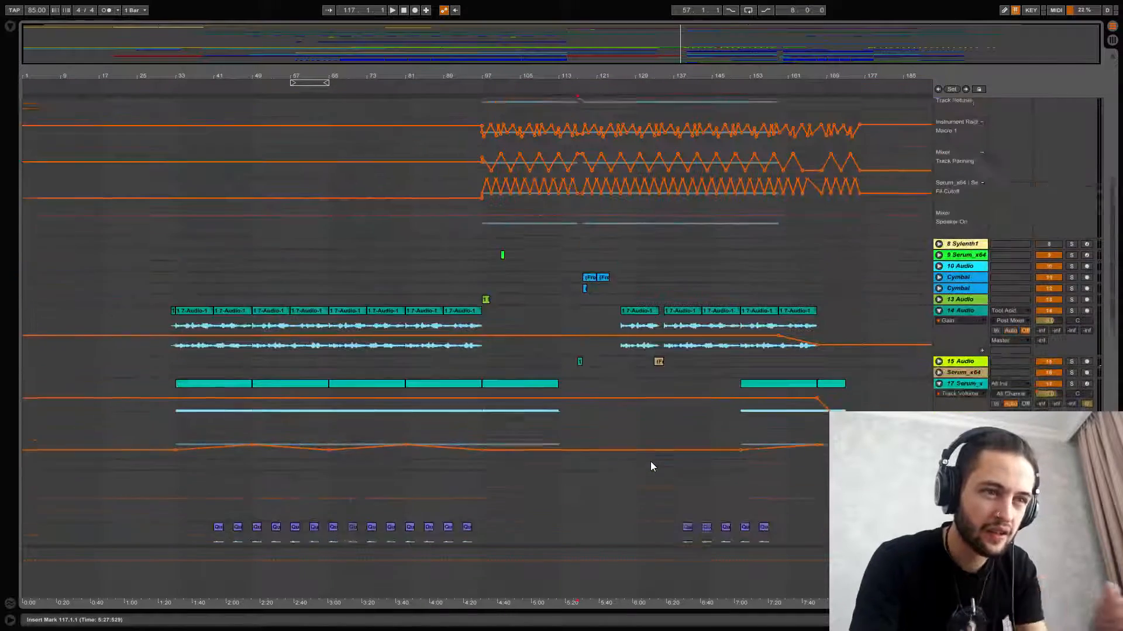
pyautogui.click(770, 406)
pyautogui.scroll(3, 736, 410)
pyautogui.scroll(2, 702, 411)
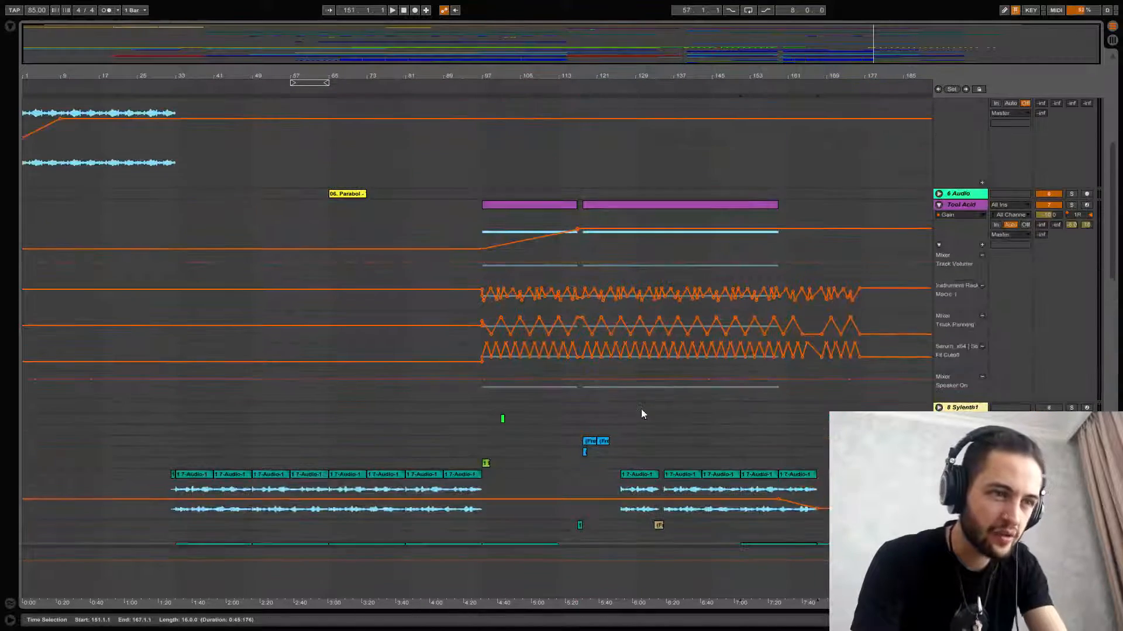
pyautogui.scroll(6, 587, 234)
pyautogui.scroll(3, 587, 262)
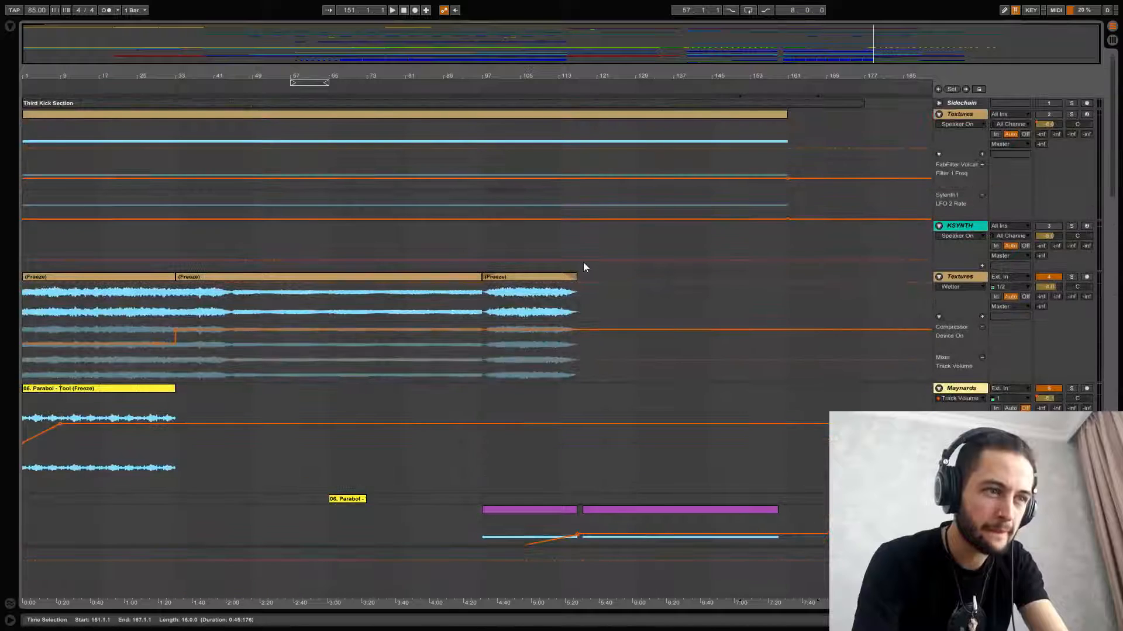
pyautogui.scroll(-4, 584, 268)
pyautogui.scroll(-7, 556, 237)
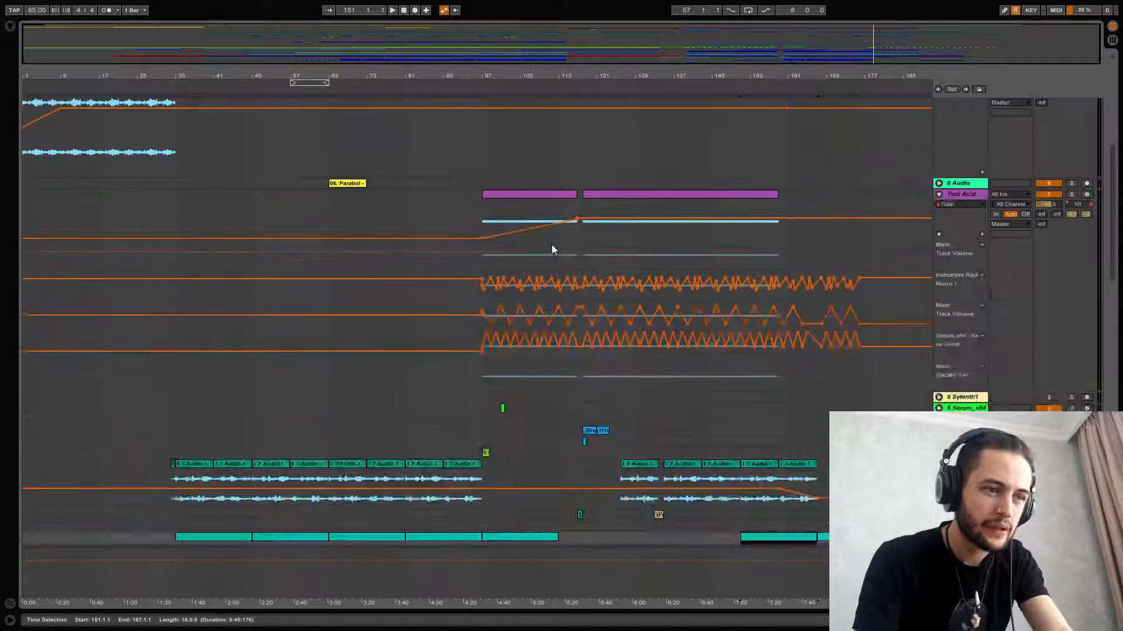
# Step: Play the arrangement from the Cymbal clip at bar 118, unfolding and refolding the 10 Audio track
pyautogui.click(590, 349)
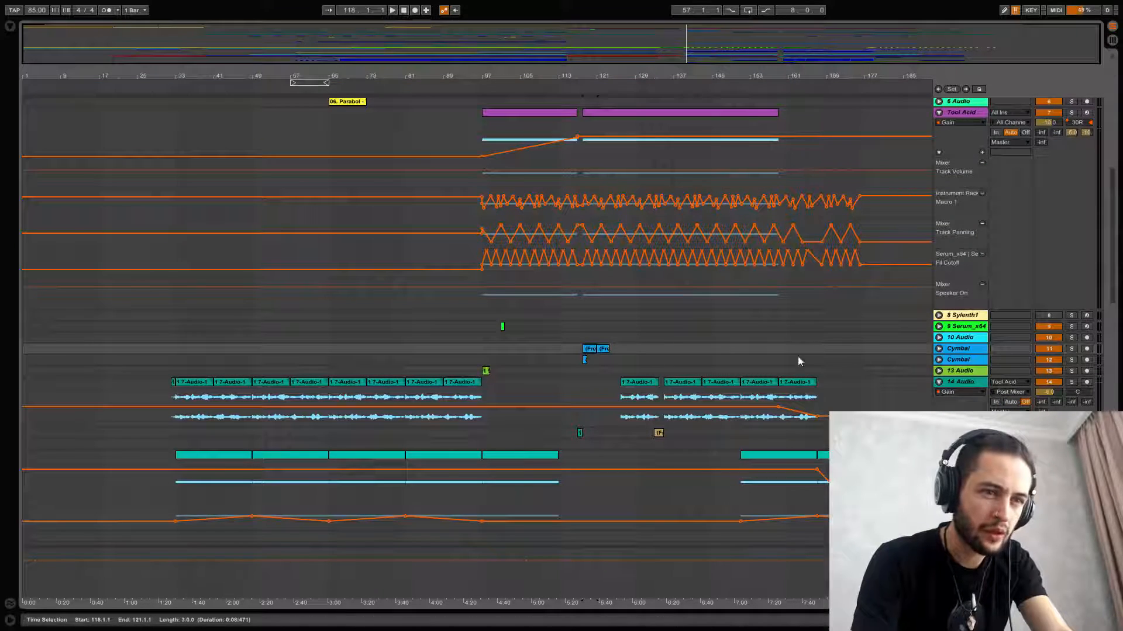
pyautogui.press('space')
pyautogui.click(939, 338)
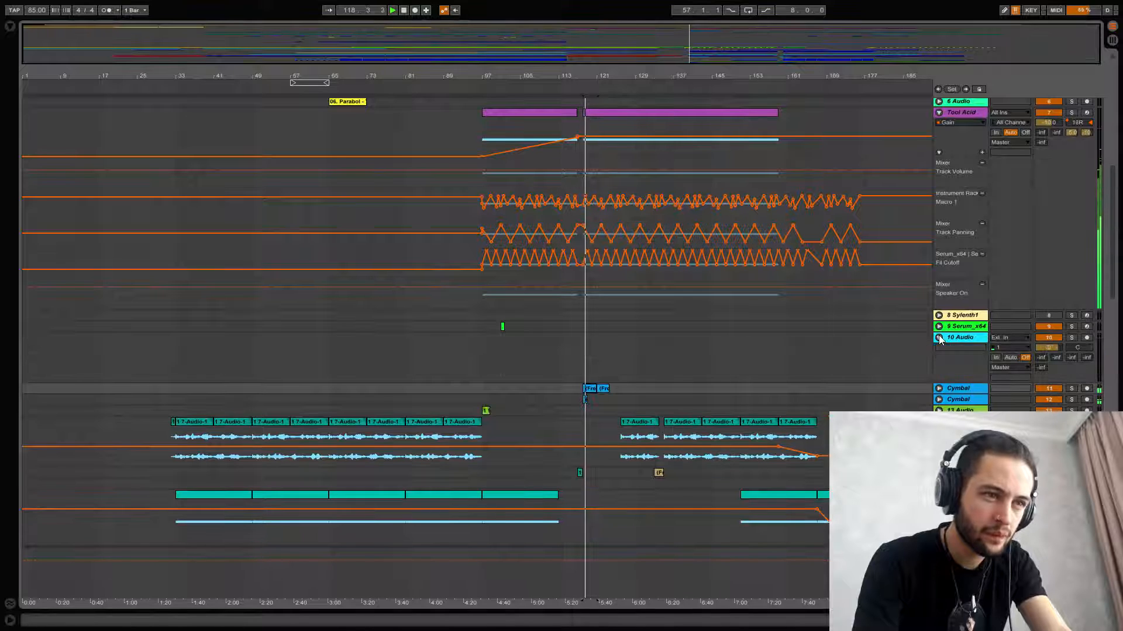
pyautogui.click(939, 338)
pyautogui.moveTo(591, 76); pyautogui.dragTo(592, 111)
pyautogui.moveTo(680, 76); pyautogui.dragTo(680, 57)
pyautogui.press('space')
# Step: Select the 17 Serum clip at bar 151 and play the section from there
pyautogui.scroll(-3, 729, 384)
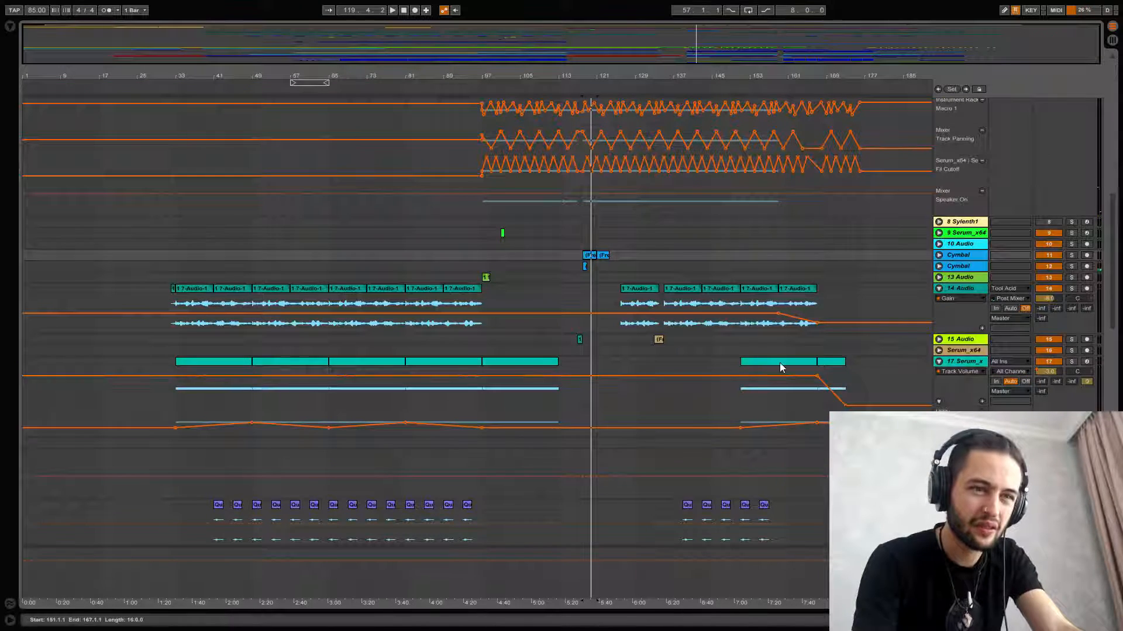
pyautogui.click(780, 363)
pyautogui.scroll(-2, 780, 362)
pyautogui.press('space')
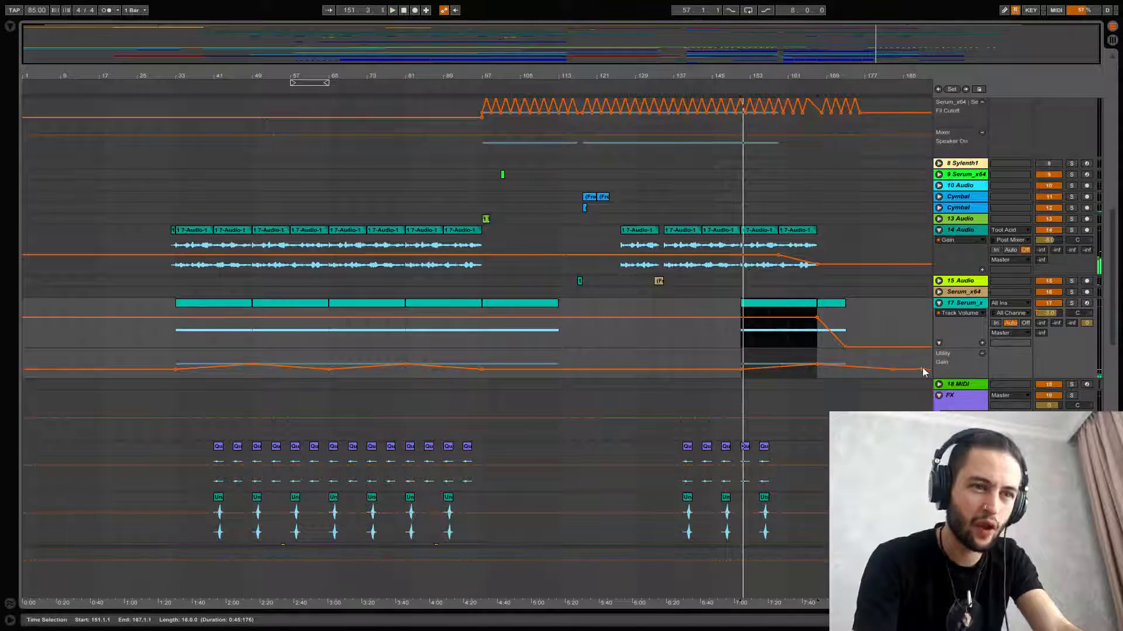
# Step: Find the Lead2 track in the arrangement, select its clip and unfold the track to show its waveform
pyautogui.scroll(8, 886, 335)
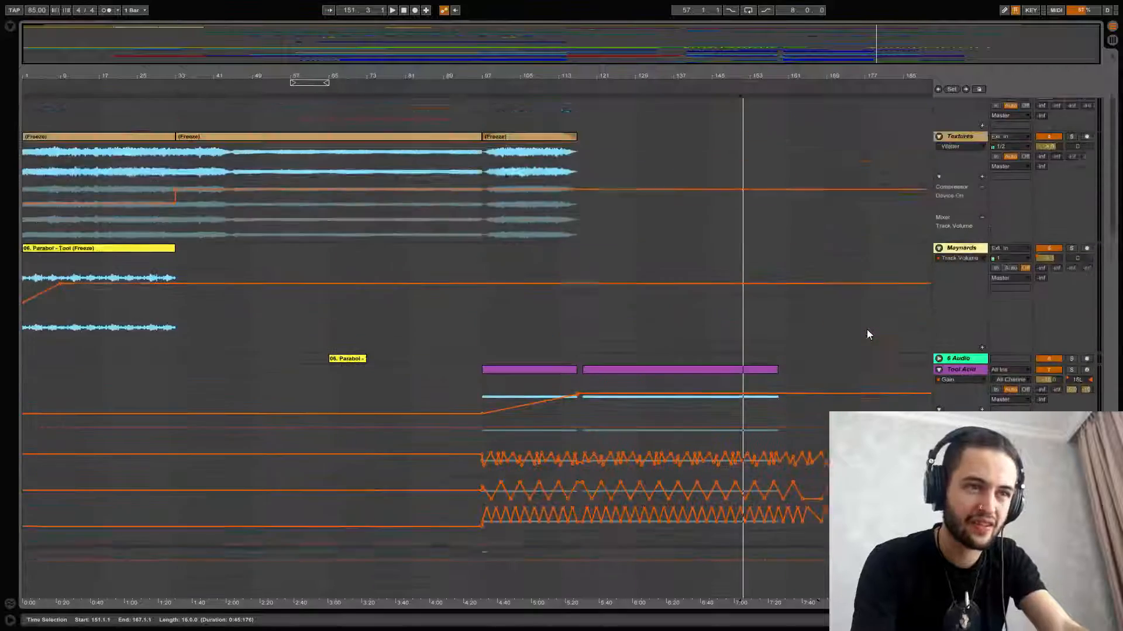
pyautogui.scroll(4, 866, 330)
pyautogui.scroll(-6, 866, 330)
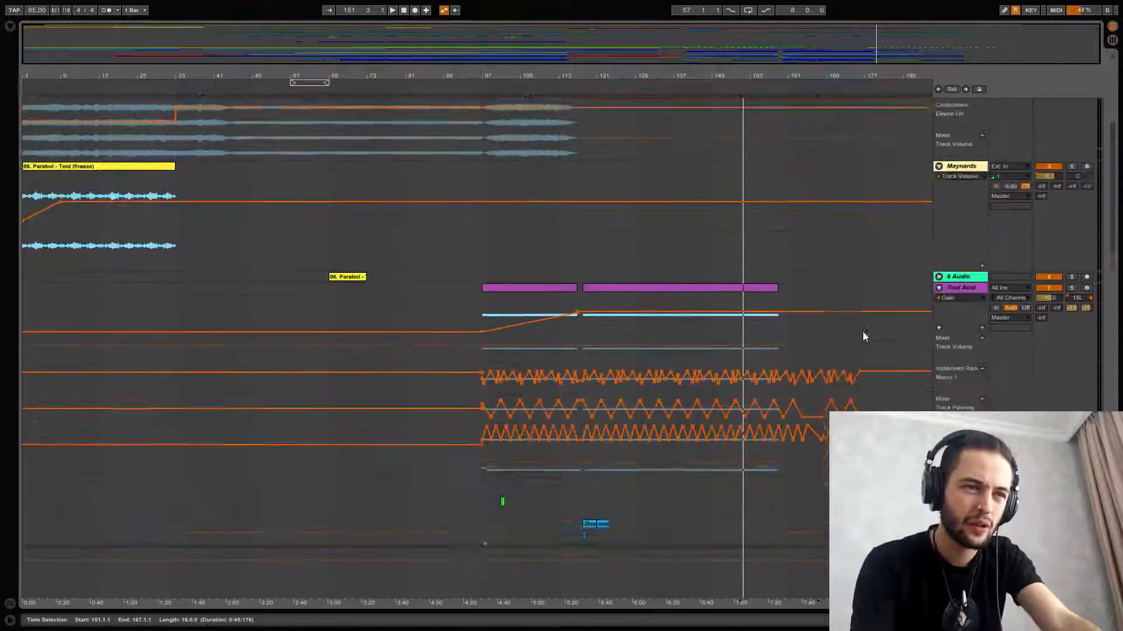
pyautogui.scroll(-10, 862, 331)
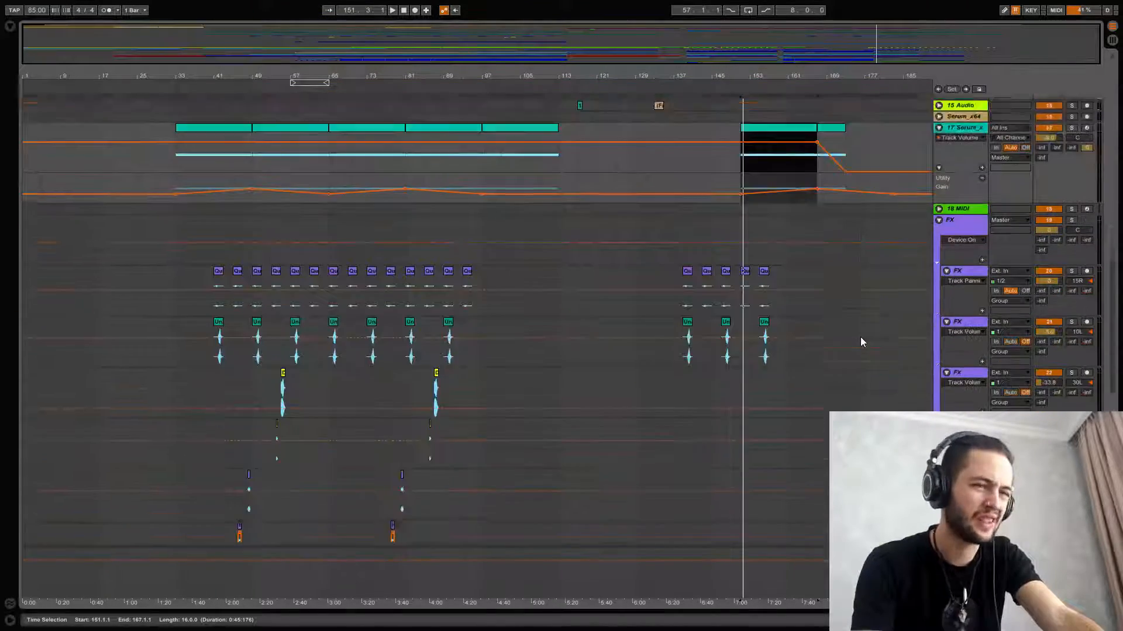
pyautogui.scroll(-8, 861, 343)
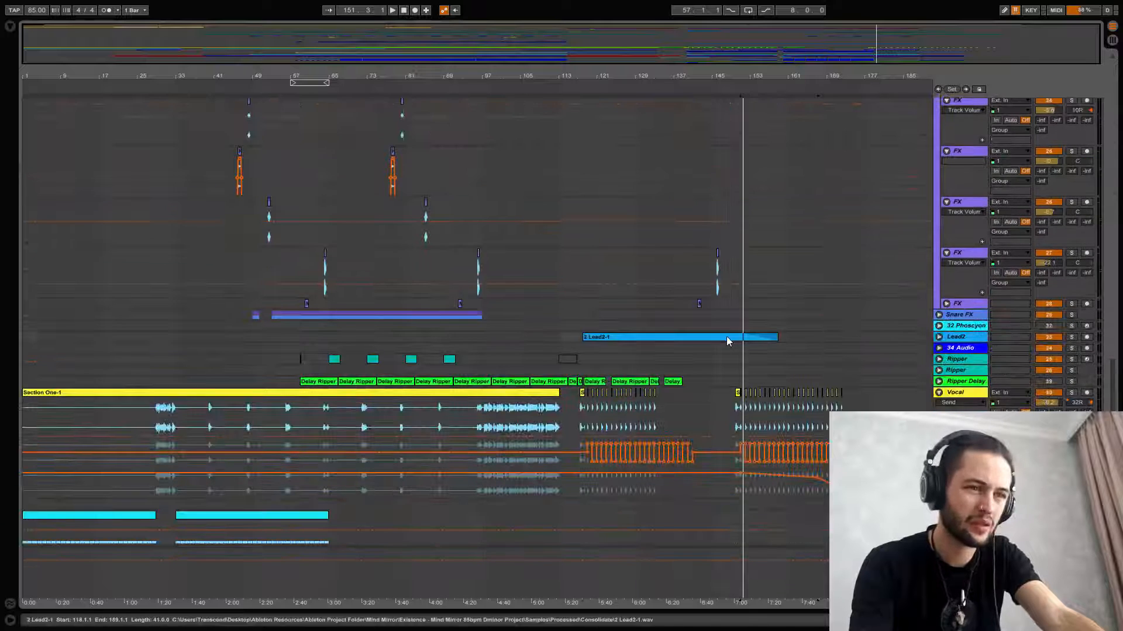
pyautogui.click(727, 338)
pyautogui.click(939, 338)
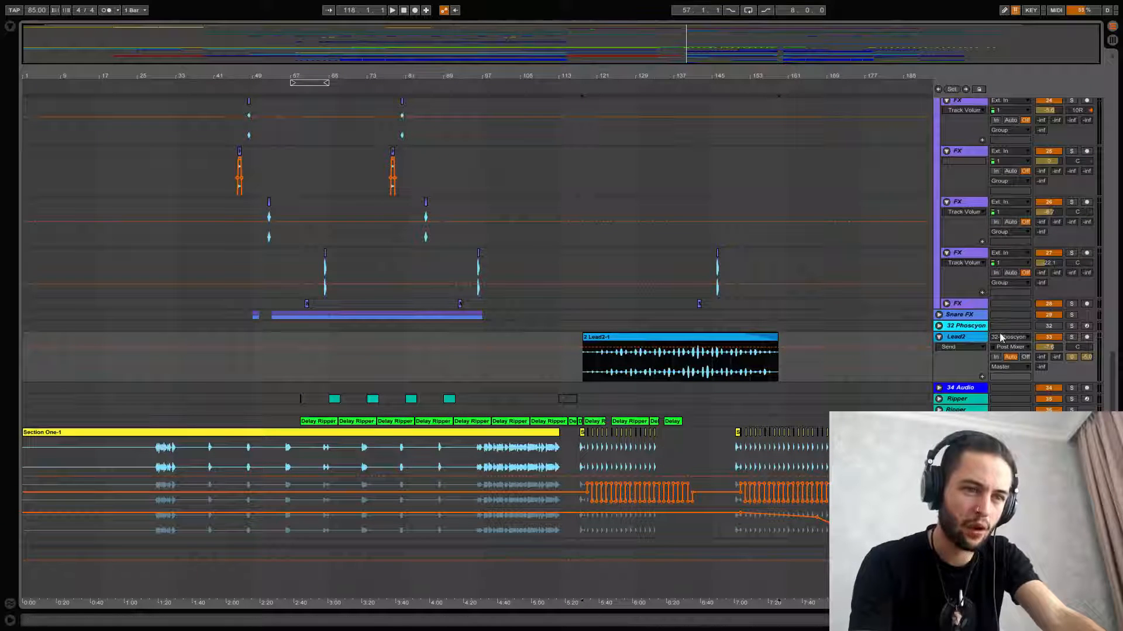
# Step: Solo Lead2, play it from bar 129 and show its device chain
pyautogui.click(1072, 338)
pyautogui.click(636, 367)
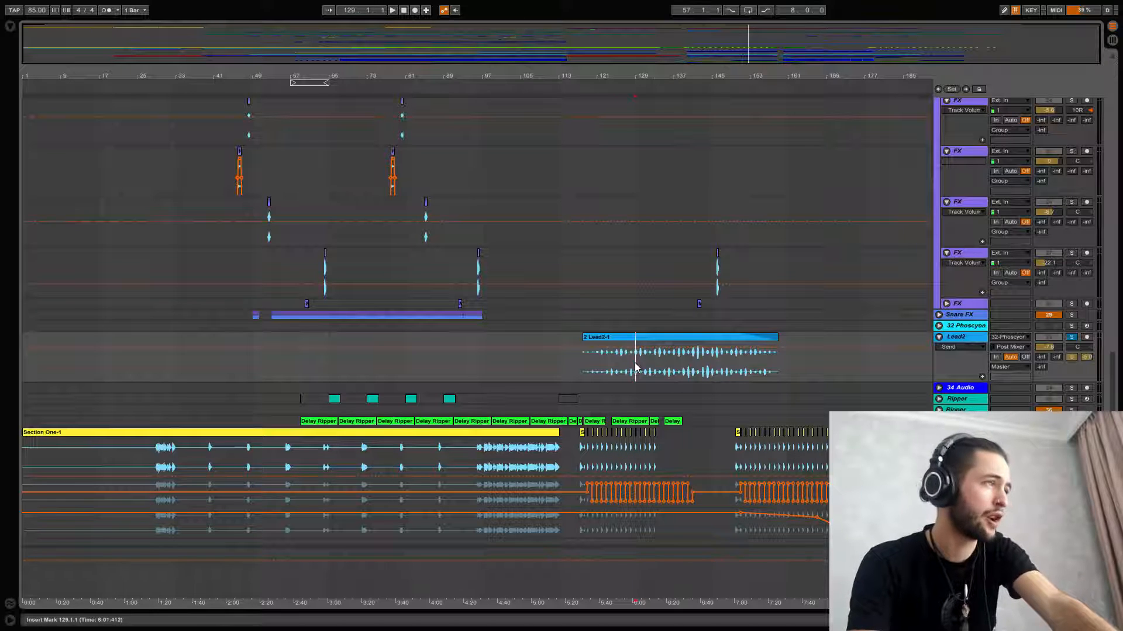
pyautogui.press('space')
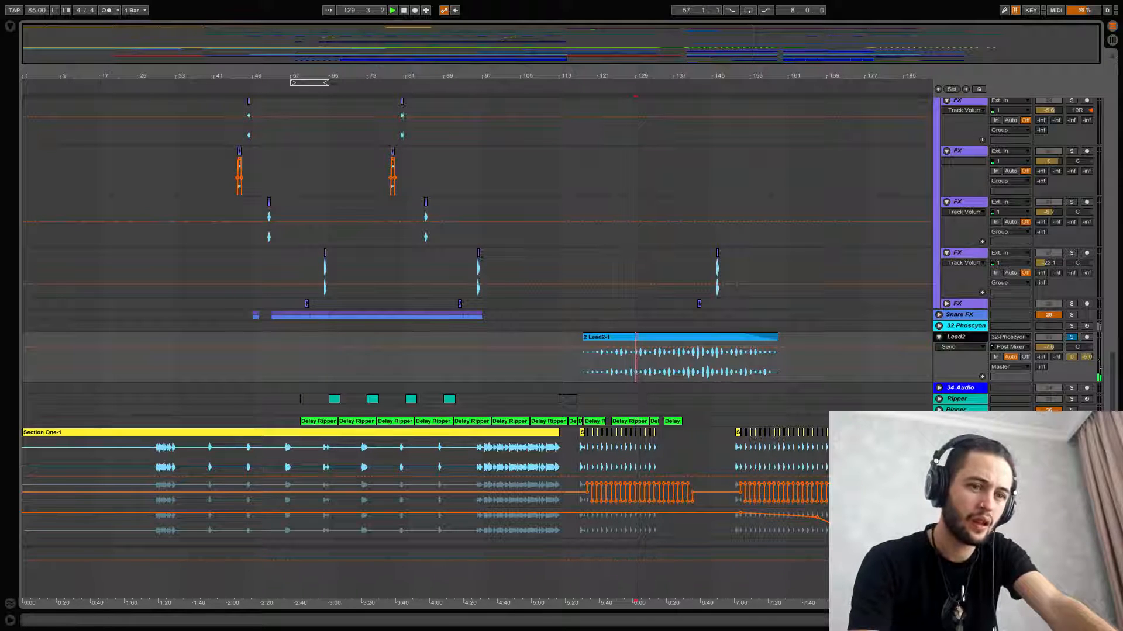
pyautogui.hotkey('shift', 'Tab')
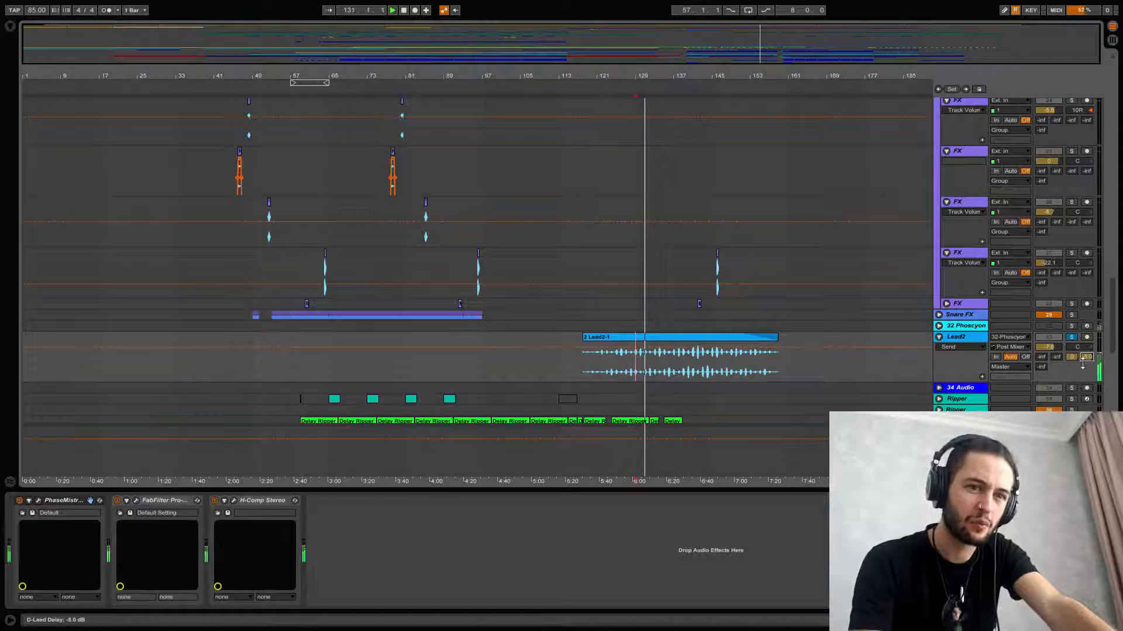
# Step: Show the return tracks and examine the Lead Verb and GUITAR effects, opening and closing the GUITAR return's FabFilter plugin window
pyautogui.click(1112, 455)
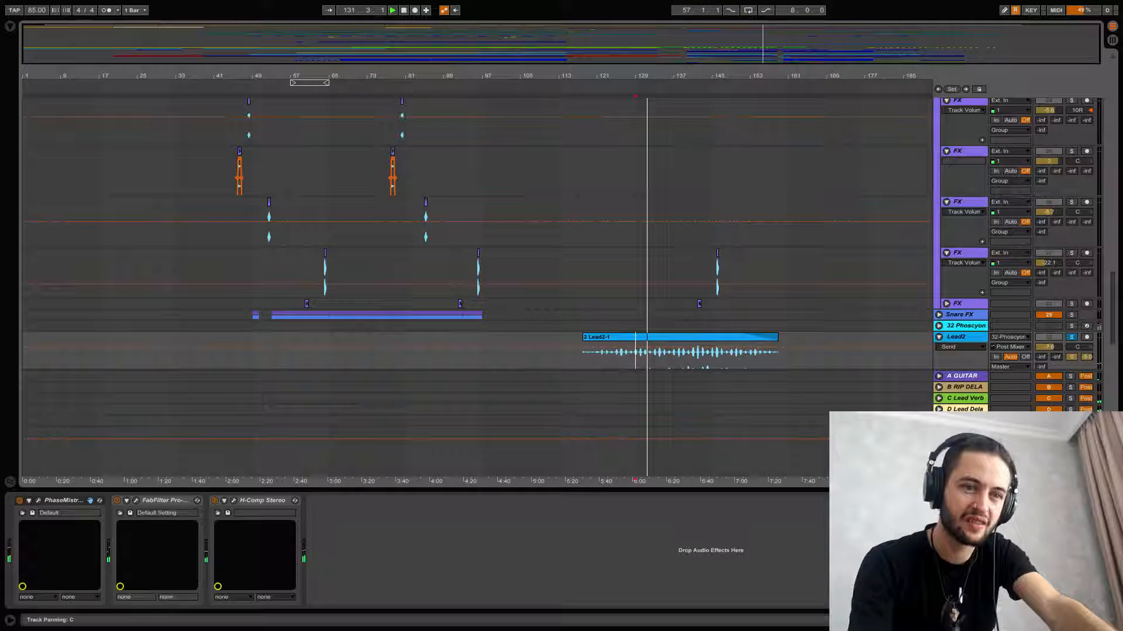
pyautogui.click(973, 387)
pyautogui.click(973, 398)
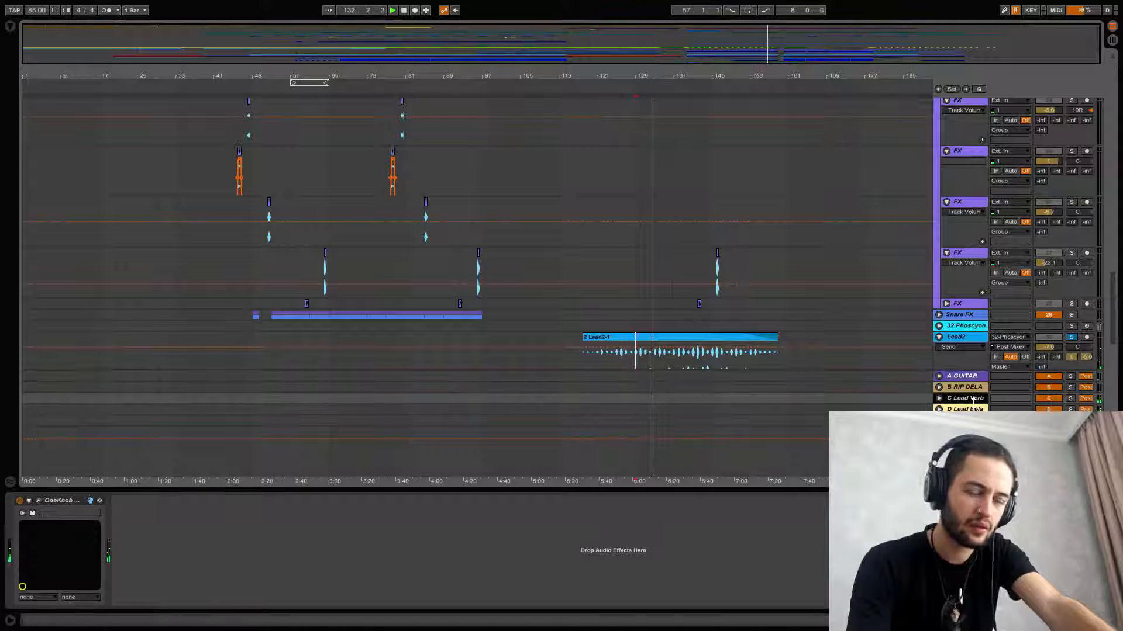
pyautogui.click(965, 376)
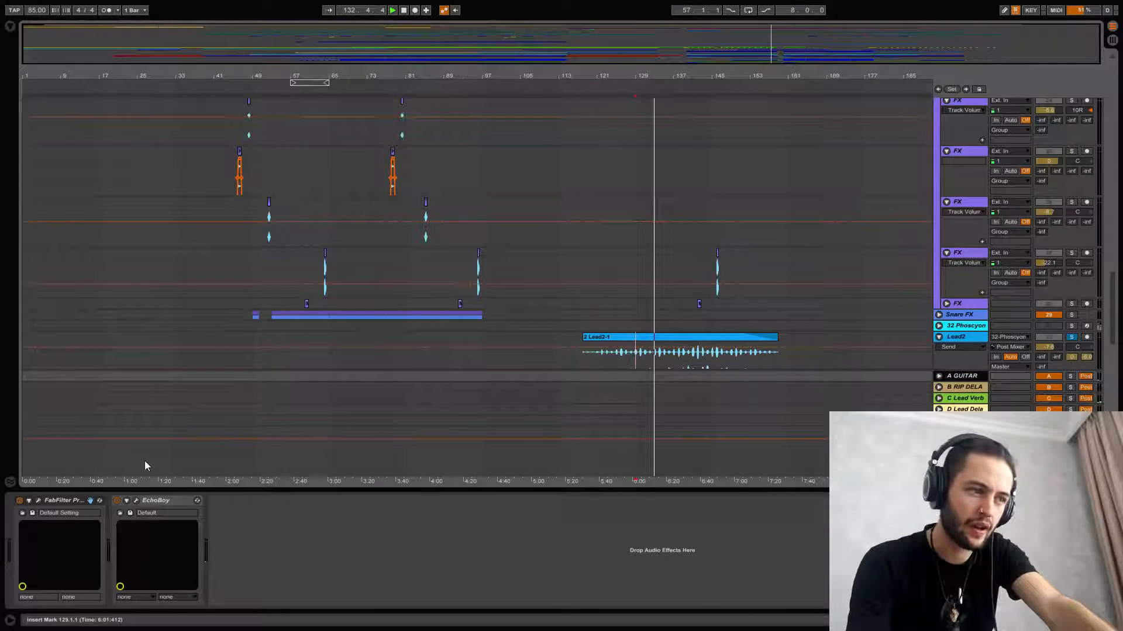
pyautogui.click(41, 500)
pyautogui.click(41, 500)
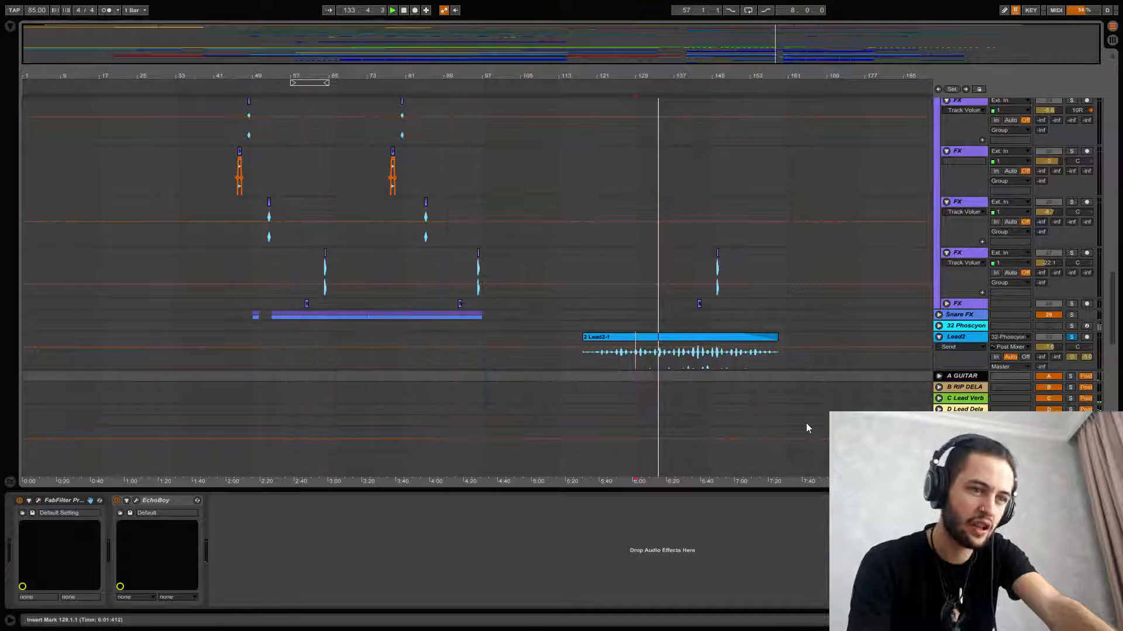
# Step: Select the B RIP DELAY return and examine its FabFilter Pro and Timeless 2 plugin windows, closing each one
pyautogui.click(938, 387)
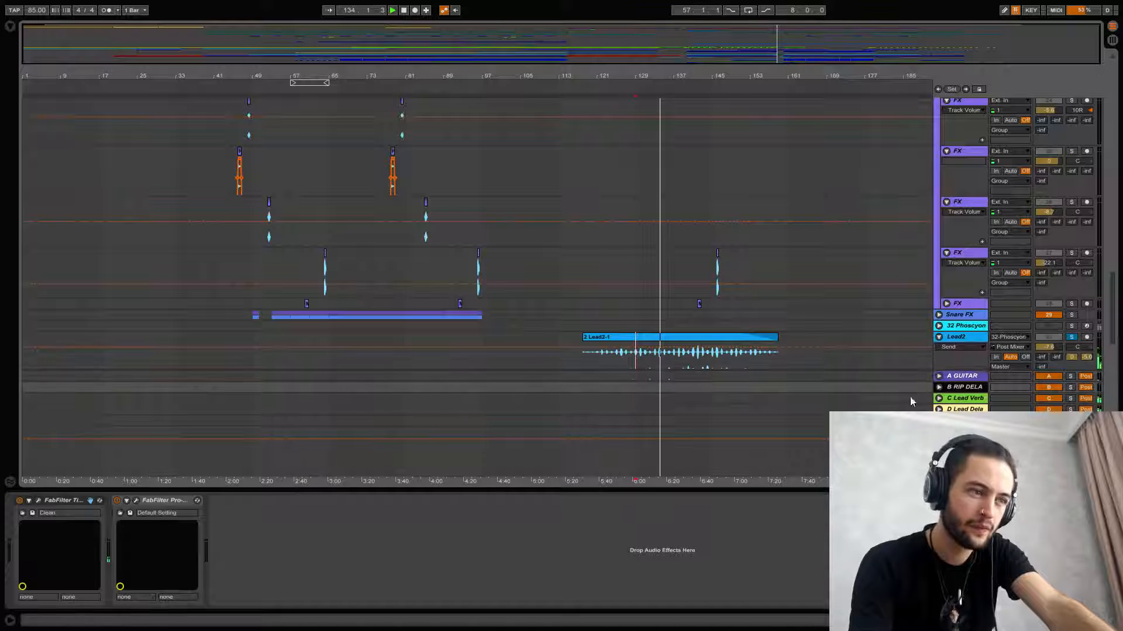
pyautogui.click(137, 501)
pyautogui.click(137, 501)
pyautogui.click(38, 500)
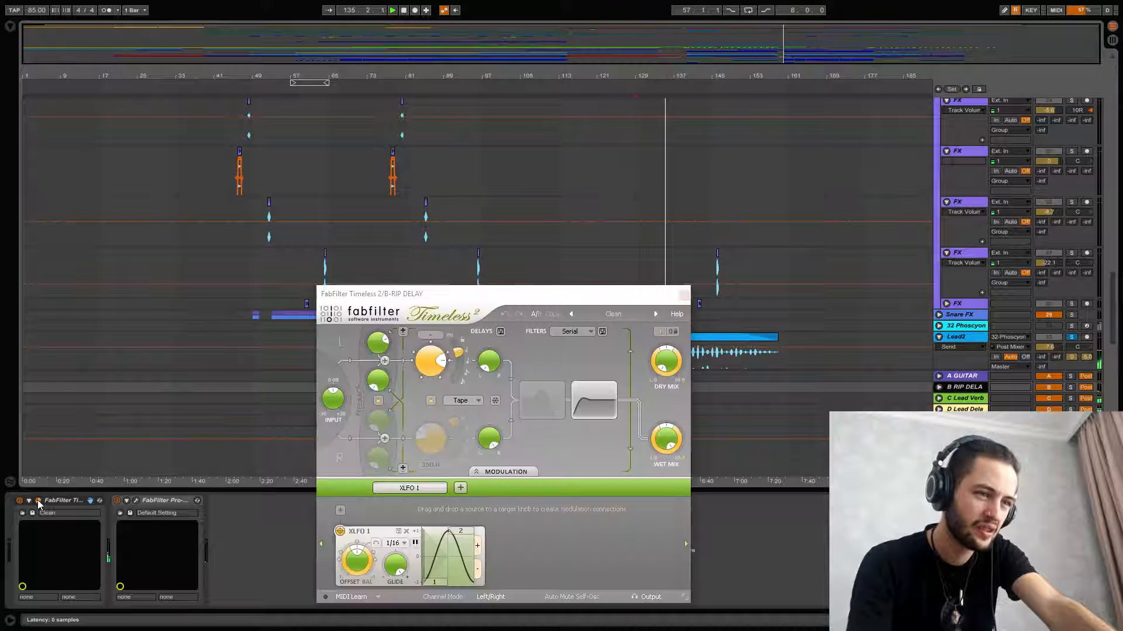
pyautogui.click(38, 500)
# Step: Unfold the Pads group and select the Darkpad L clip at bar 135 to examine its device chain
pyautogui.scroll(-5, 369, 416)
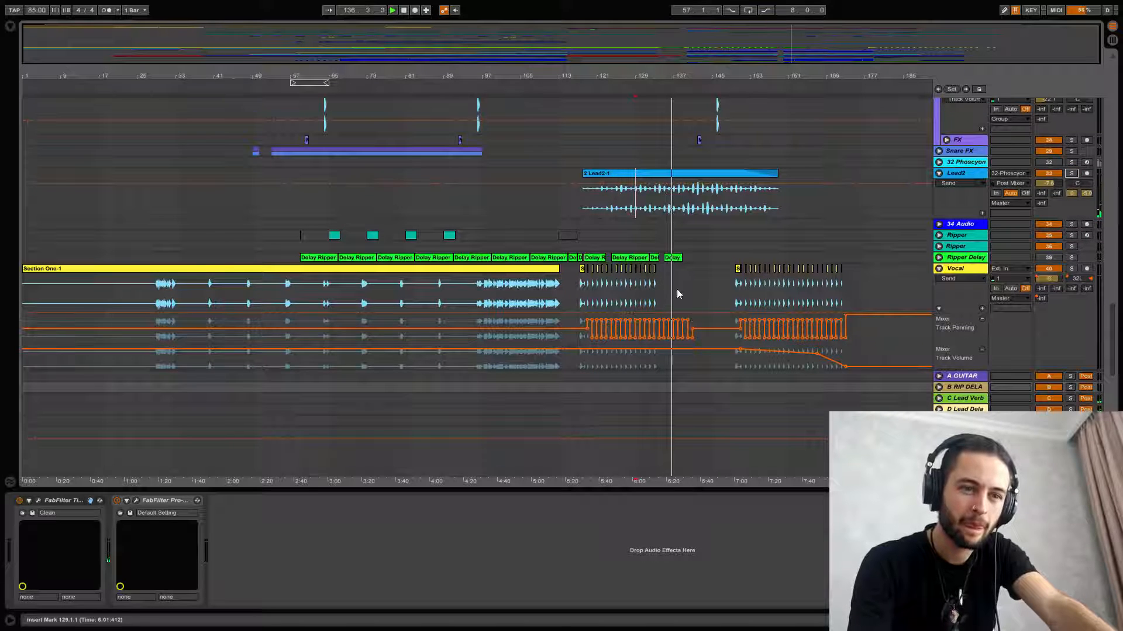
pyautogui.scroll(-5, 677, 291)
pyautogui.scroll(-2, 679, 292)
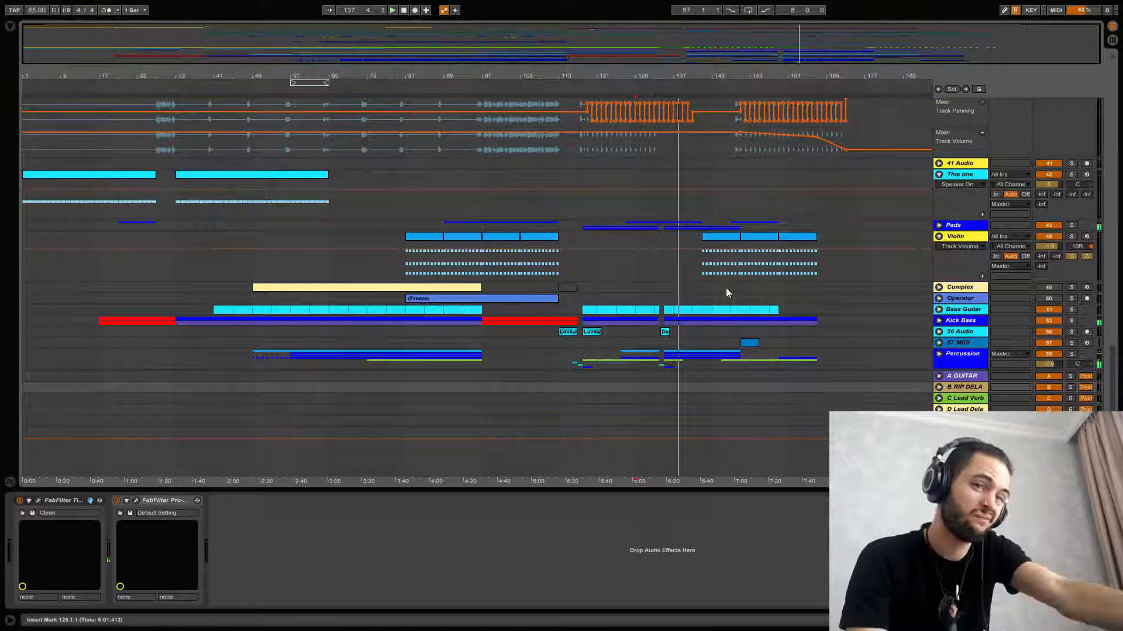
pyautogui.click(939, 225)
pyautogui.scroll(-5, 701, 291)
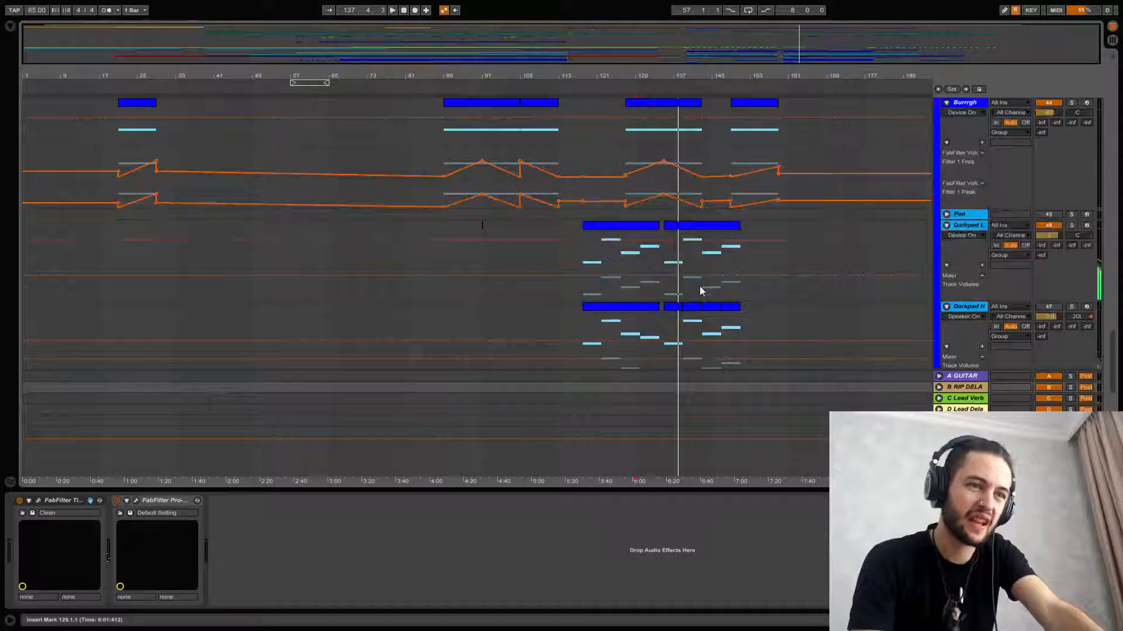
pyautogui.click(703, 230)
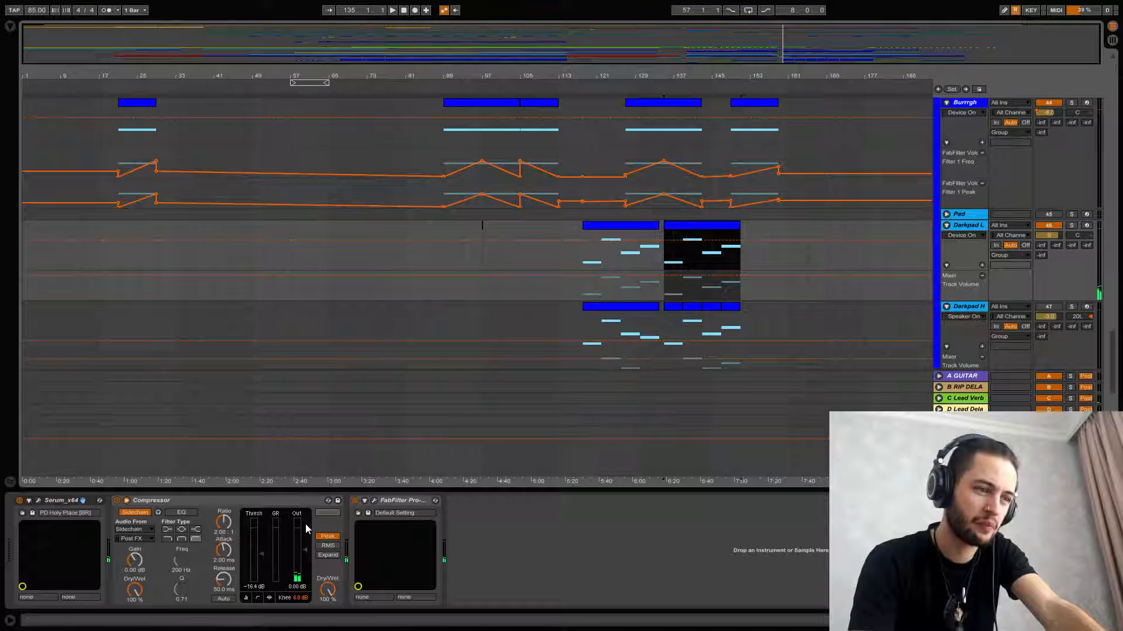
# Step: Select the Darkpad H clip at bar 135 and the Burrrgh clip at bar 127 to examine their device chains
pyautogui.click(683, 308)
pyautogui.scroll(2, 675, 307)
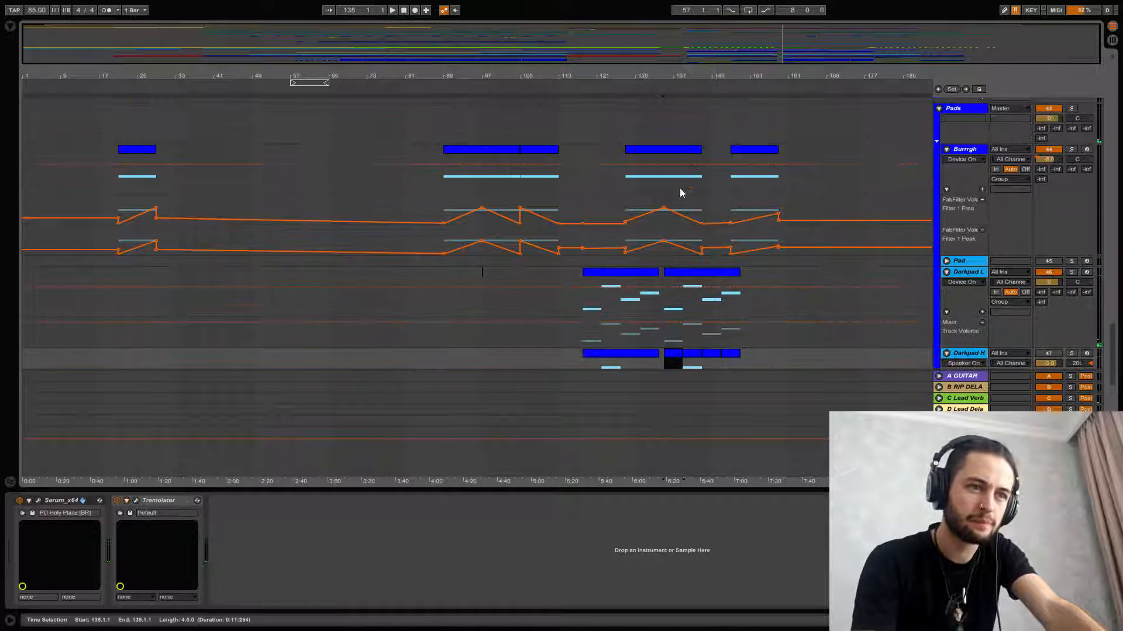
pyautogui.click(676, 151)
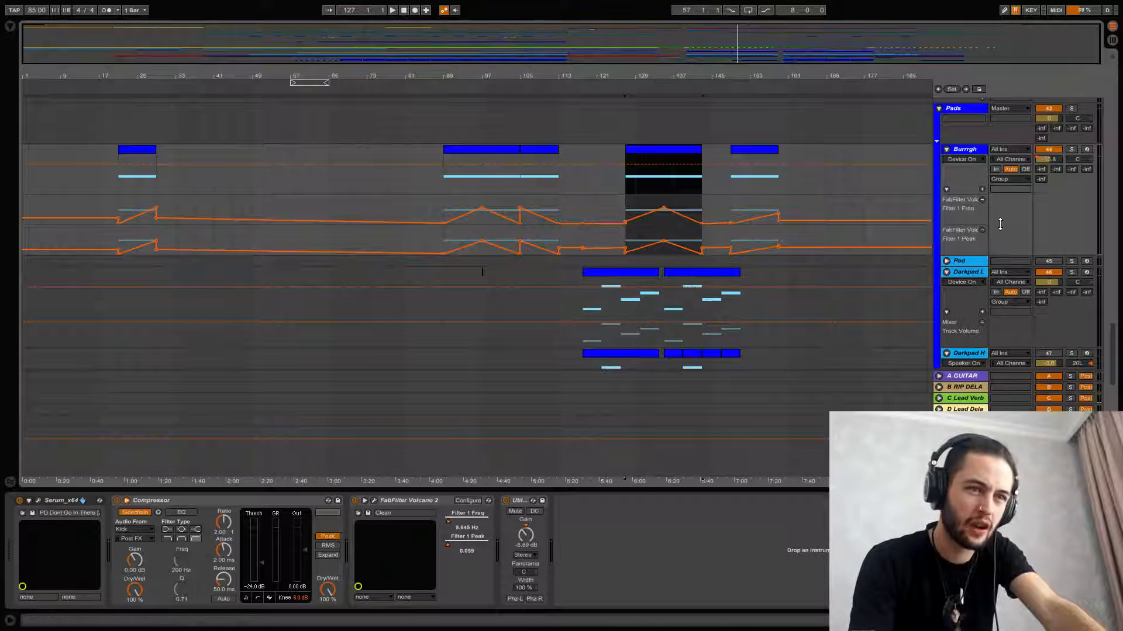
pyautogui.scroll(-7, 996, 203)
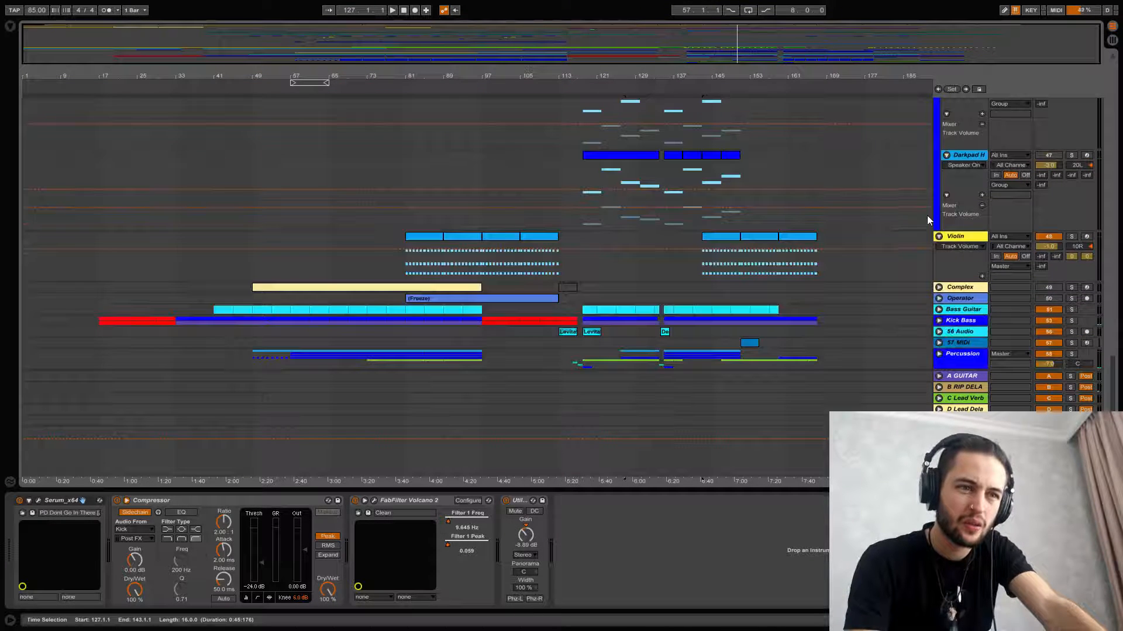
pyautogui.scroll(7, 939, 254)
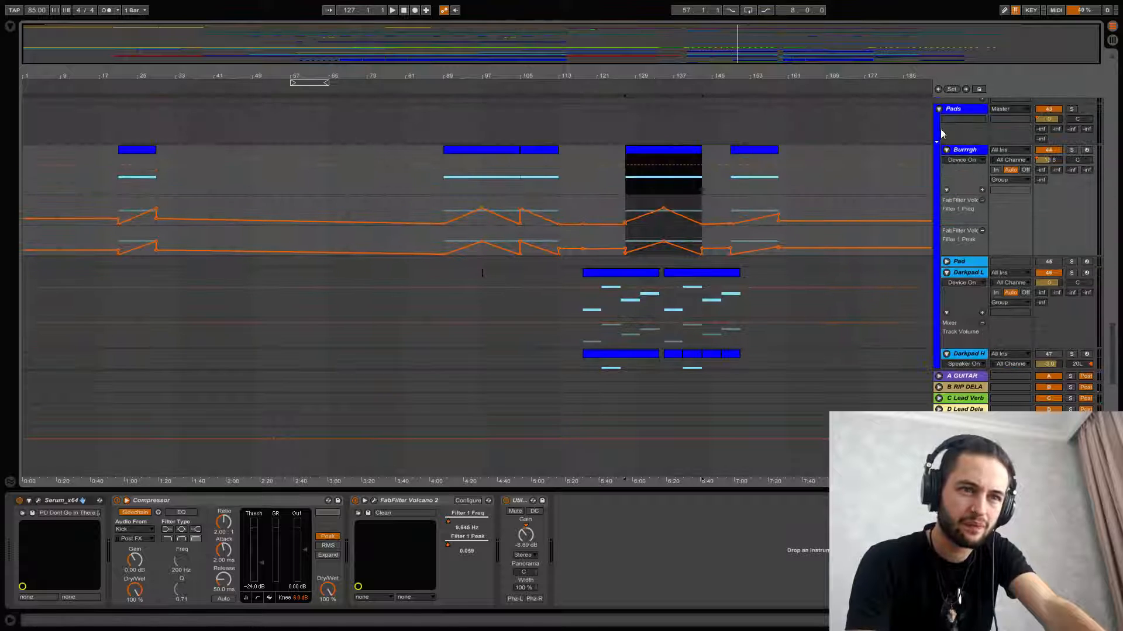
# Step: Fold the Pads group and the Violin, This one, Vocal and Lead2 tracks
pyautogui.click(939, 110)
pyautogui.click(939, 120)
pyautogui.scroll(7, 946, 152)
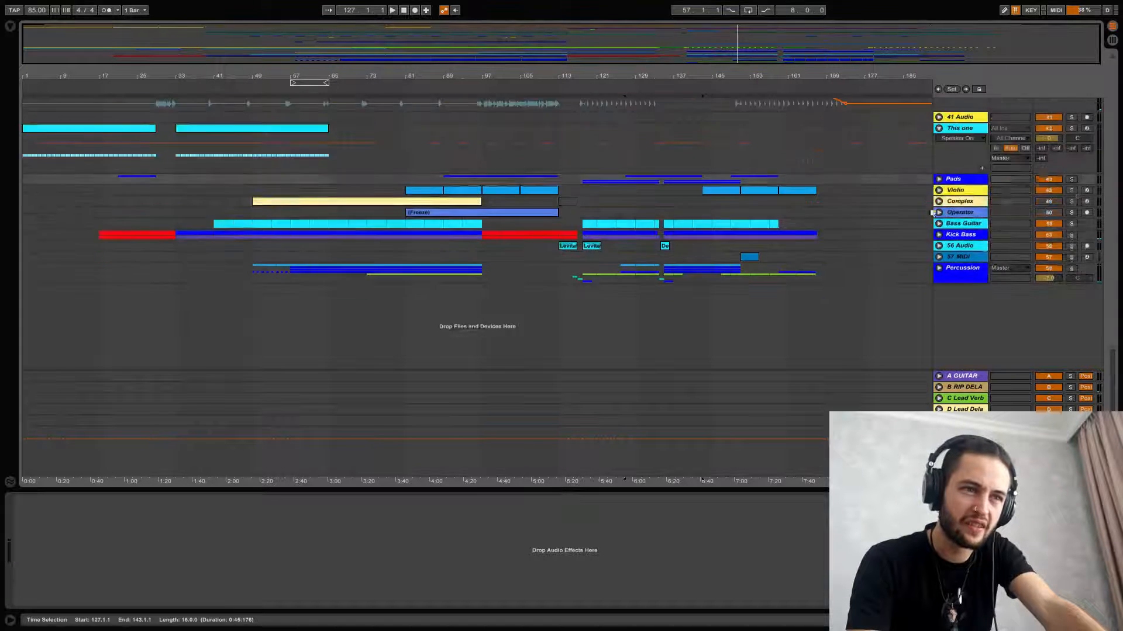
pyautogui.click(939, 246)
pyautogui.scroll(7, 942, 246)
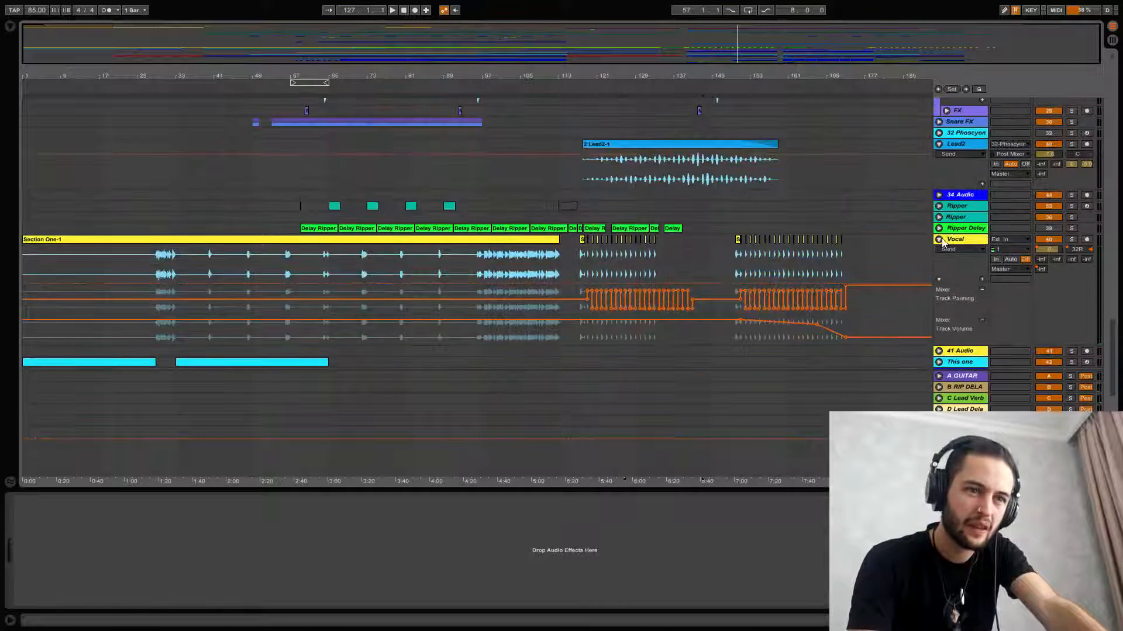
pyautogui.click(939, 214)
pyautogui.scroll(5, 937, 216)
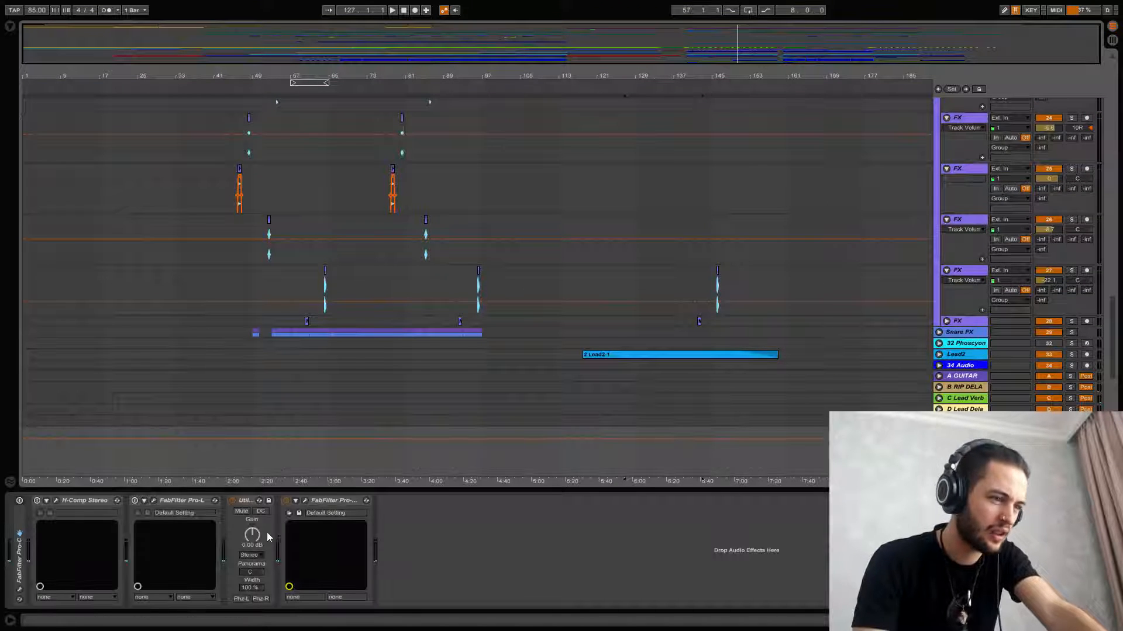
# Step: Examine the master's FabFilter Pro-Q 2 window while playing from bar 127, stopping playback and closing the window when done
pyautogui.click(304, 501)
pyautogui.press('space')
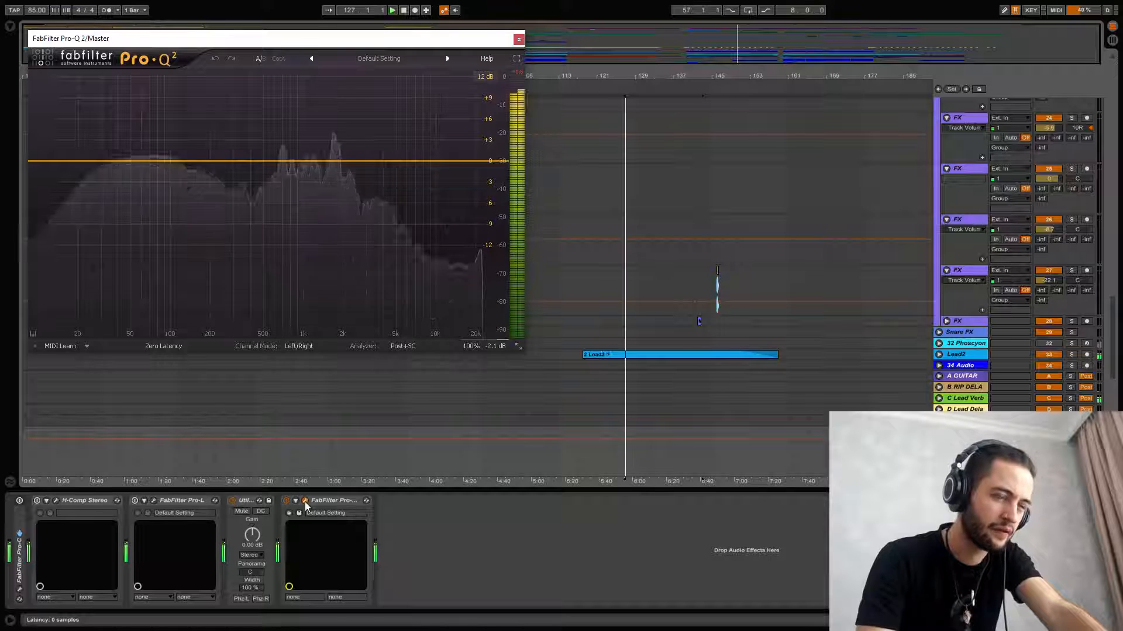
pyautogui.click(304, 502)
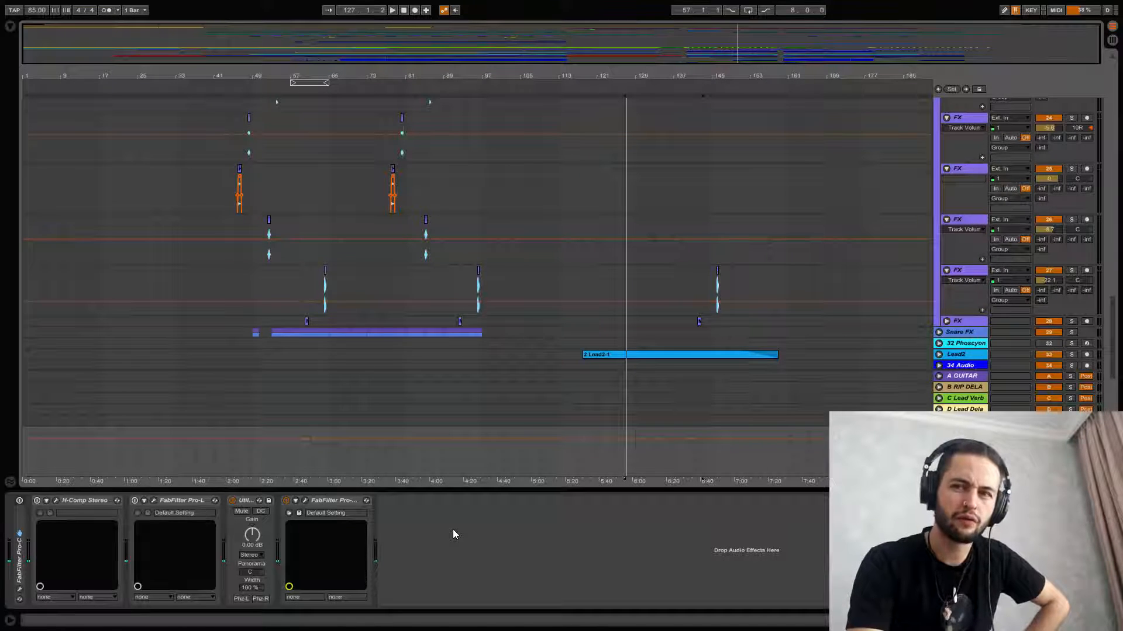
# Step: Place the insert marker at bar 97 and show the 14 Audio track's device chain
pyautogui.click(489, 342)
pyautogui.scroll(5, 490, 342)
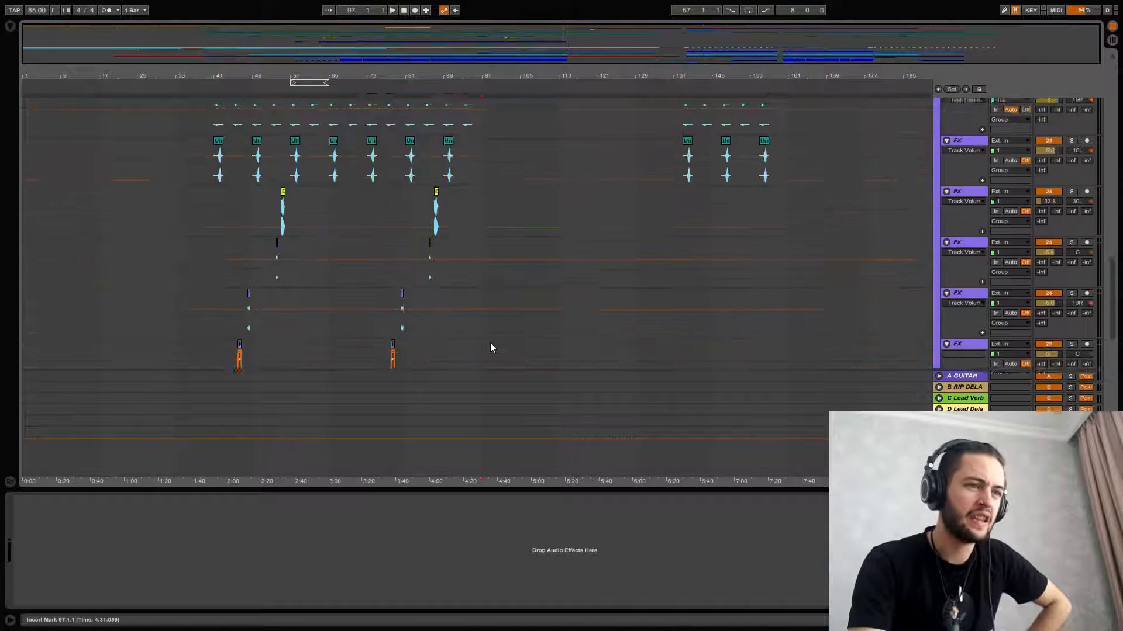
pyautogui.scroll(10, 491, 342)
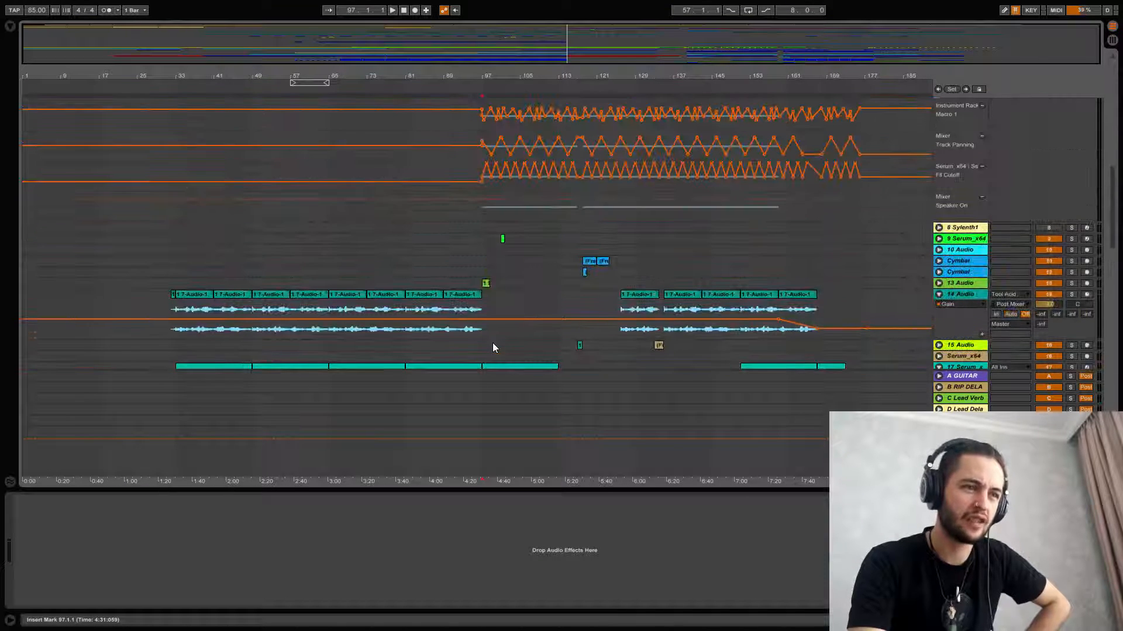
pyautogui.click(483, 337)
pyautogui.scroll(5, 484, 338)
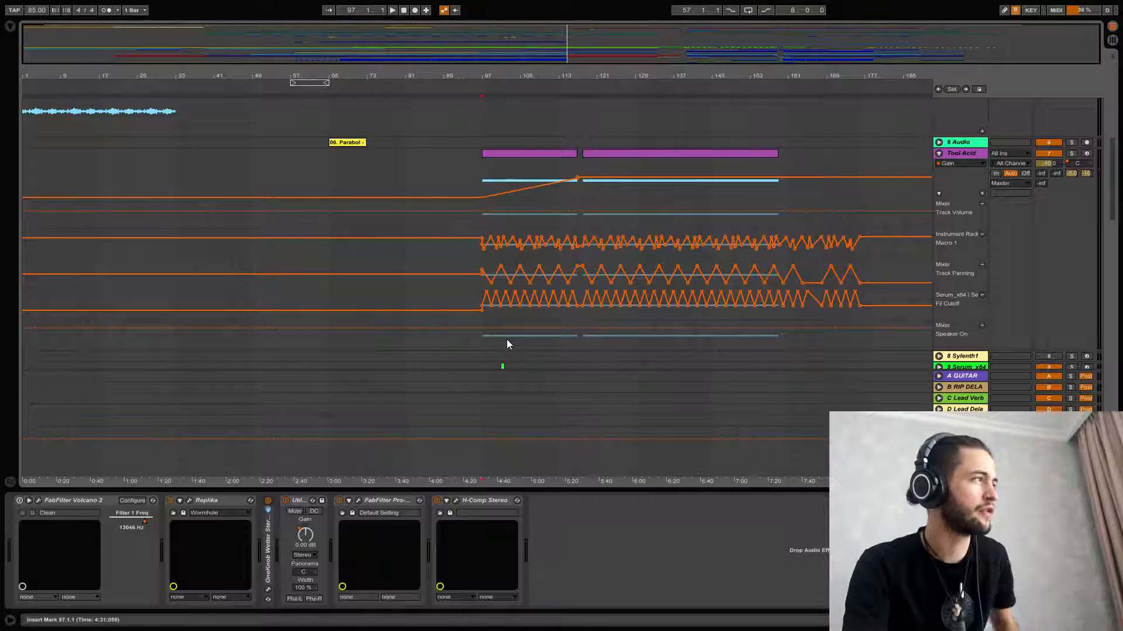
pyautogui.scroll(8, 507, 344)
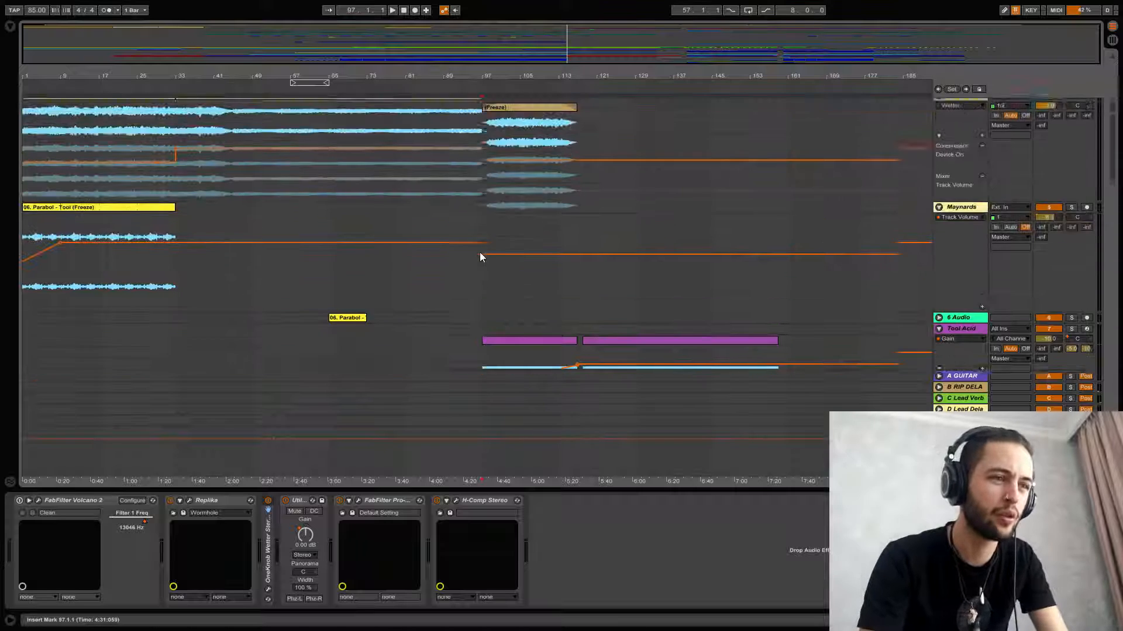
# Step: Select the frozen Textures clip at bar 97 to show its devices, and mark bars 97 to 117 on the KSYNTH track
pyautogui.scroll(5, 479, 257)
pyautogui.click(497, 218)
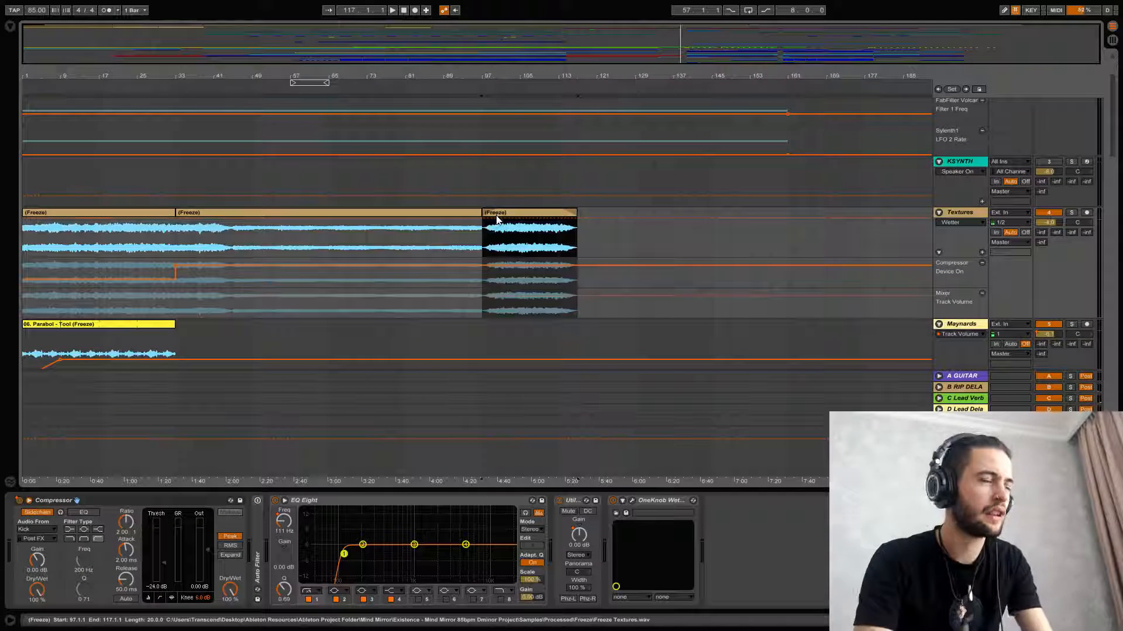
pyautogui.click(499, 227)
pyautogui.scroll(4, 507, 230)
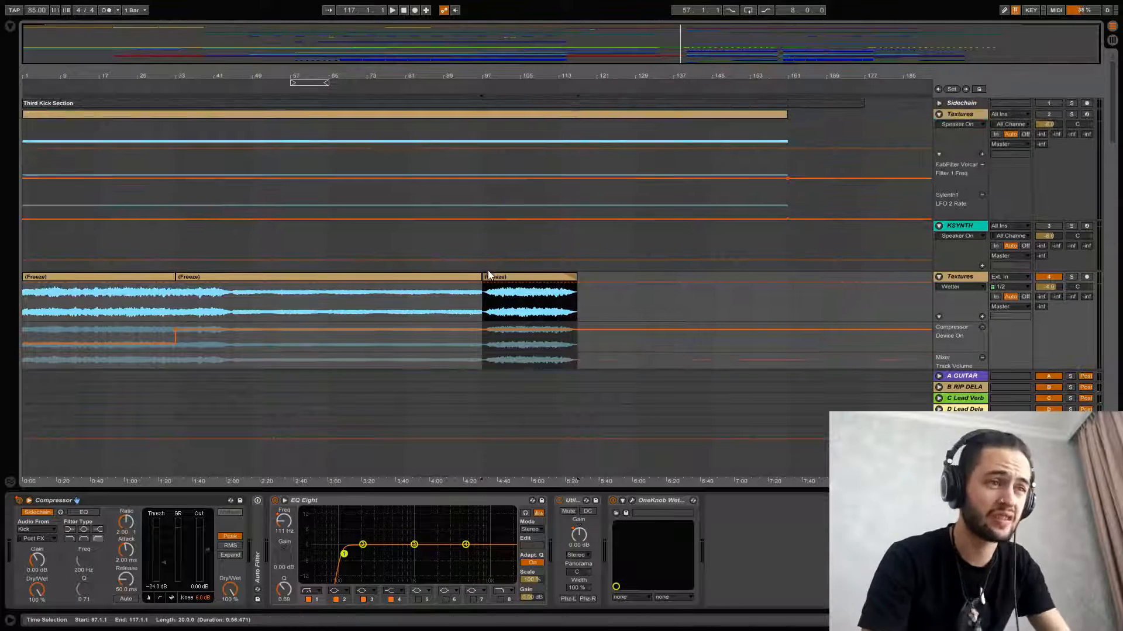
pyautogui.click(481, 256)
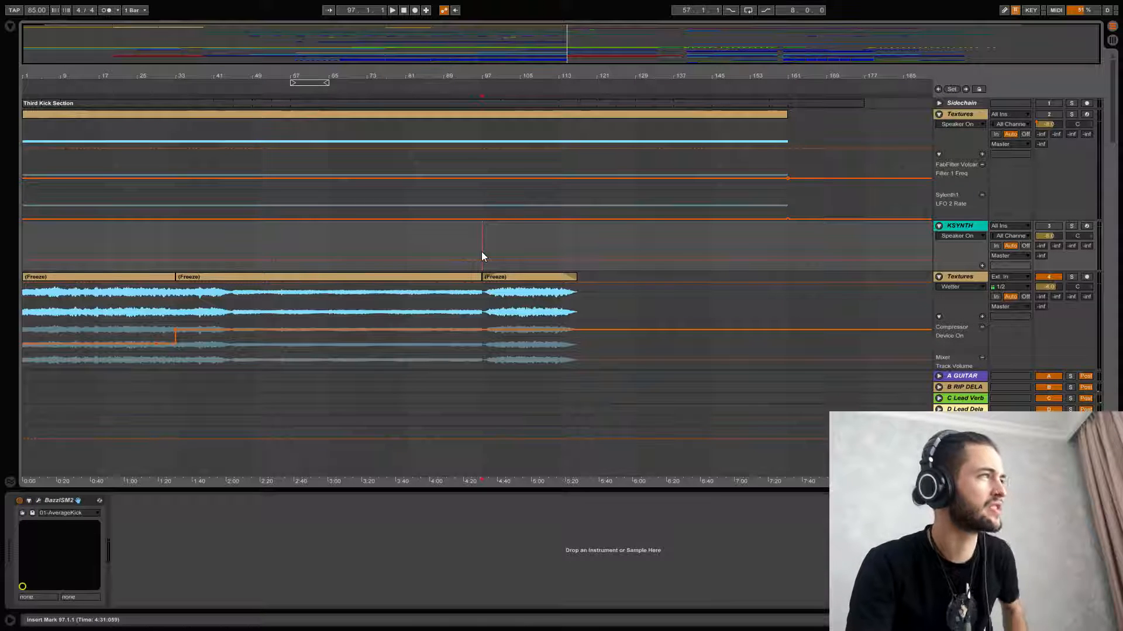
pyautogui.moveTo(489, 246); pyautogui.dragTo(585, 247)
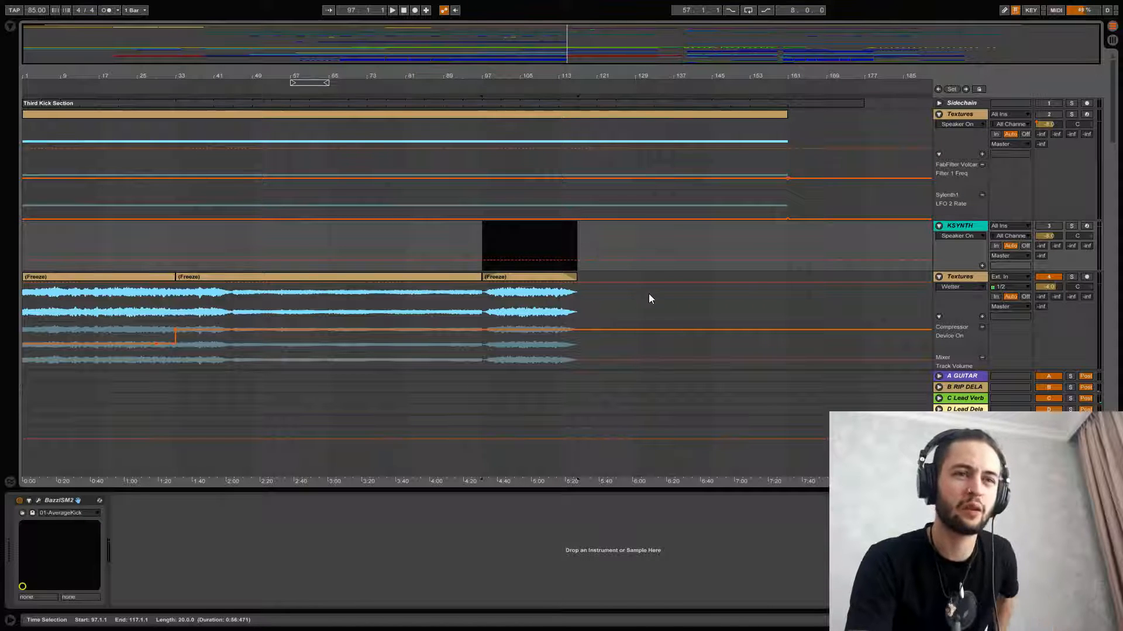
# Step: Fold both Textures tracks, KSYNTH, Maynards, Tool Acid, 14 Audio, the 17 Serum track and the FX group
pyautogui.click(939, 115)
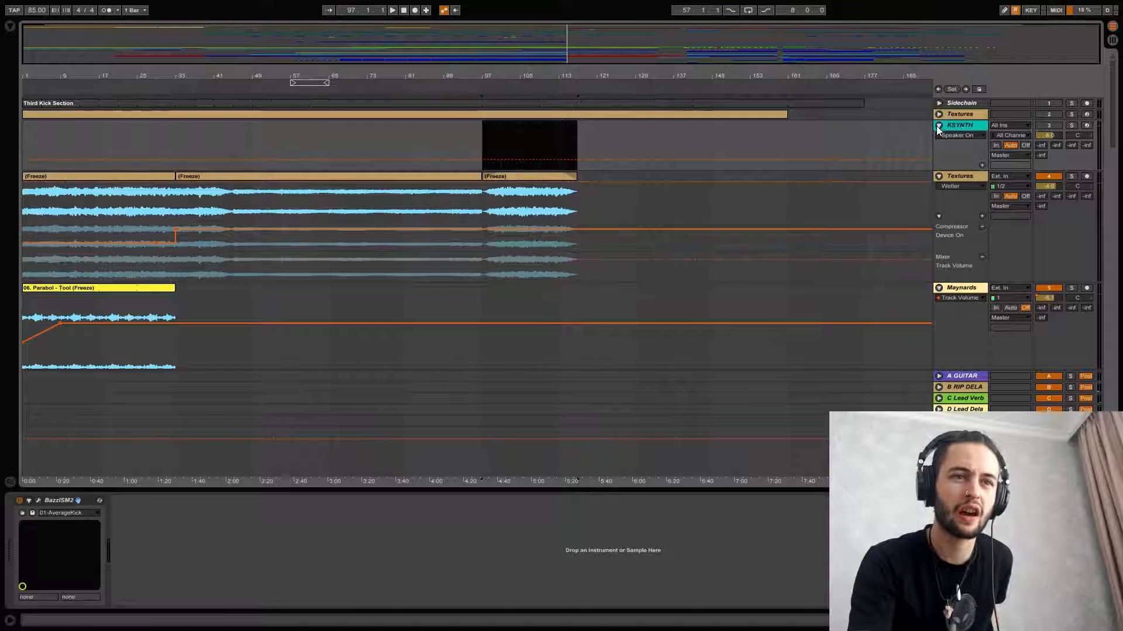
pyautogui.click(938, 125)
pyautogui.click(939, 137)
pyautogui.click(938, 147)
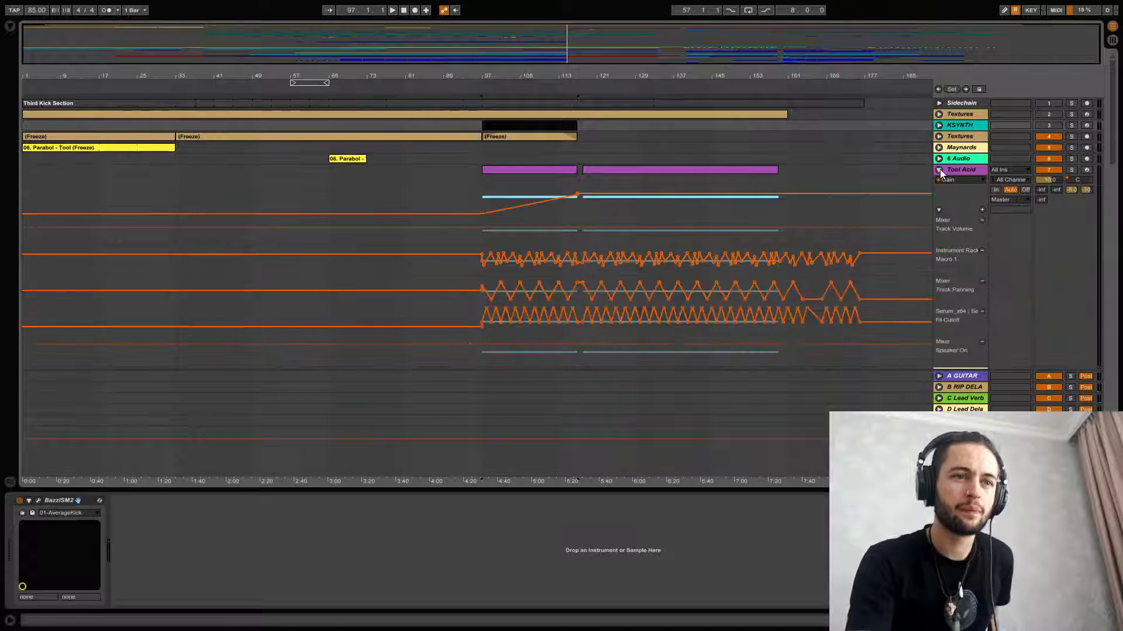
pyautogui.click(939, 169)
pyautogui.click(938, 249)
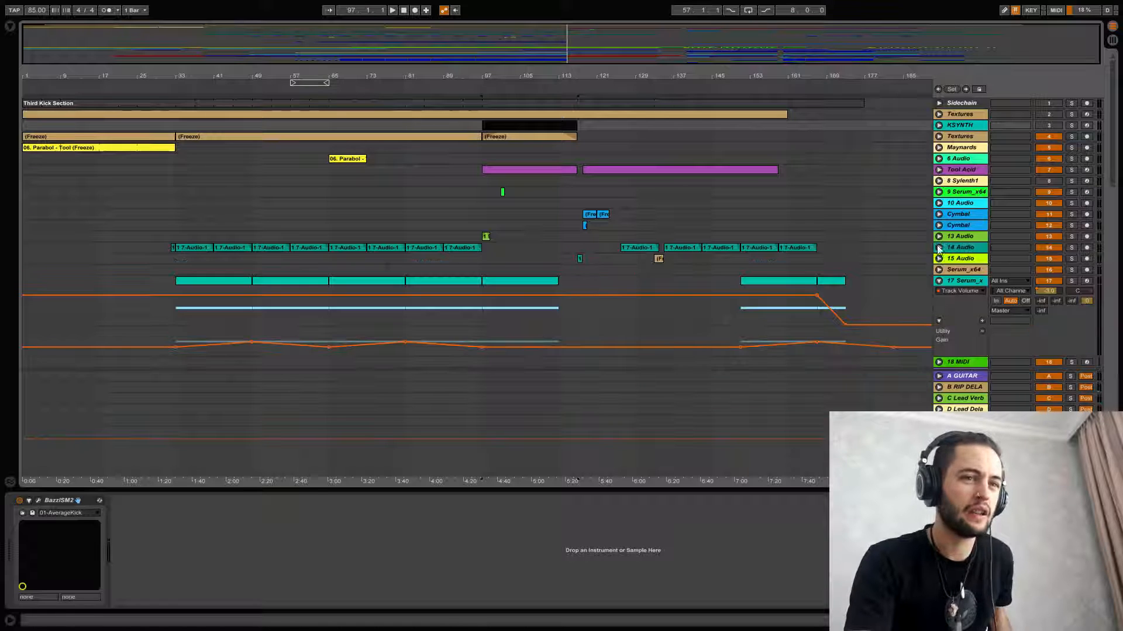
pyautogui.click(938, 280)
pyautogui.scroll(-3, 685, 246)
pyautogui.click(939, 244)
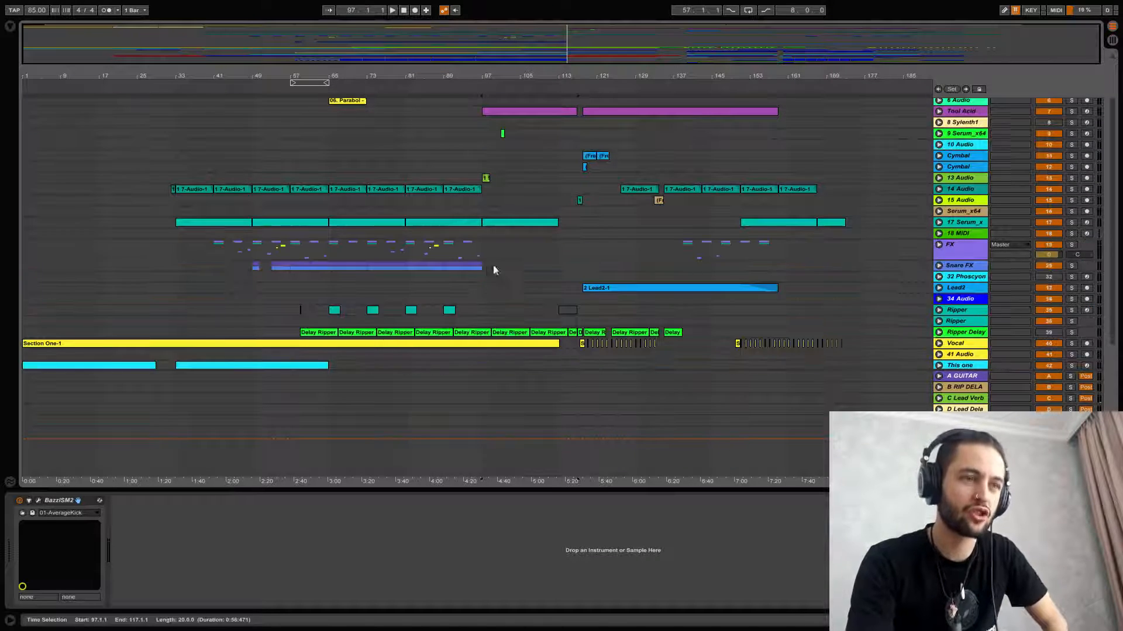
# Step: Review the folded arrangement around bar 97 and mark bars 97 to 117 on the 8 Sylenth1 and 9 Serum_x64 tracks
pyautogui.scroll(-4, 707, 291)
pyautogui.click(504, 352)
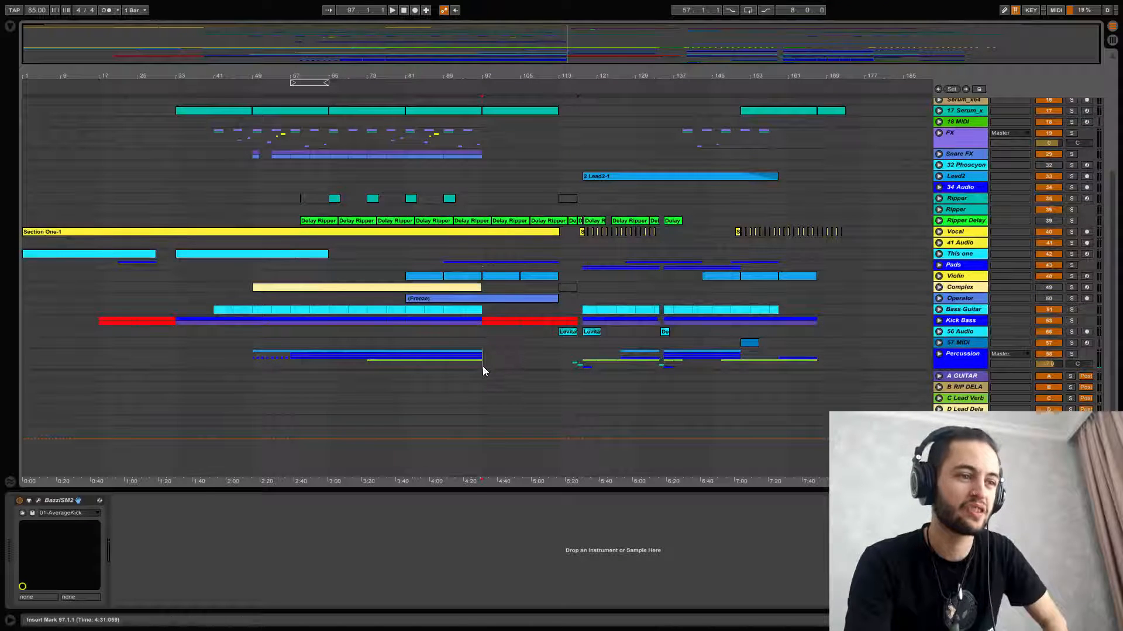
pyautogui.scroll(5, 493, 357)
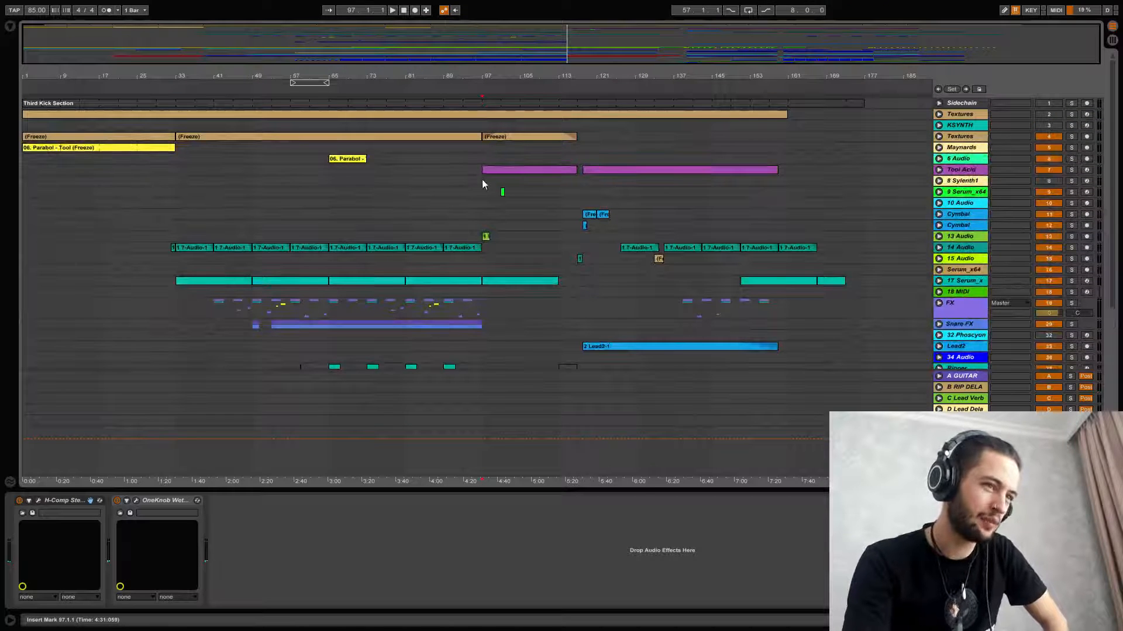
pyautogui.moveTo(482, 180); pyautogui.dragTo(581, 187)
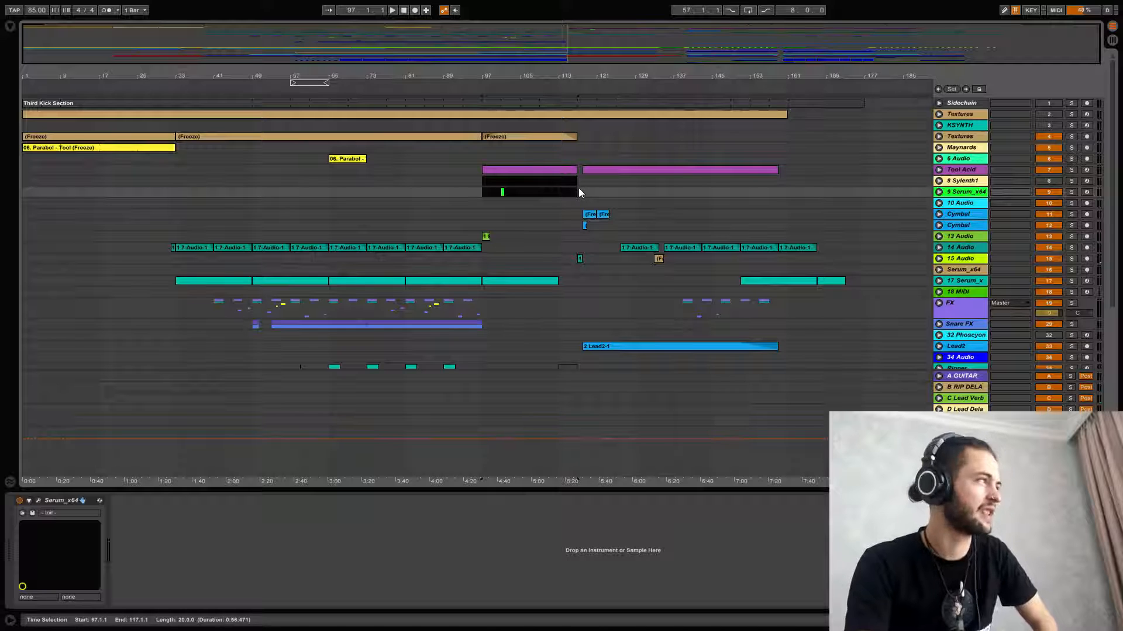
pyautogui.scroll(-6, 700, 209)
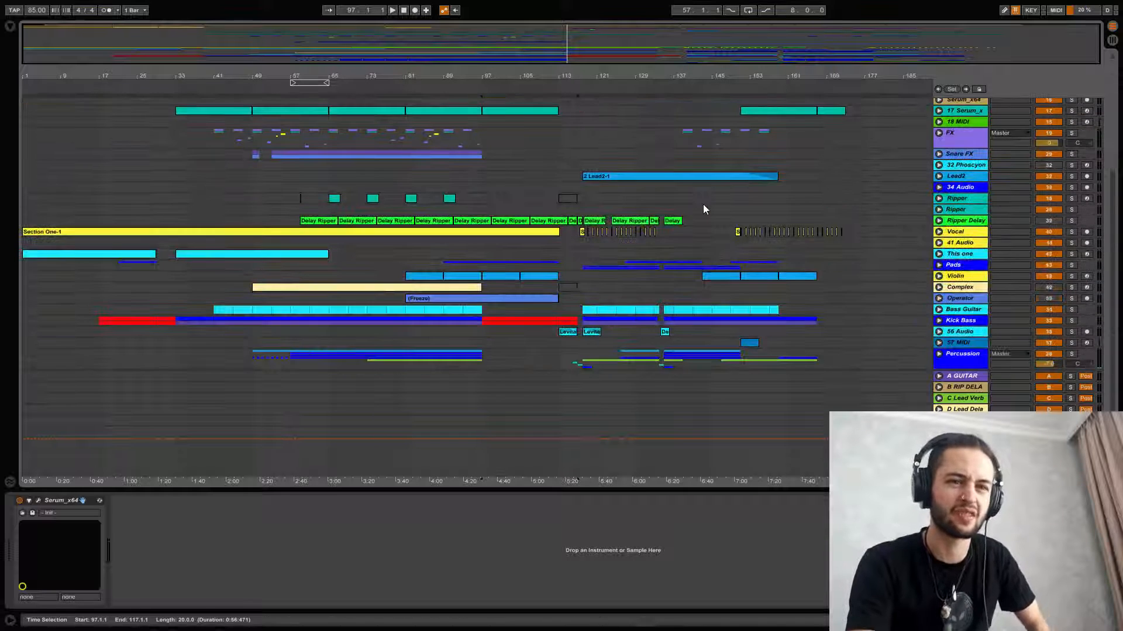
pyautogui.scroll(6, 703, 209)
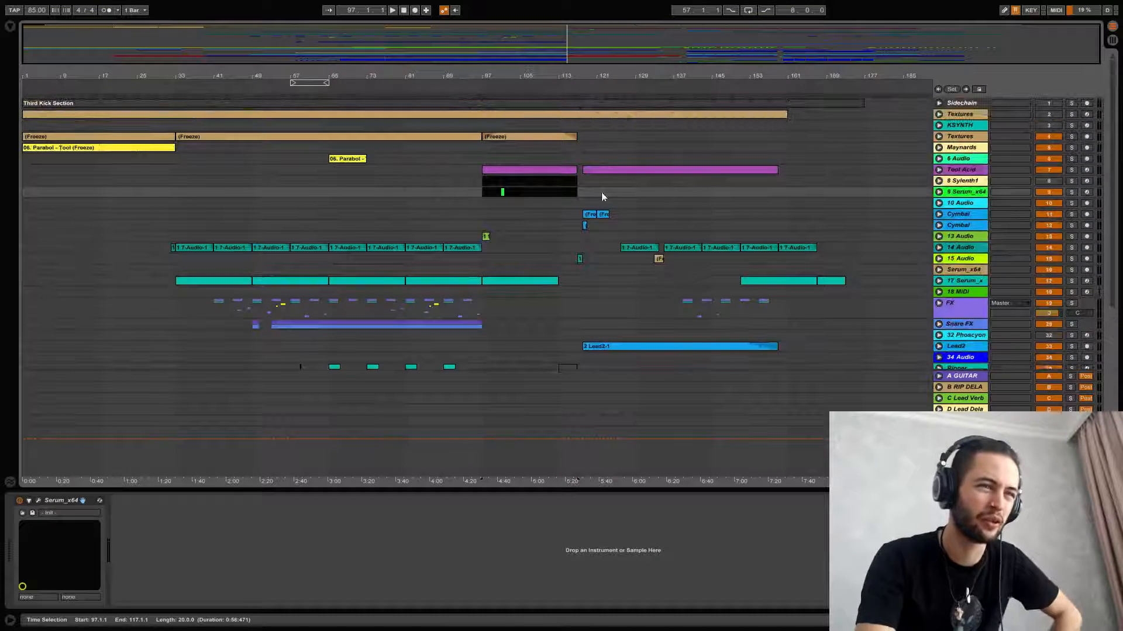
# Step: Mark bars 97 to 113 on the 18 MIDI track and switch to Open Broadcaster Software
pyautogui.click(484, 206)
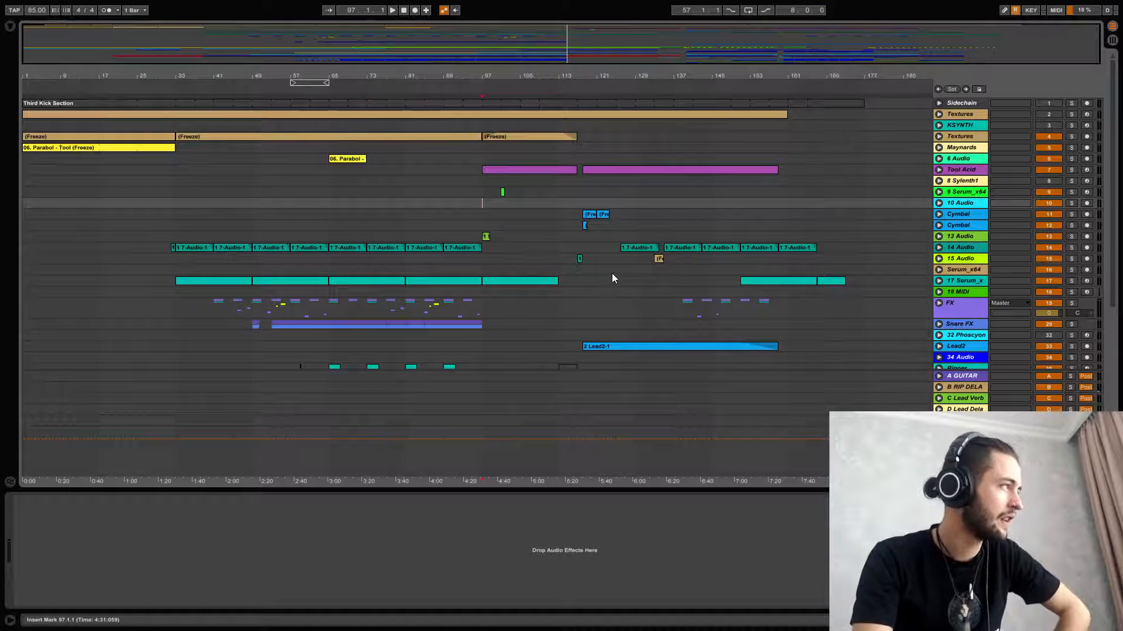
pyautogui.moveTo(500, 271); pyautogui.dragTo(554, 294)
pyautogui.click(483, 294)
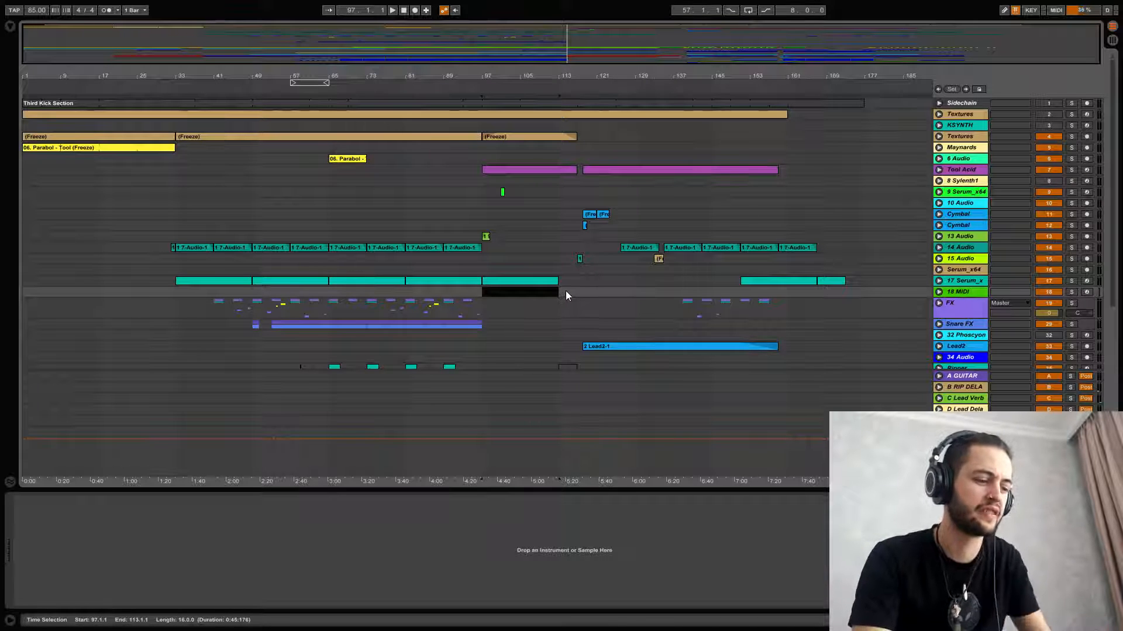
pyautogui.hotkey('alt', 'Tab')
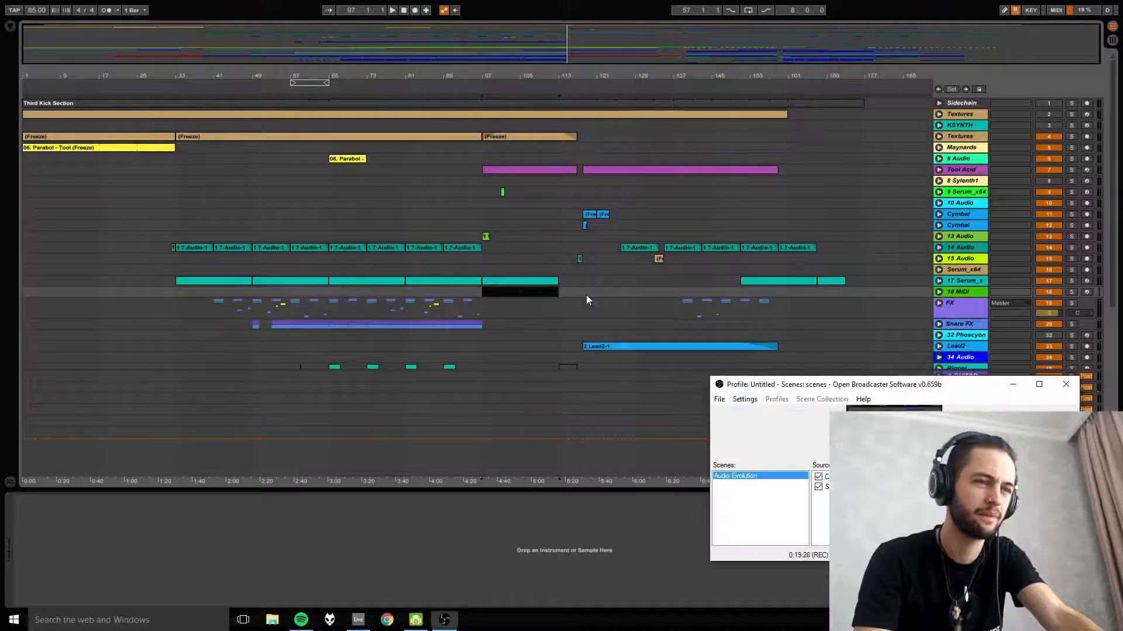